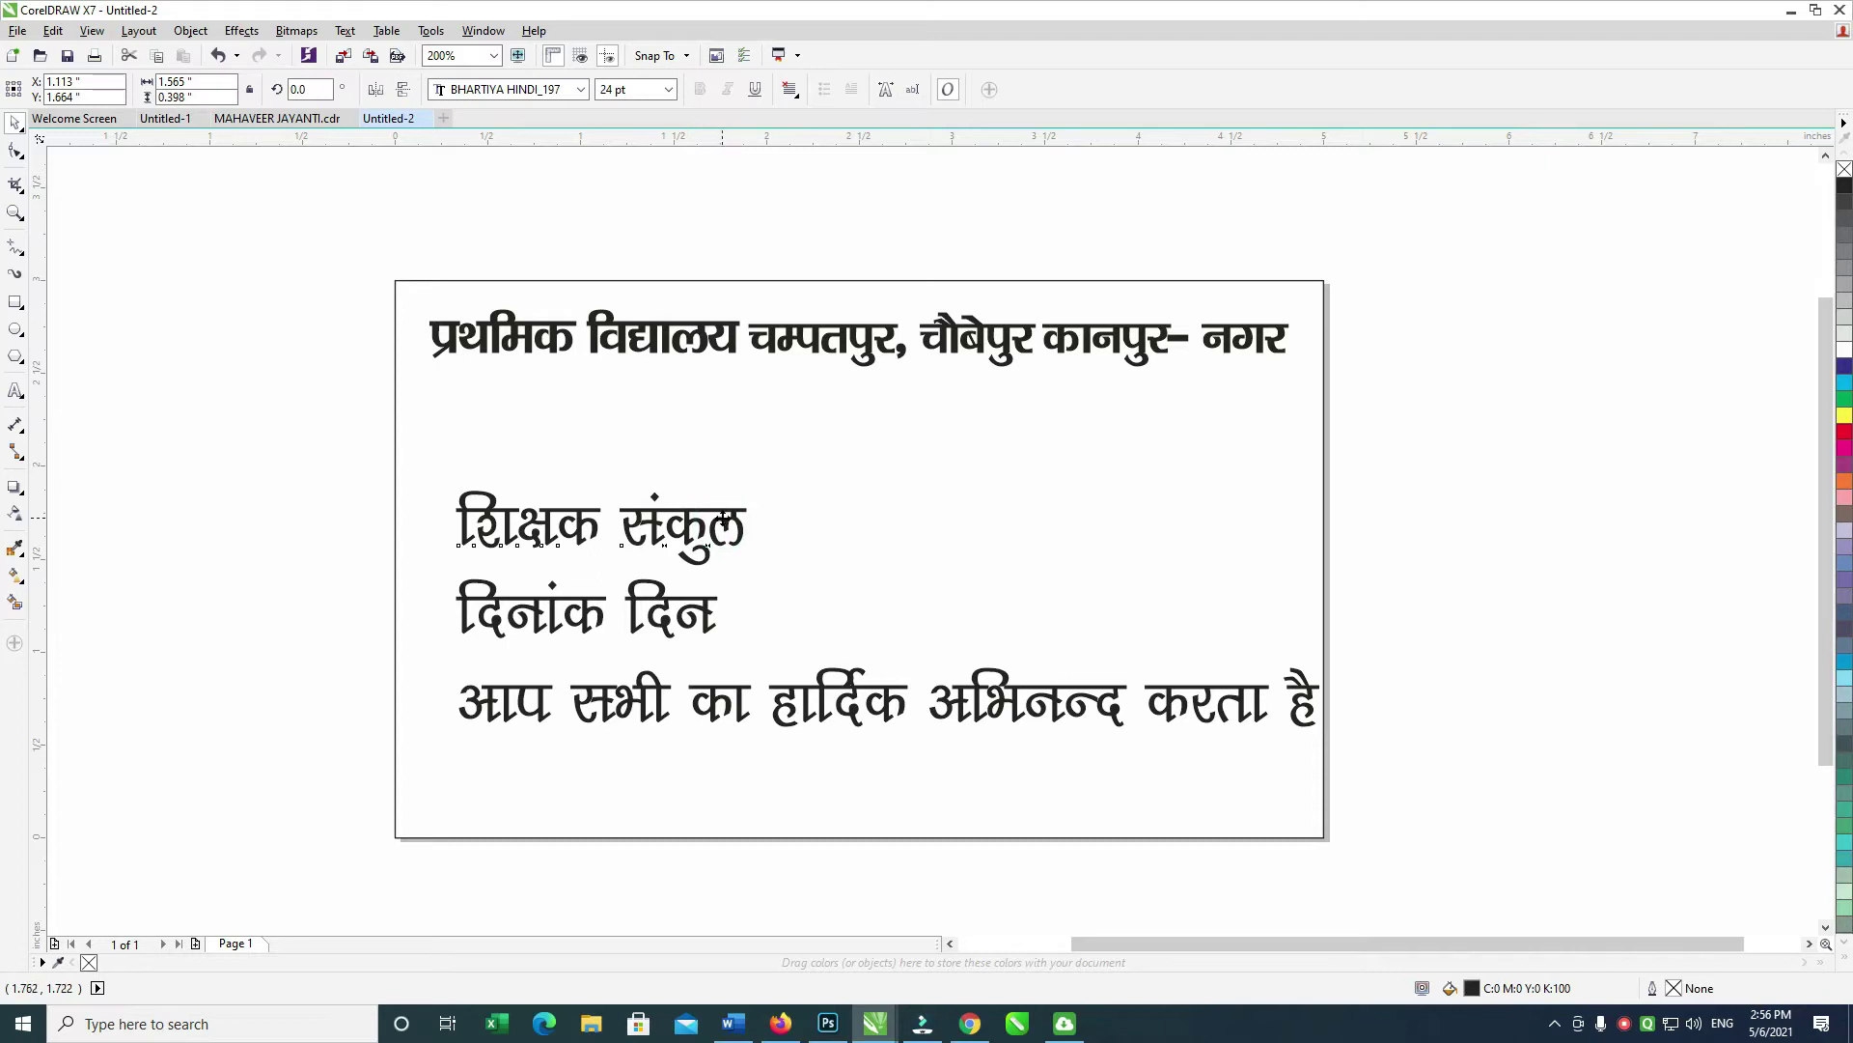
Step: Try the fonts BHARTIYA HINDI_236 and BHARTIYA HINDI_051 on the शिक्षक संकुल text
double_click(760, 495)
key(ctrl+a)
click(580, 88)
mouse_move(589, 114)
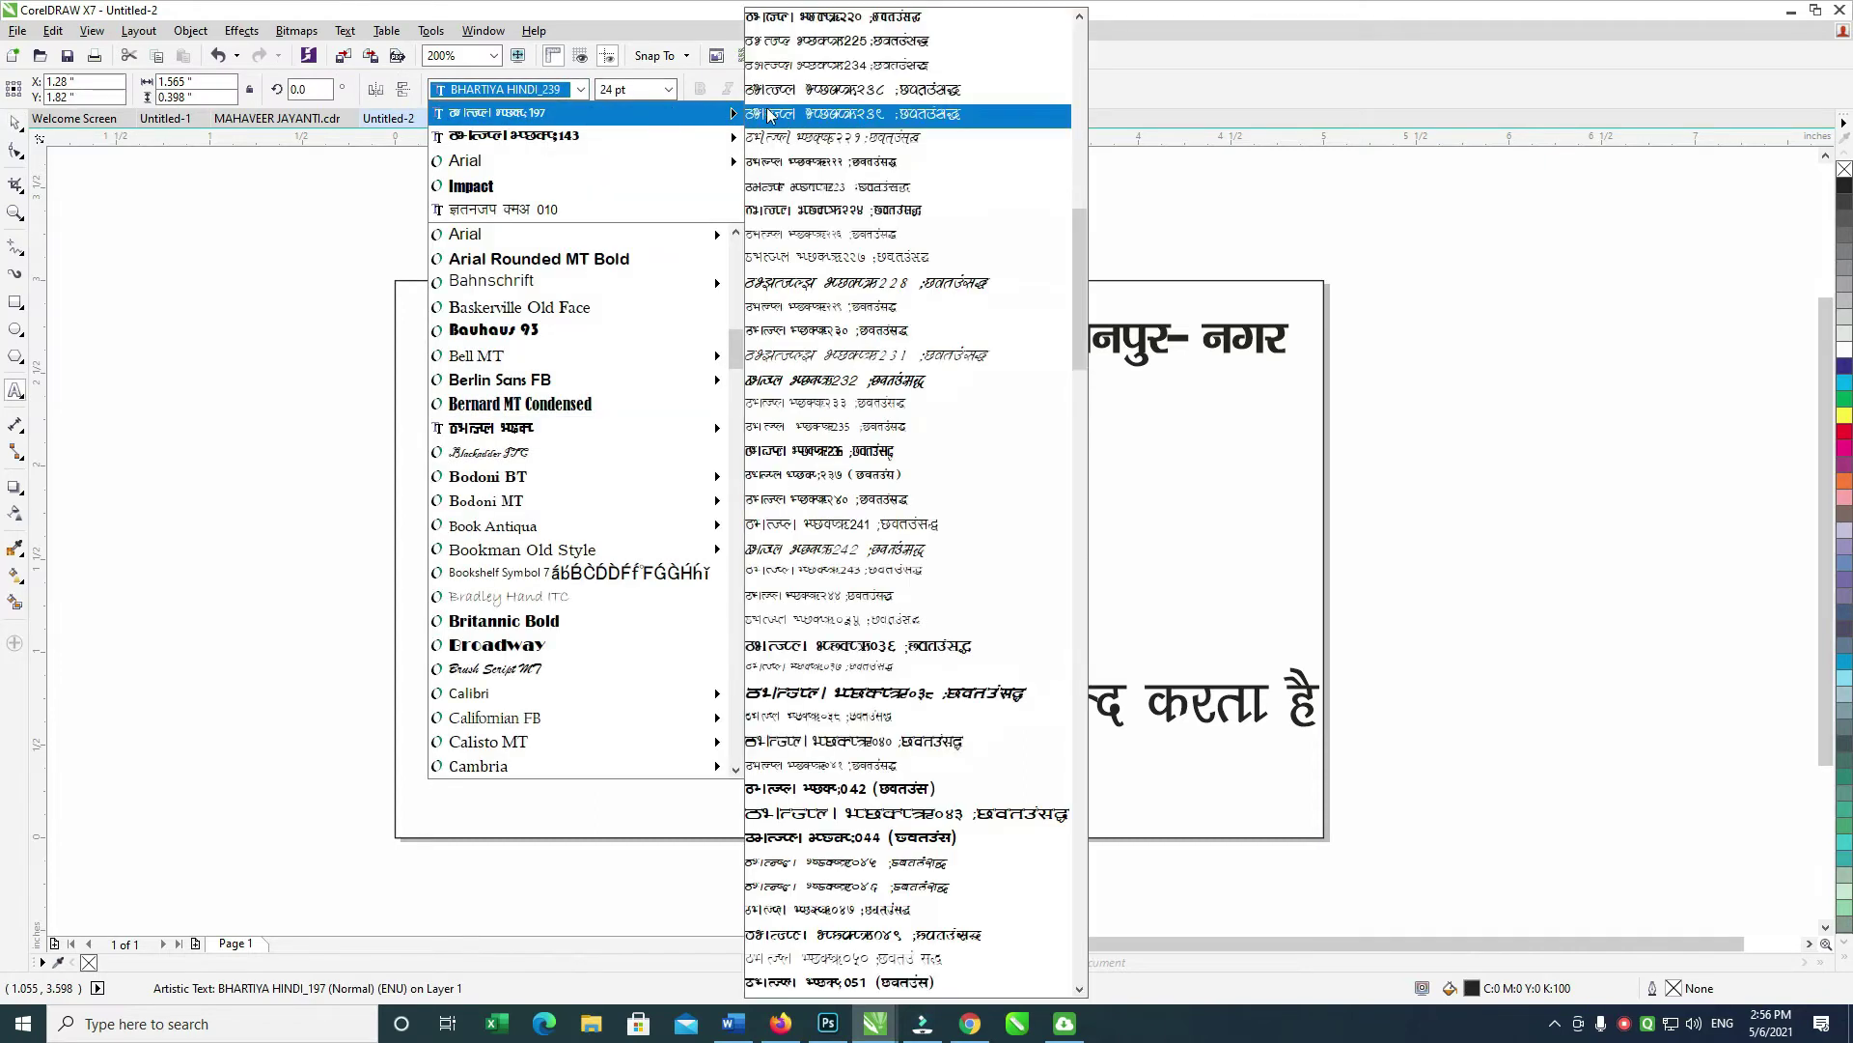
click(912, 450)
click(581, 89)
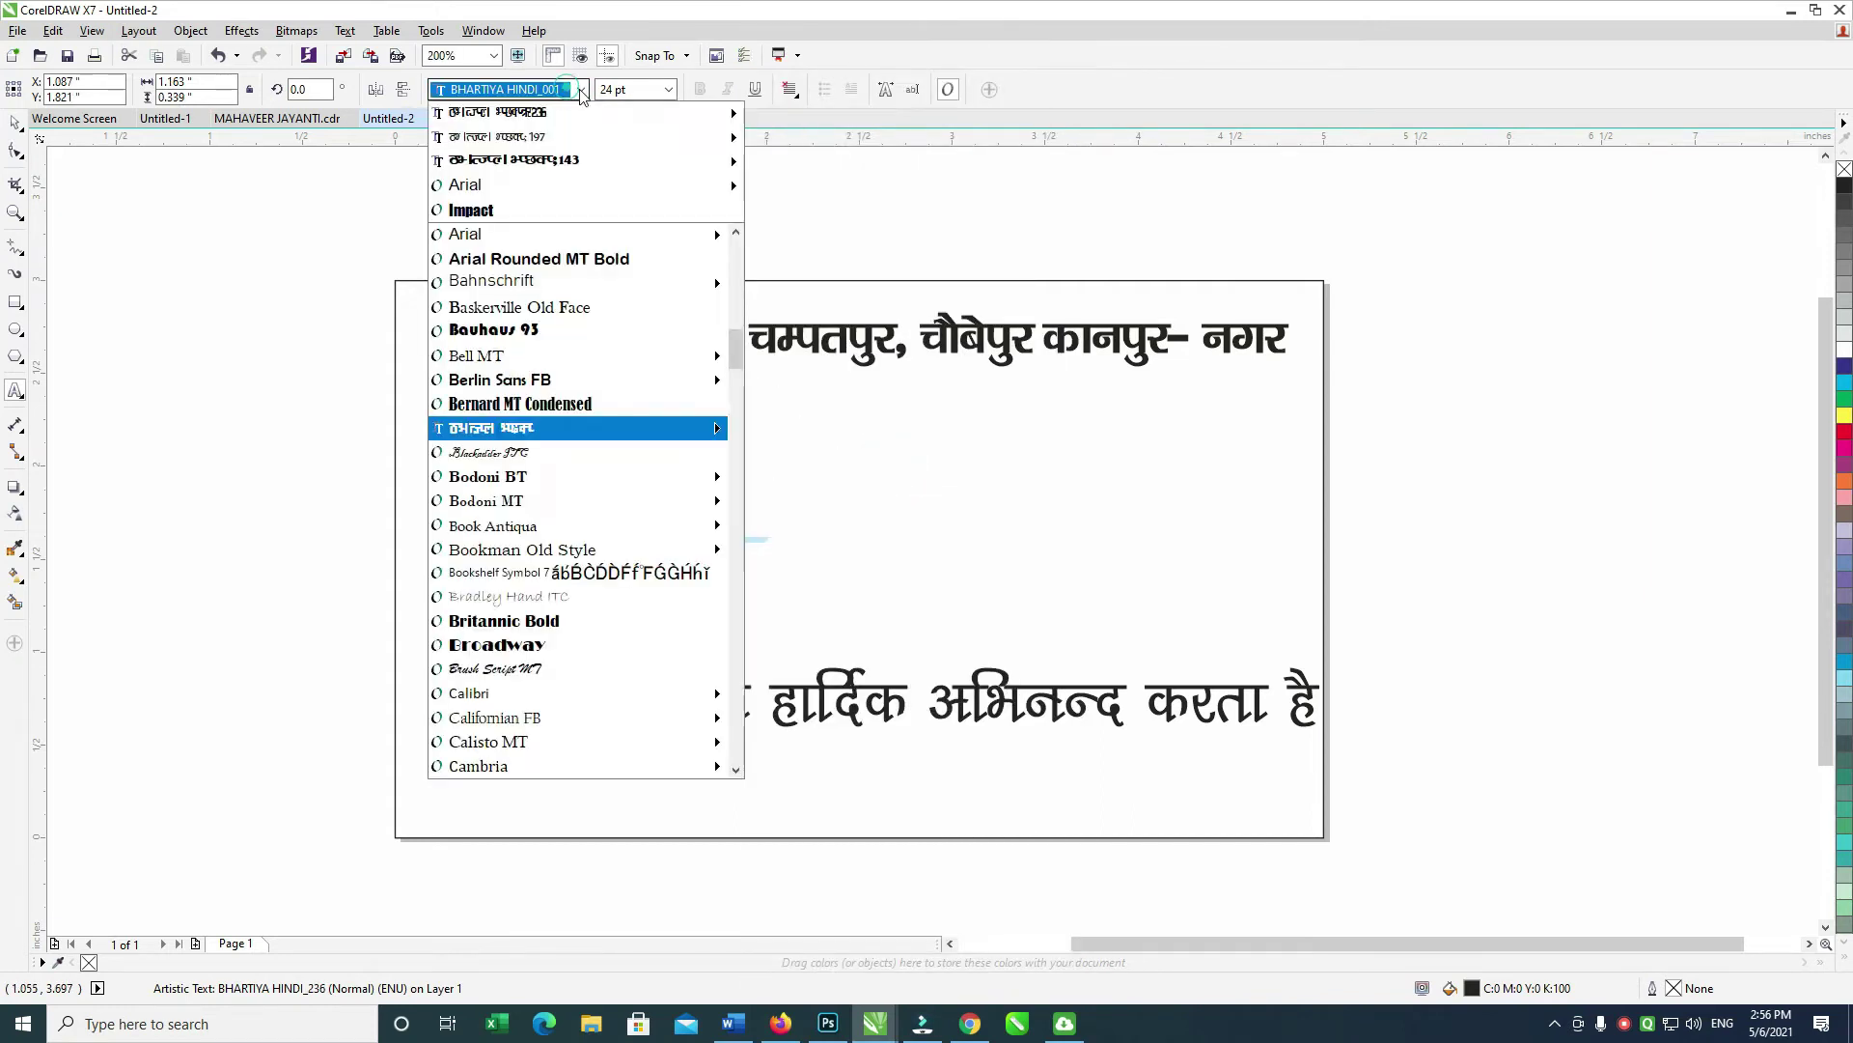
mouse_move(676, 112)
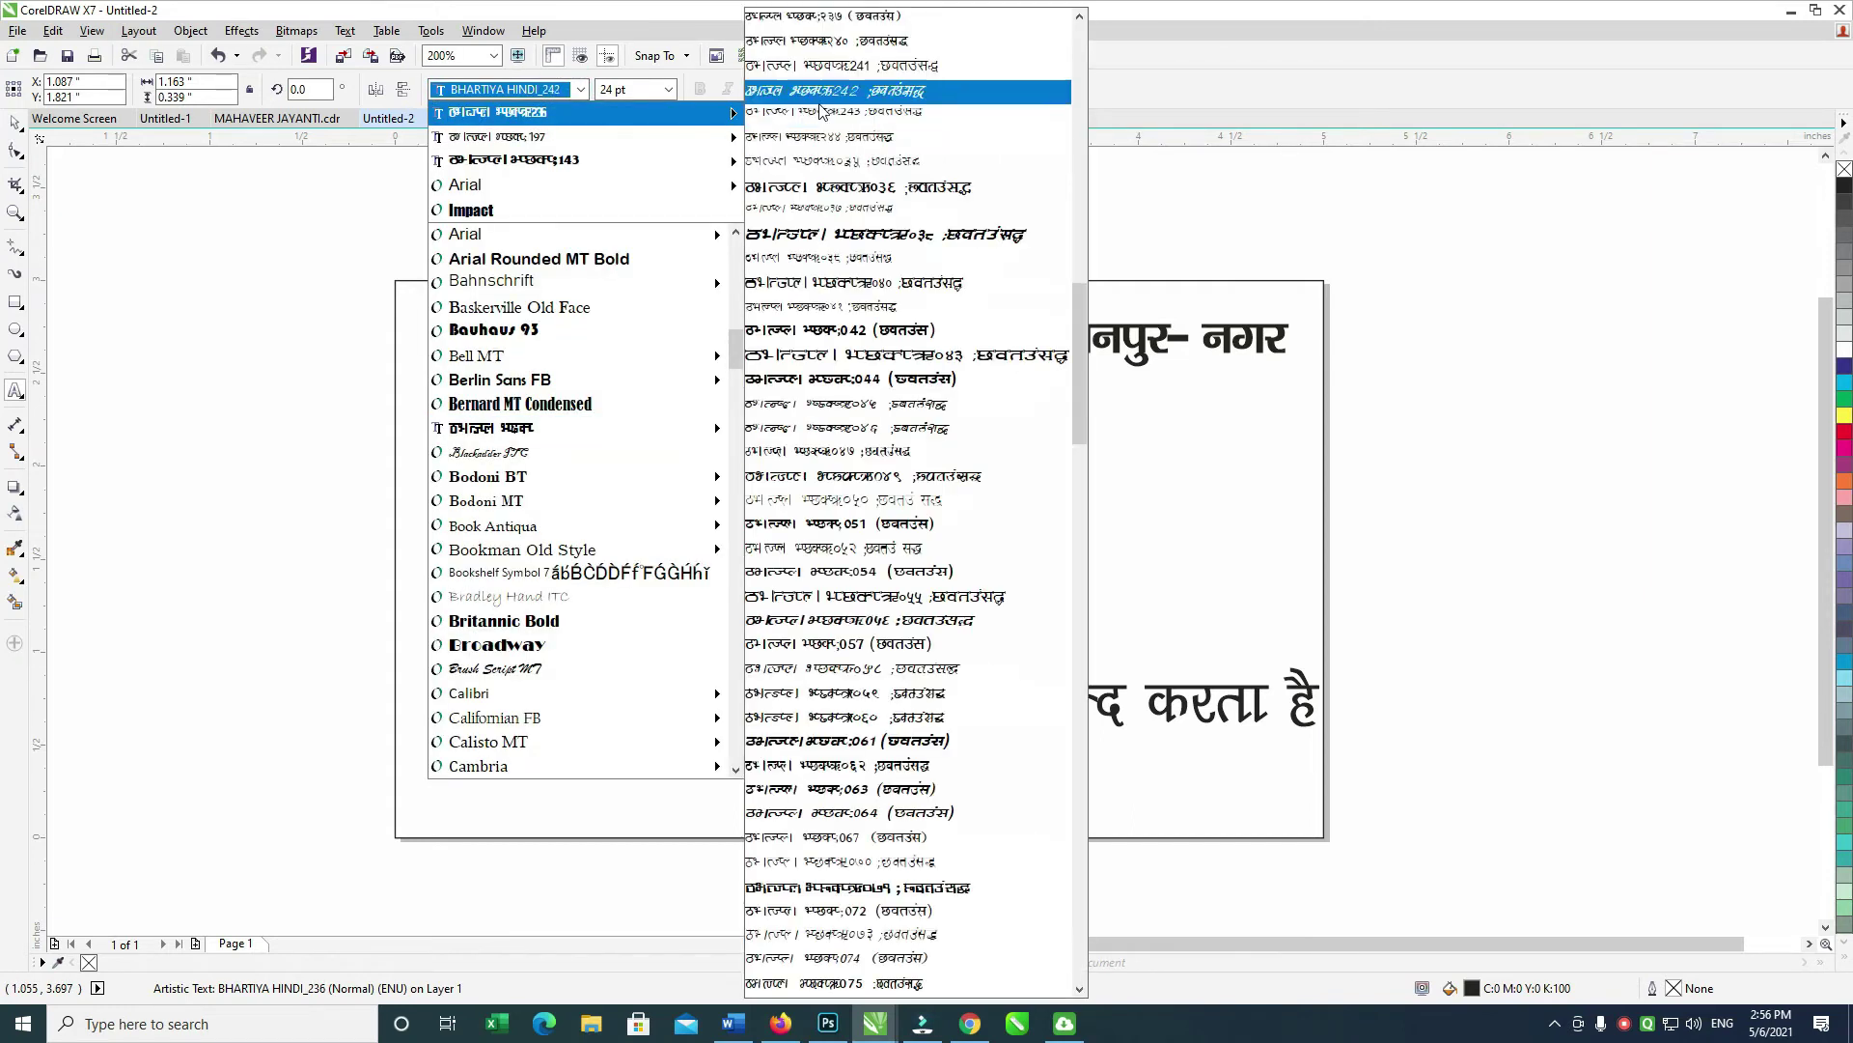
click(943, 526)
Step: Try the fonts BHARTIYA HINDI_096 and BHARTIYA HINDI_133 on the शिक्षक संकुल text
click(580, 89)
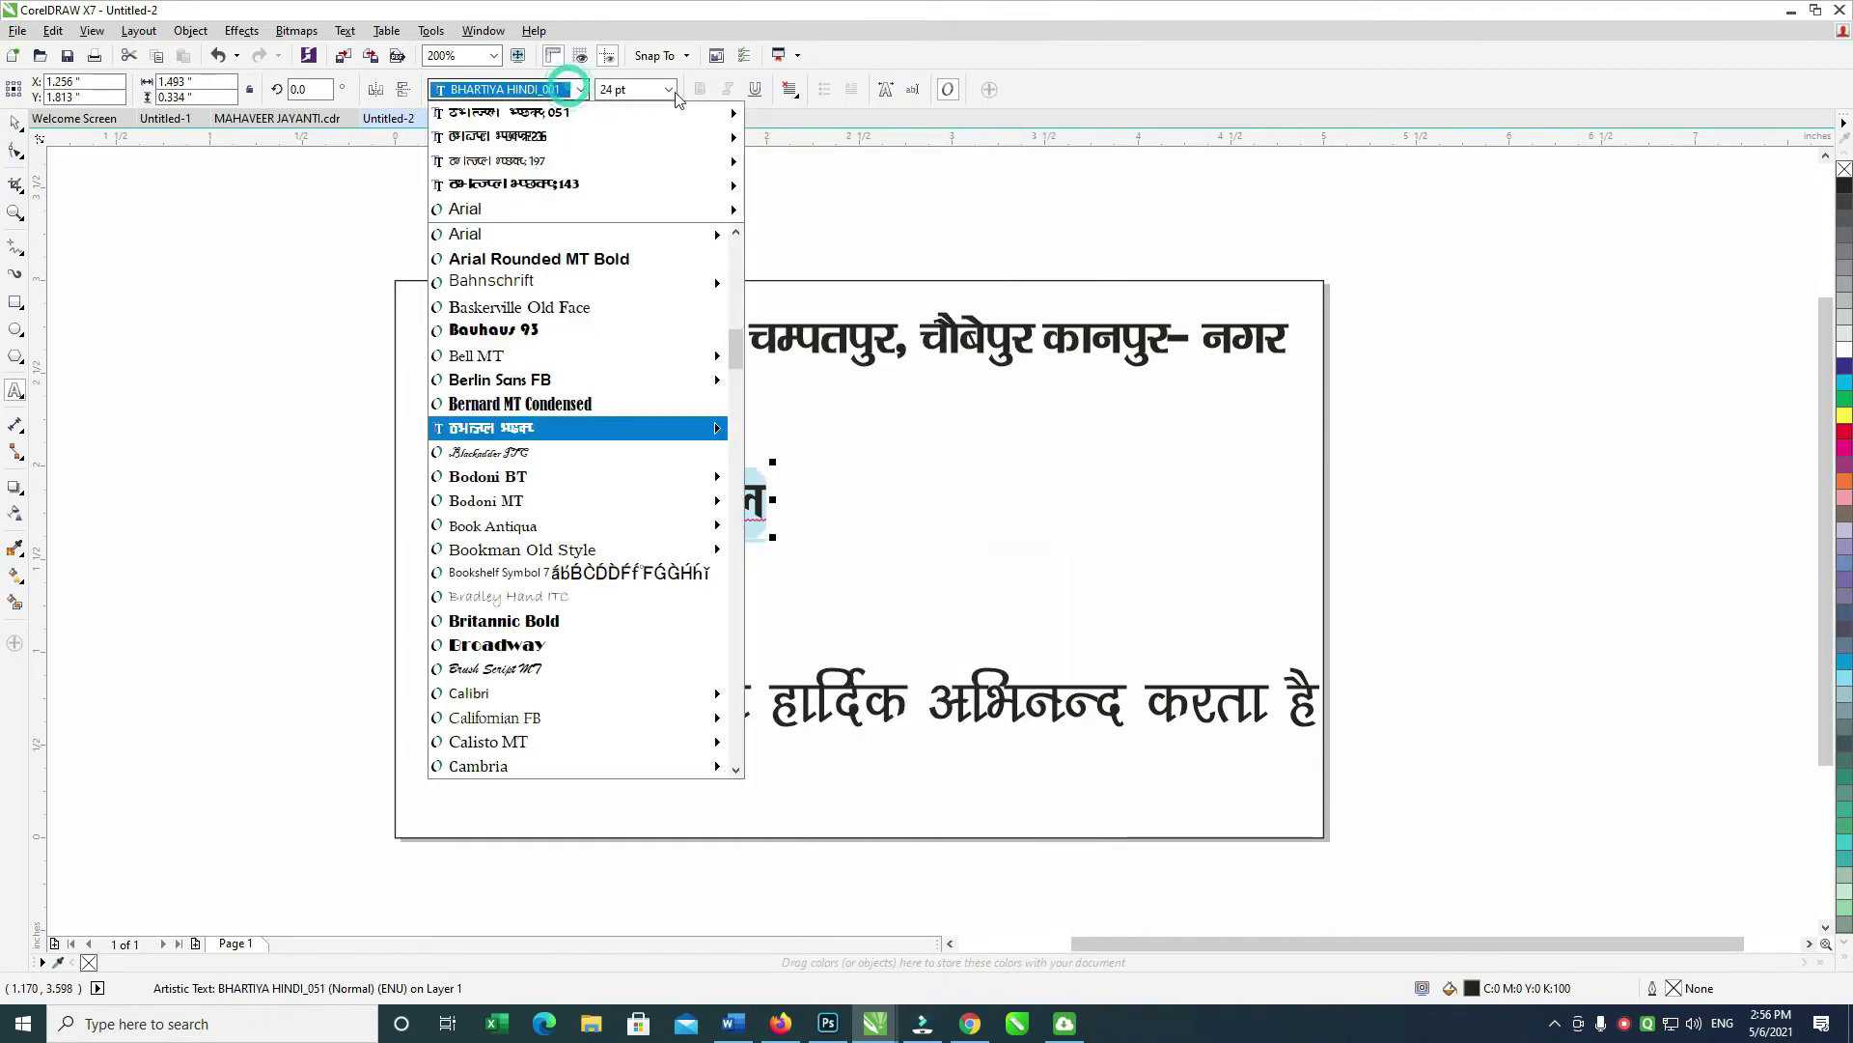
mouse_move(719, 113)
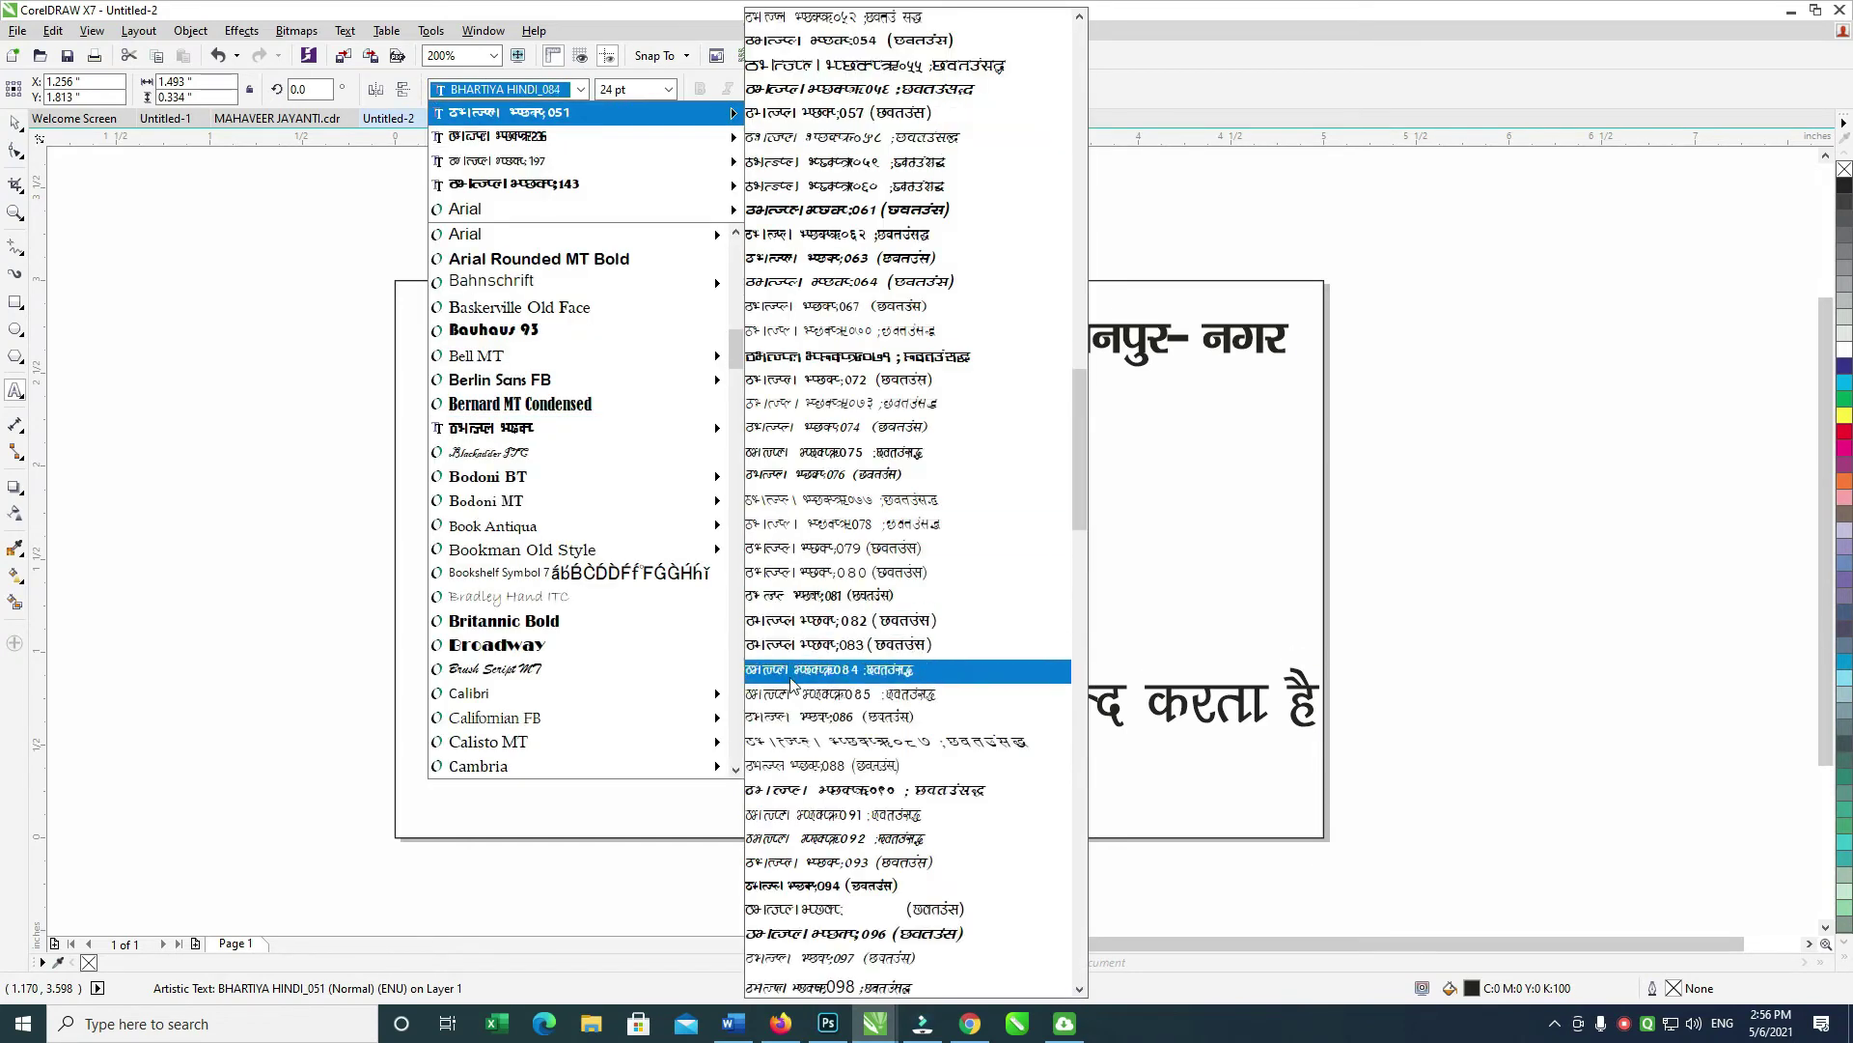
click(864, 934)
click(580, 89)
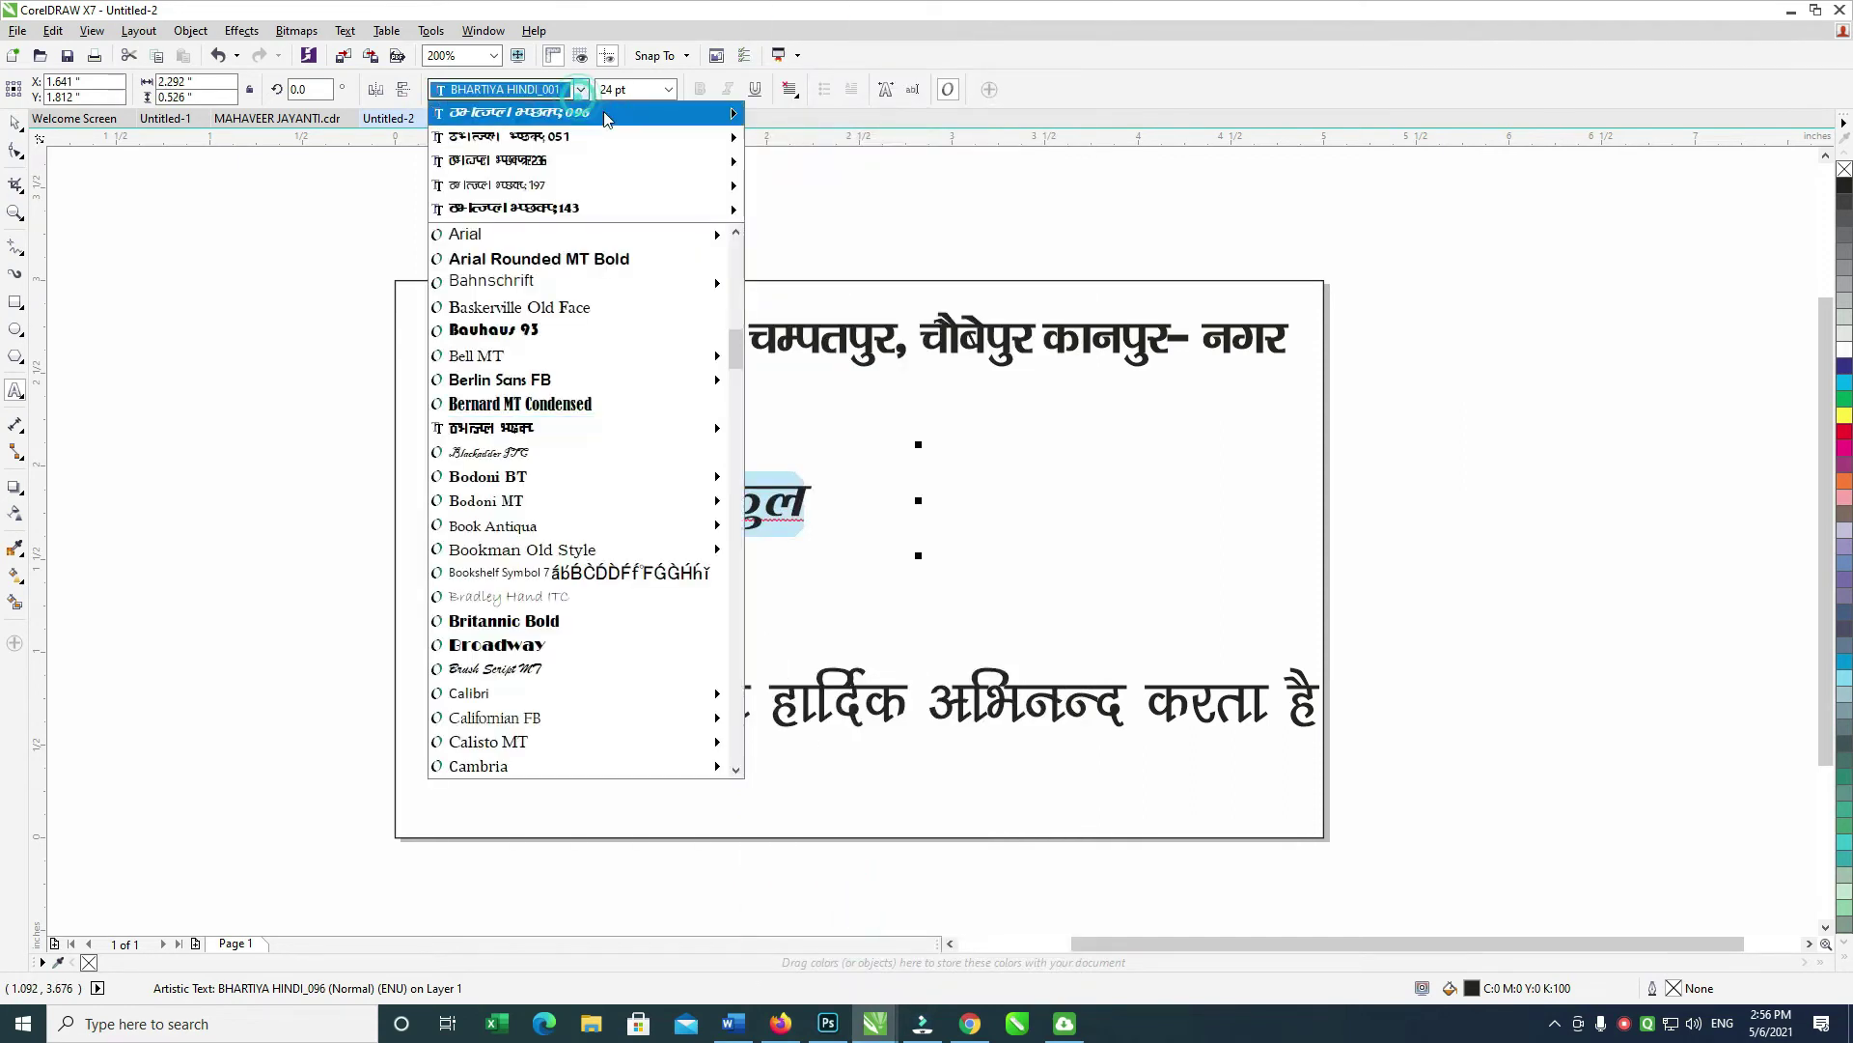
mouse_move(720, 113)
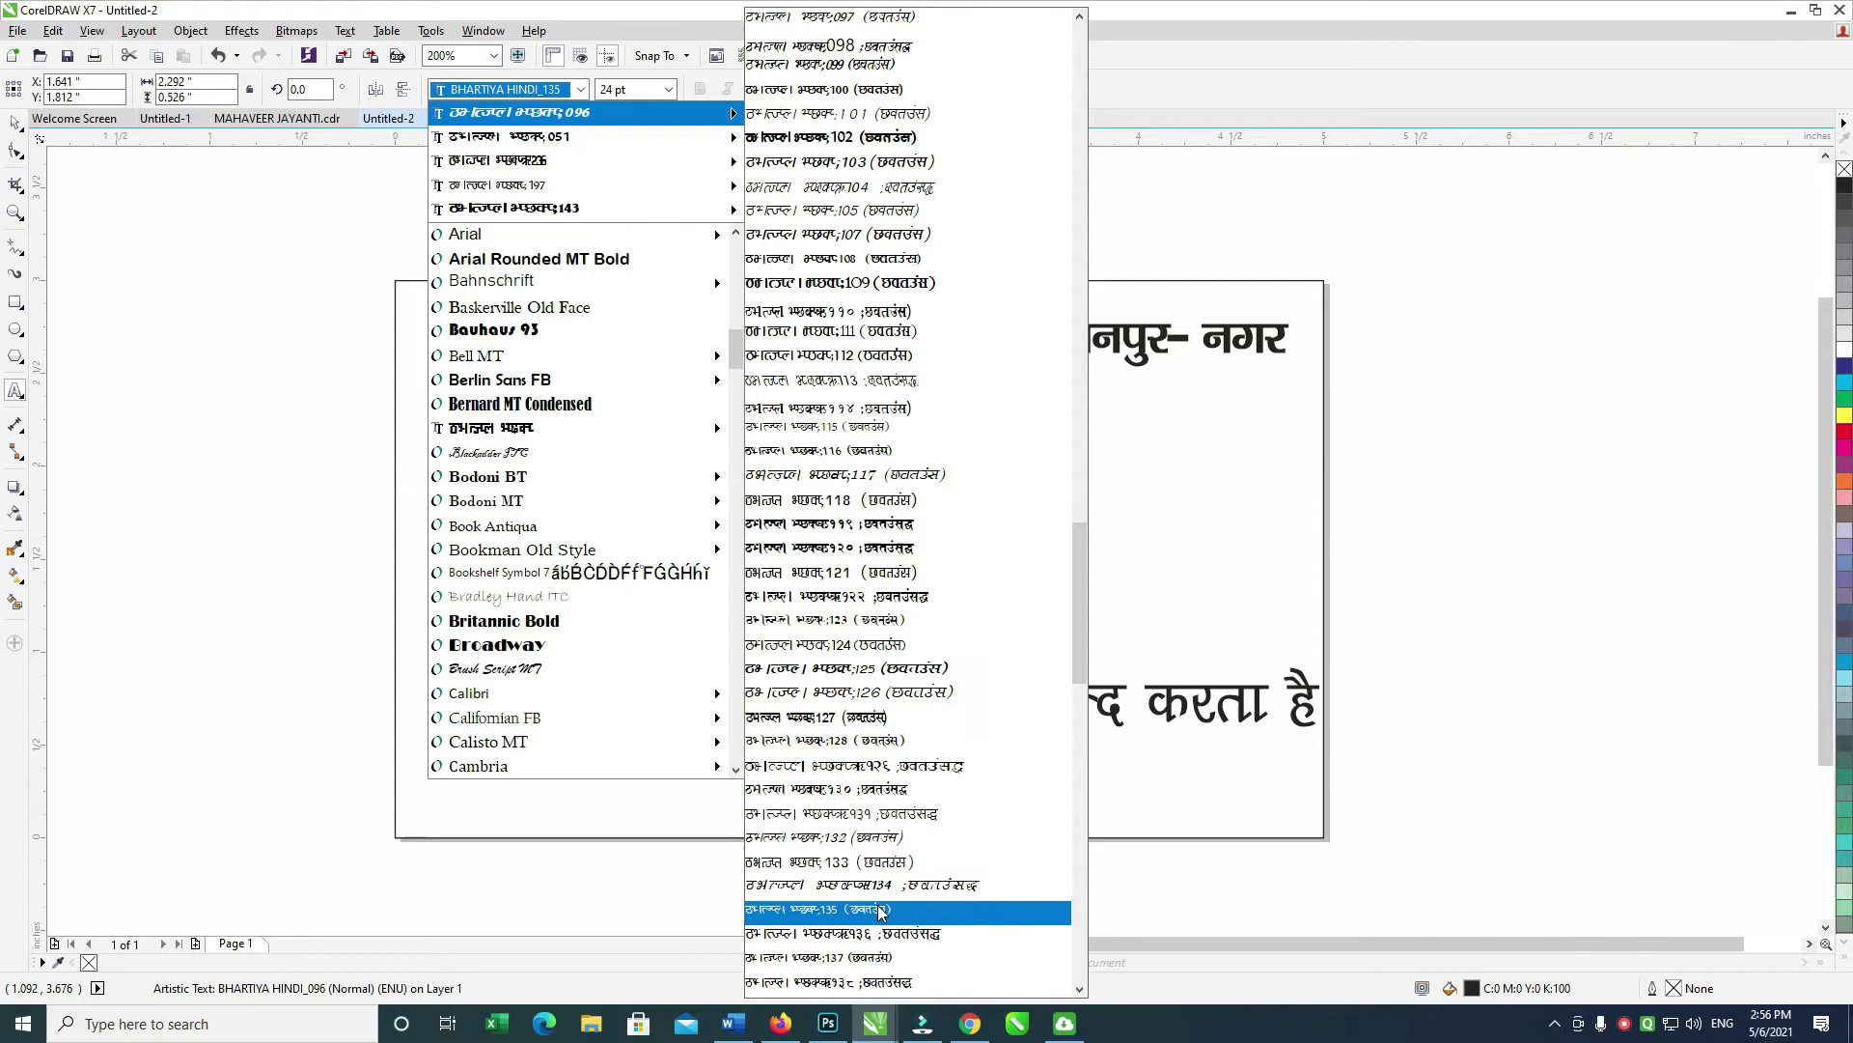
click(883, 861)
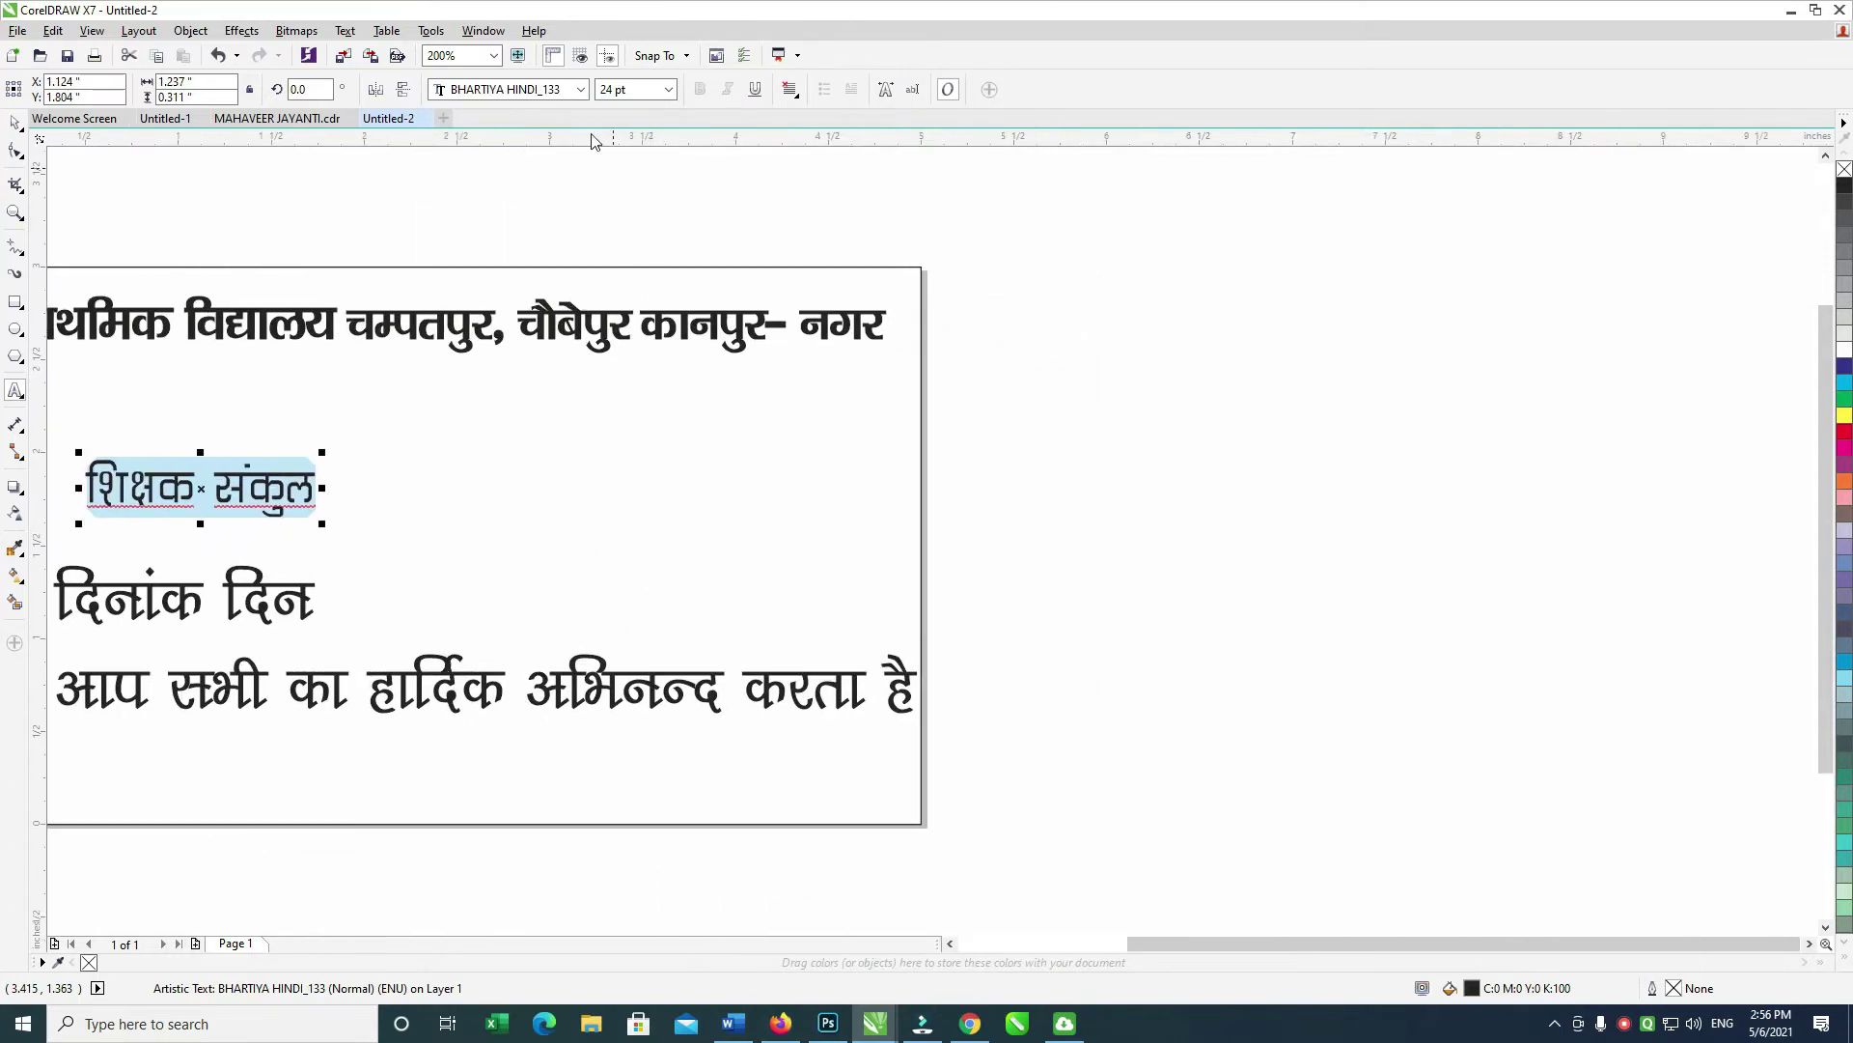
Step: Preview further fonts on the शिक्षक संकुल text and set it to BHARTIYA HINDI_211
click(580, 89)
mouse_move(664, 120)
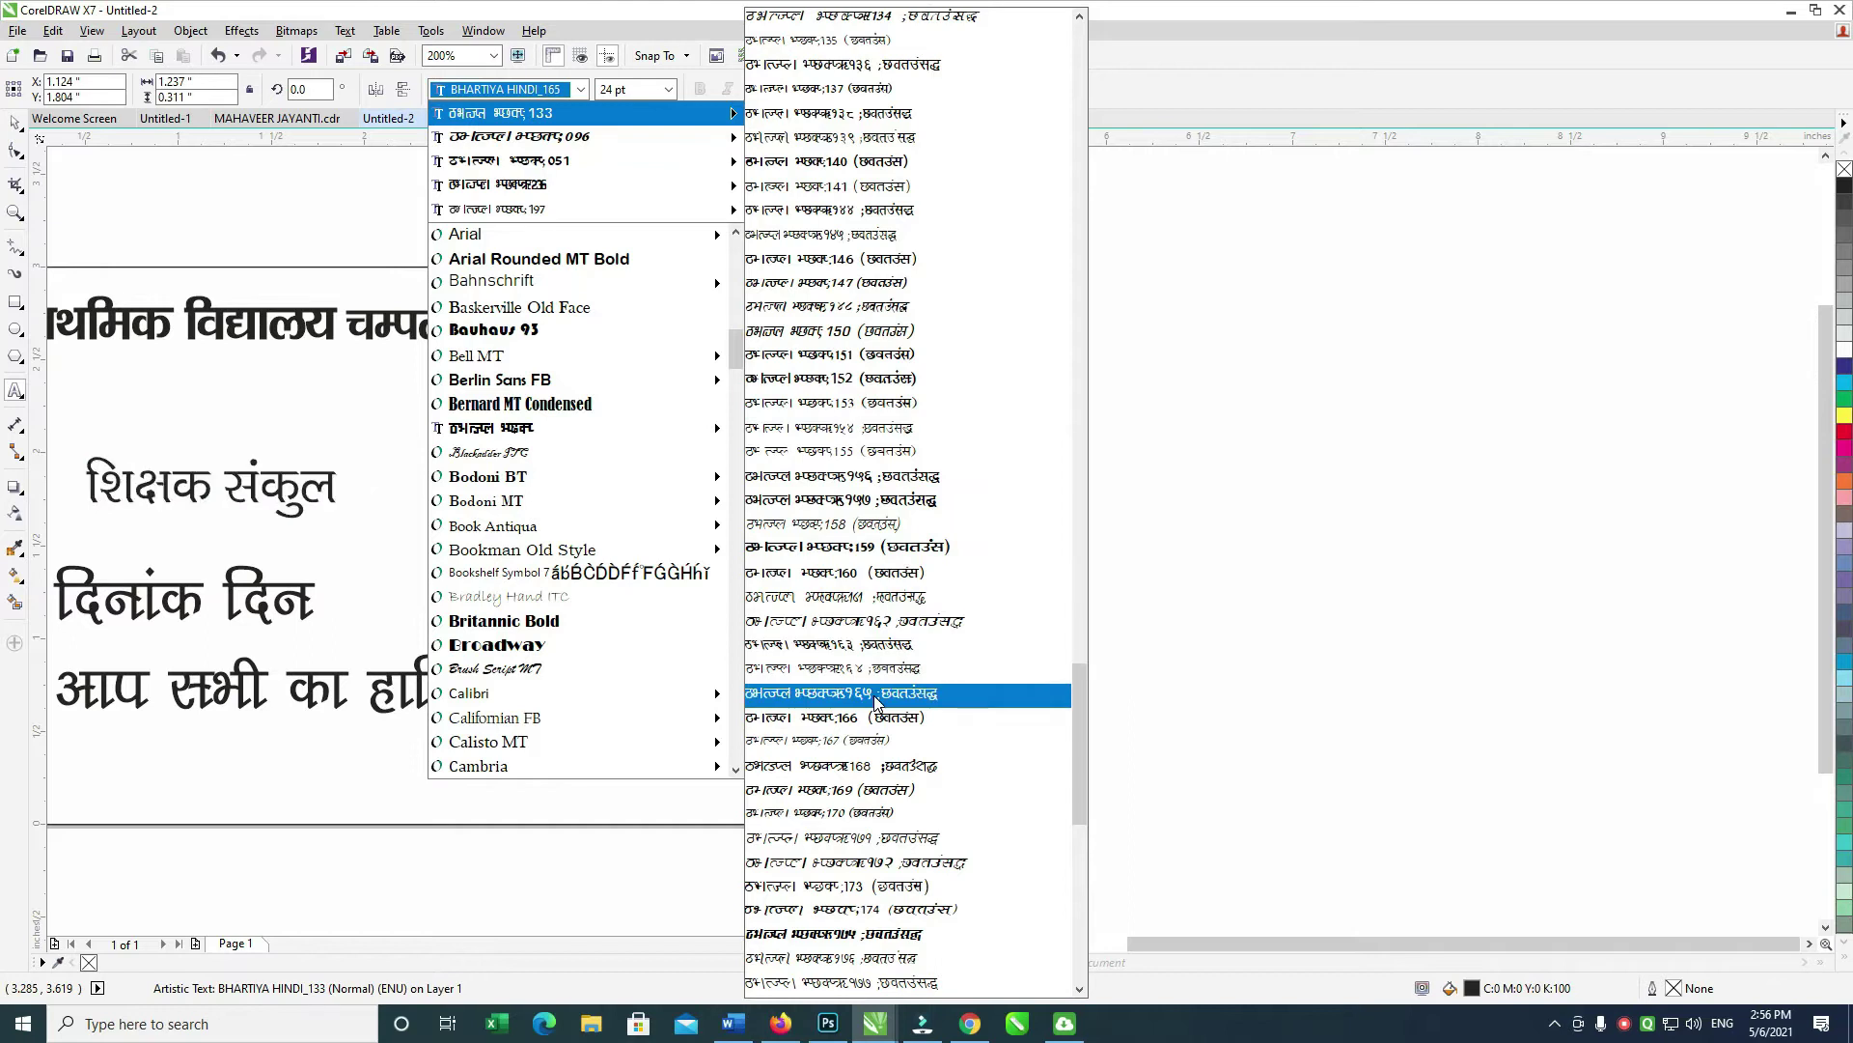
key(Down)
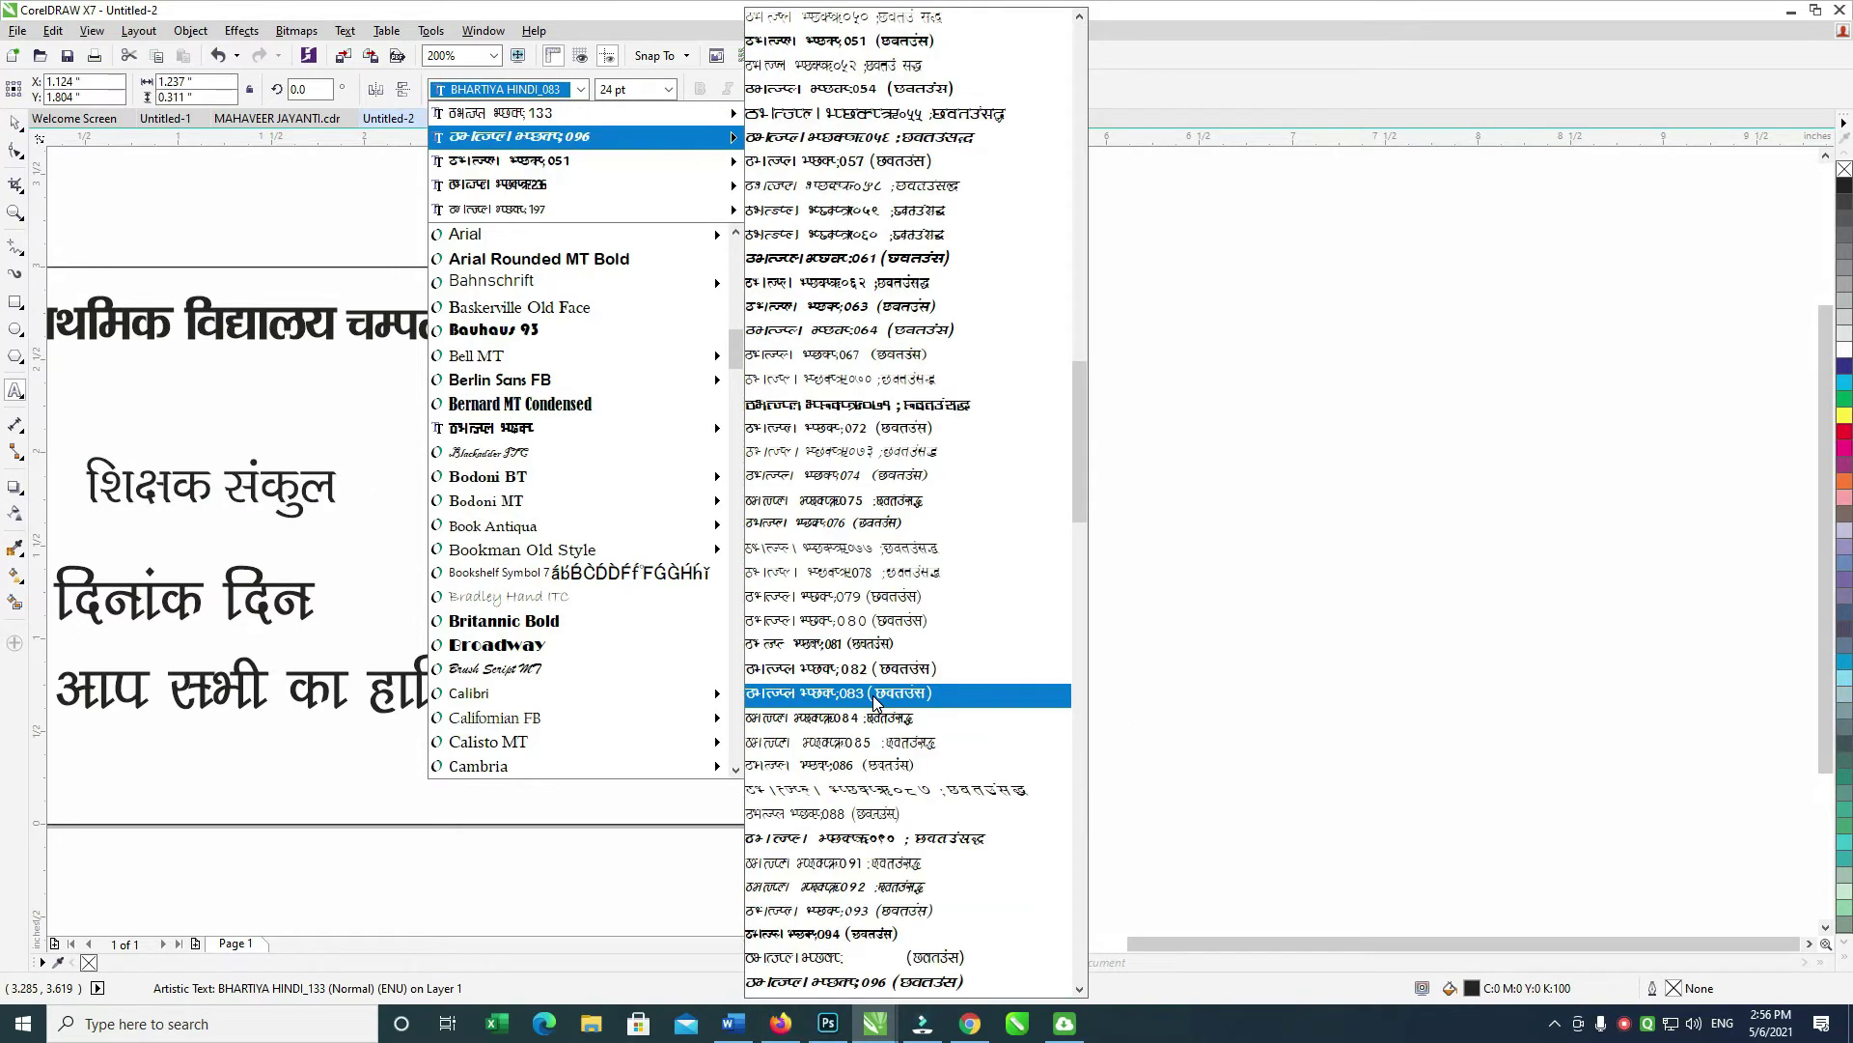
key(Down)
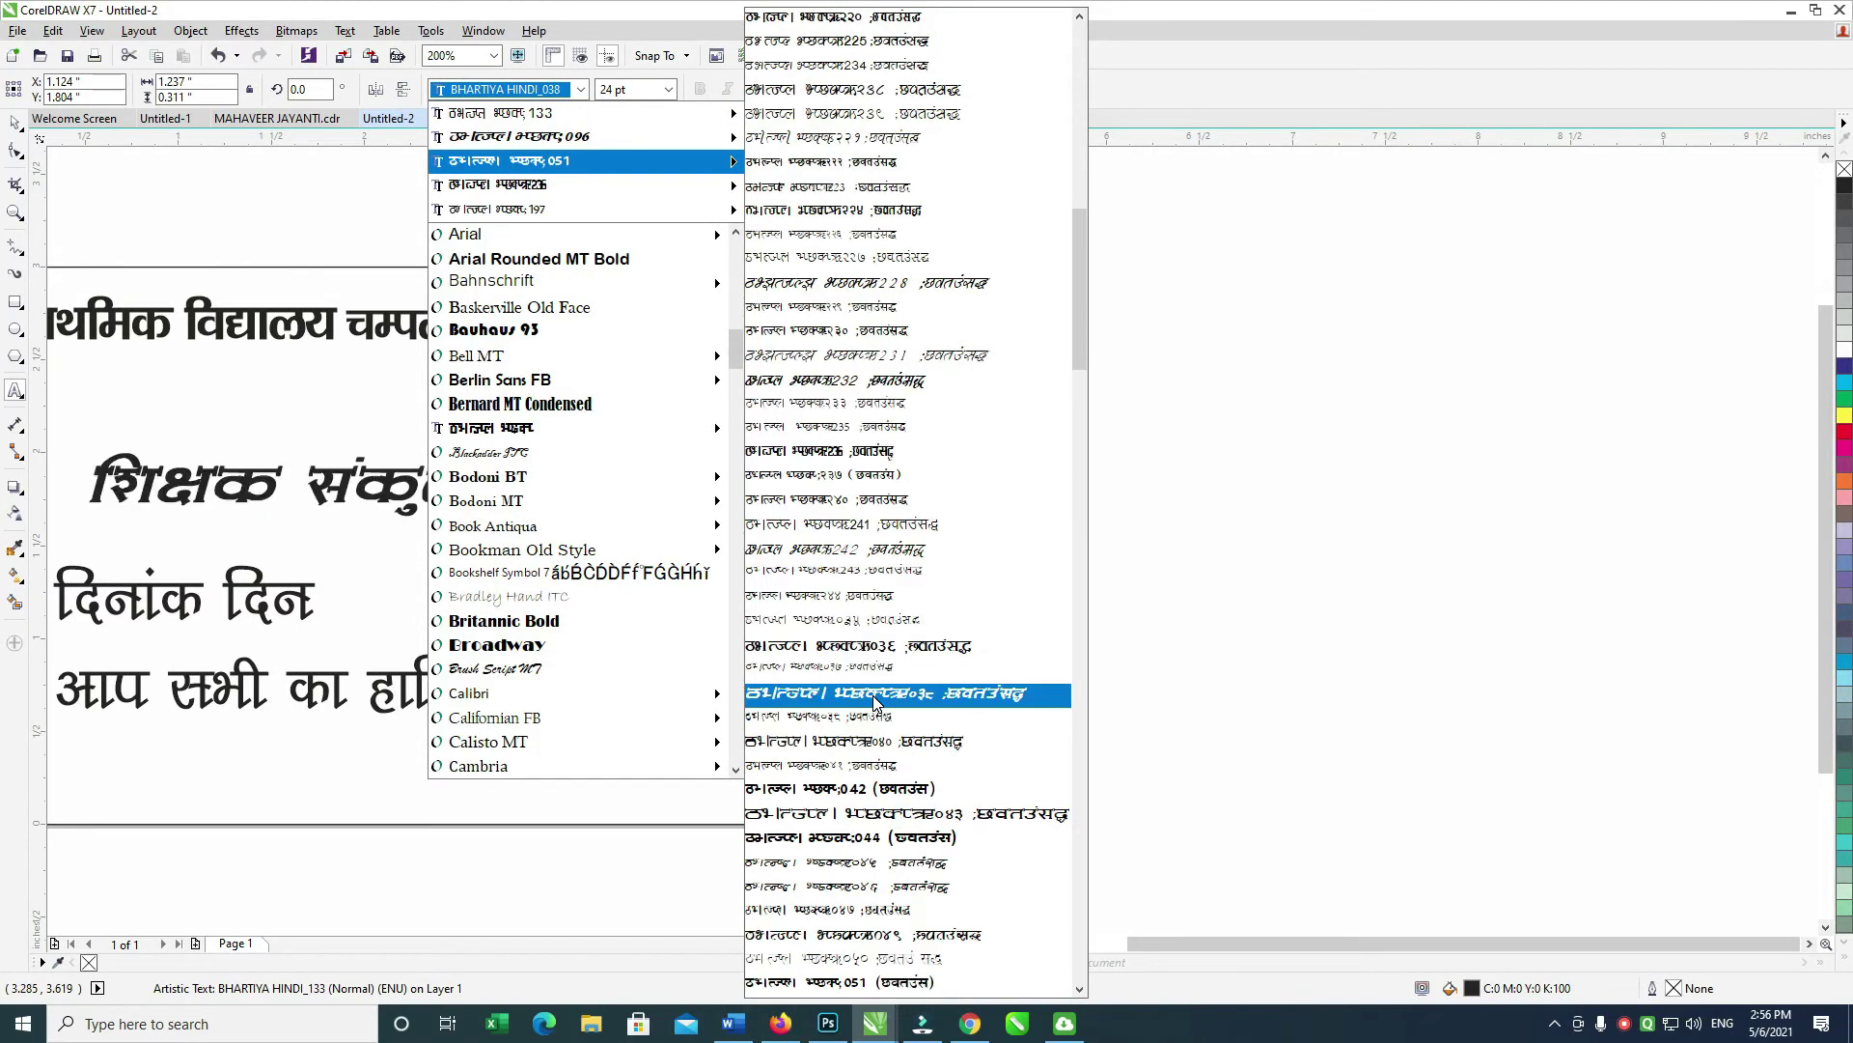
key(Down)
key(Down)
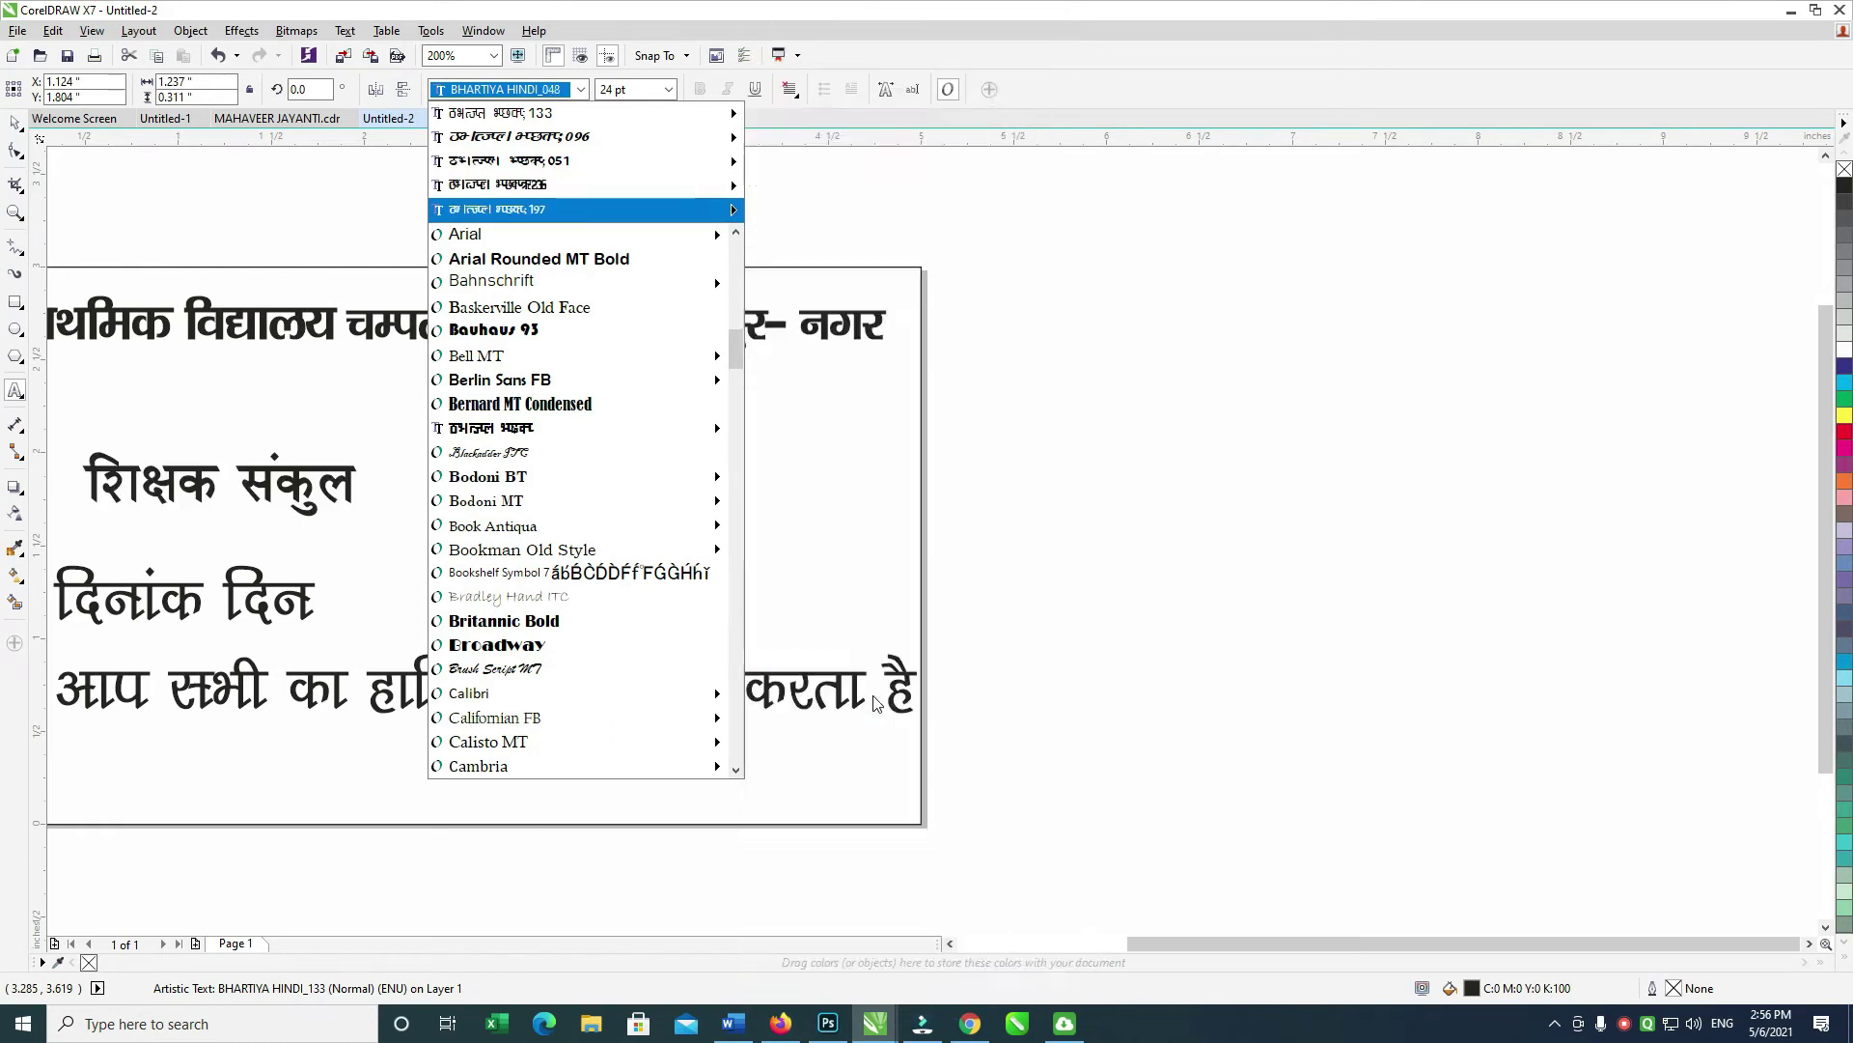
key(Down)
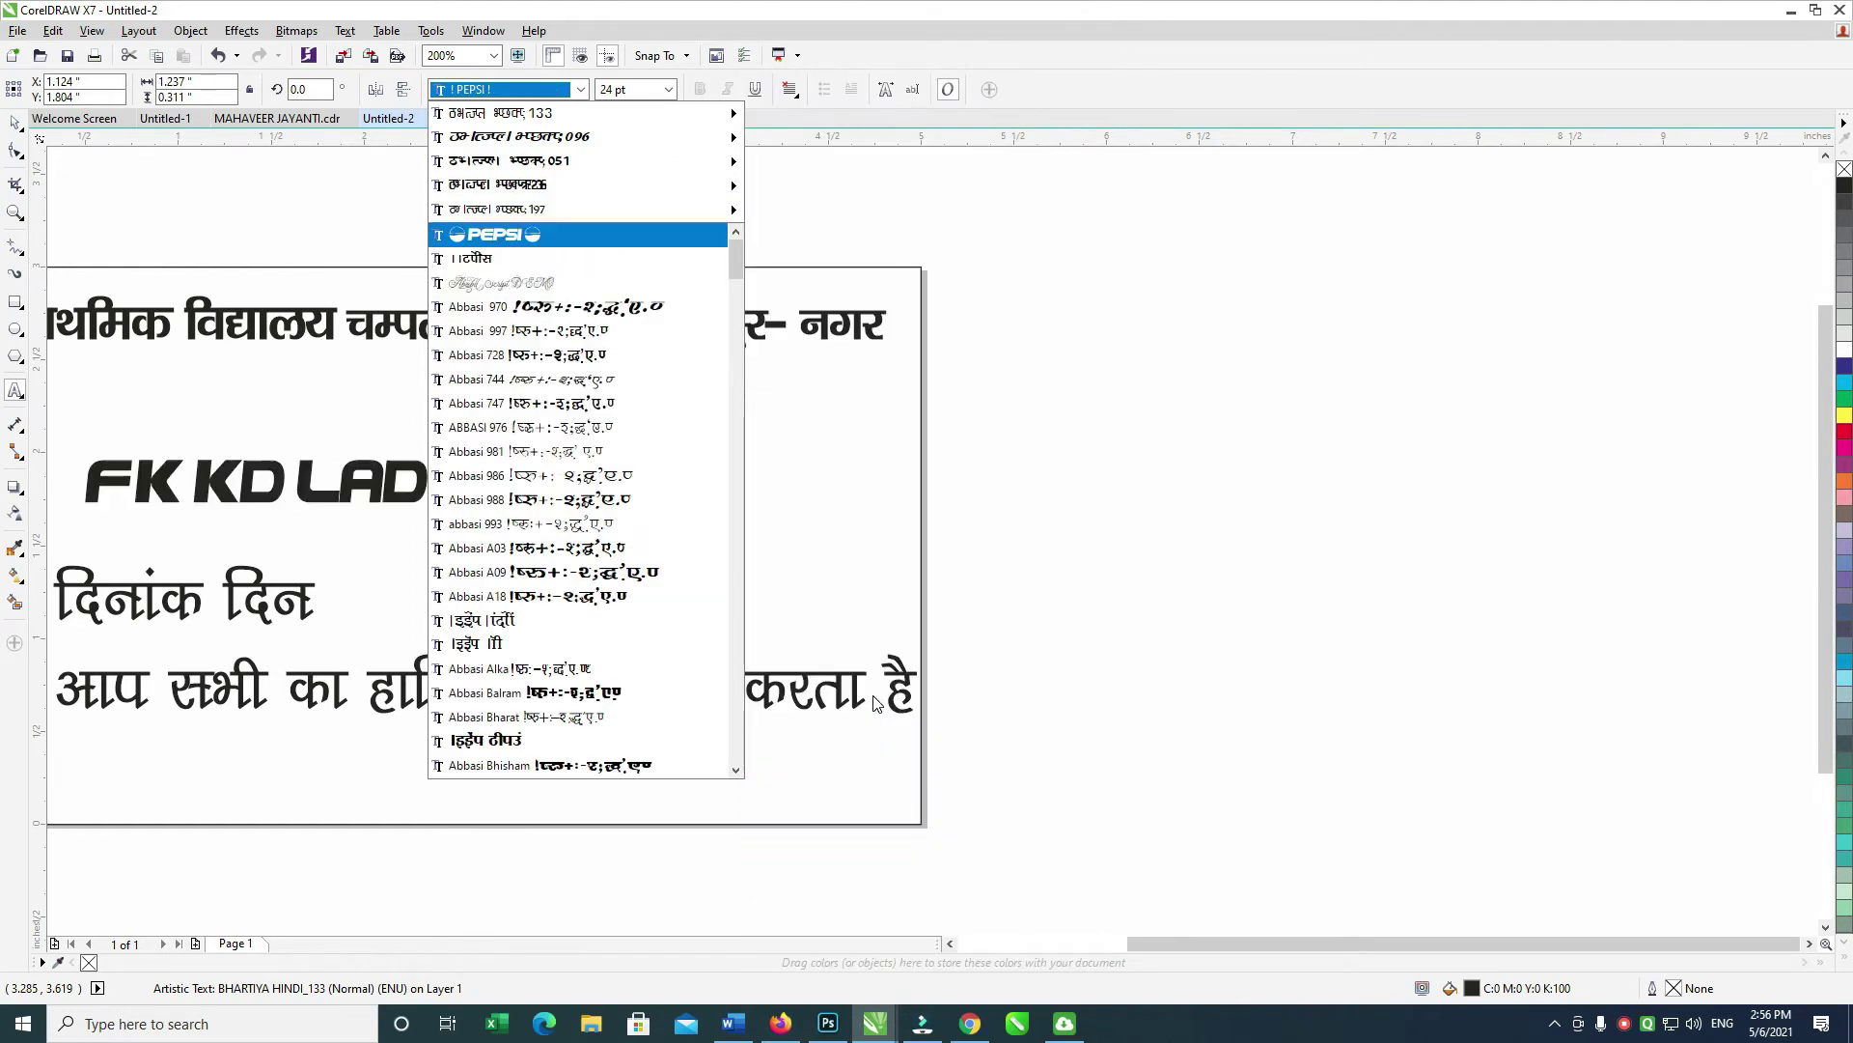
key(Down)
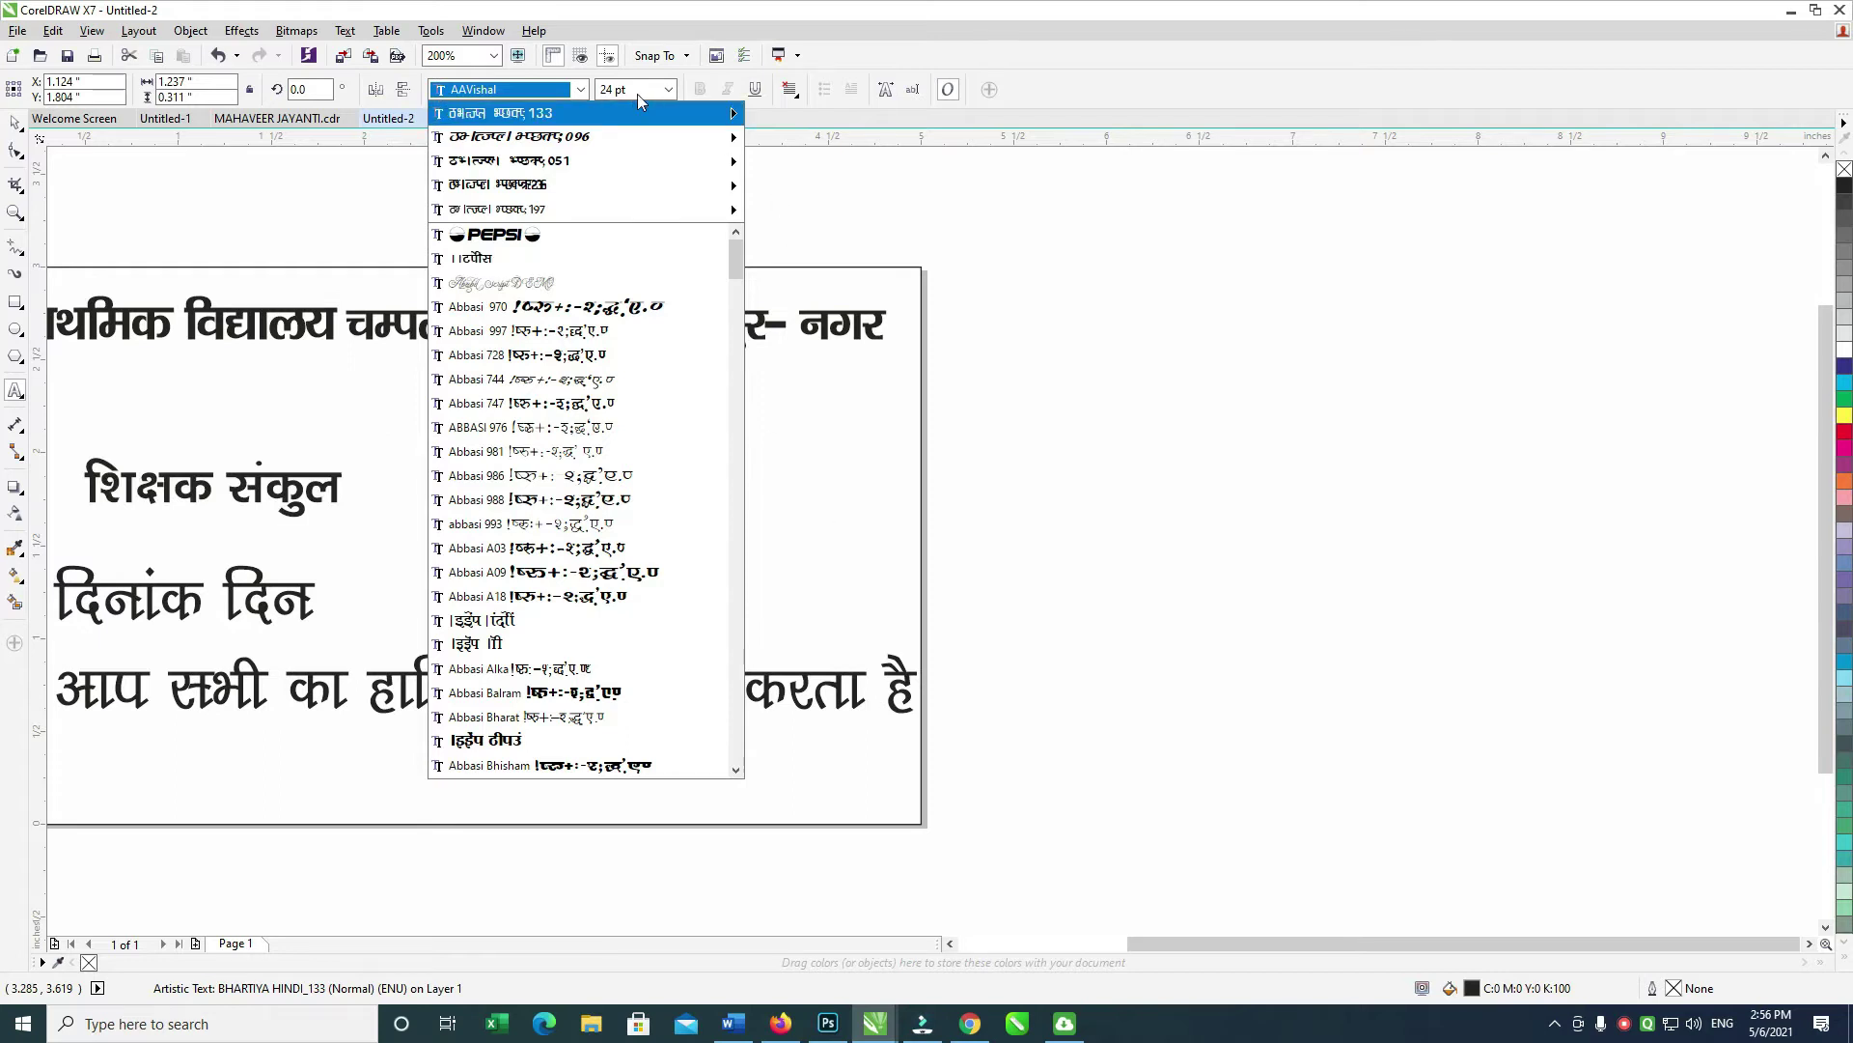
mouse_move(732, 115)
drag(1082, 706, 1065, 948)
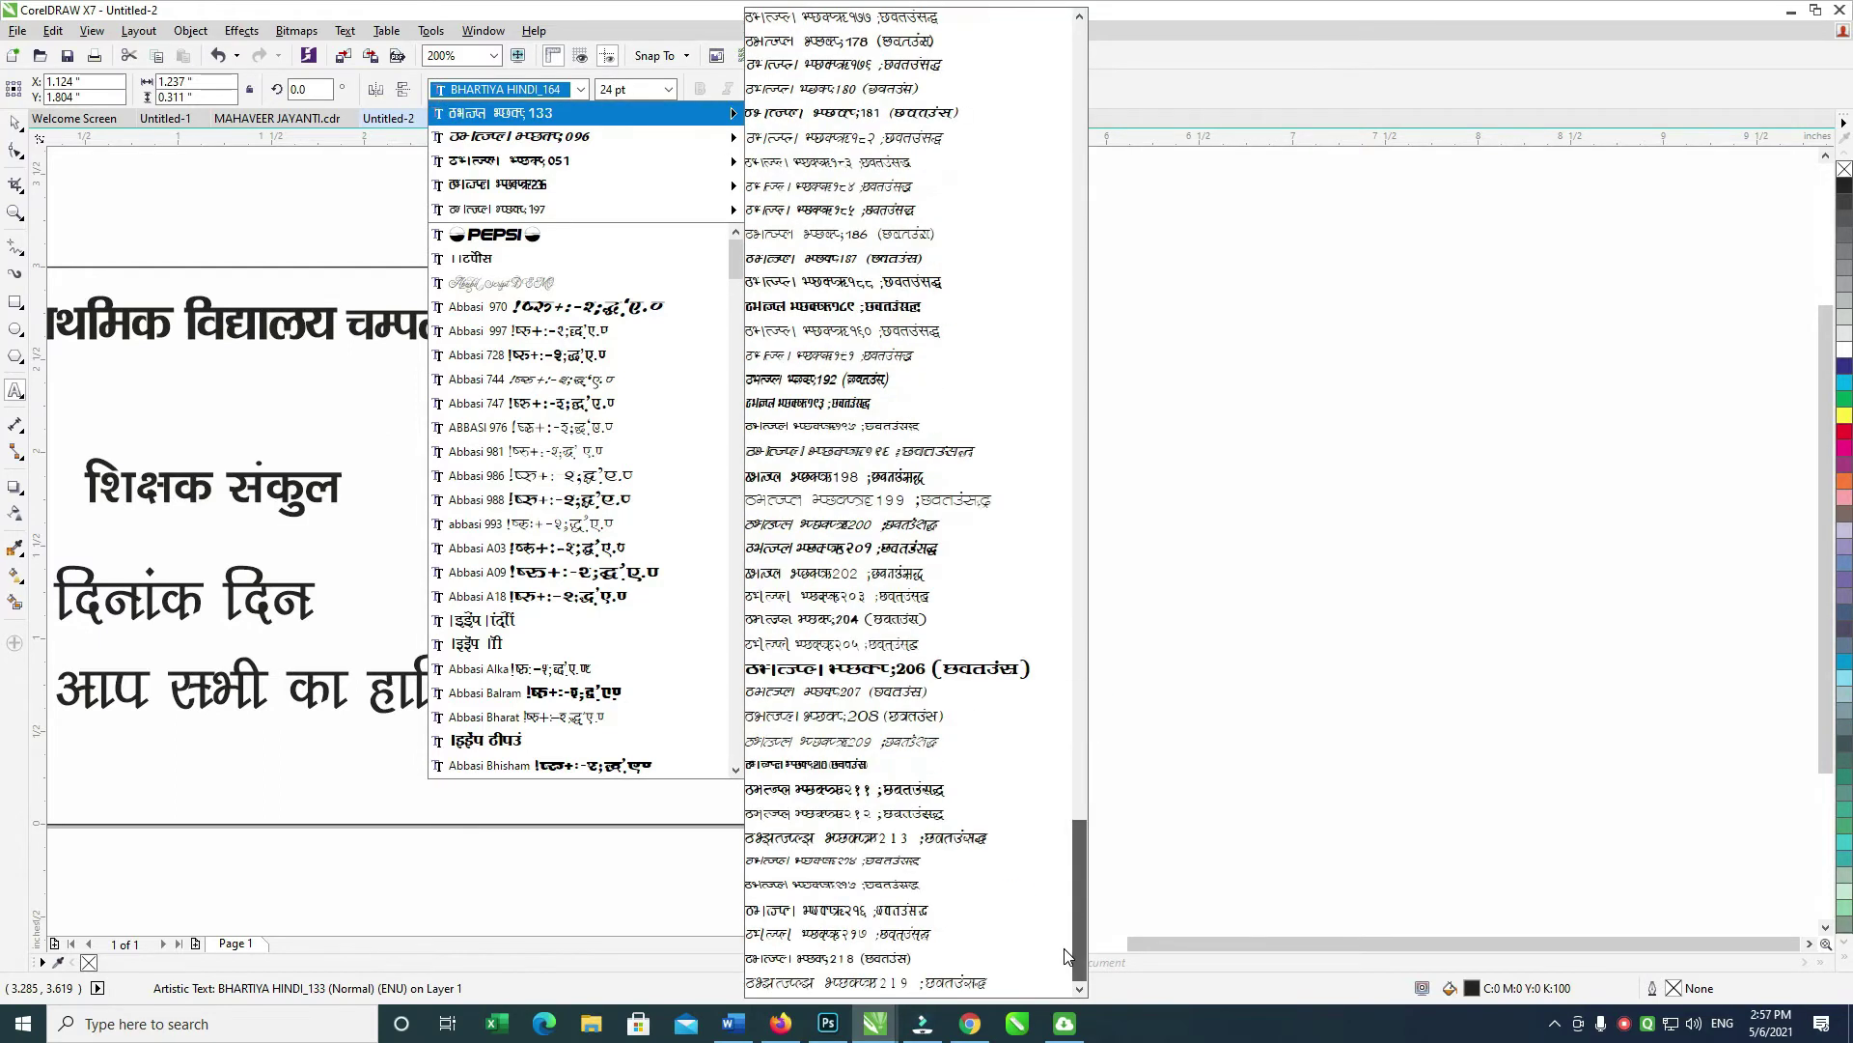
click(866, 798)
Step: Enlarge the शिक्षक संकुल heading to about 58.65 pt and centre it horizontally on the card below the school name
scroll(1076, 525, left, 3)
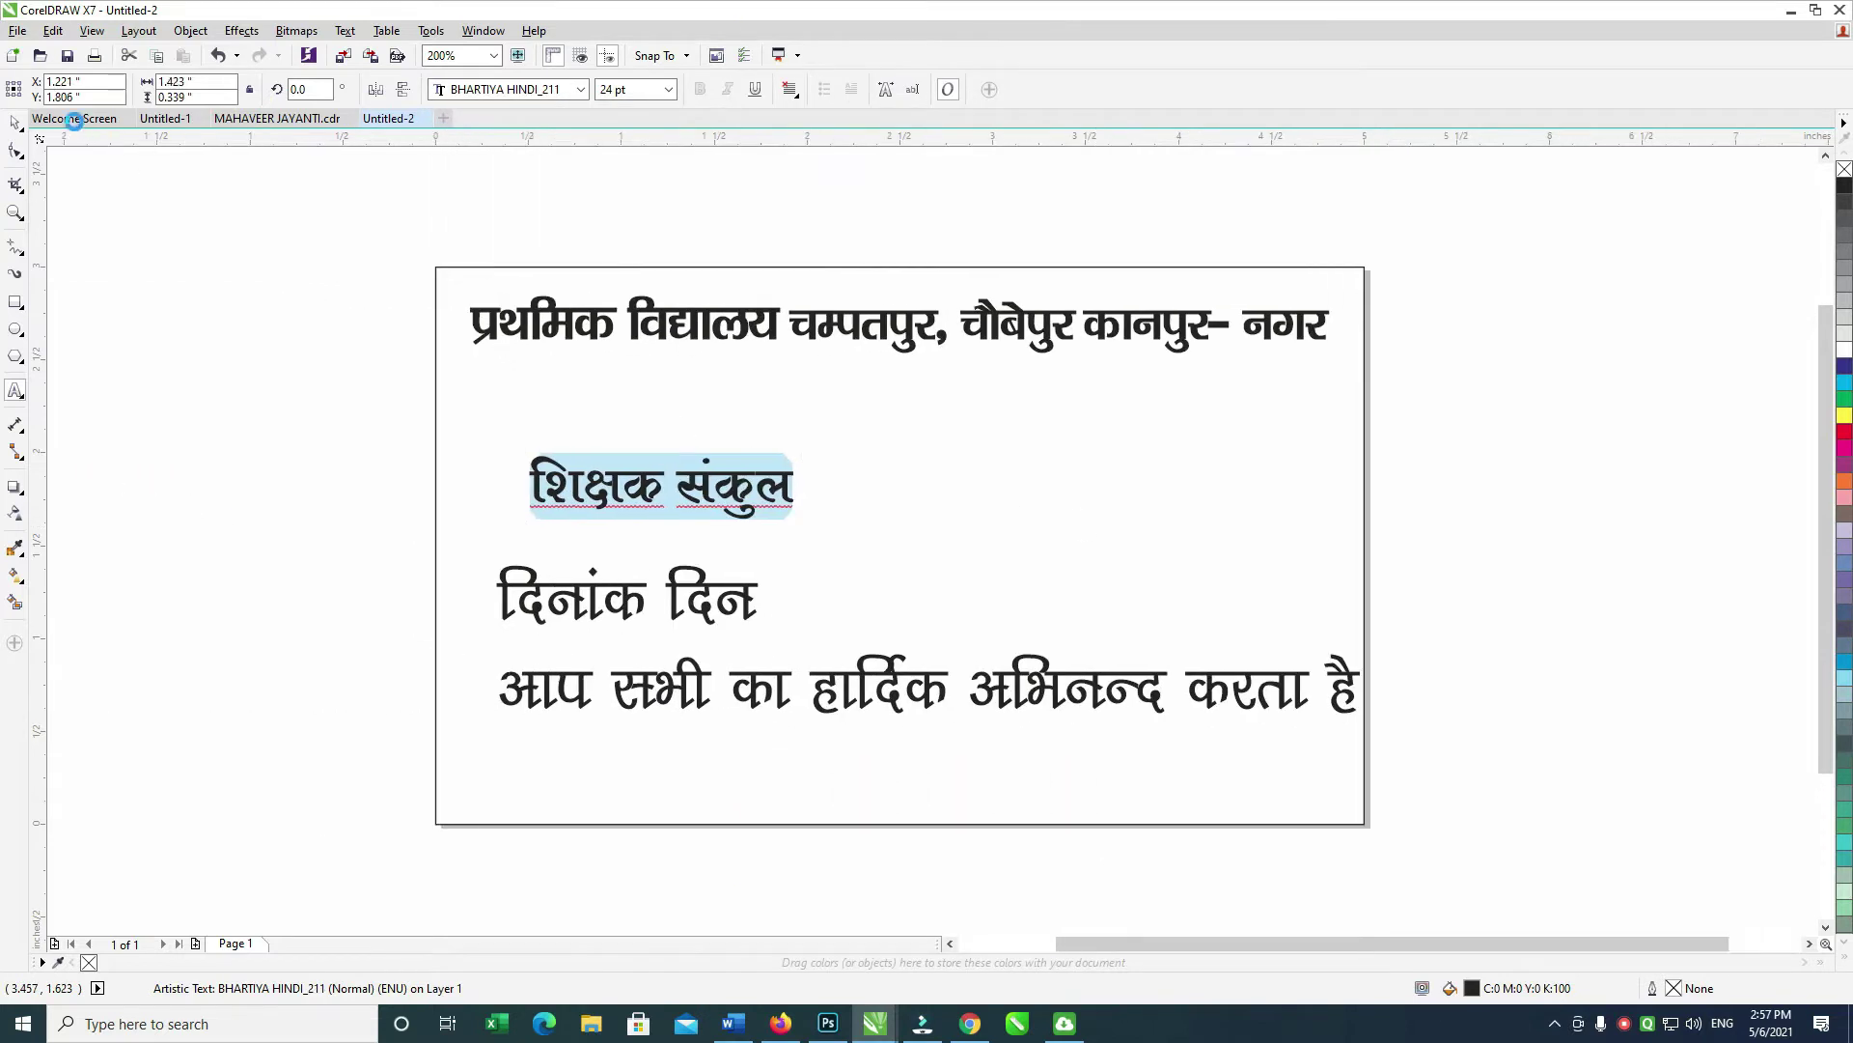
click(17, 126)
drag(802, 526, 1201, 635)
drag(959, 520, 985, 446)
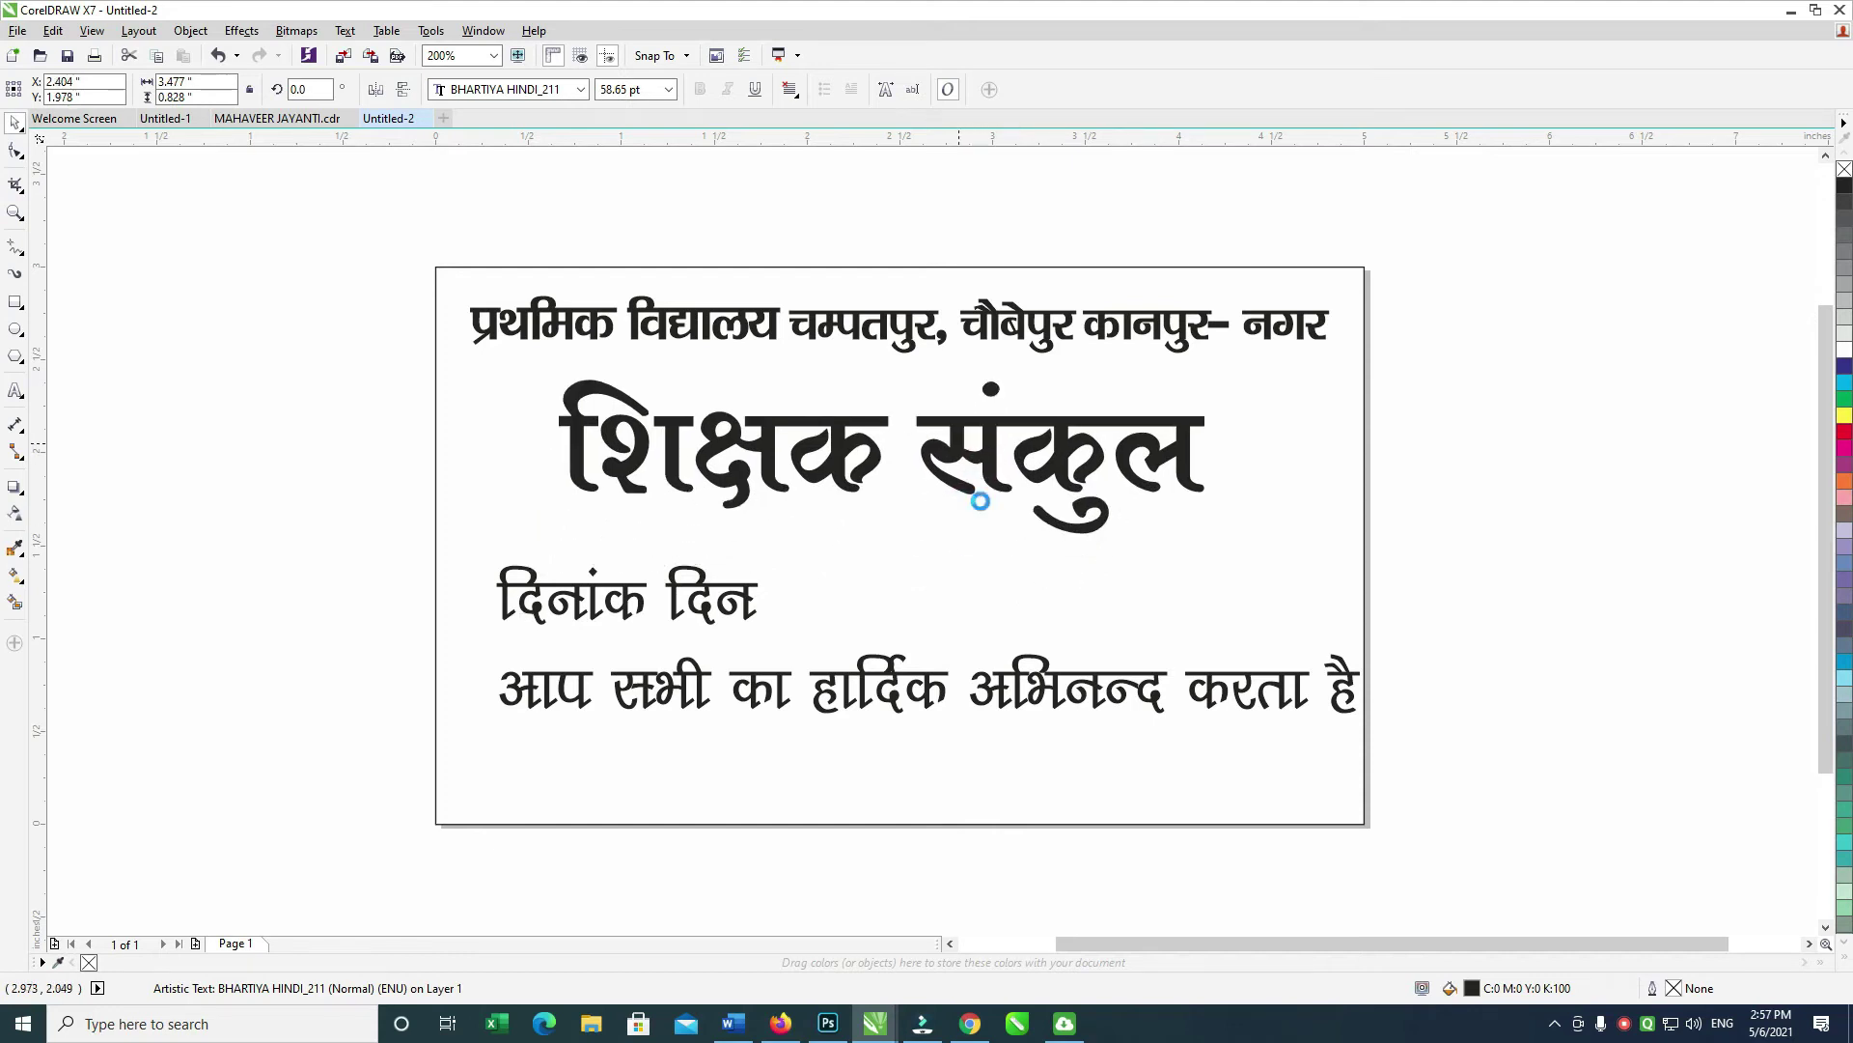
shift+click(964, 534)
key(c)
click(1486, 341)
Step: Move the welcome line beginning आप सभी का down towards the card's bottom edge and centre it horizontally on the card
scroll(1093, 481, down, 1)
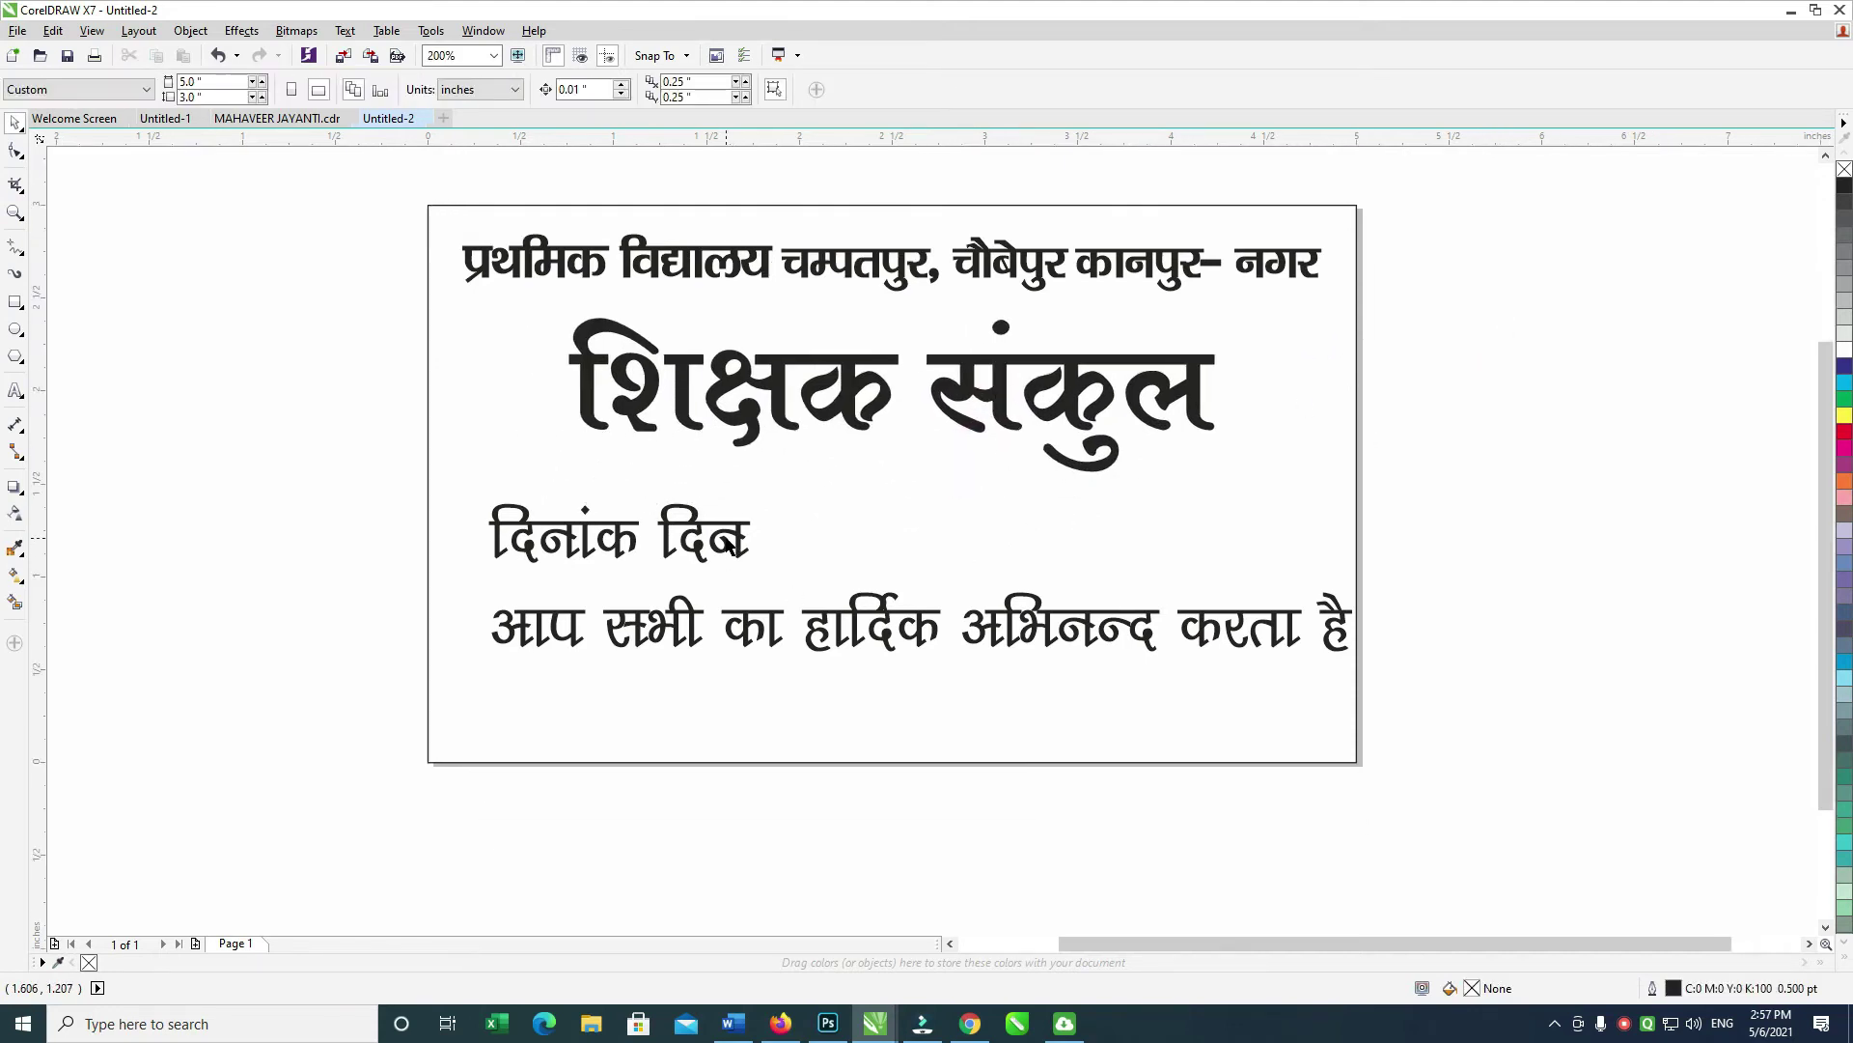
click(836, 628)
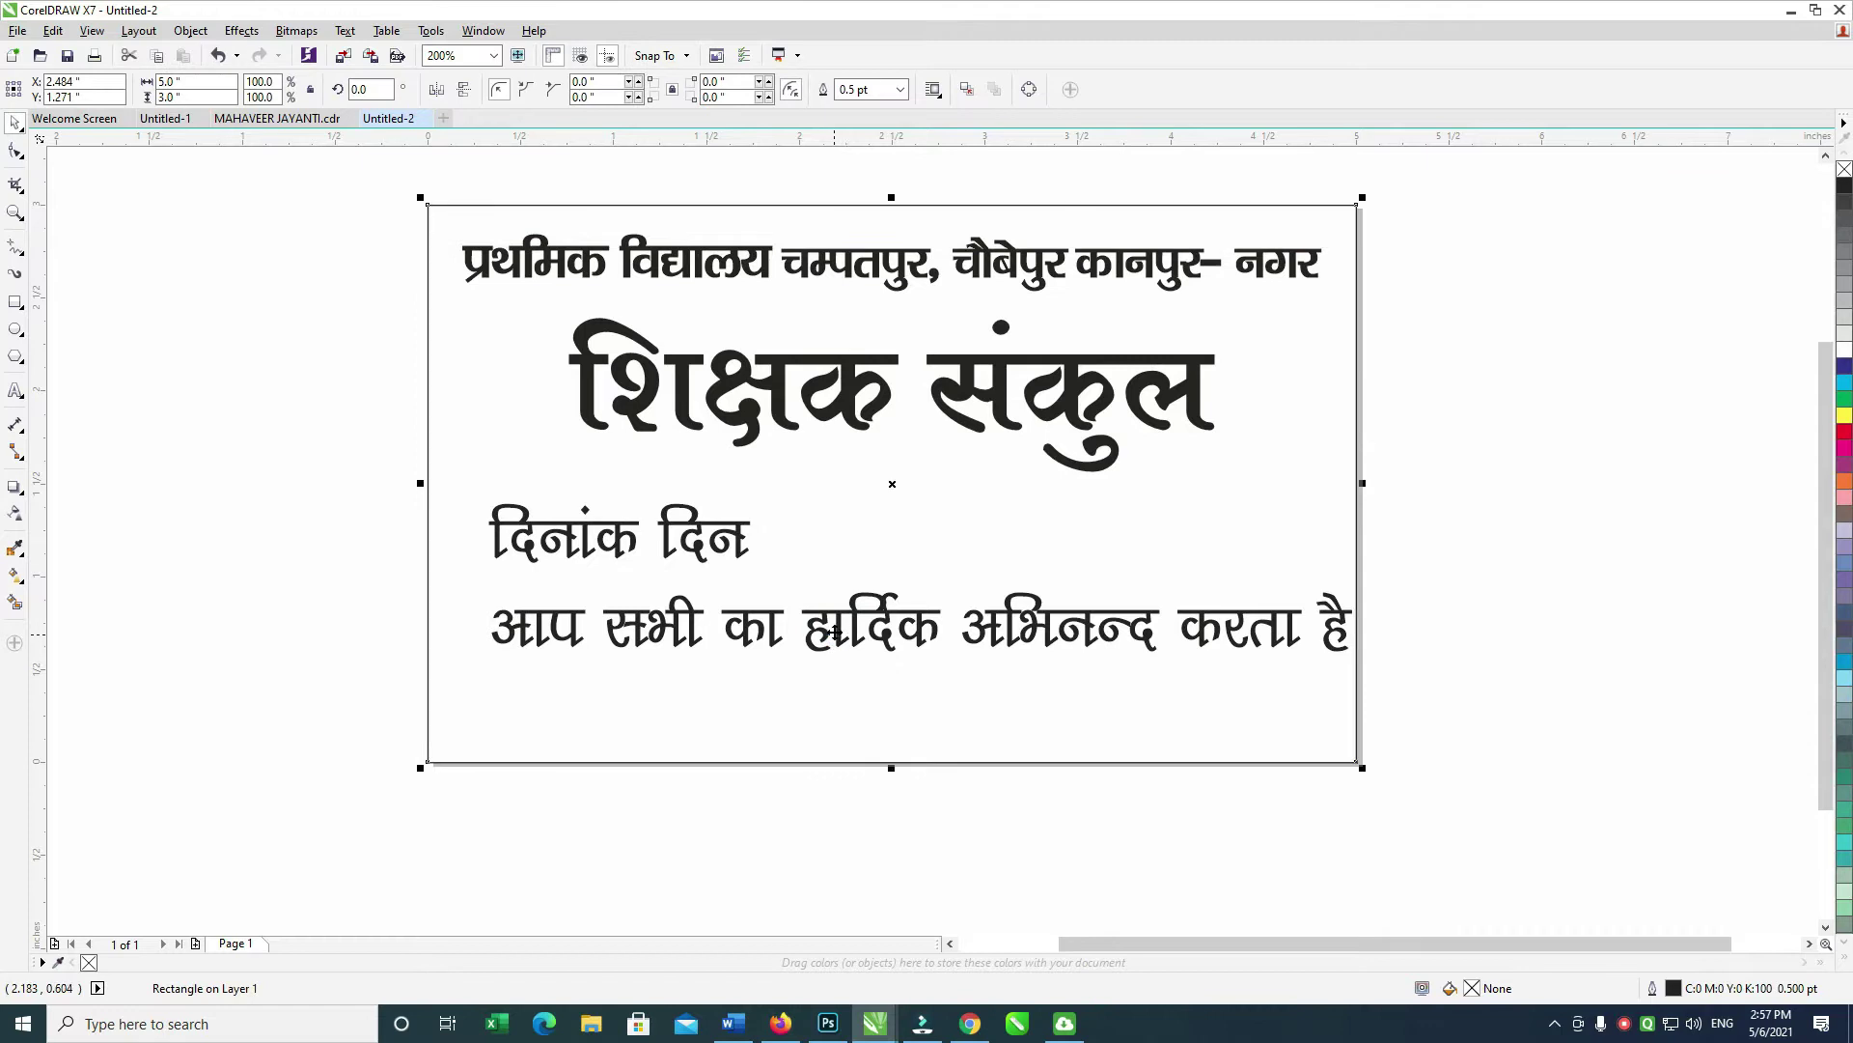
drag(827, 618, 813, 680)
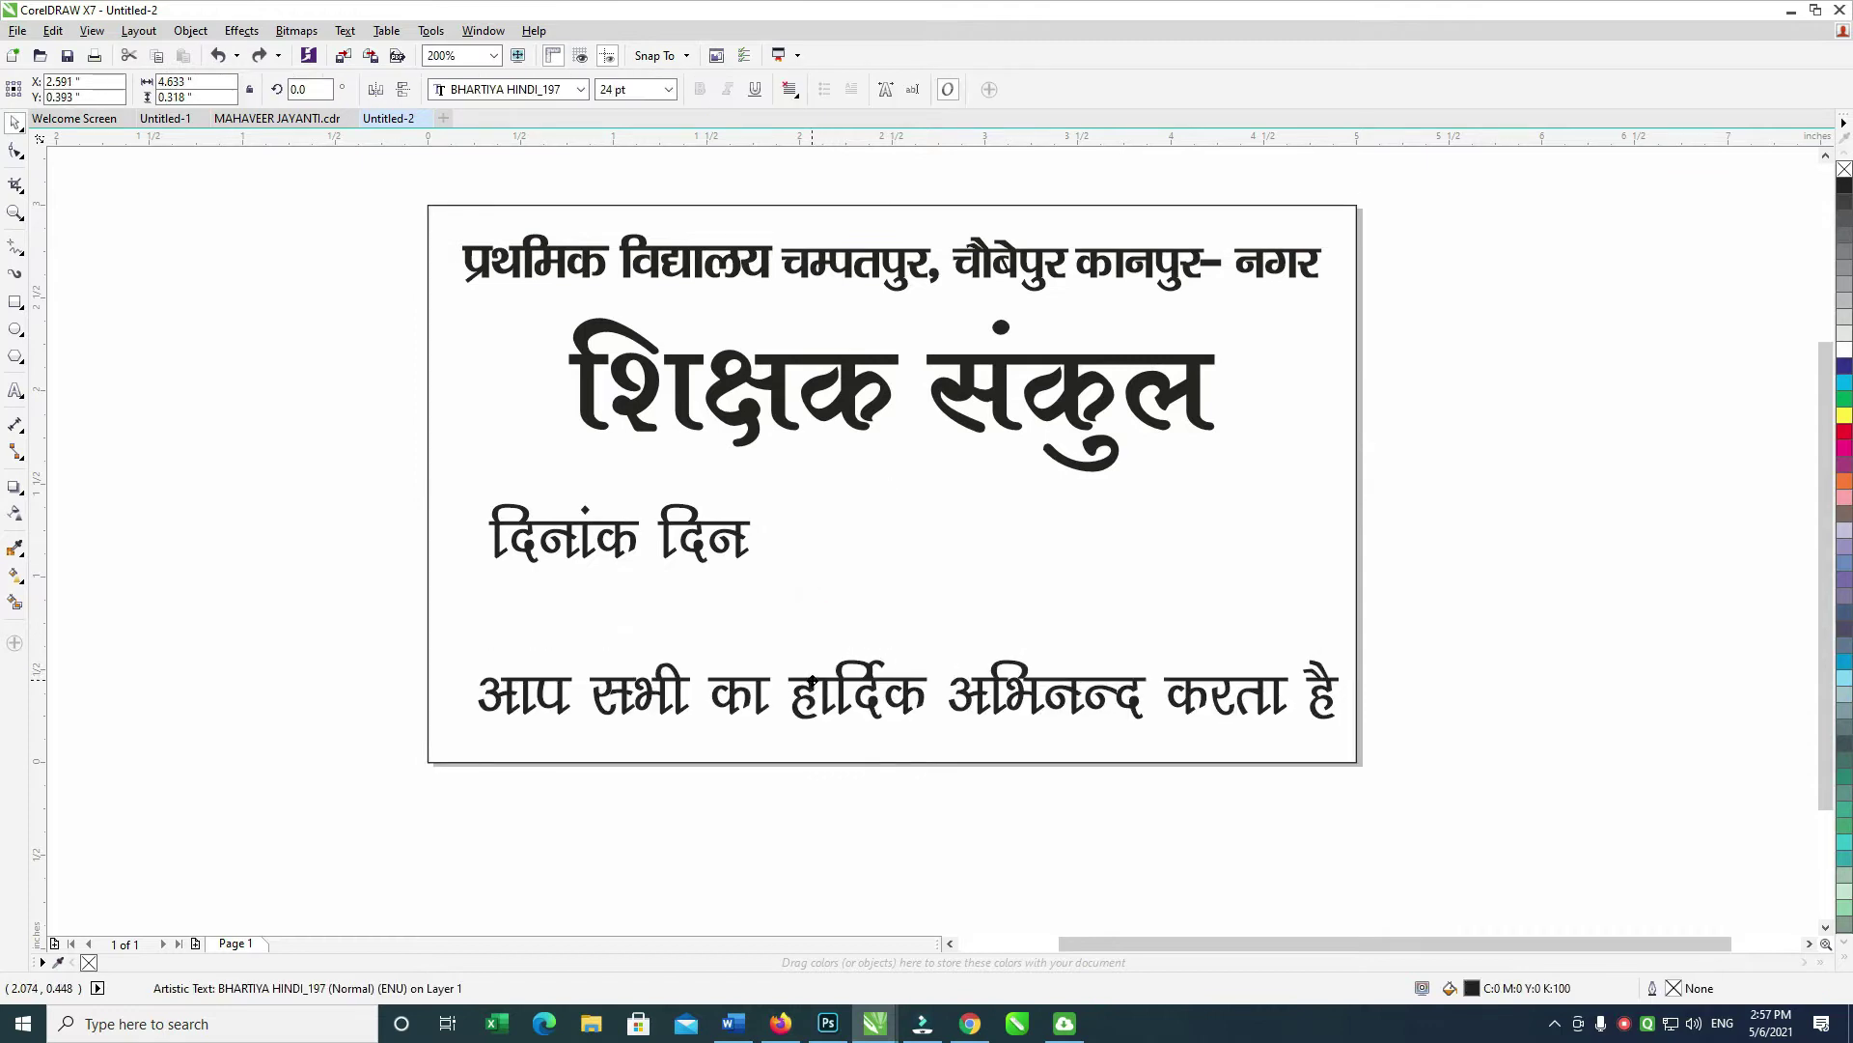
key(c)
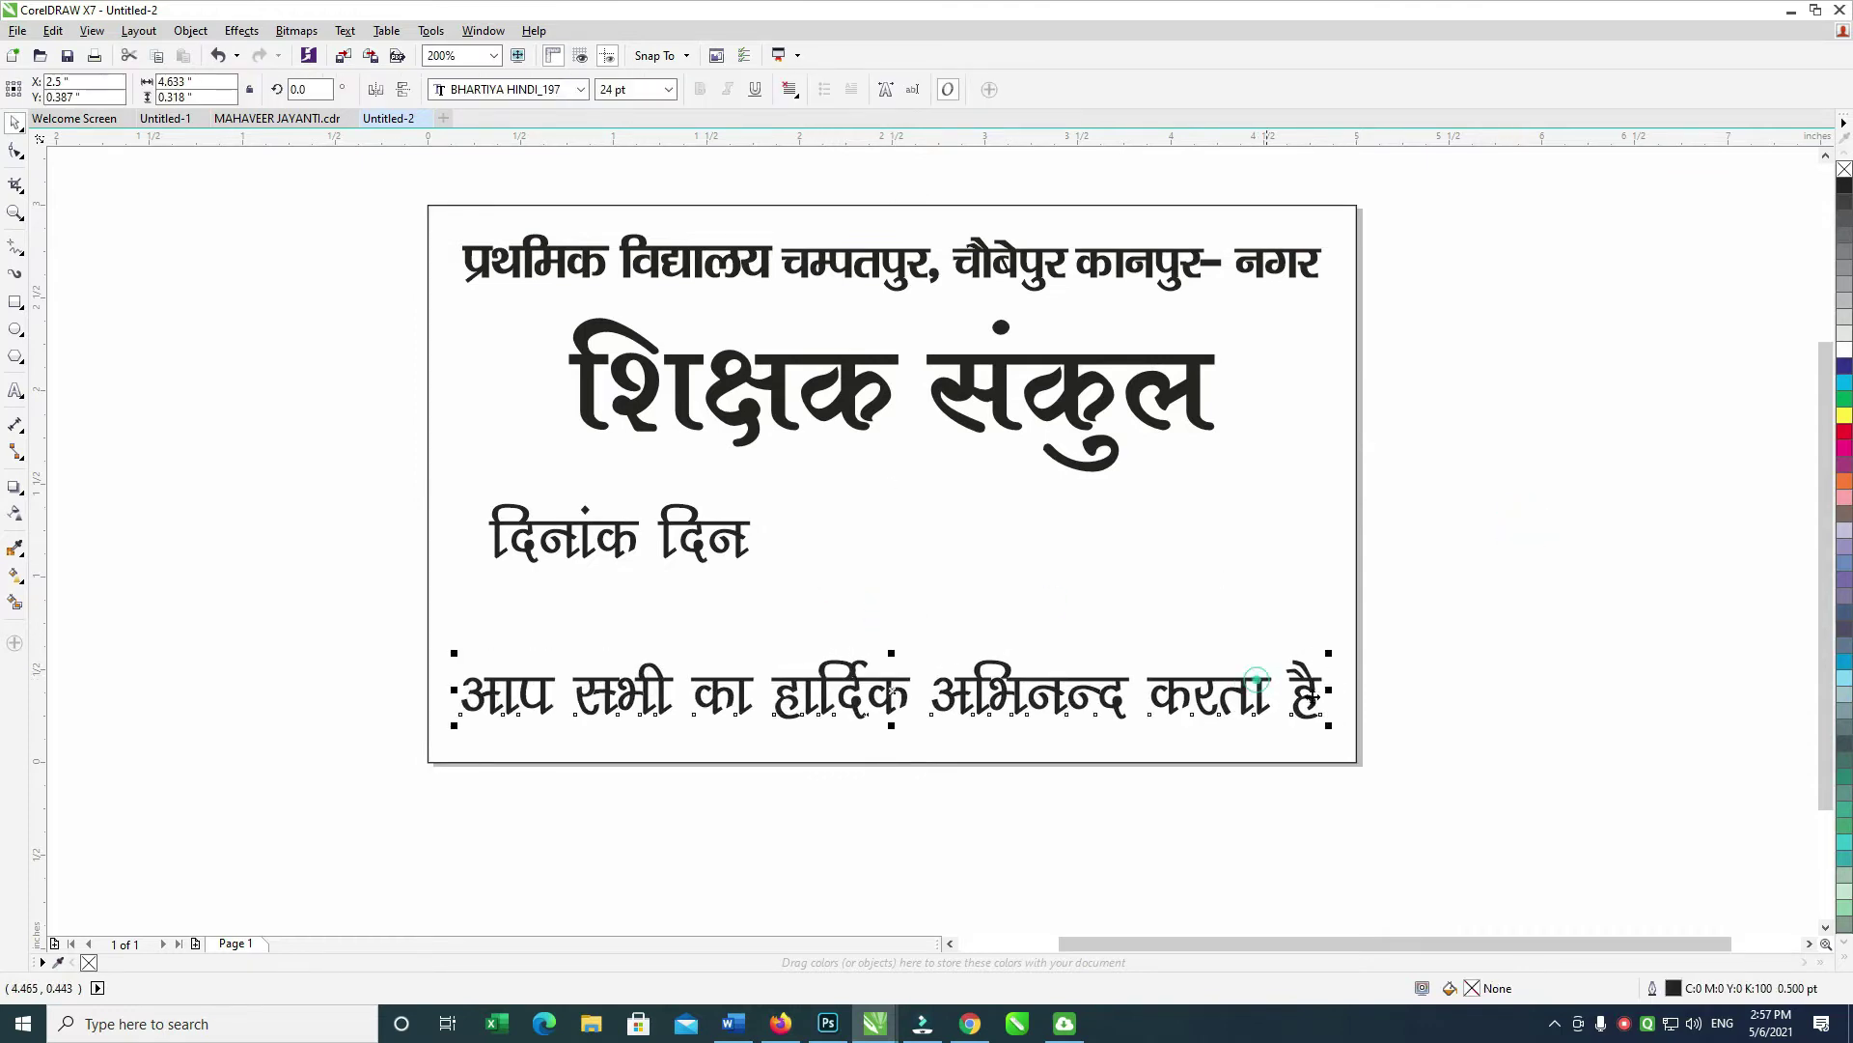
Step: Shrink the welcome line to about 21.6 pt and place it slightly lower, centred horizontally on the card
drag(1332, 728, 1284, 721)
click(1228, 578)
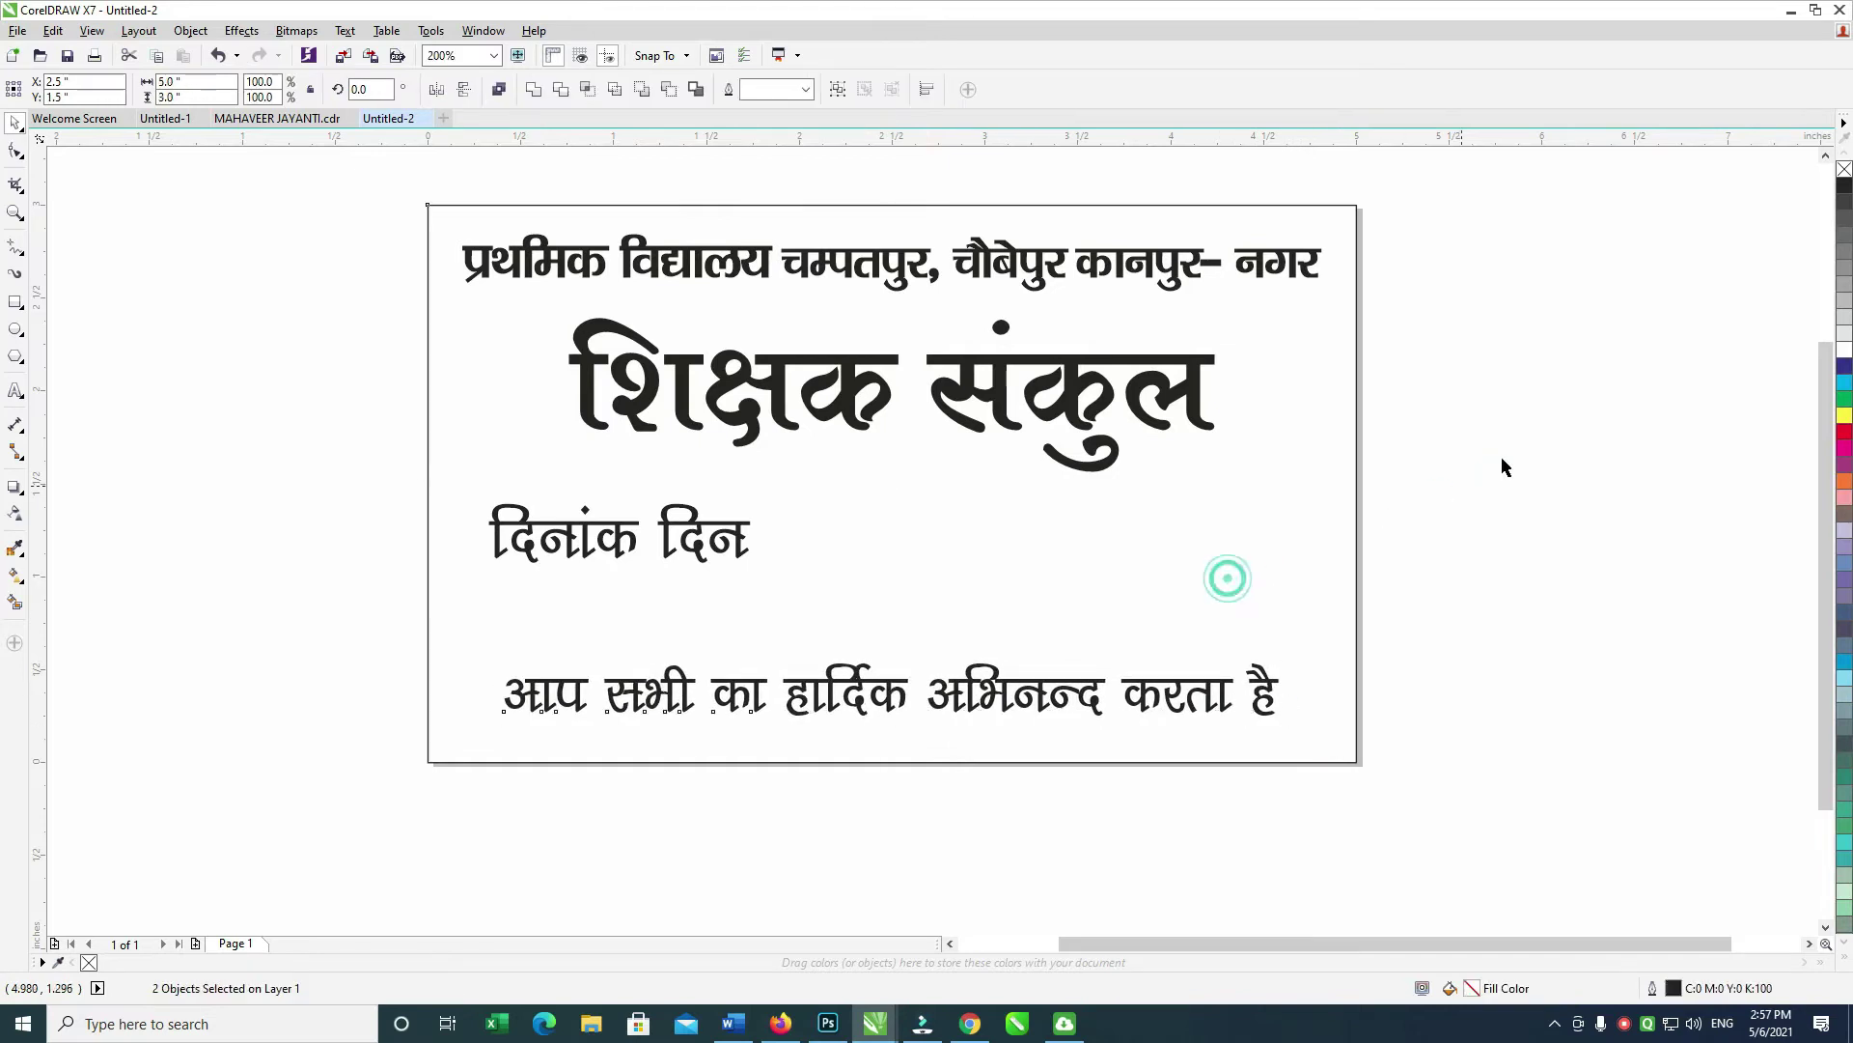
click(1502, 460)
drag(888, 686, 888, 691)
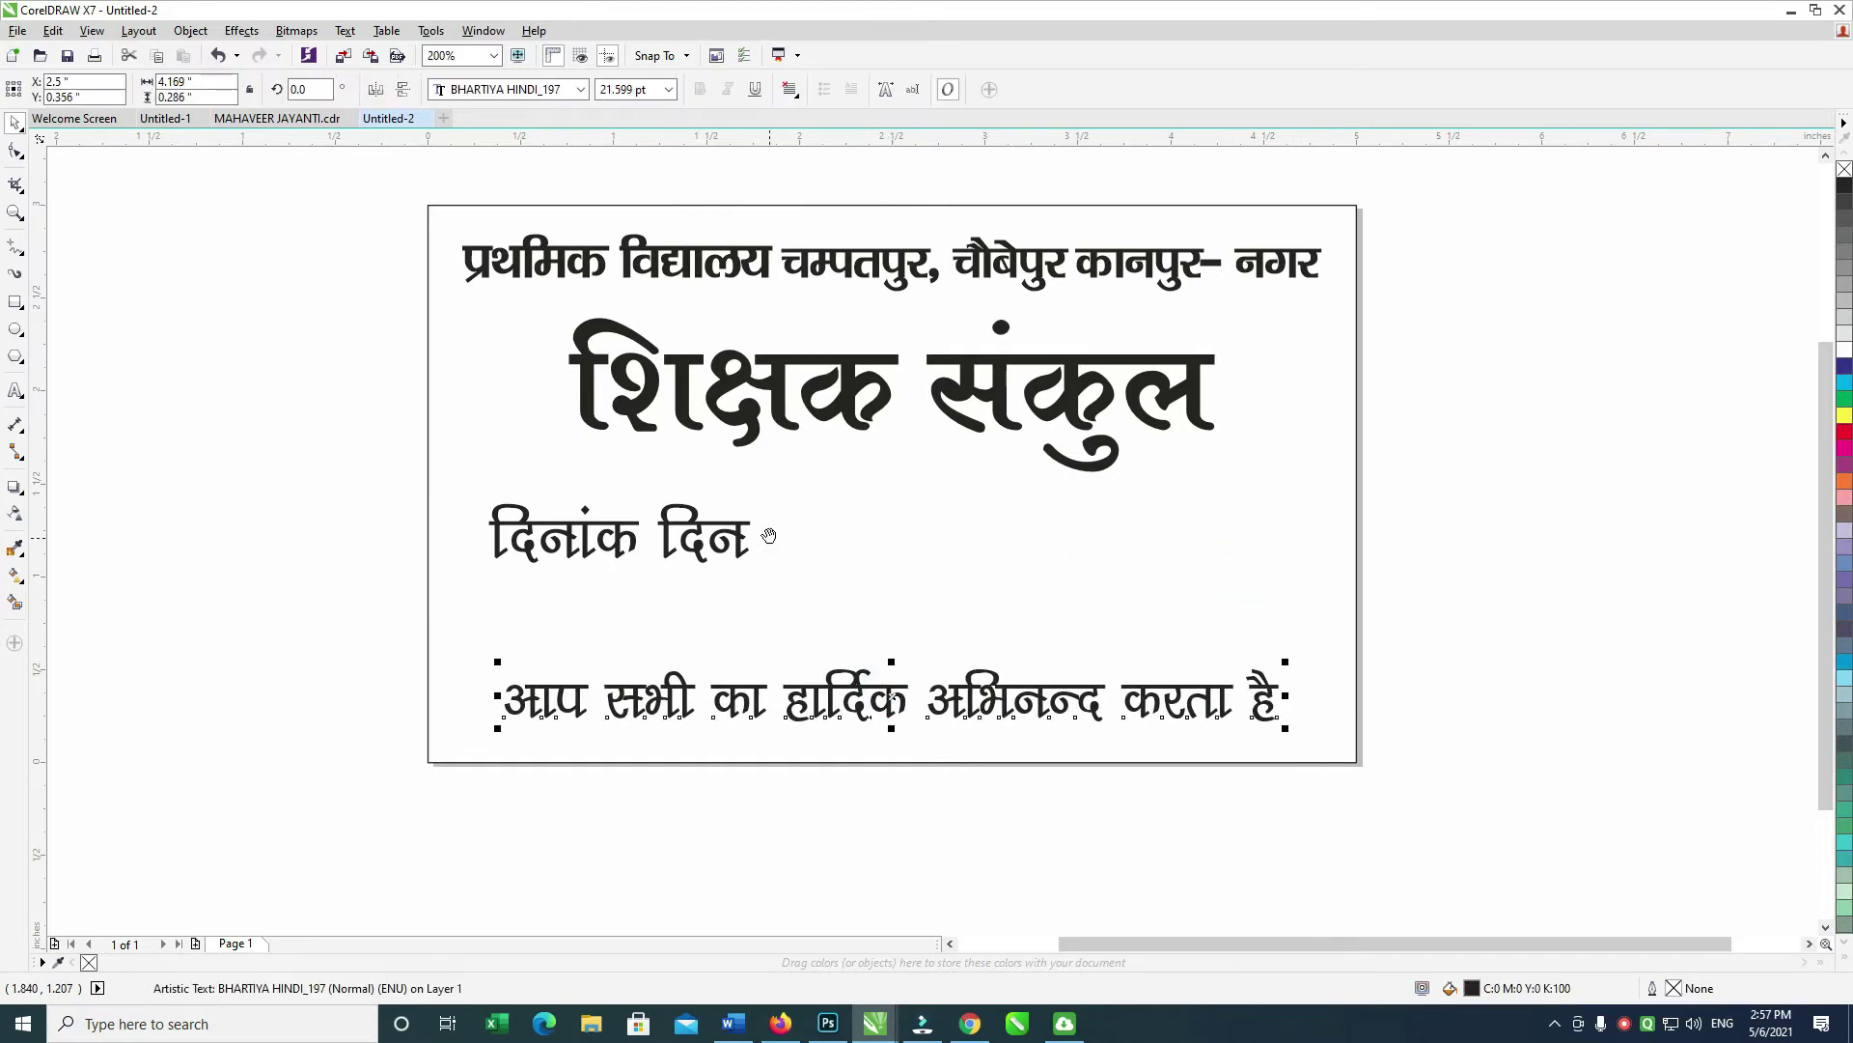
Step: Move the शिक्षक संकुल heading slightly down and enlarge it to about 60.85 pt
drag(769, 536, 745, 578)
click(854, 421)
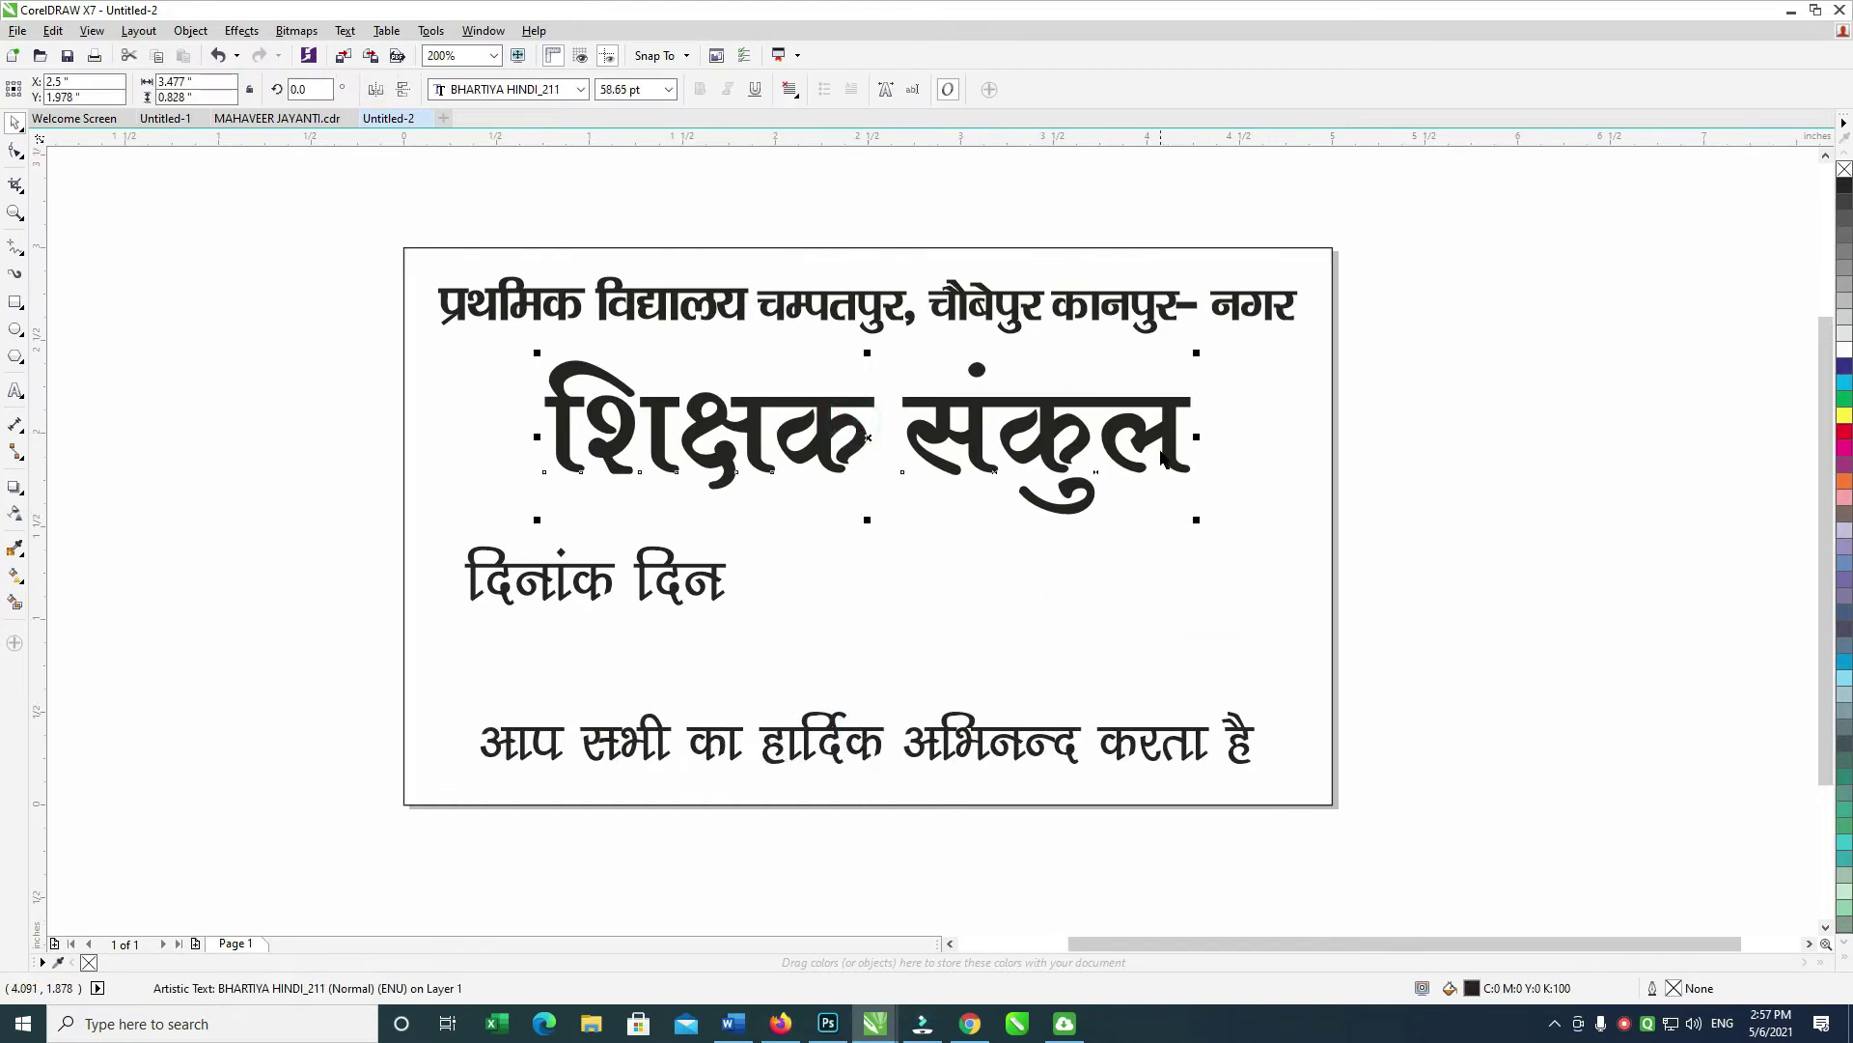
drag(1163, 458, 1165, 479)
drag(1204, 546, 1199, 580)
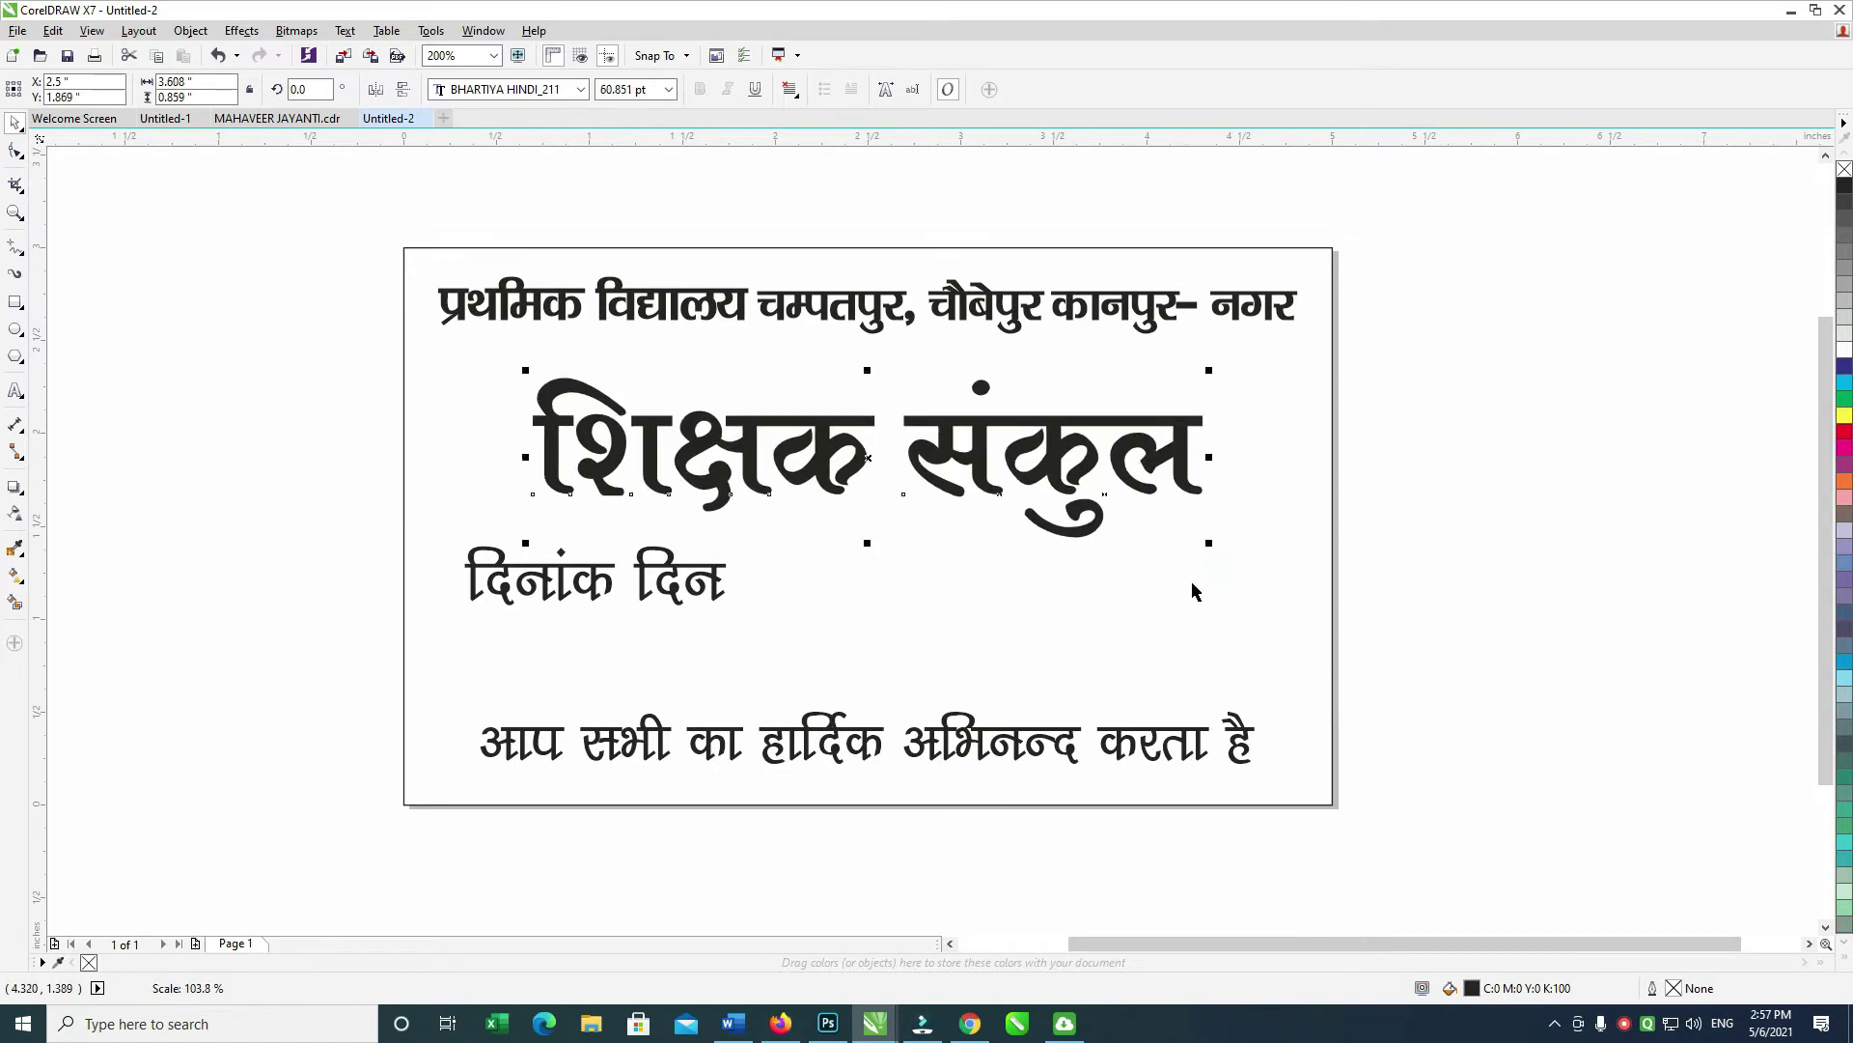
click(1544, 414)
Step: Move the दिनांक दिन text out past the card's left edge and draw a rectangle about 1.31 by 0.187 inches above the welcome line
click(699, 584)
drag(701, 582, 434, 647)
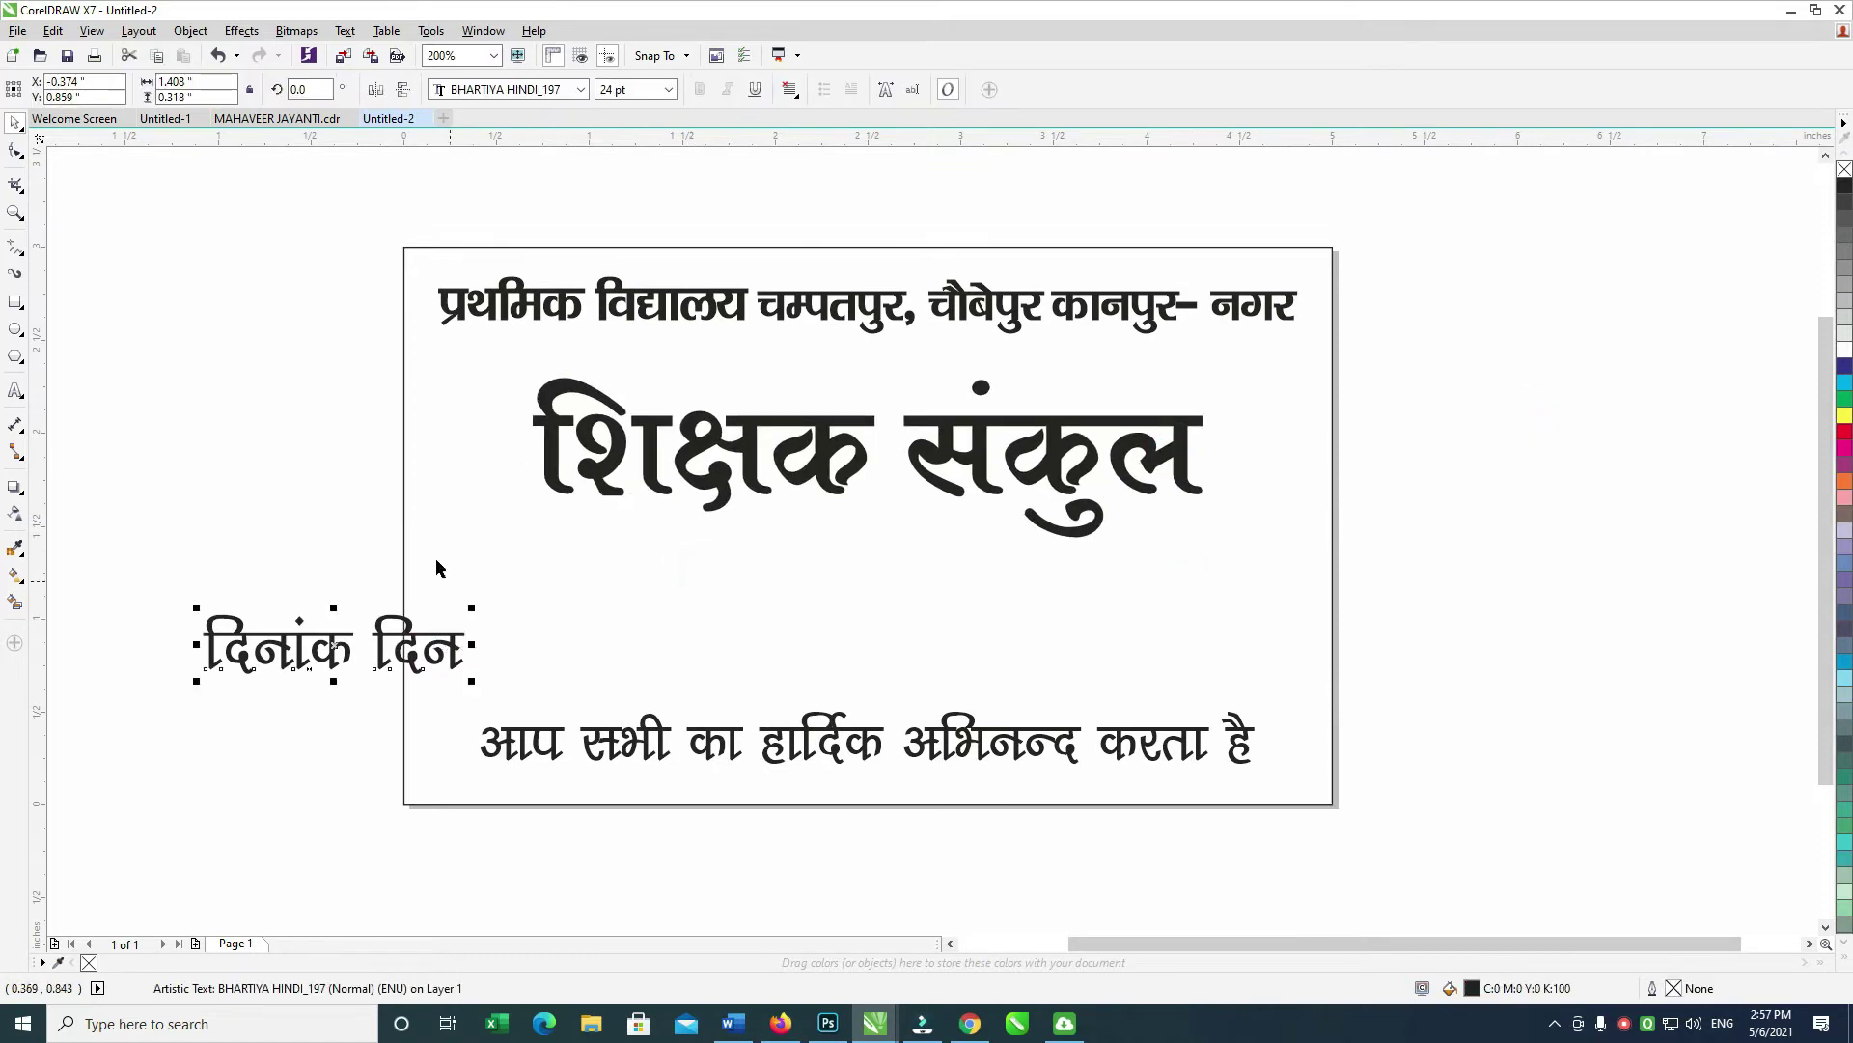
click(14, 305)
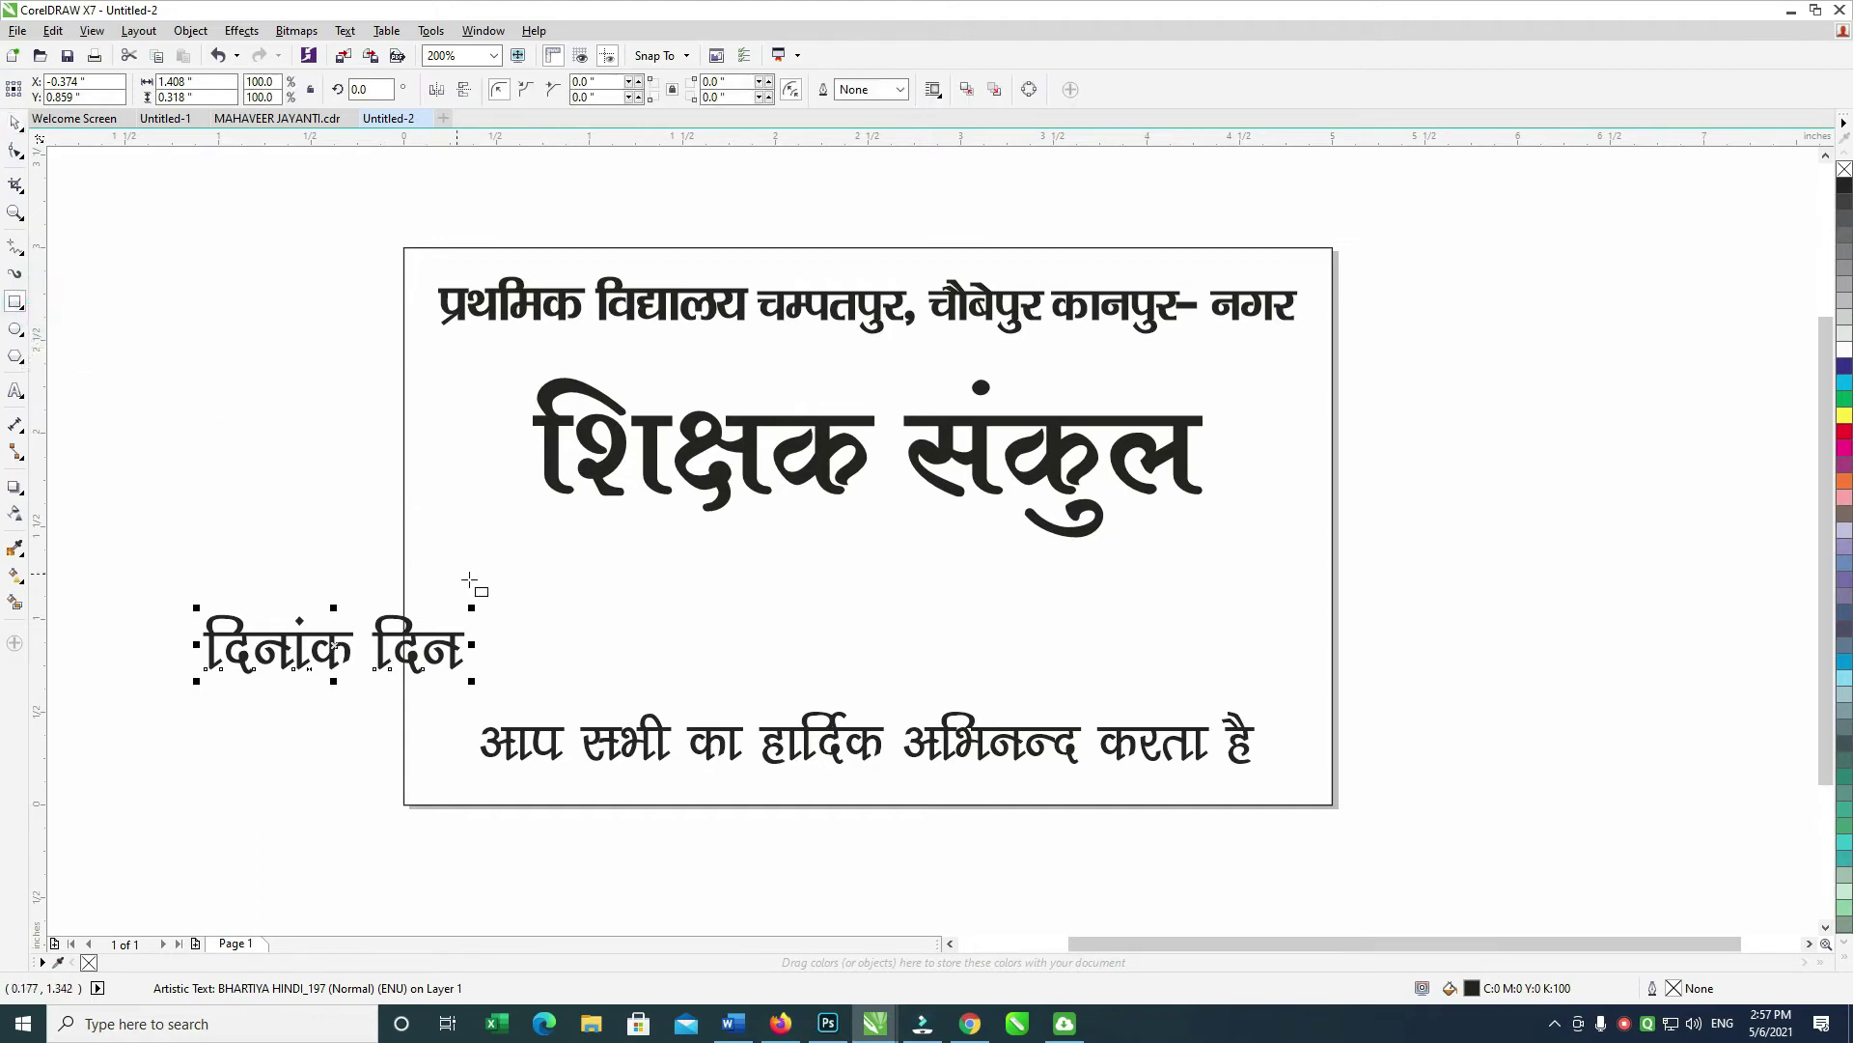
drag(492, 609, 736, 646)
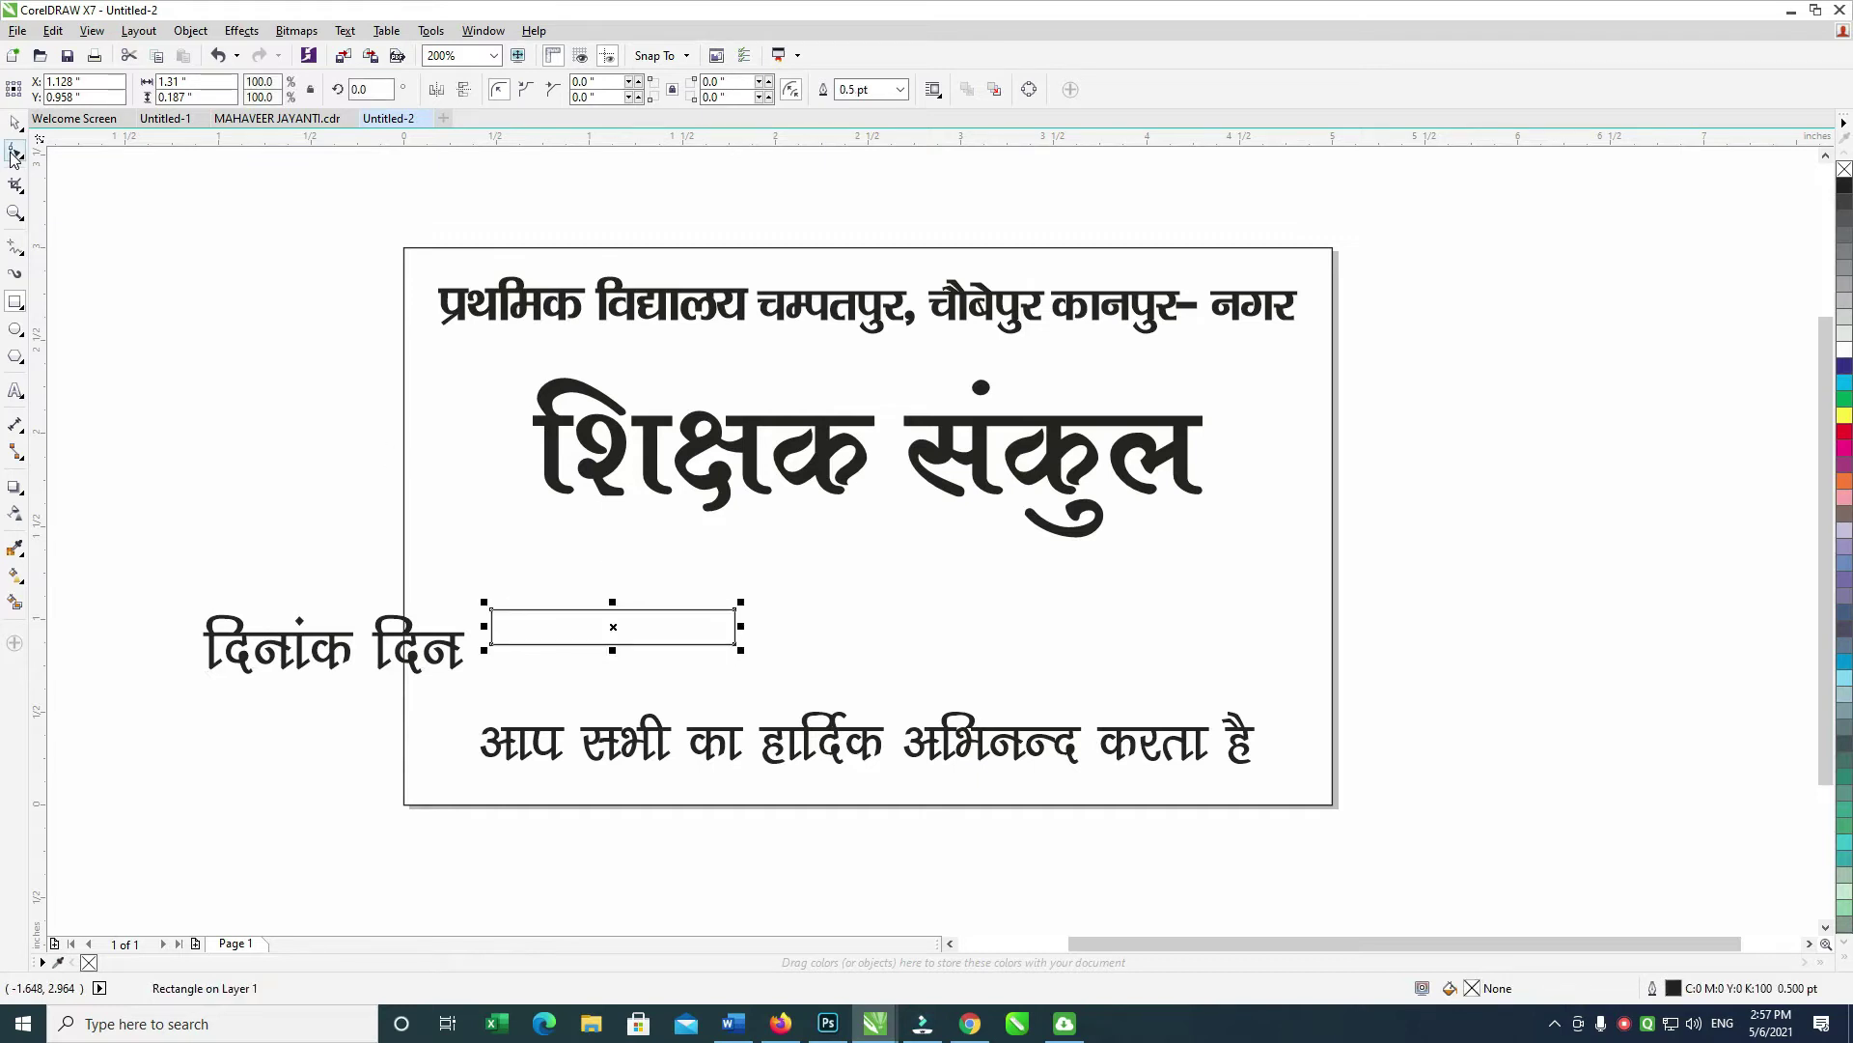
Step: Round the rectangle's corners to a radius of about 0.042 inches and enlarge the box to about 0.24 inches high
click(14, 153)
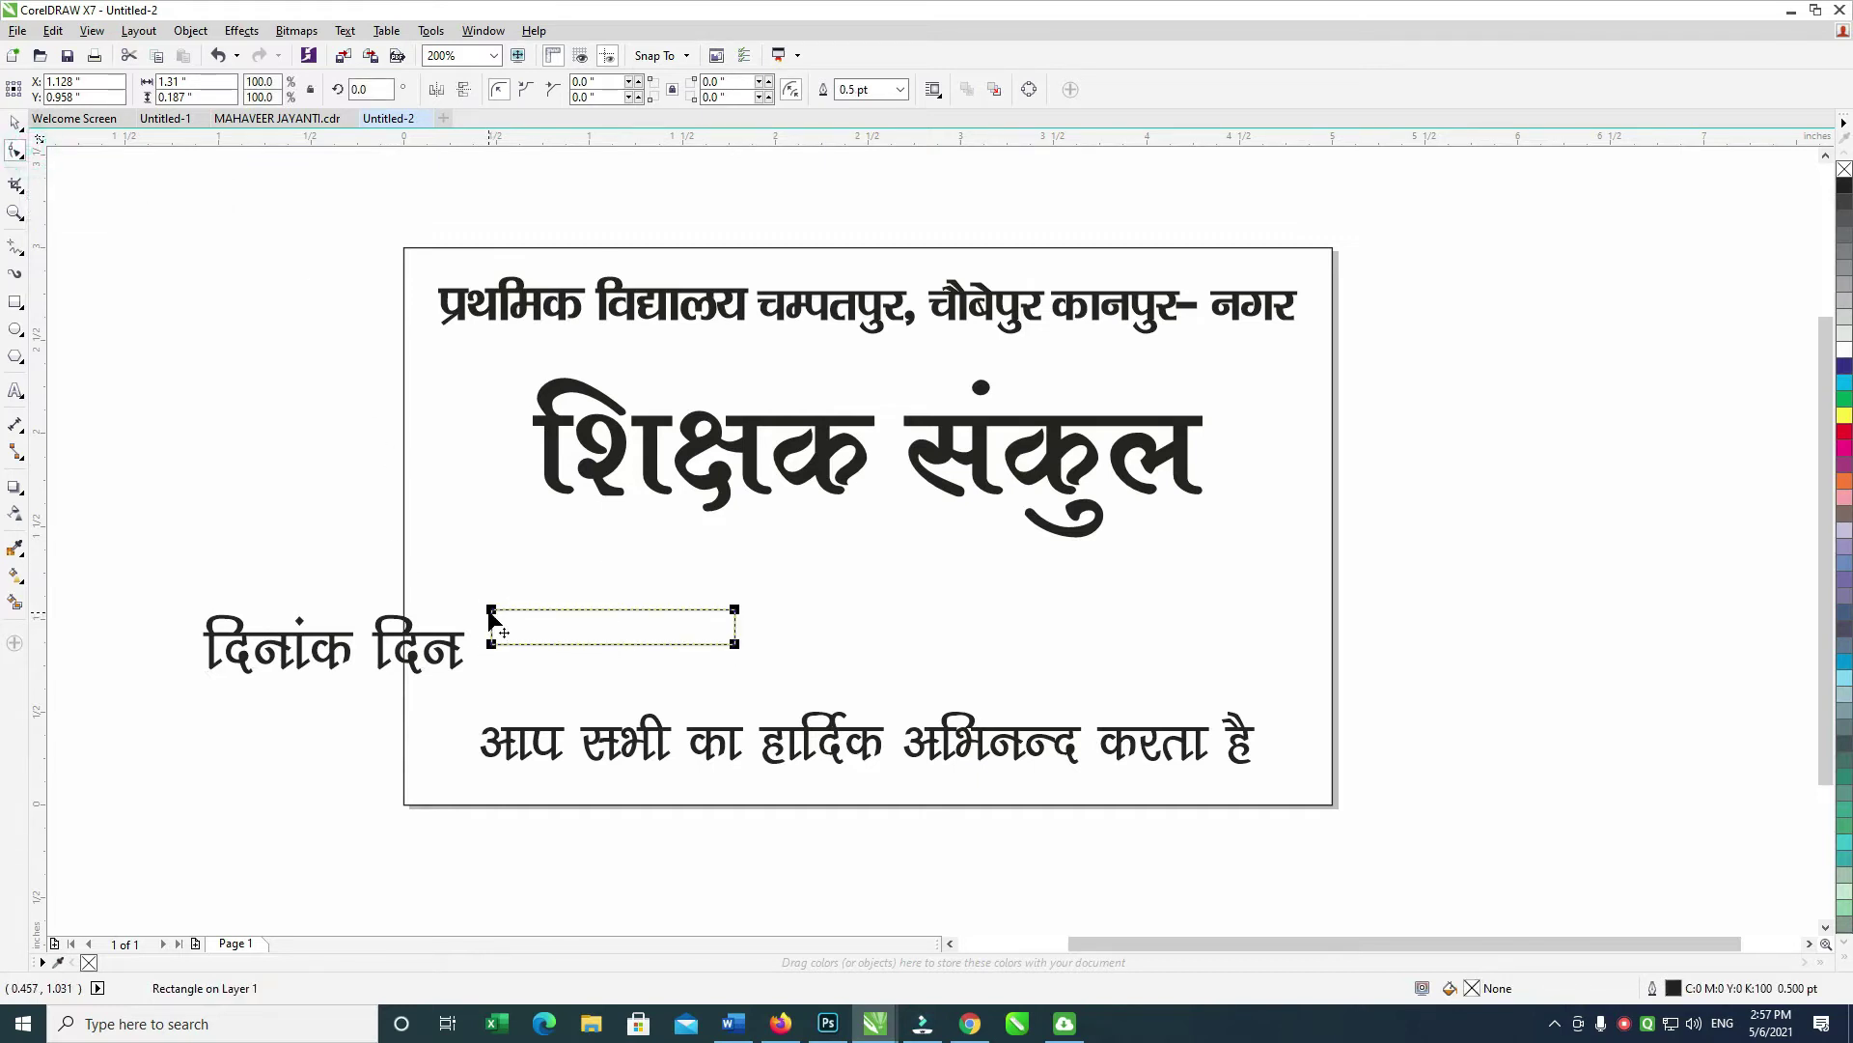
drag(492, 612, 512, 614)
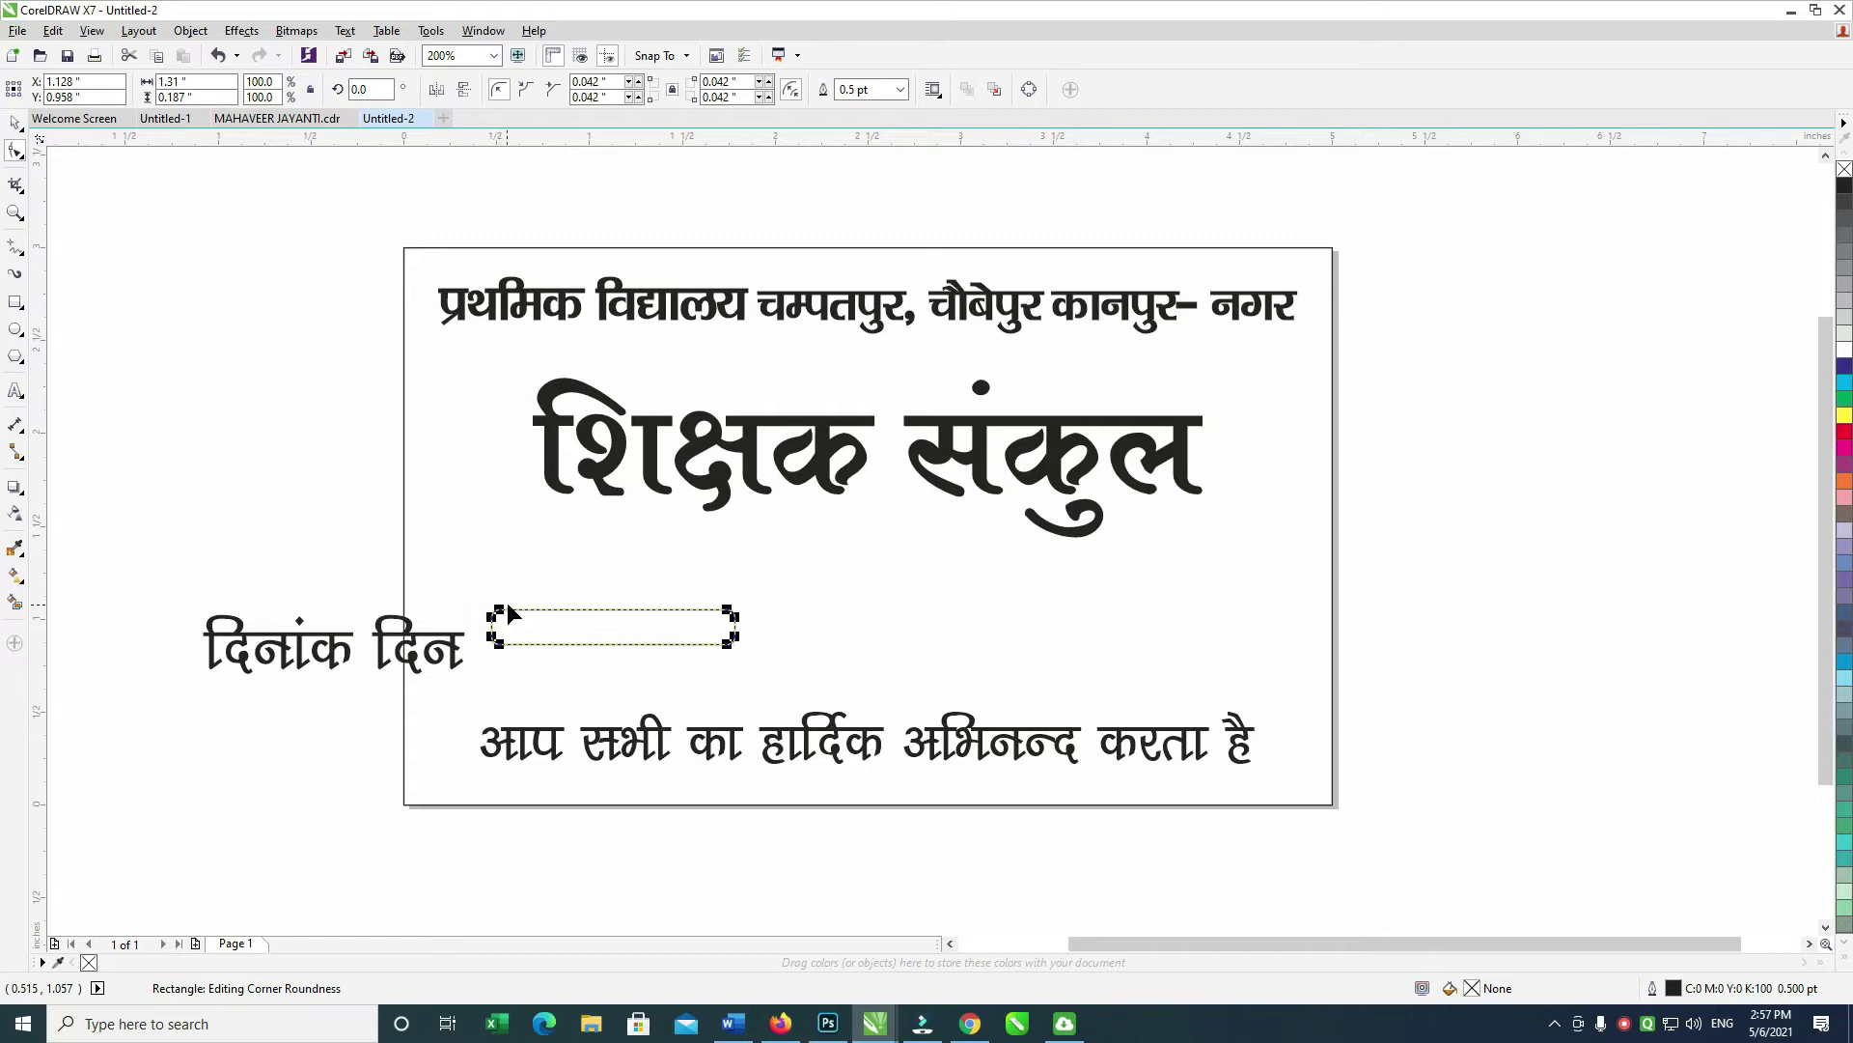
click(16, 124)
drag(718, 633, 760, 636)
click(616, 661)
Step: Duplicate the rounded box to the right half of the card and group both boxes
drag(617, 616, 1108, 653)
shift+click(743, 637)
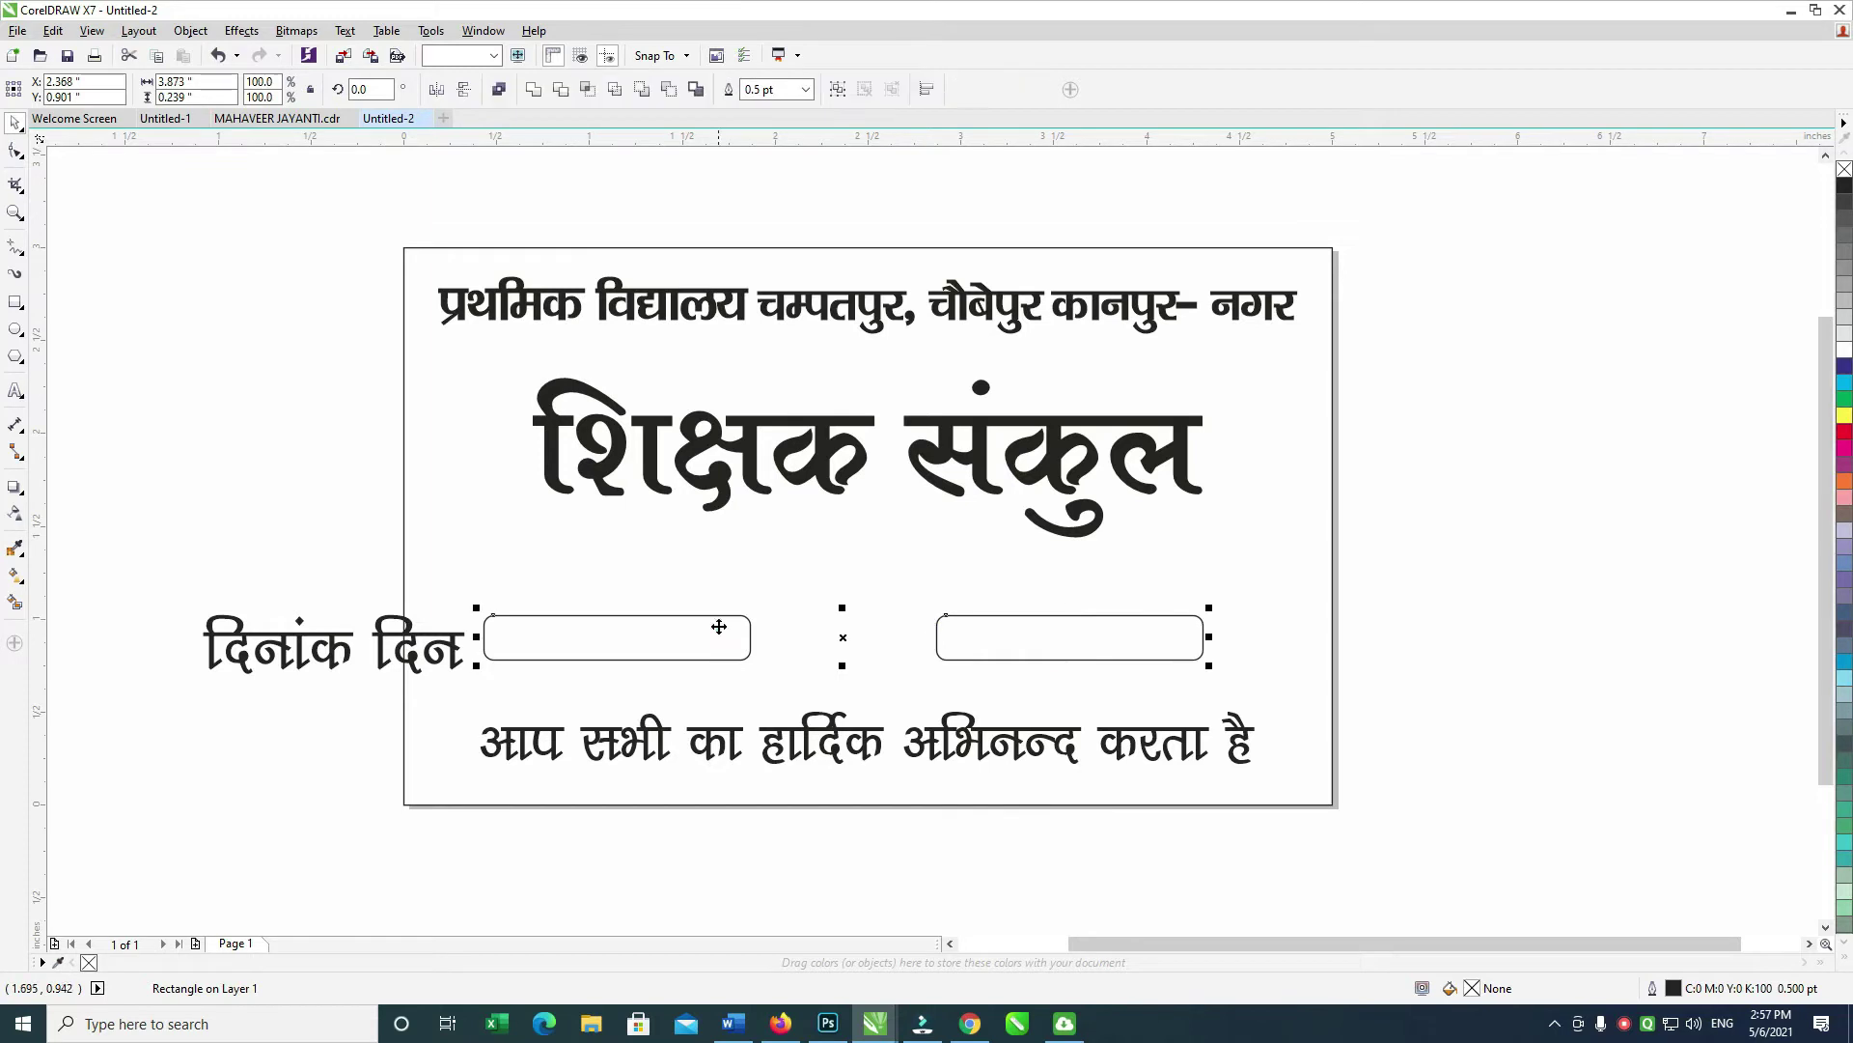
key(ctrl+g)
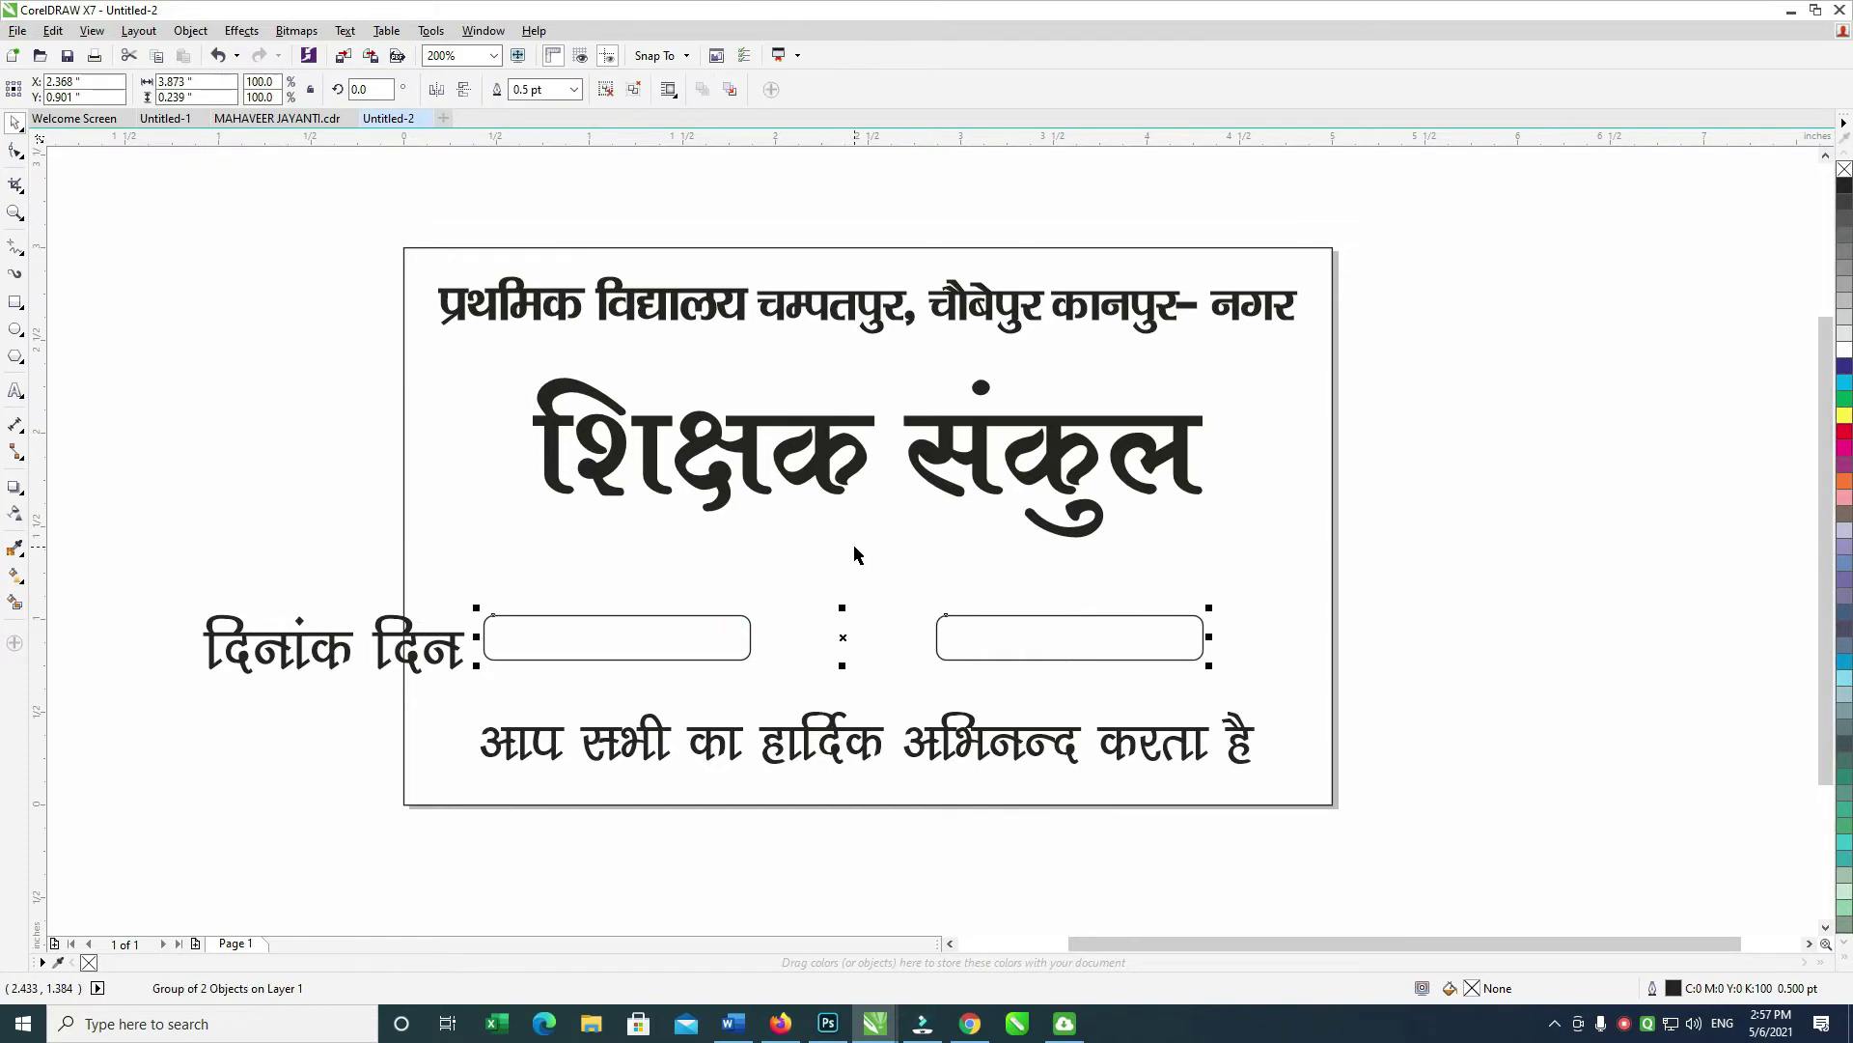
Step: Centre the group of two boxes horizontally on the card and widen it to about 4.21 inches
shift+click(883, 553)
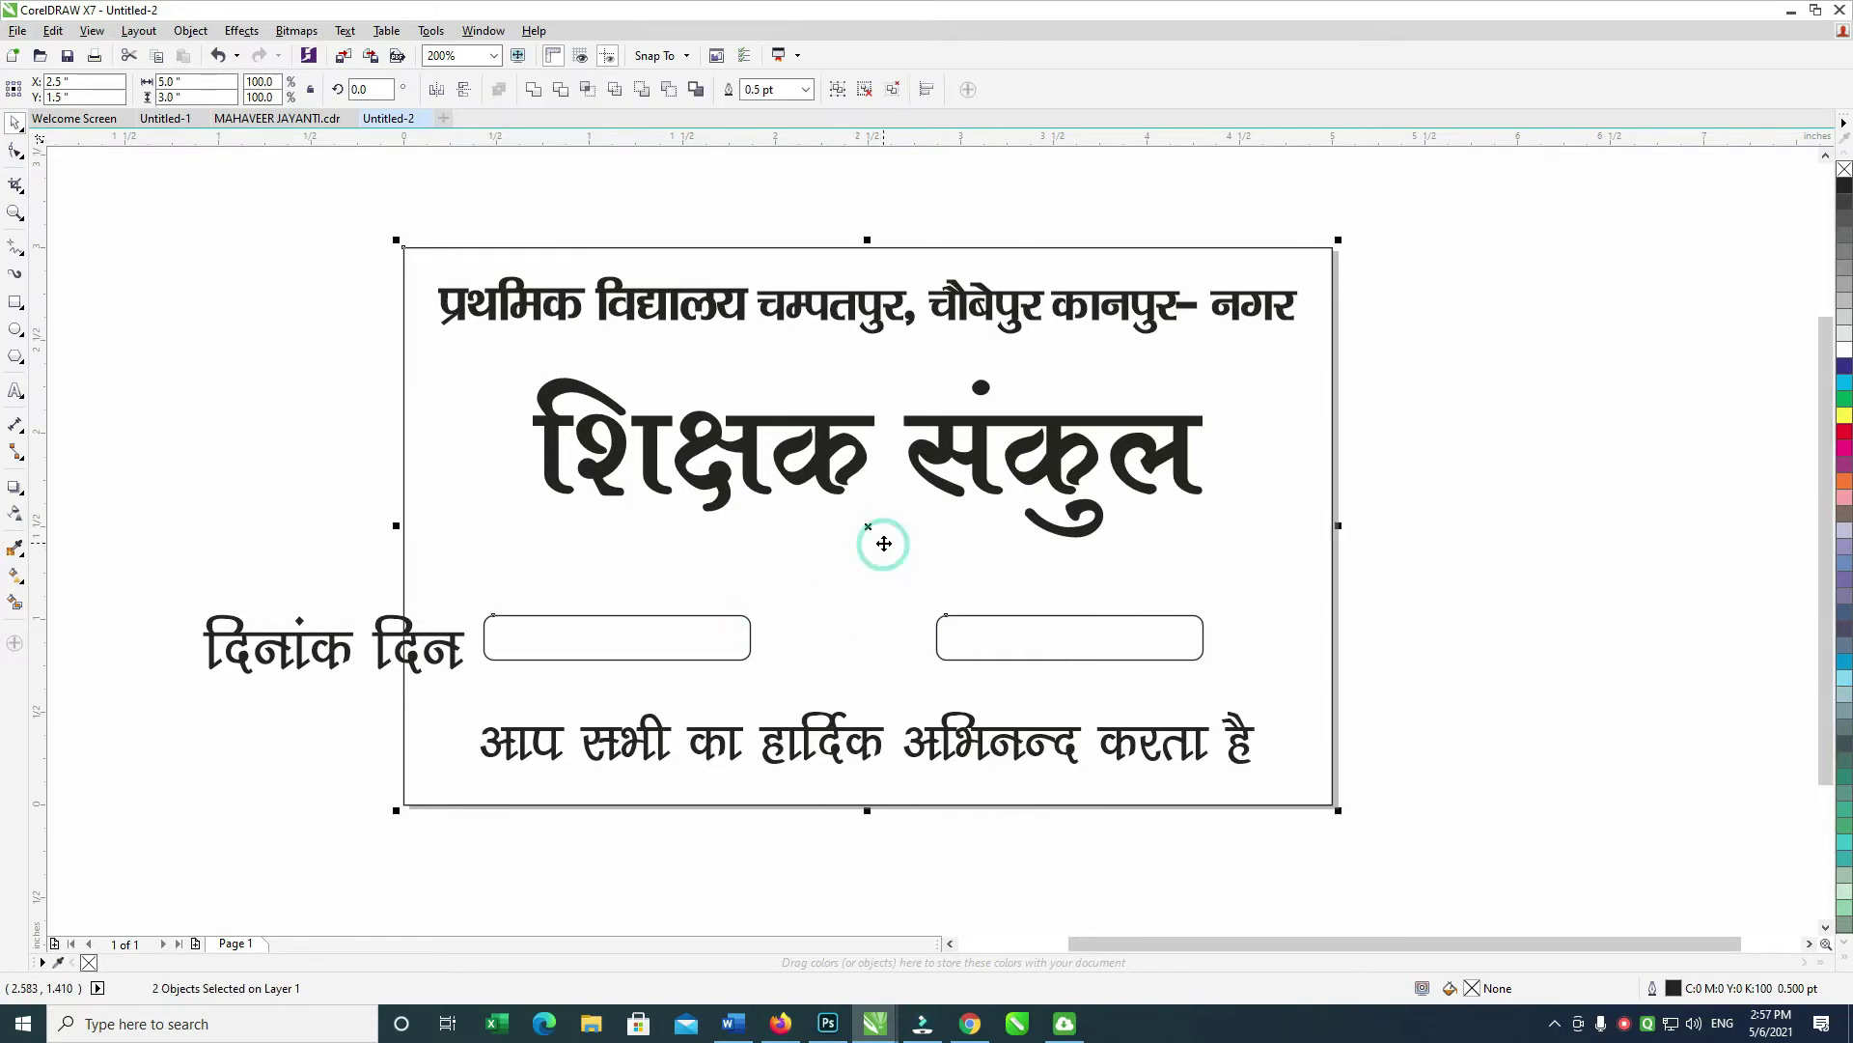
key(c)
drag(1511, 600, 487, 772)
drag(1235, 638, 1268, 638)
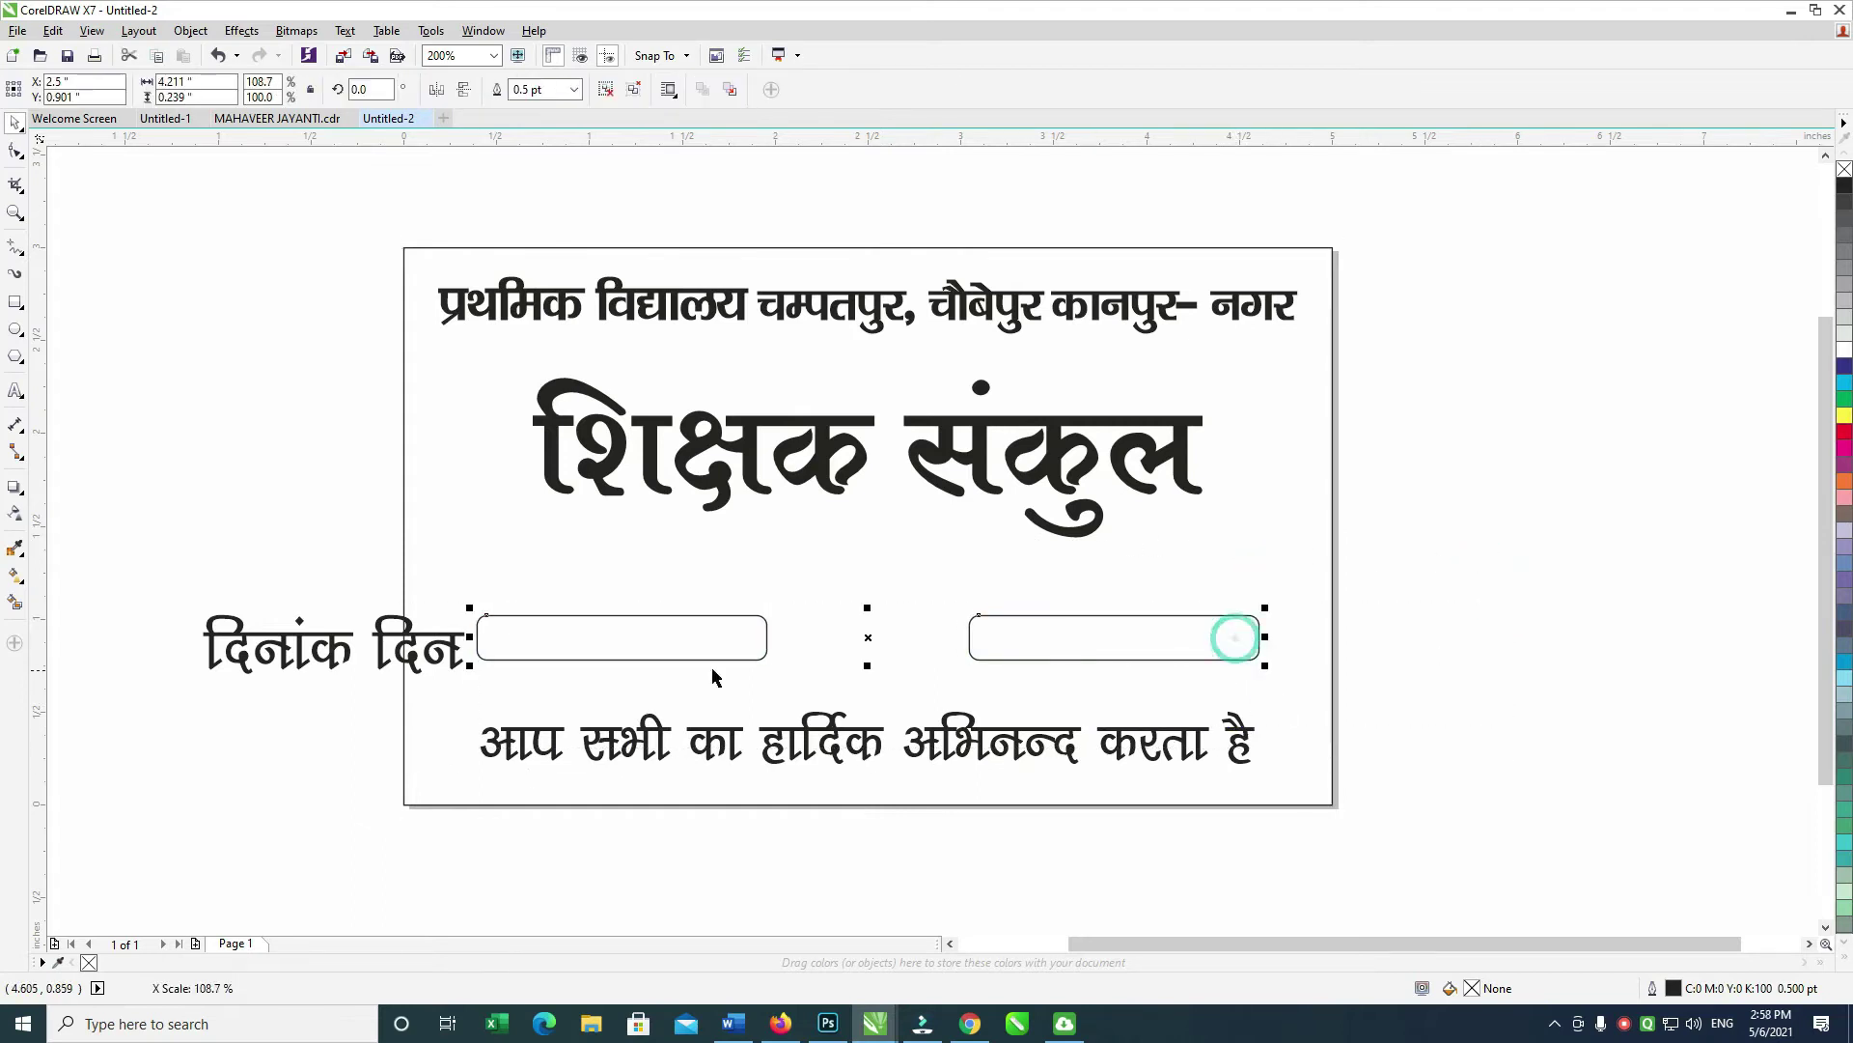
Step: Set the font of the दिनांक दिन text beside the card to AAVishal
click(413, 637)
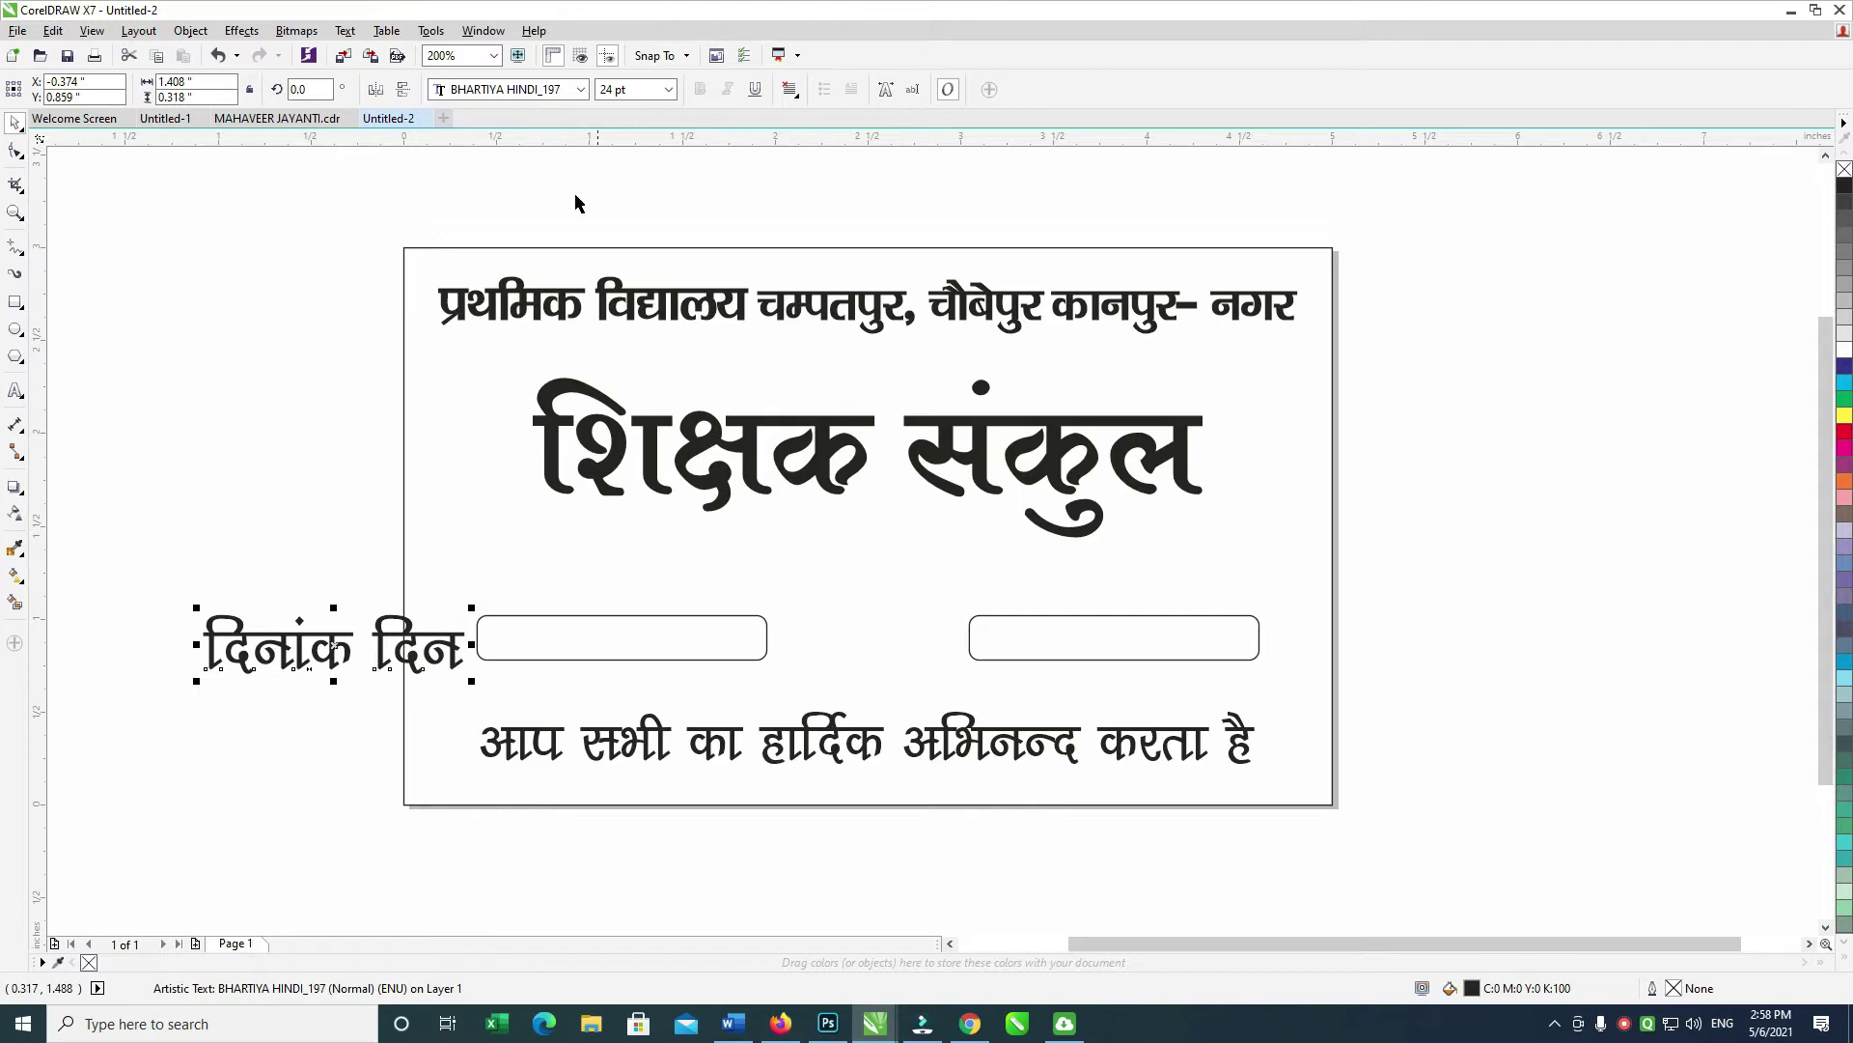
click(557, 94)
mouse_move(579, 113)
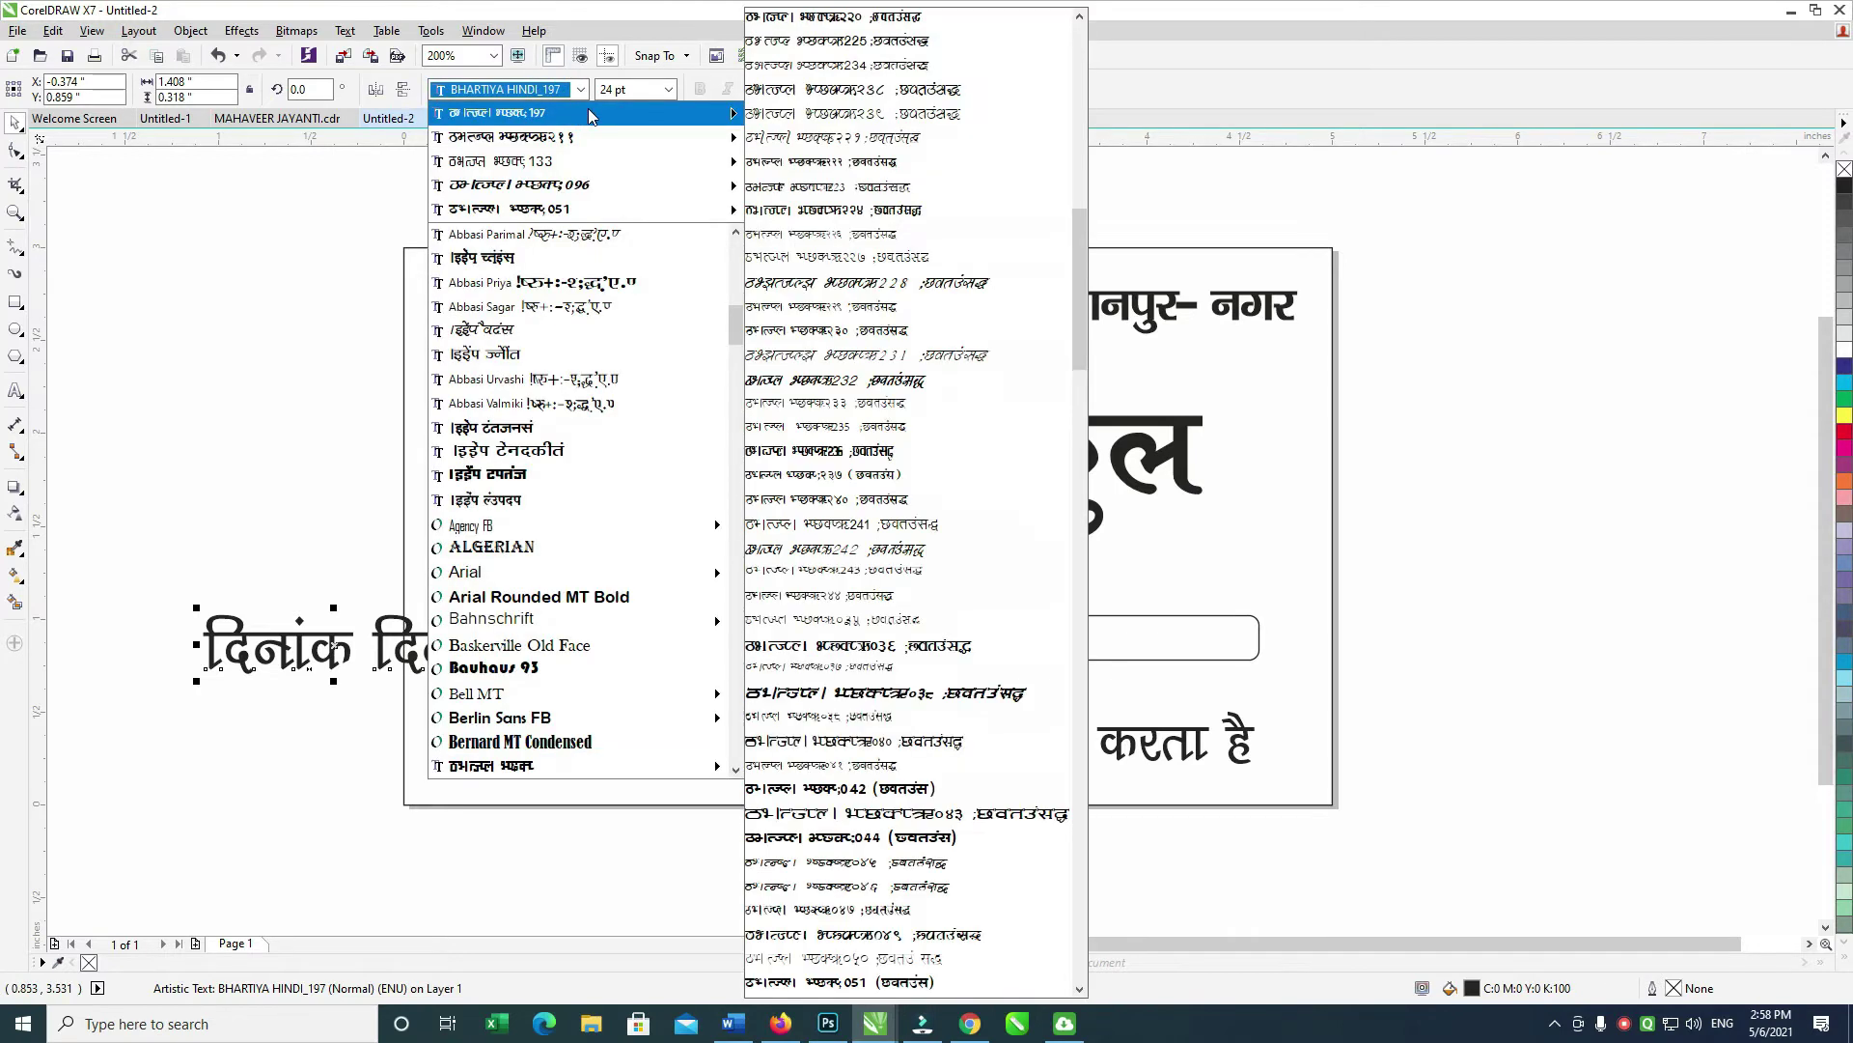
click(545, 65)
click(552, 87)
text(AAVishal)
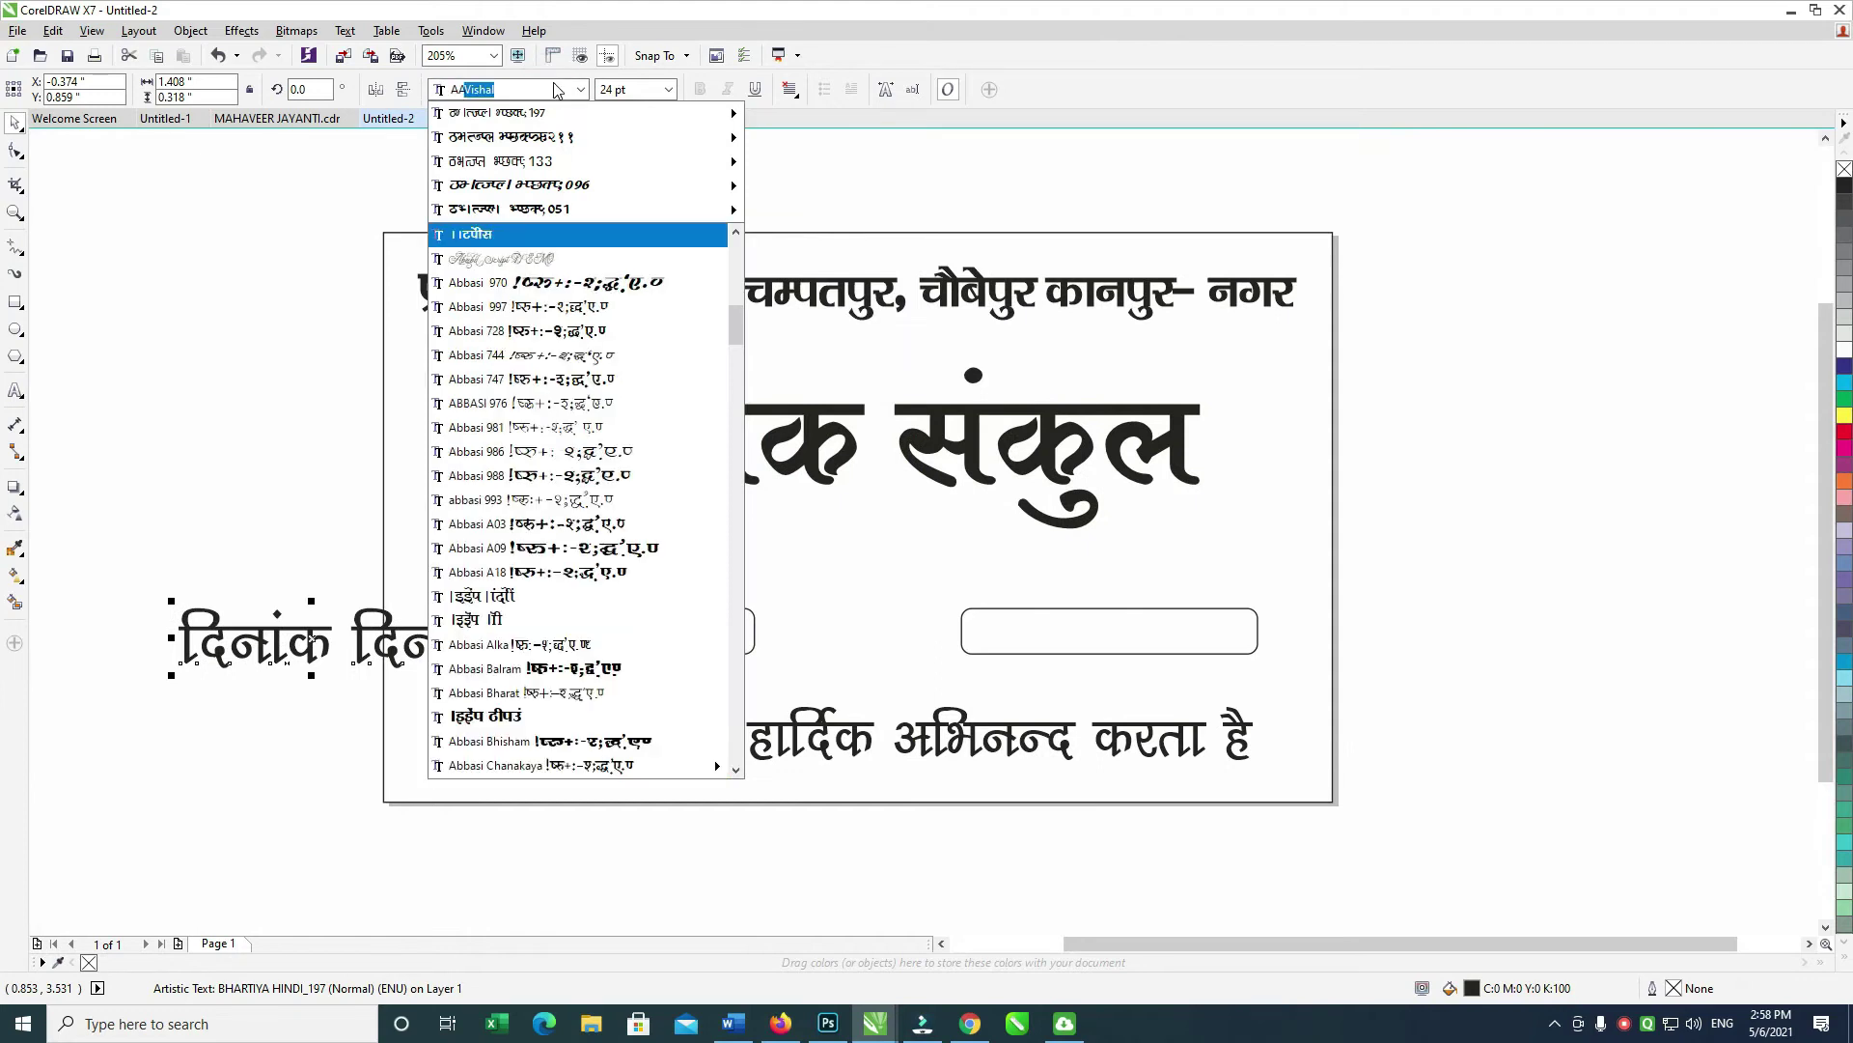
key(Return)
Step: Remove the word दिन from the text beside the card so that only दिनांक is left
double_click(331, 639)
key(BackSpace)
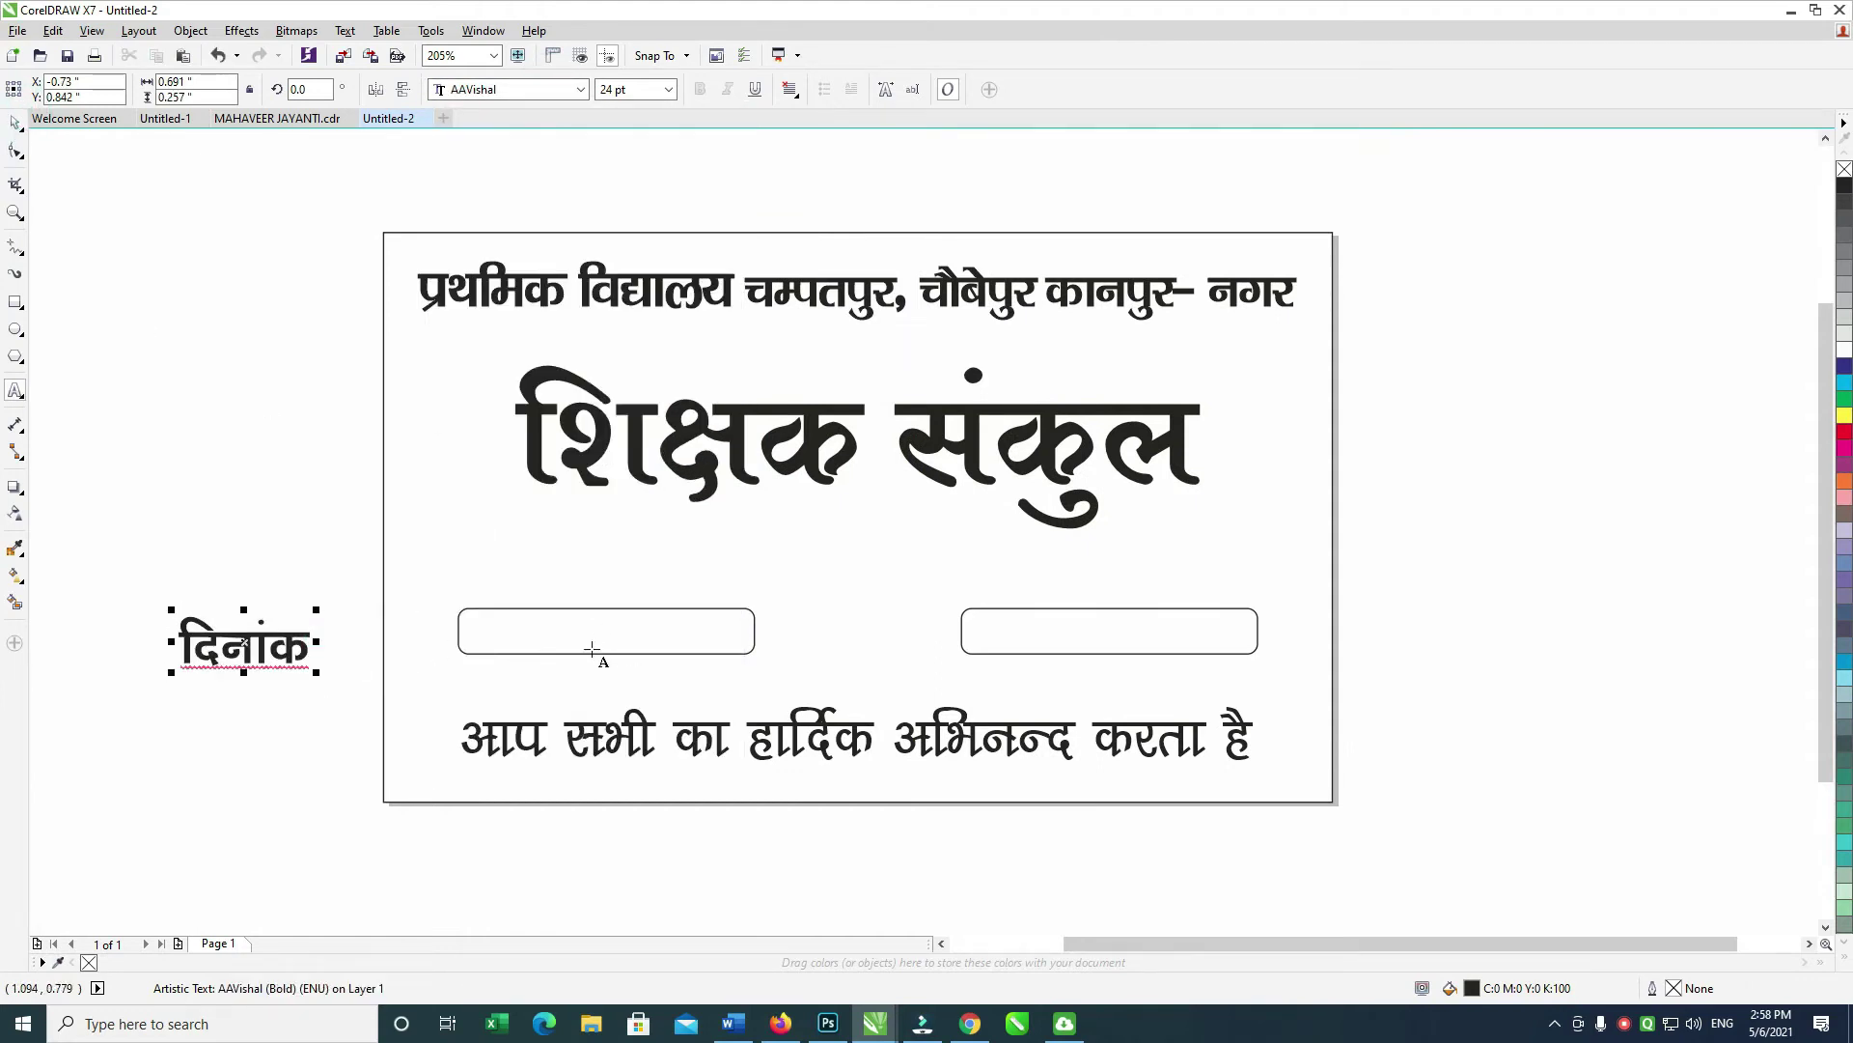
click(14, 123)
click(206, 475)
Step: Ungroup the two rounded boxes above the welcome line
click(261, 638)
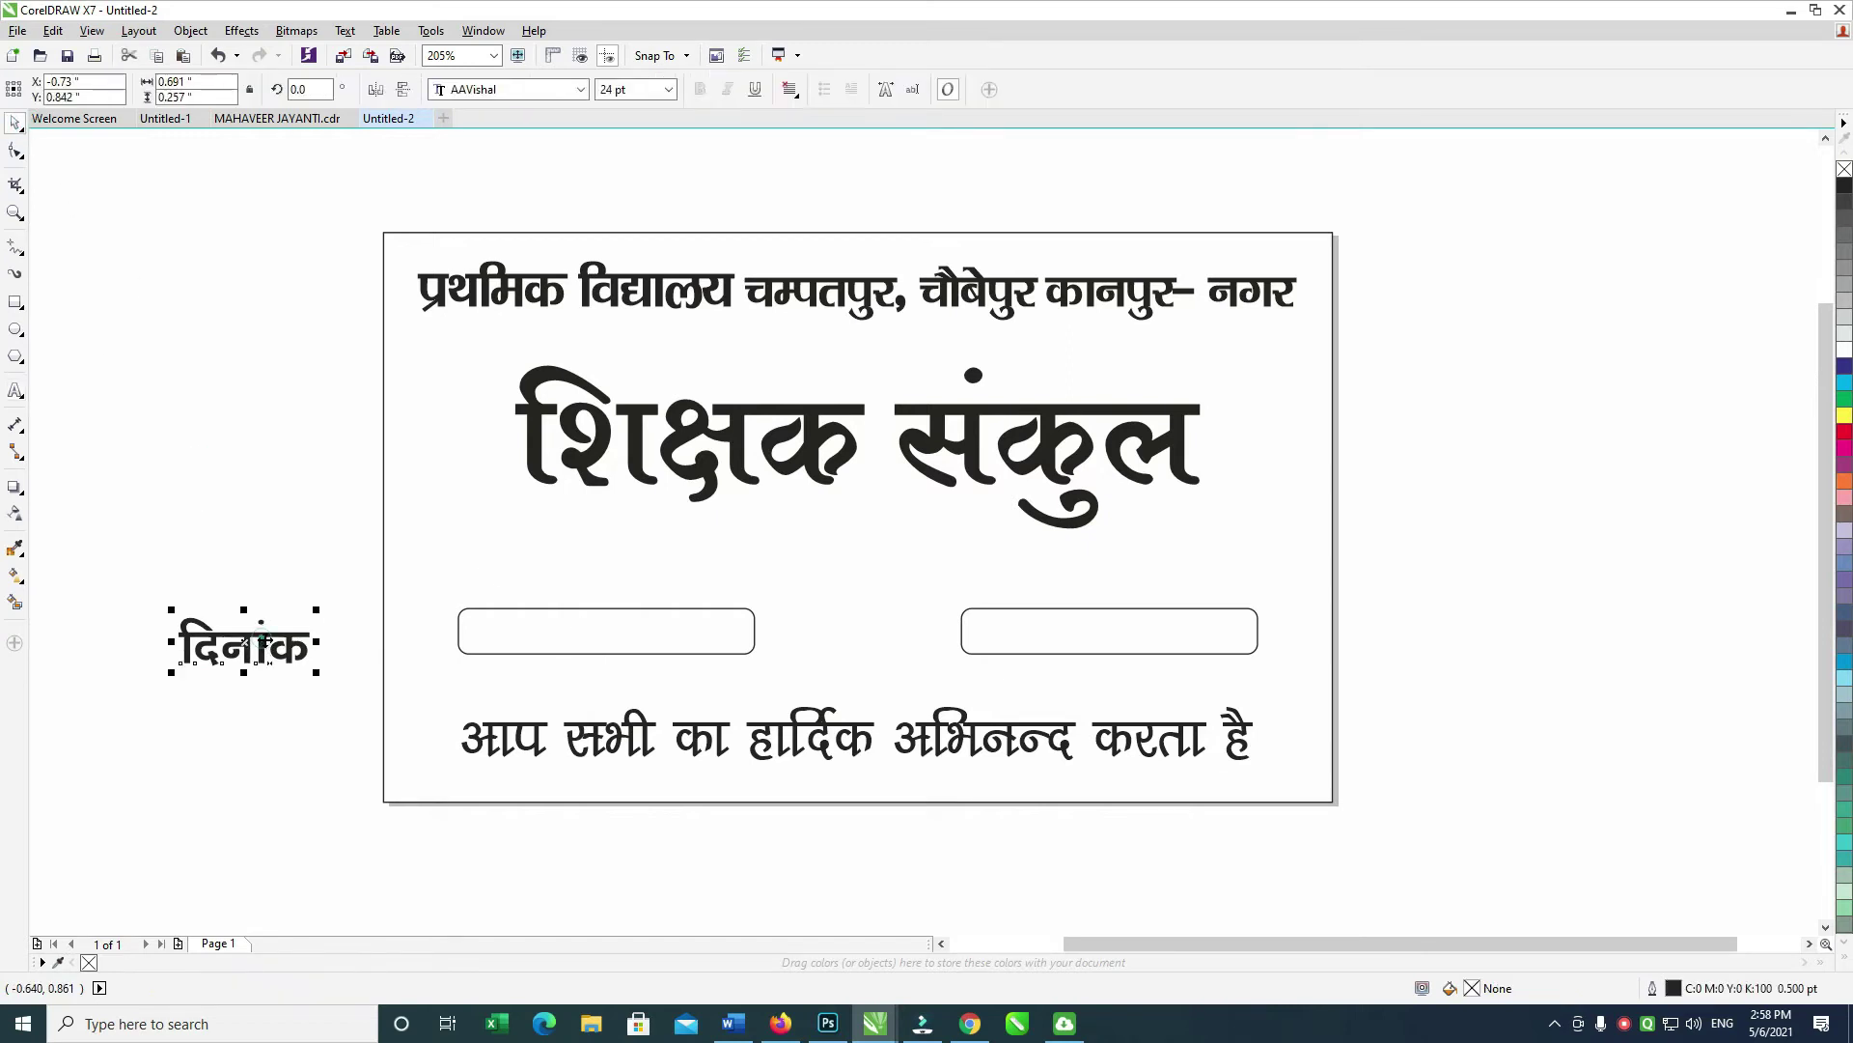
shift+click(585, 649)
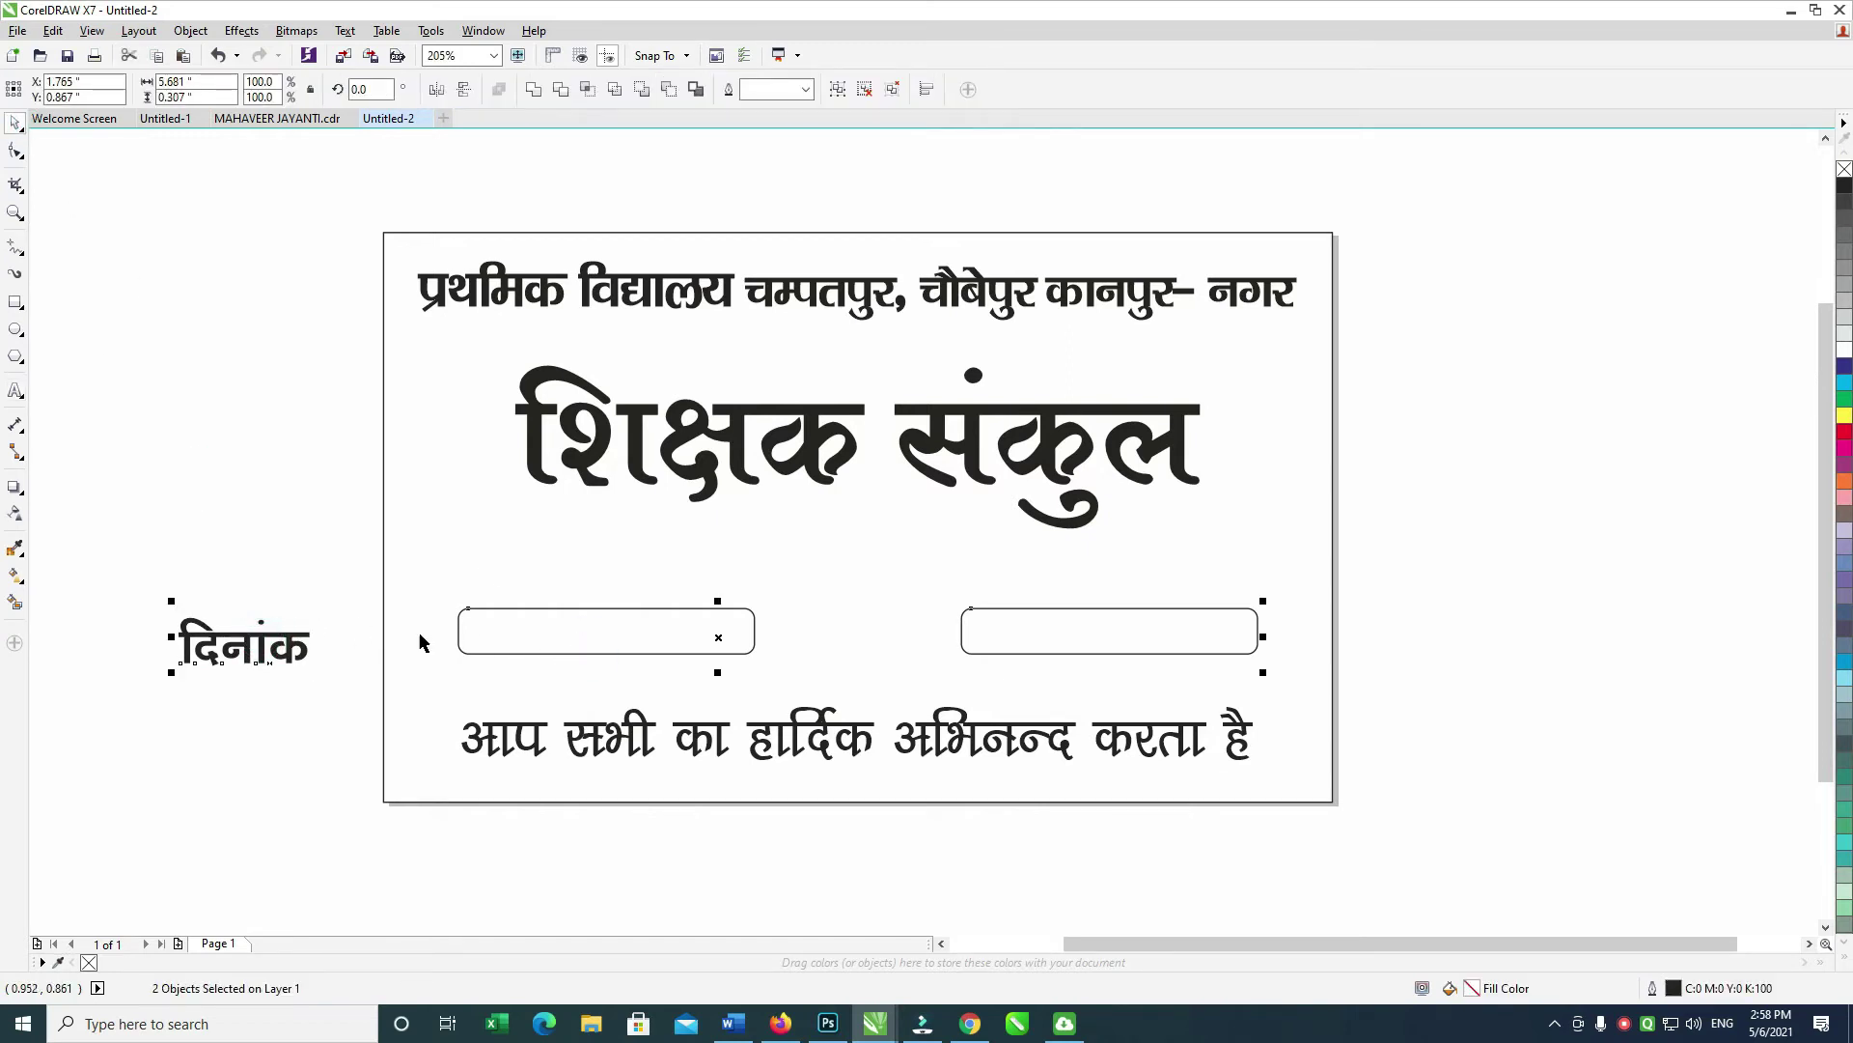
click(364, 617)
click(526, 617)
click(526, 622)
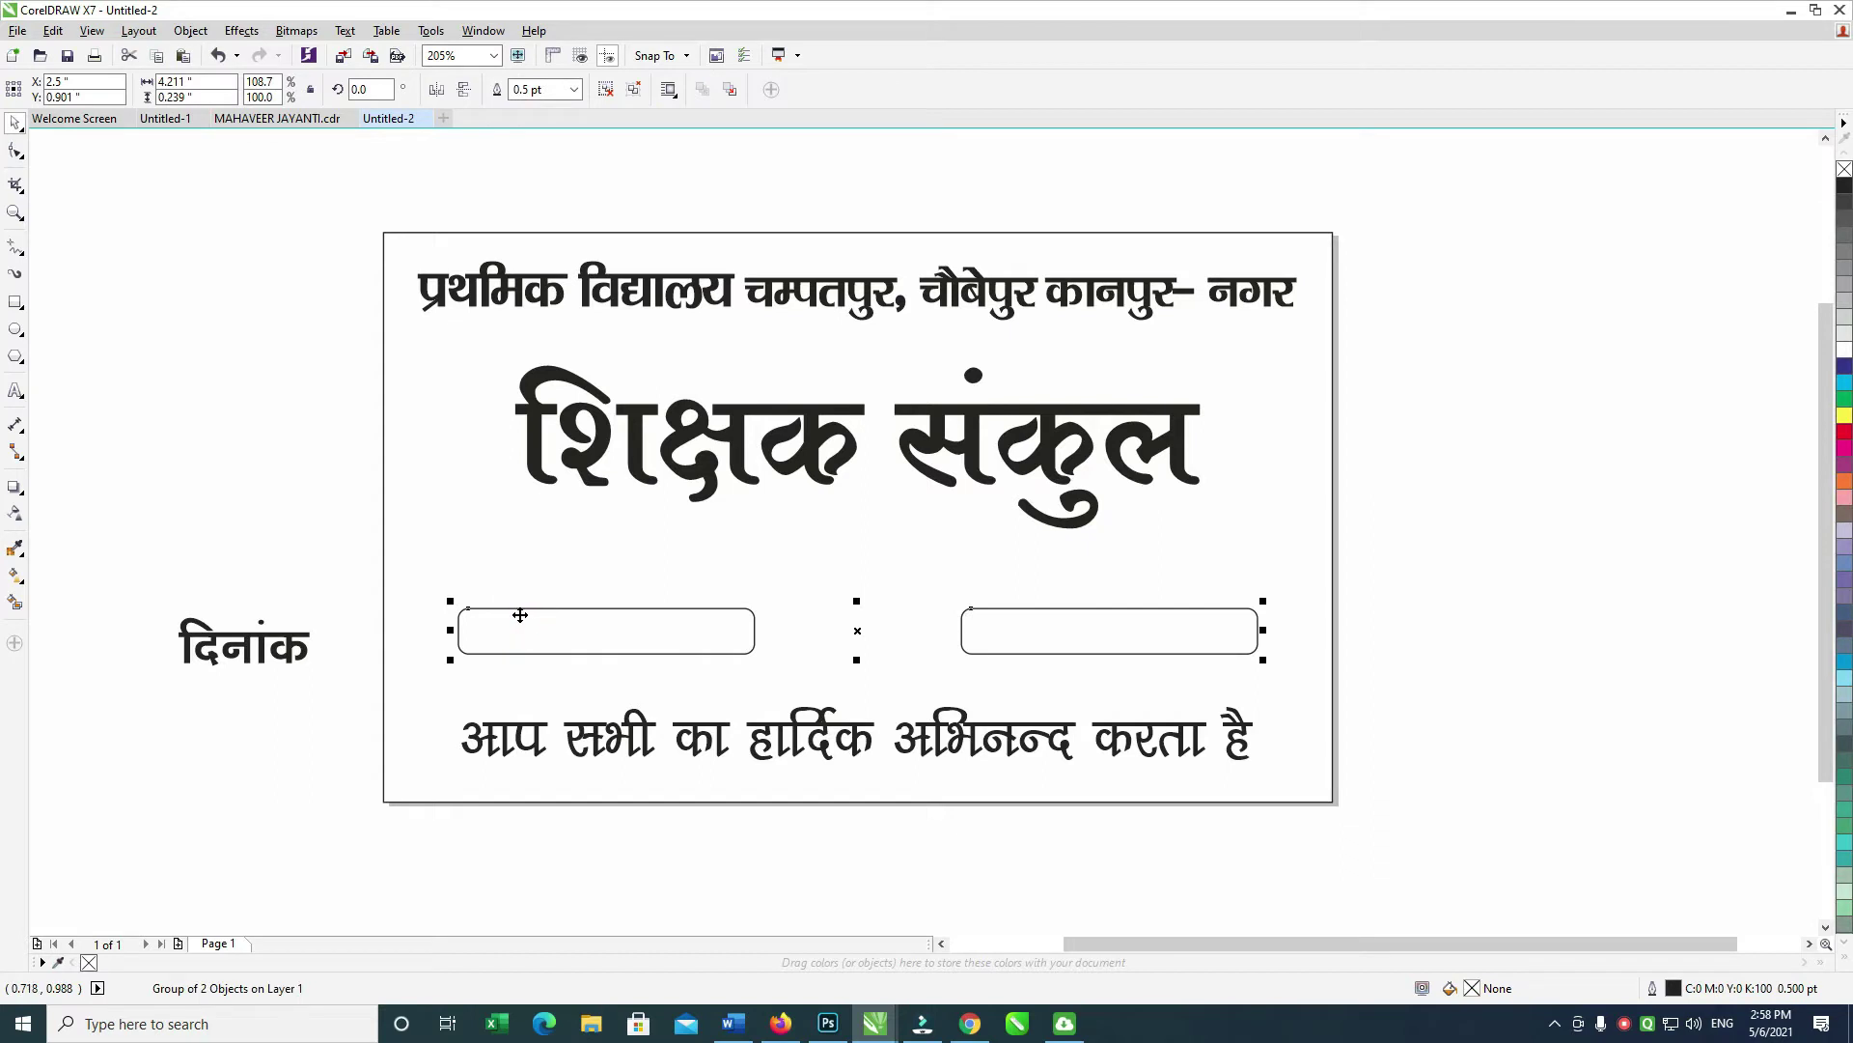
click(296, 516)
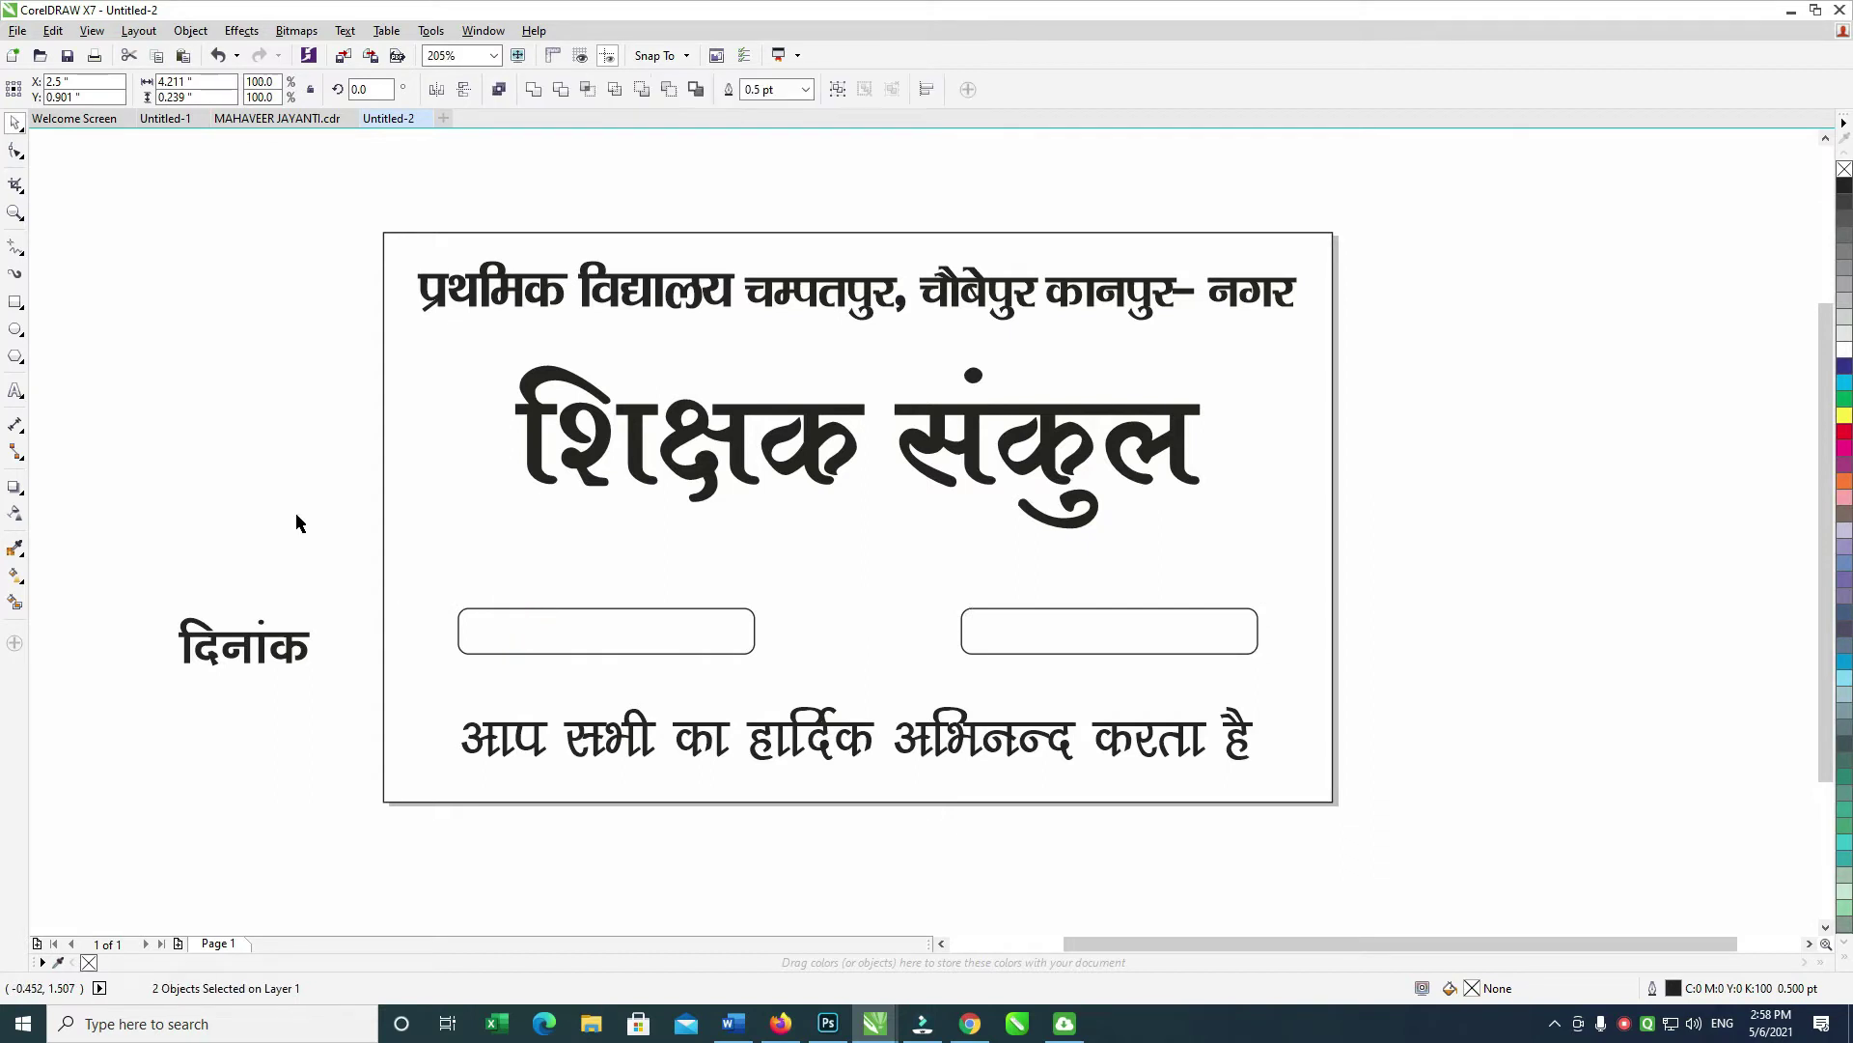
Step: Place the दिनांक text inside the left rounded box, vertically centred near its left end and reduced to about 18.8 pt
click(289, 647)
shift+click(495, 628)
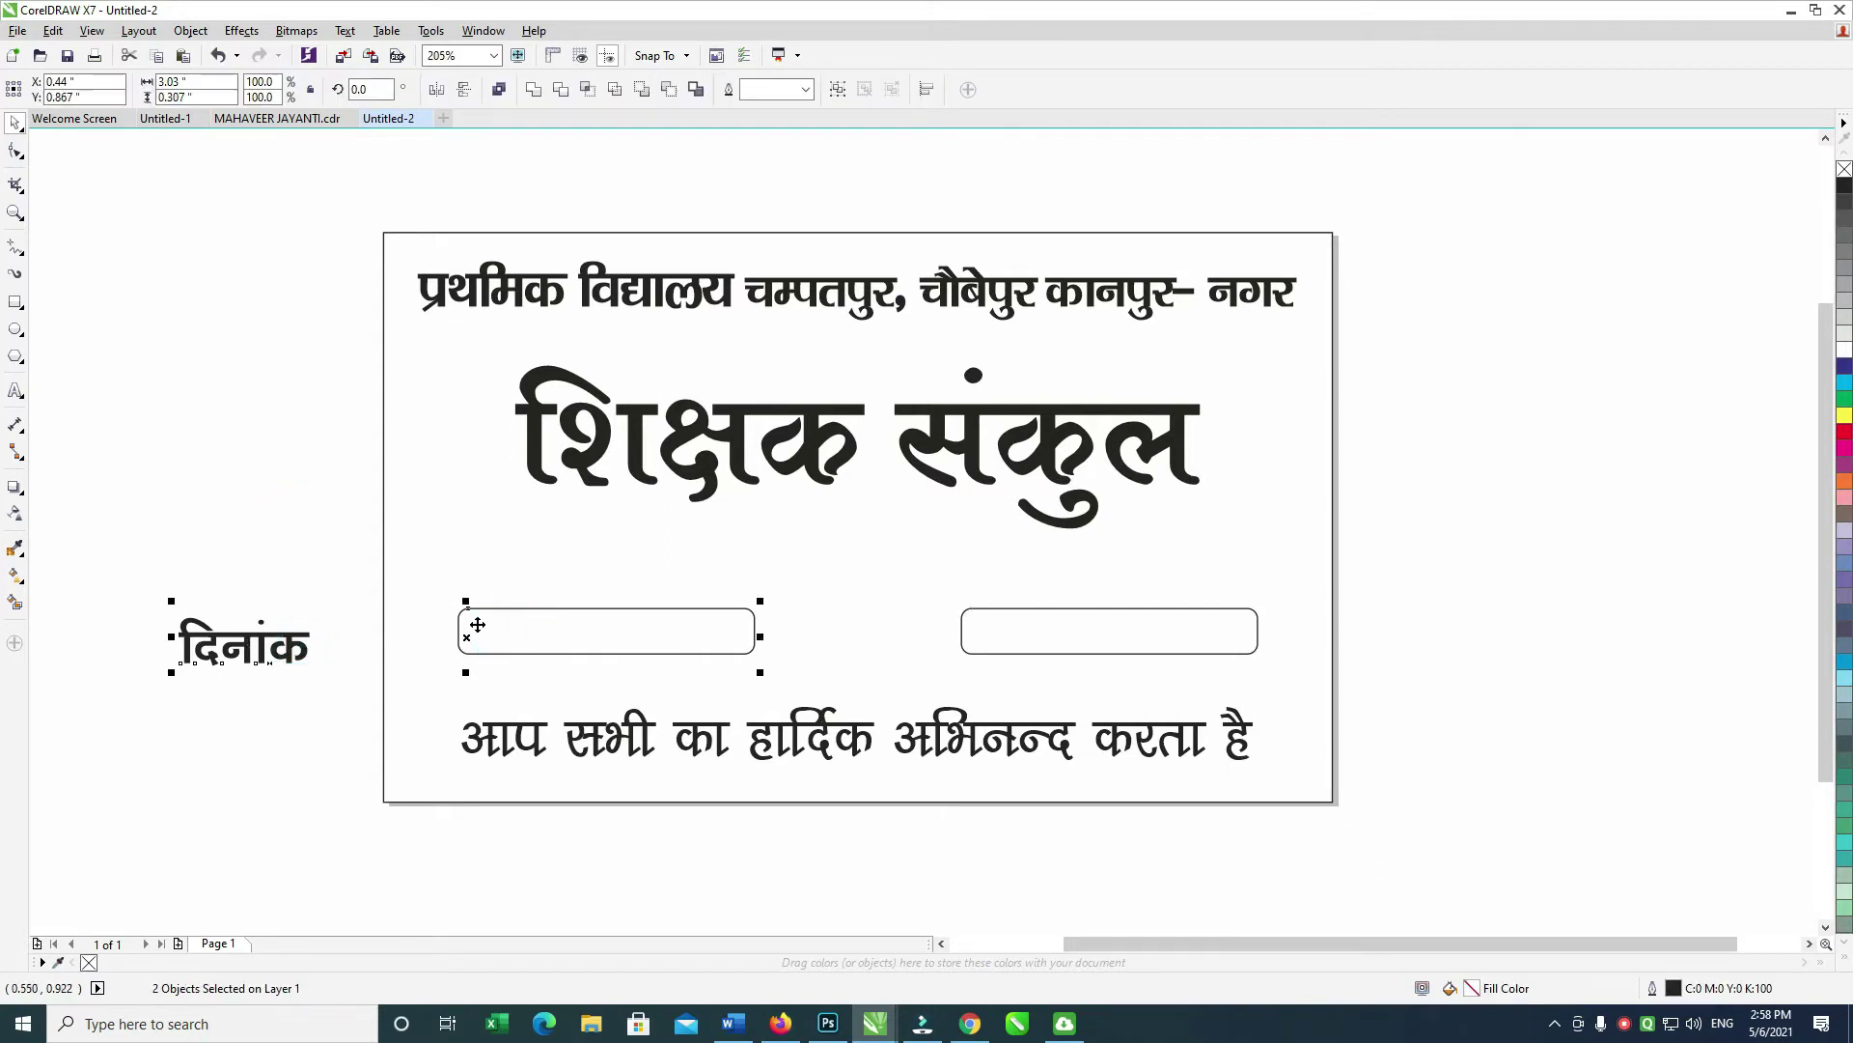
key(c)
key(e)
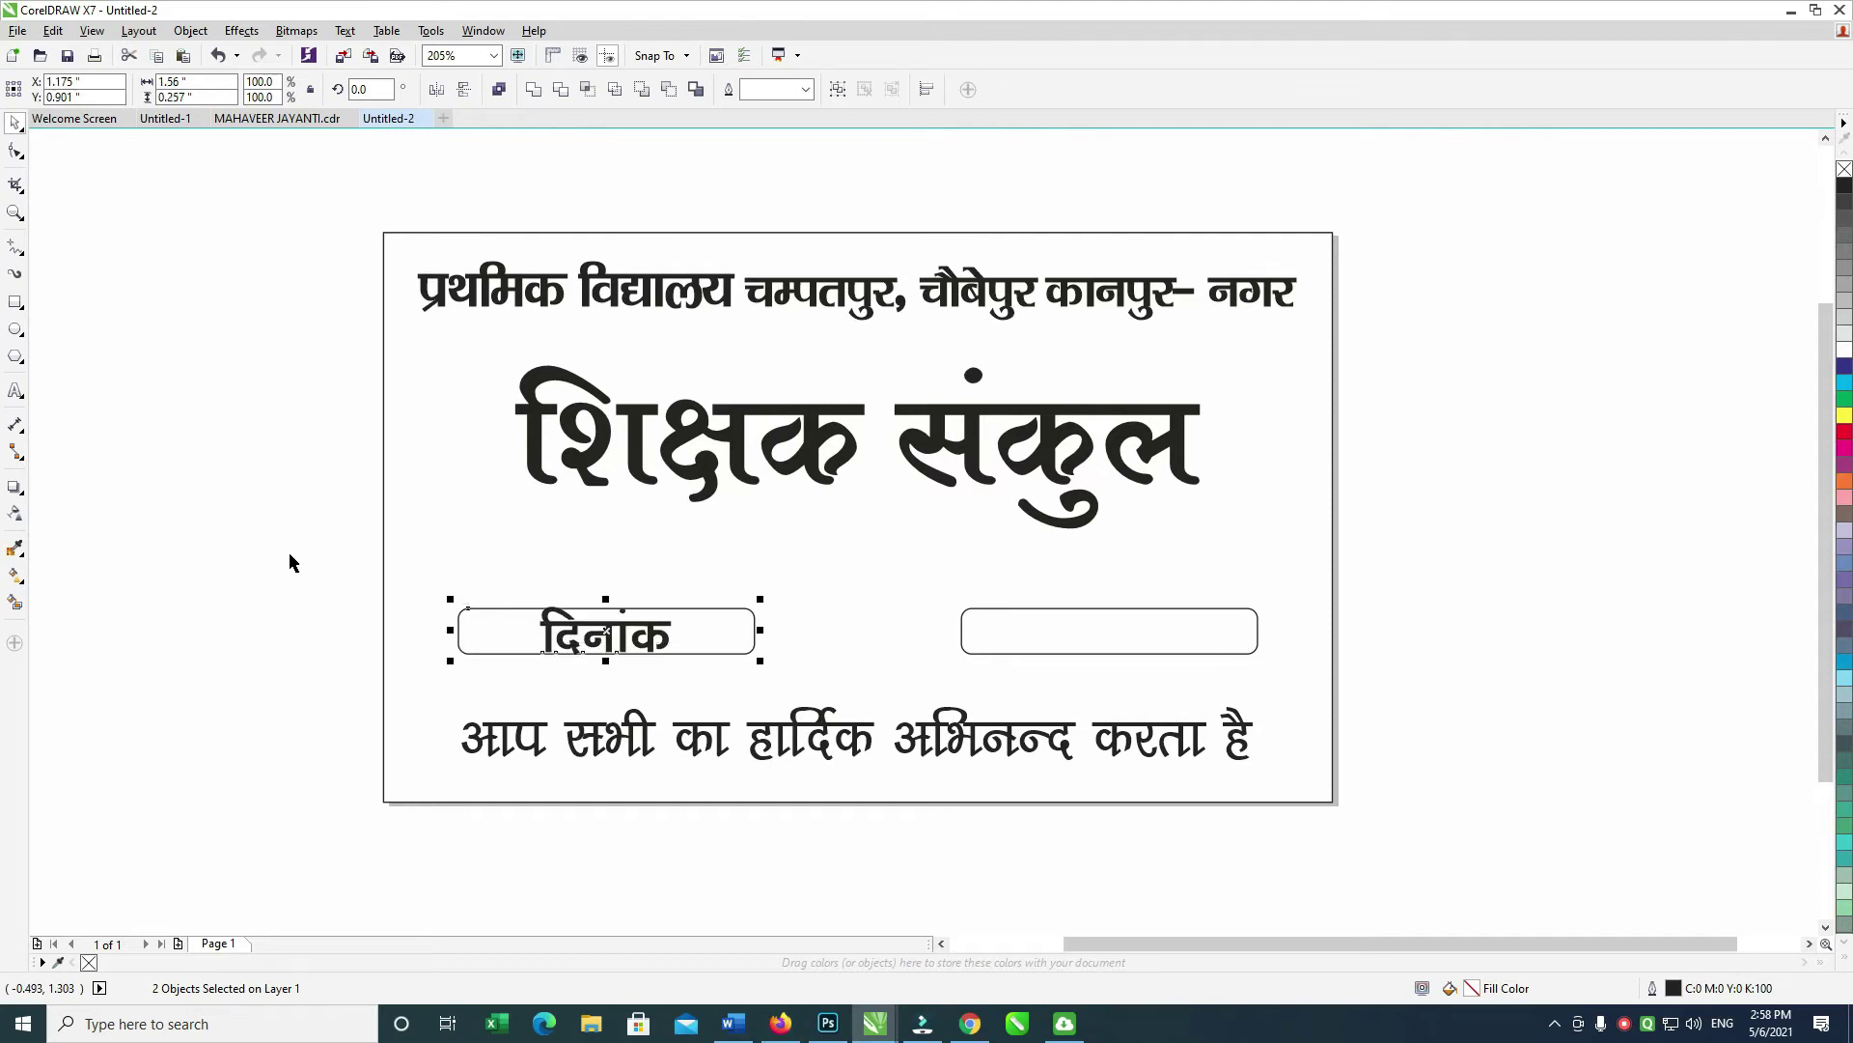
click(280, 552)
click(610, 640)
drag(681, 664, 565, 632)
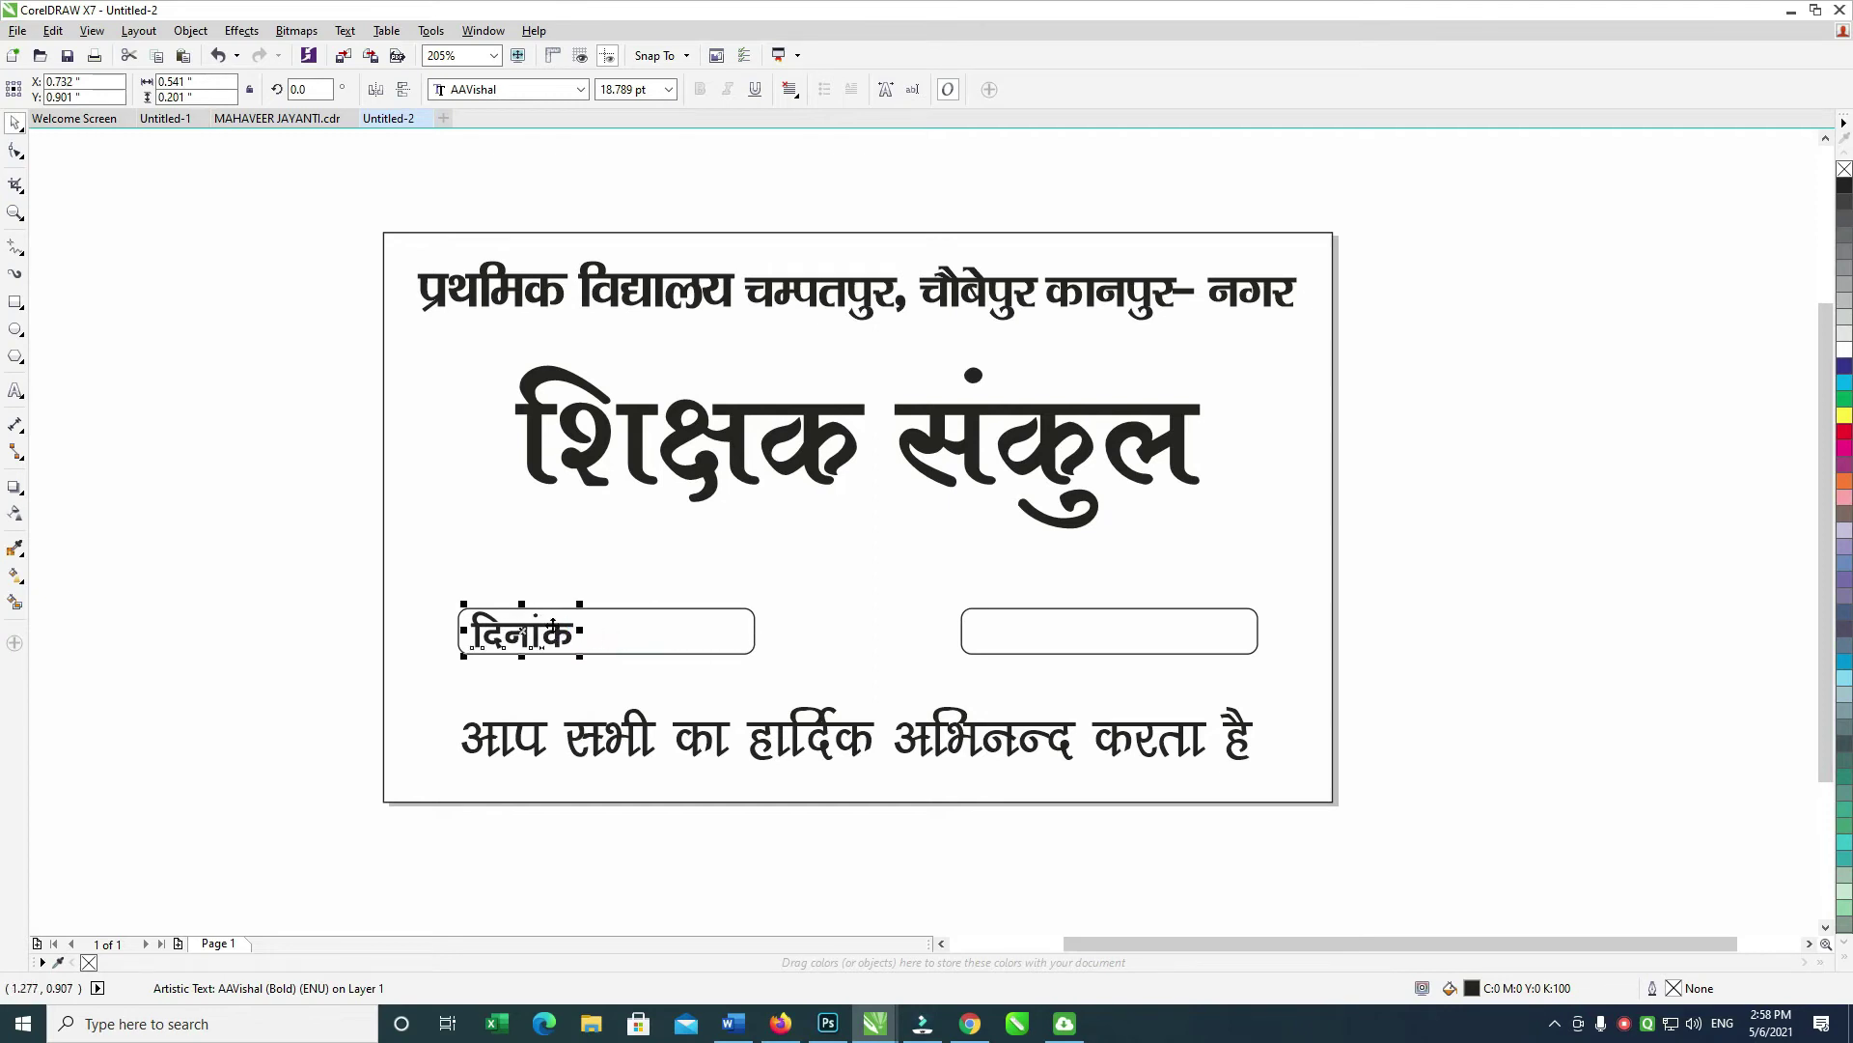
Step: Replace the empty right rounded box with a copy of the left box and its दिनांक label
drag(300, 556, 922, 743)
click(387, 621)
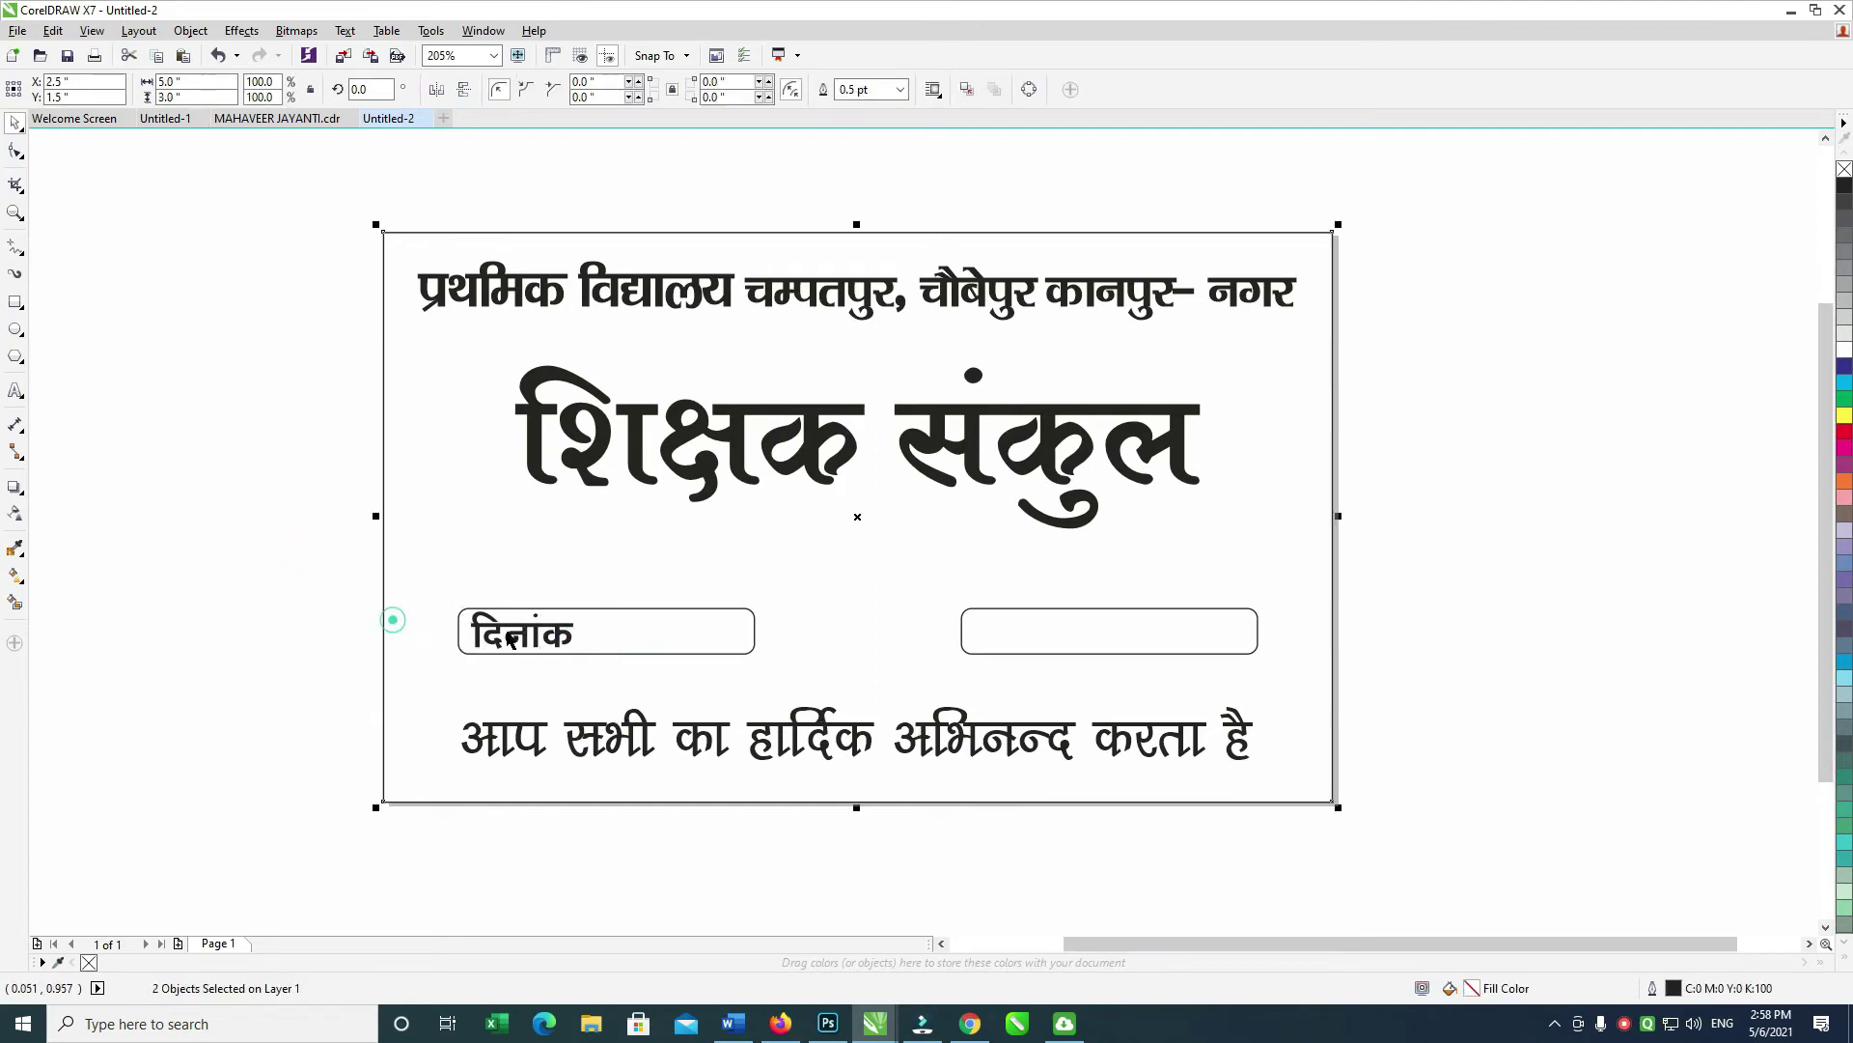
drag(221, 554, 912, 753)
click(1004, 653)
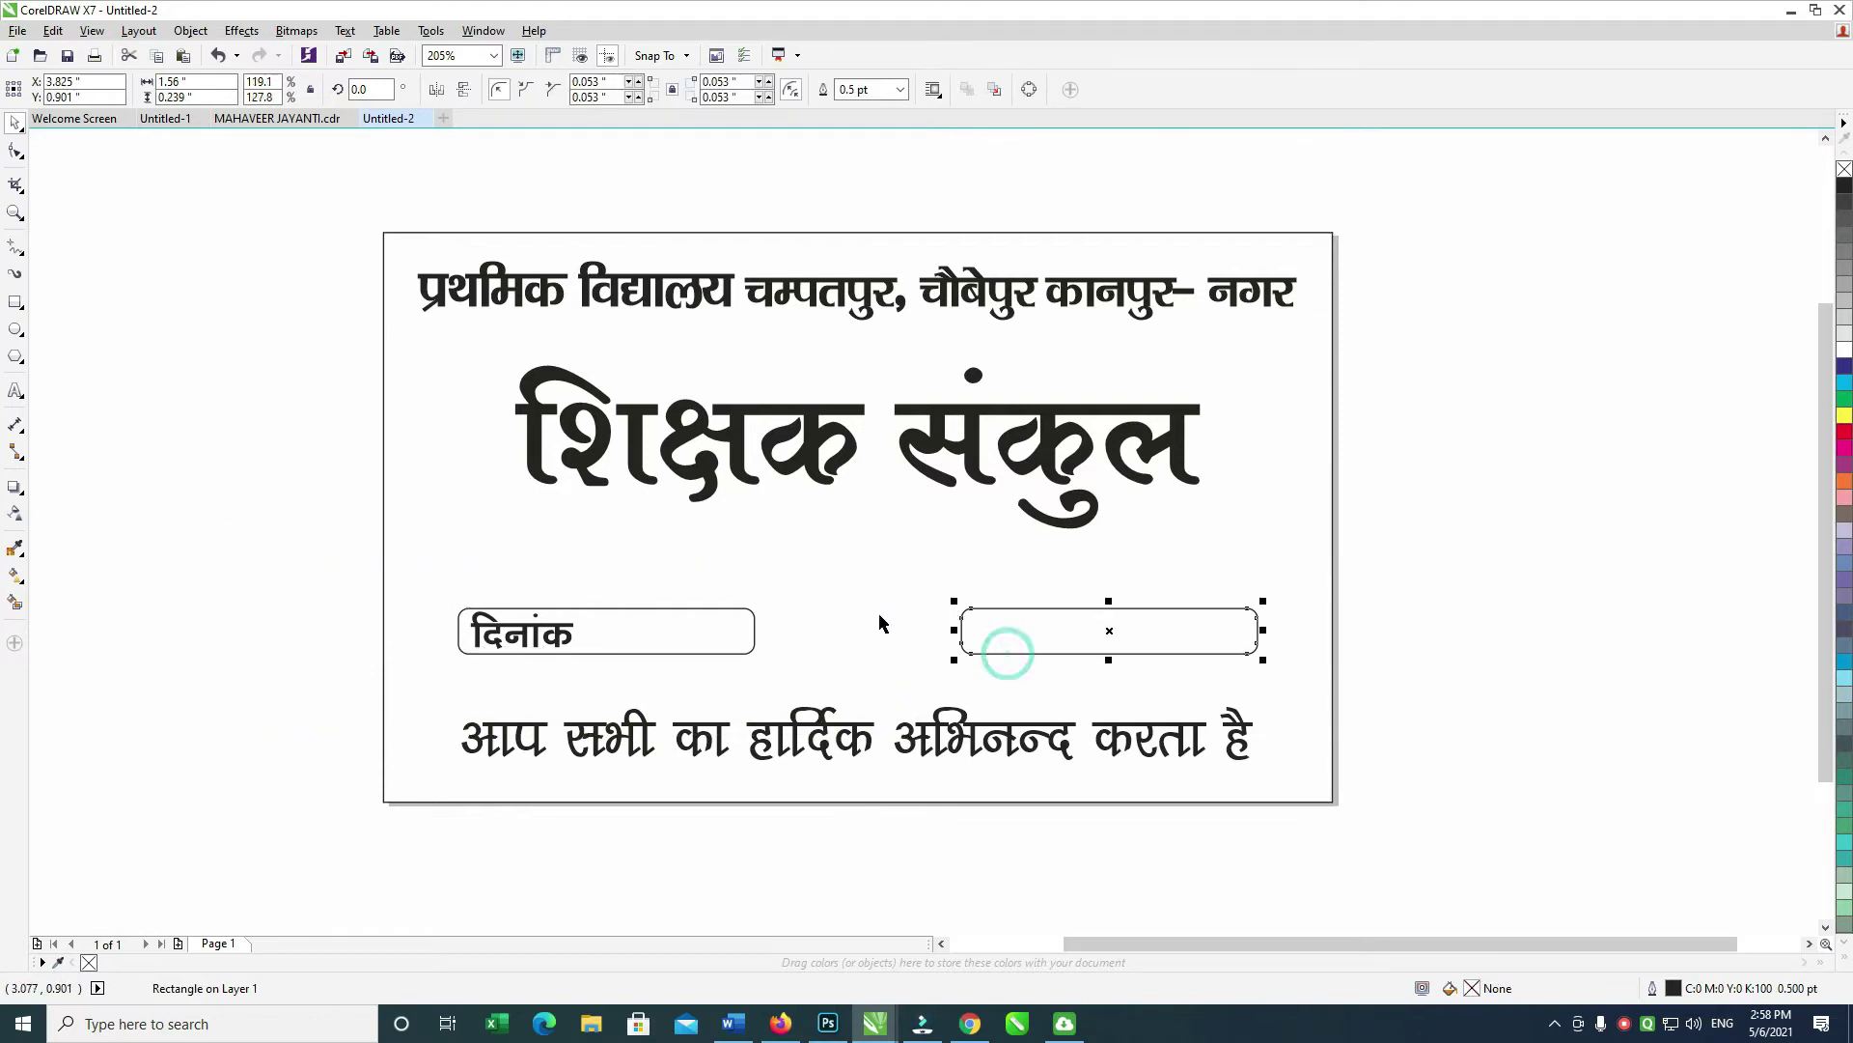
key(Delete)
drag(297, 544, 820, 666)
drag(655, 633, 1134, 633)
right_click(1133, 634)
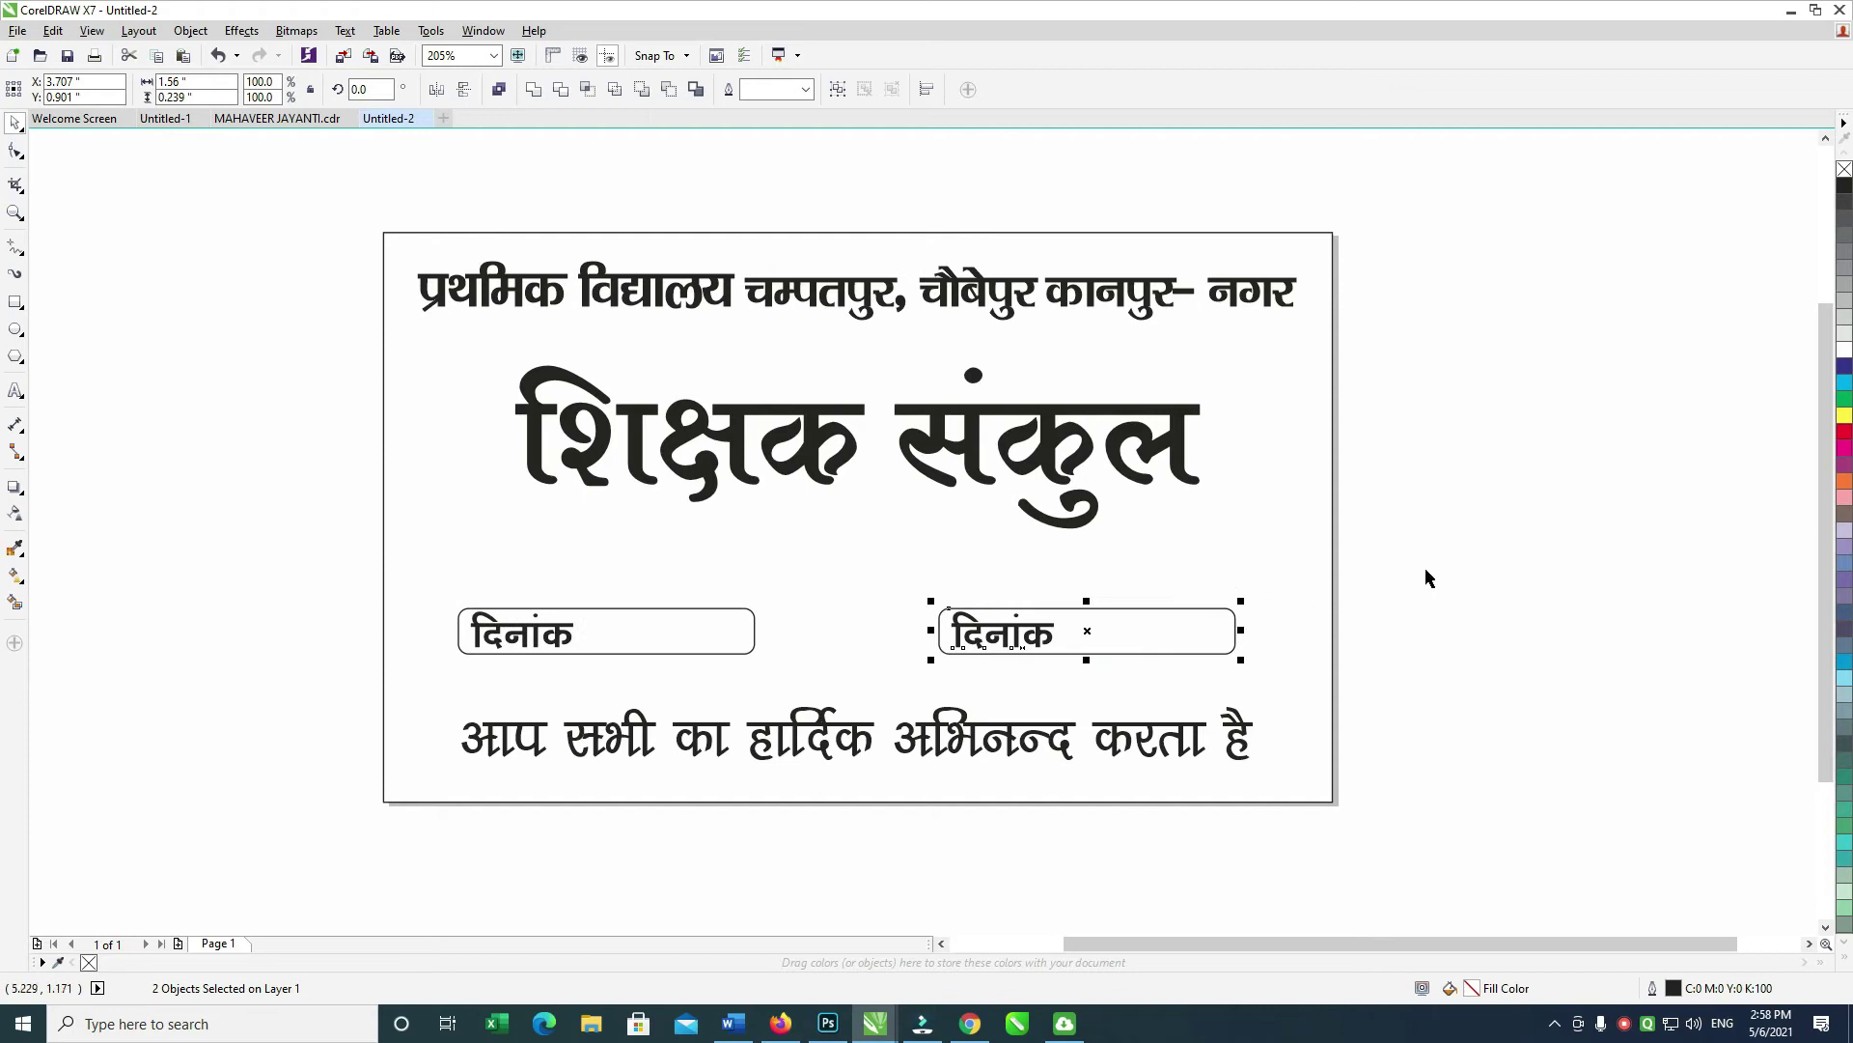
click(1479, 553)
Step: Change the copied label in the right rounded box to दिन
click(1047, 632)
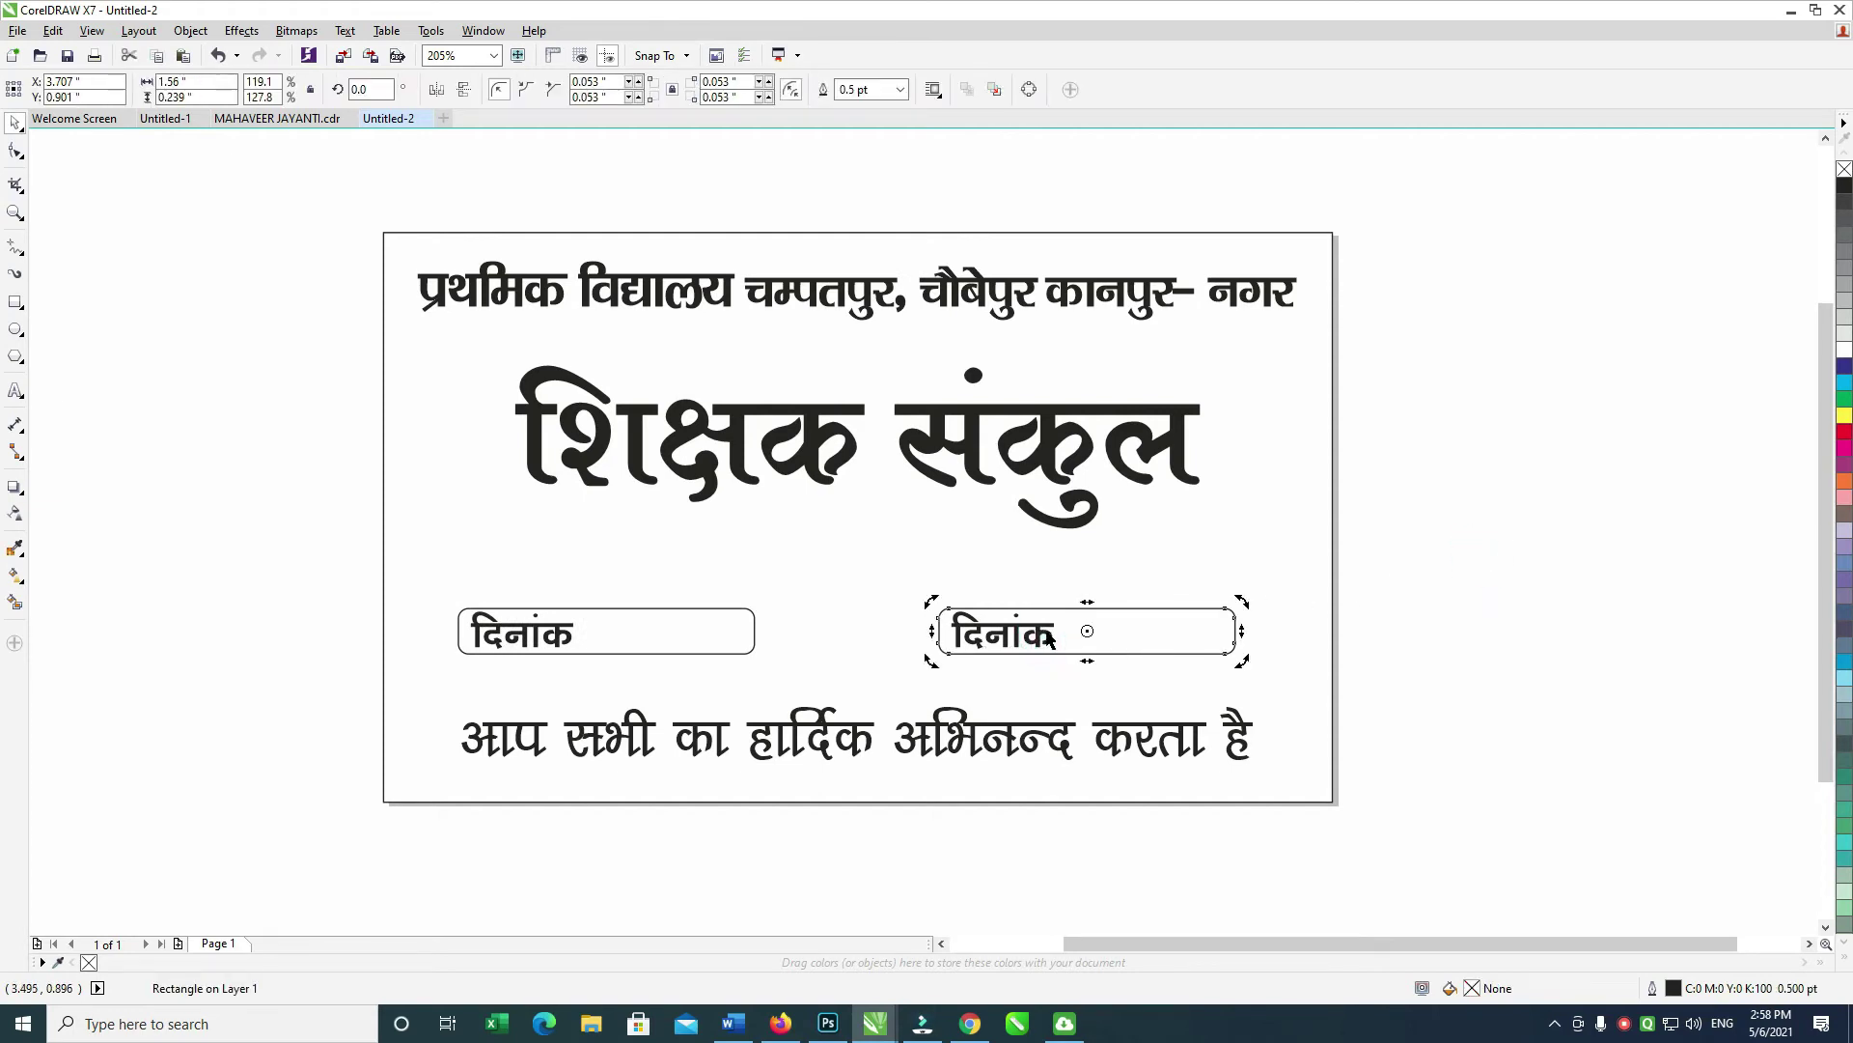
double_click(1047, 629)
text(fnu)
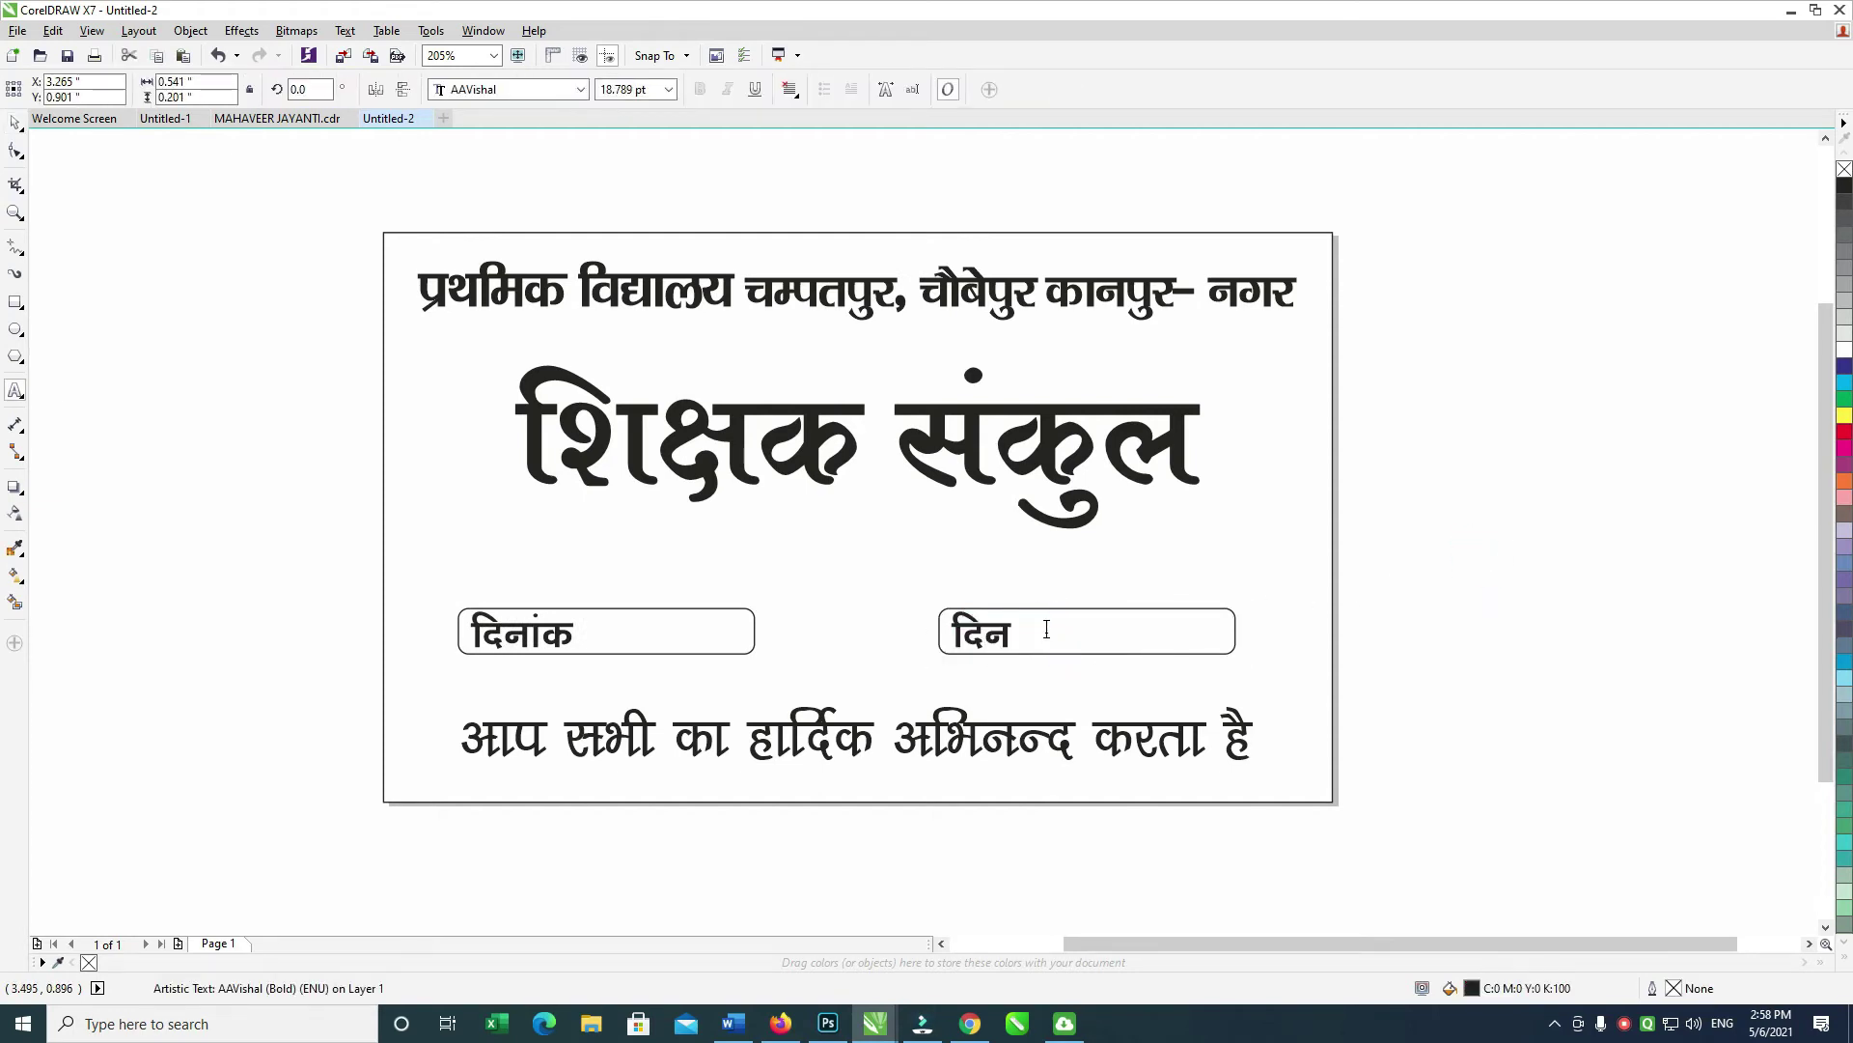
click(18, 130)
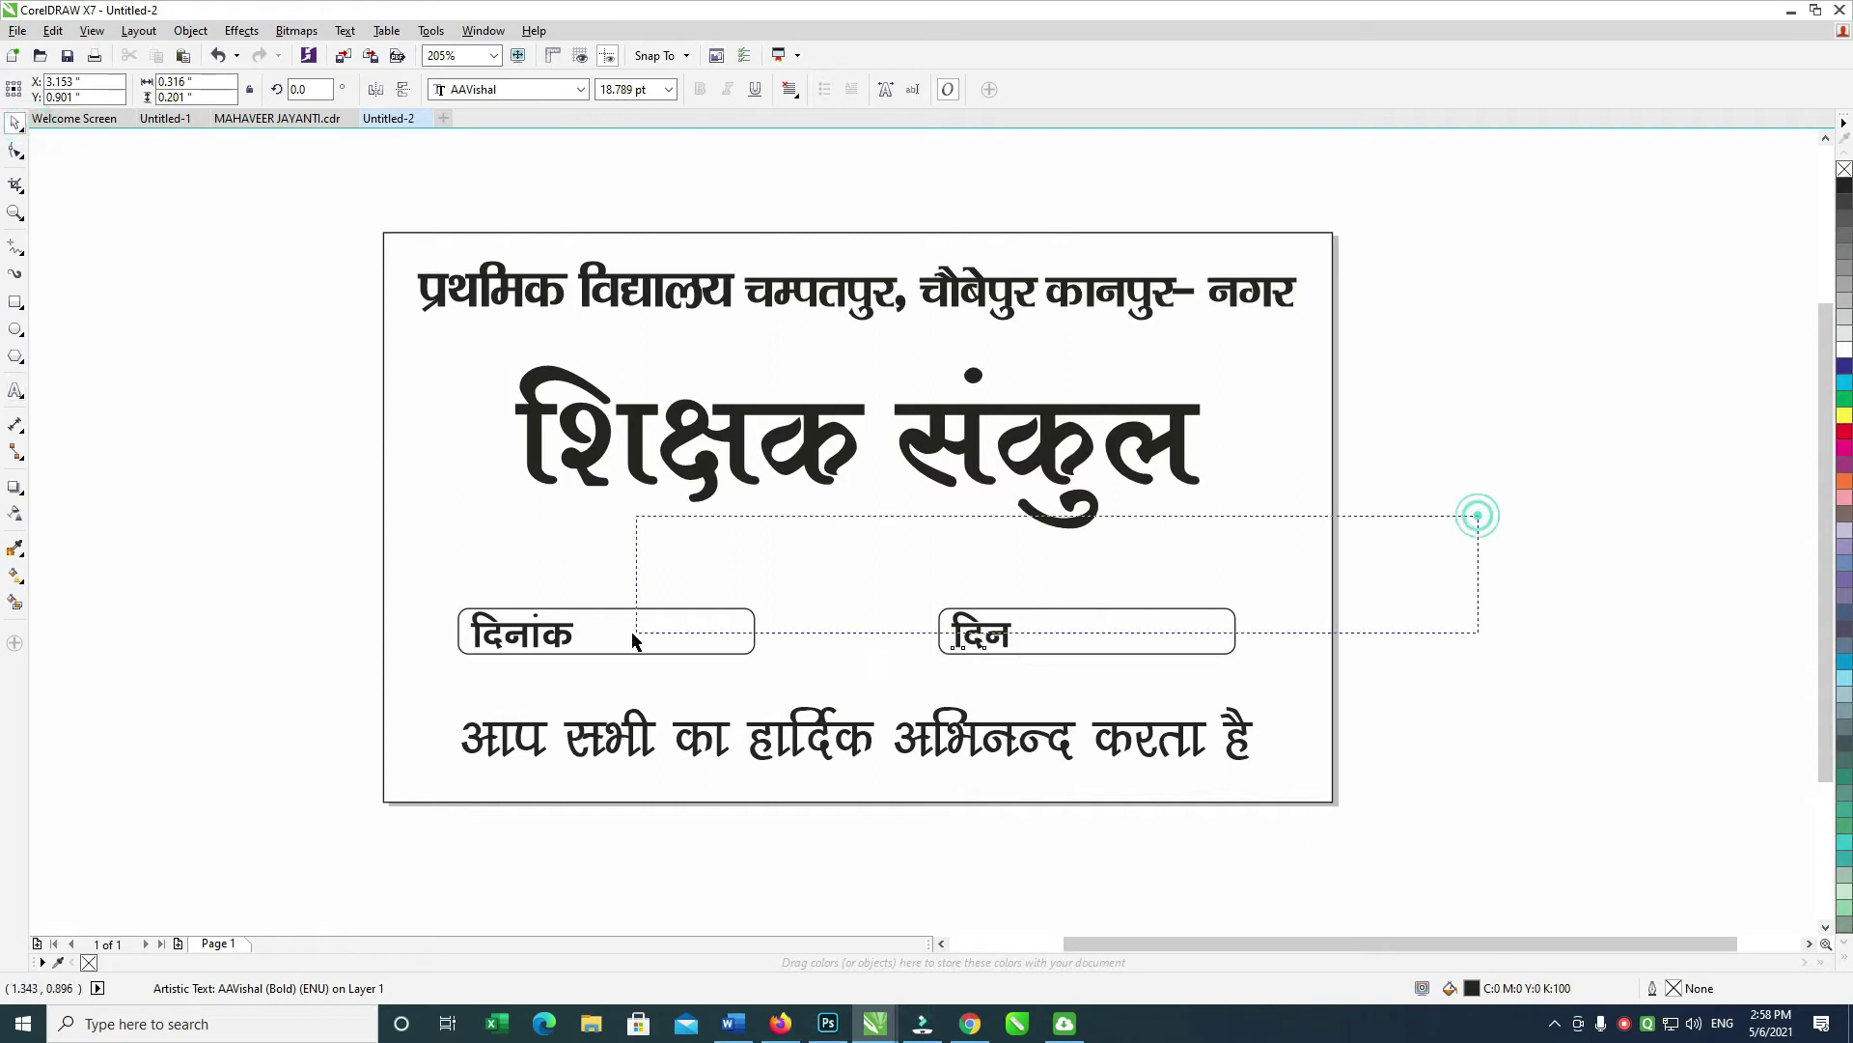
click(1477, 513)
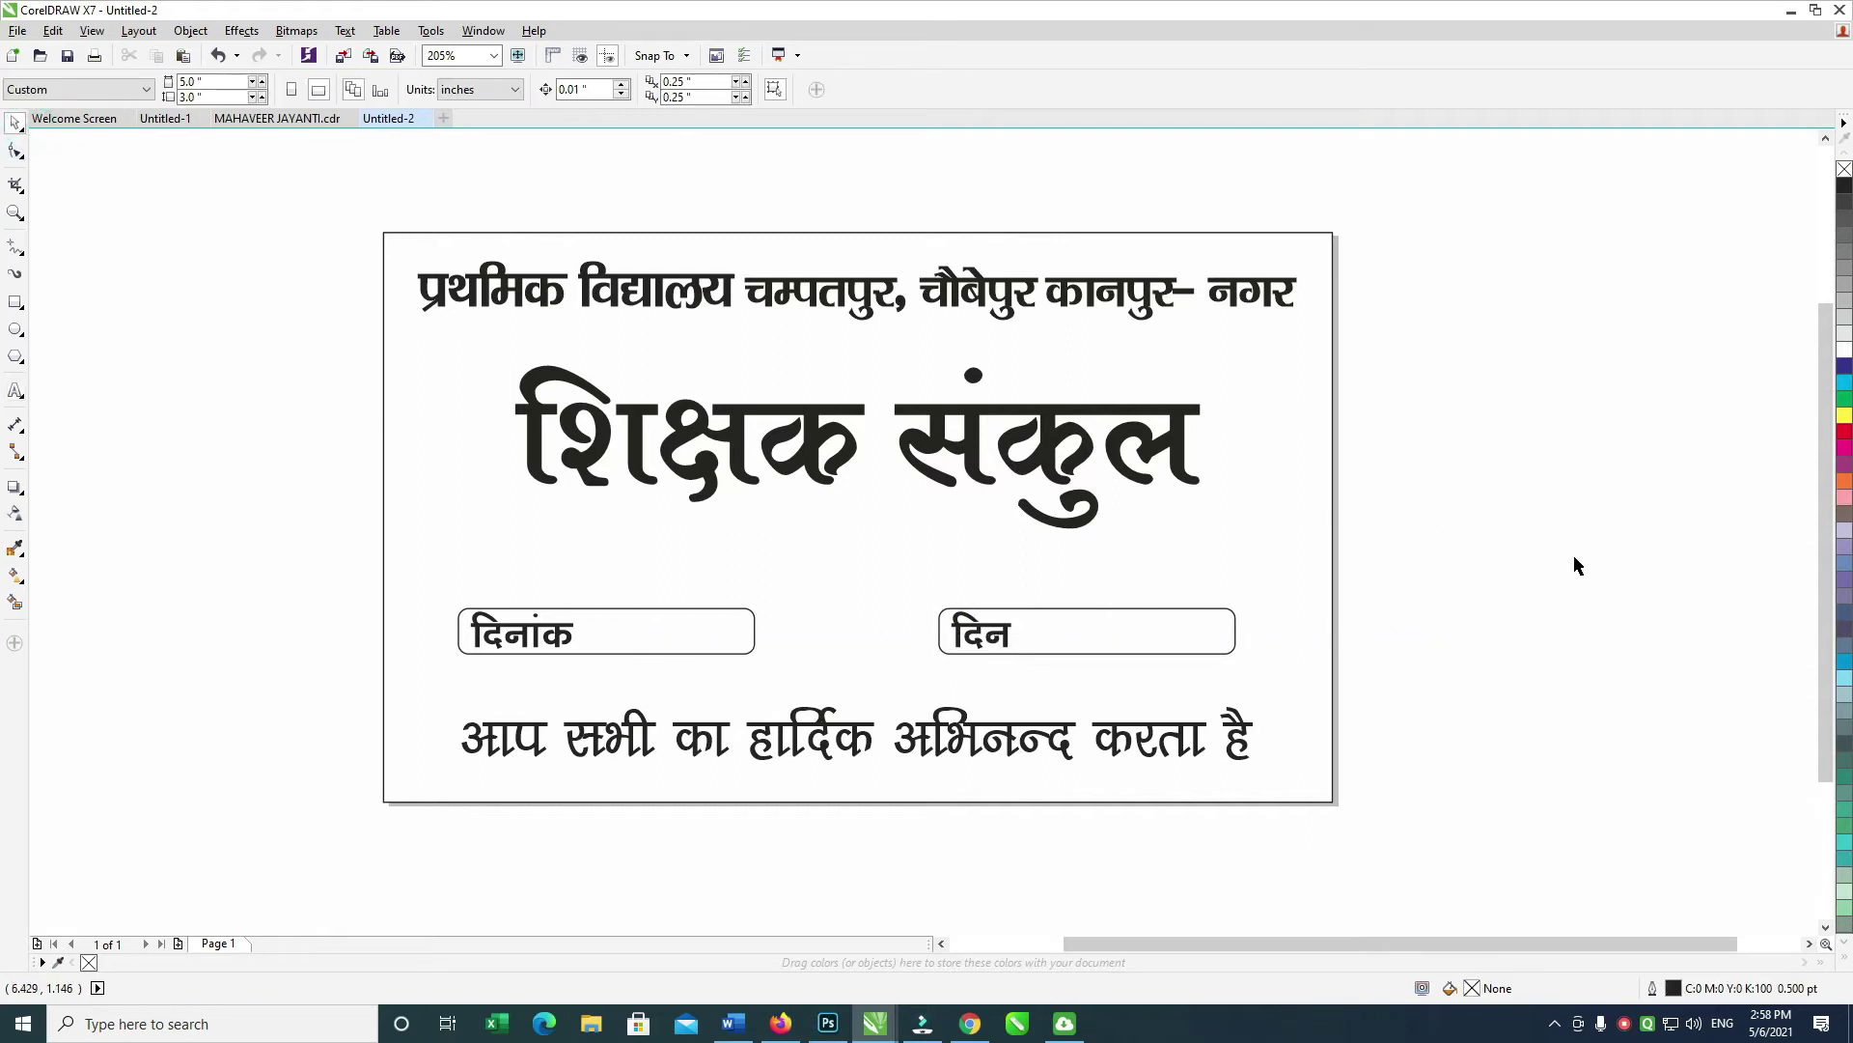
Step: Enlarge the शिक्षक संकुल heading around its centre to about 4.19 by 1.07 inches
click(1061, 473)
drag(849, 539, 848, 573)
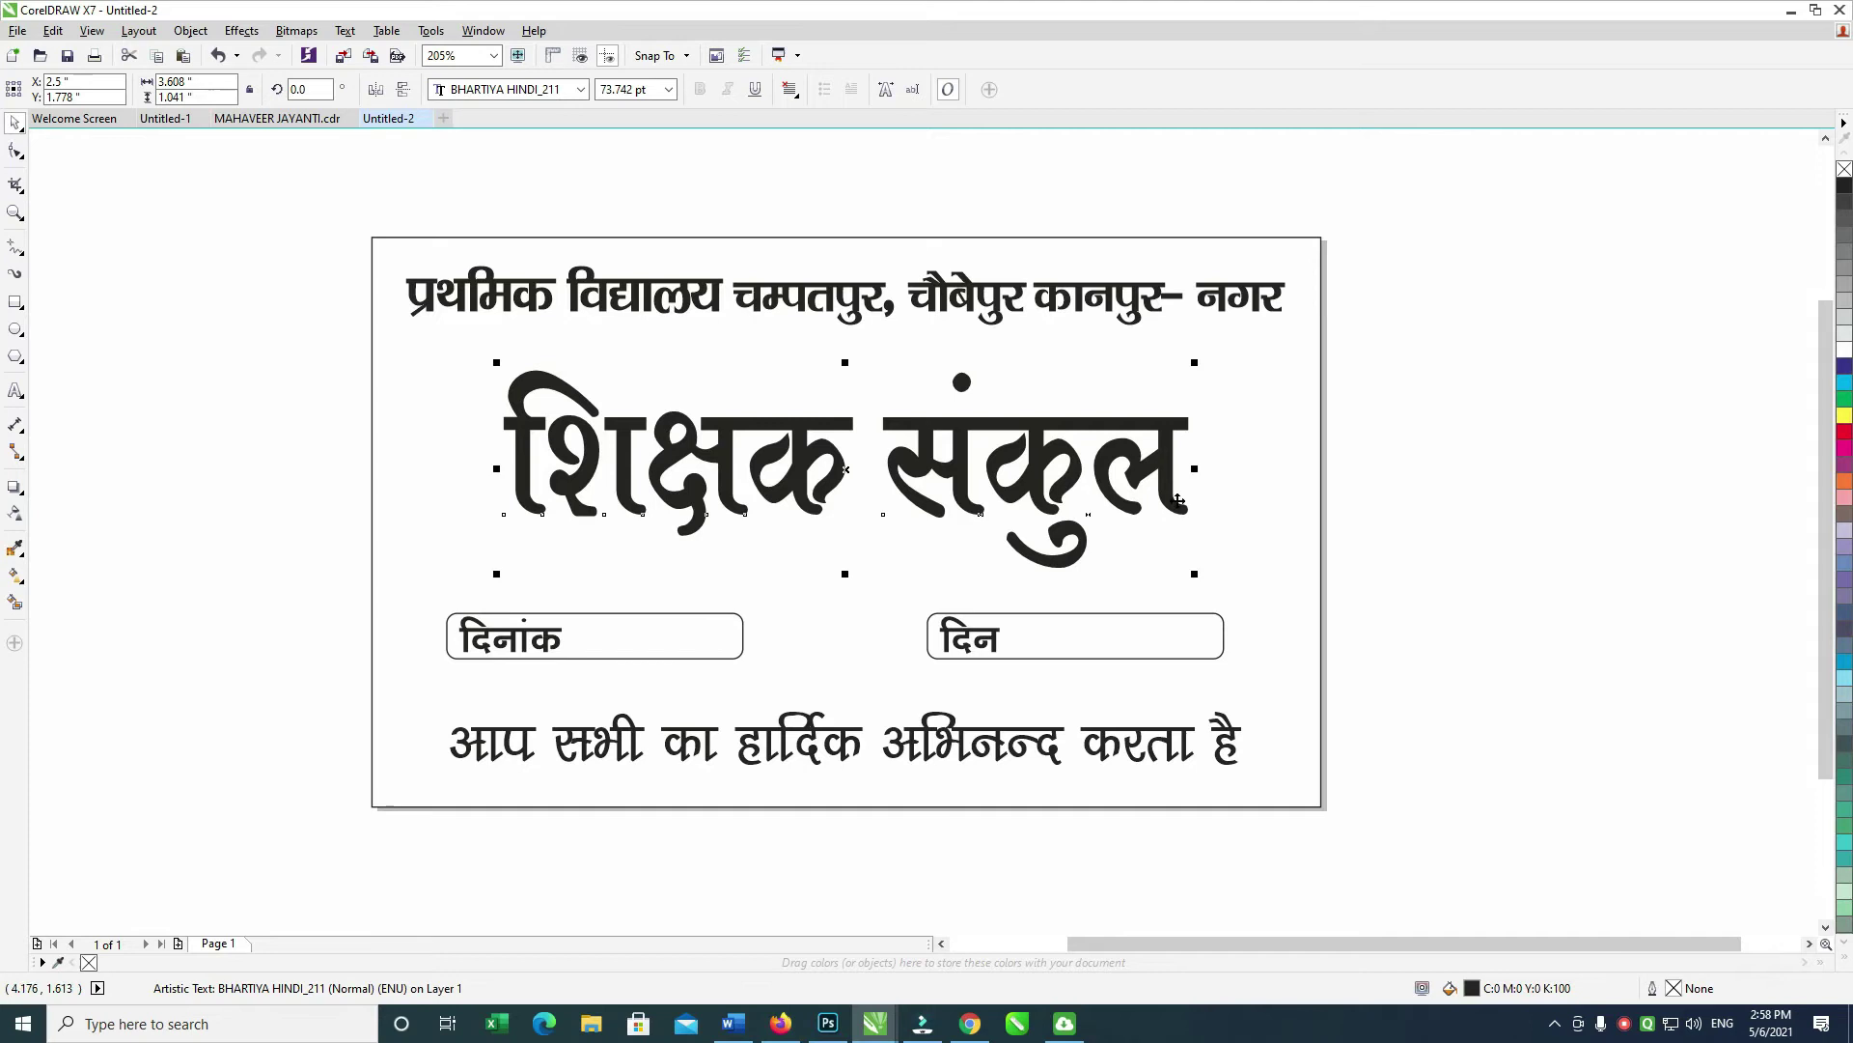
mouse_move(1198, 471)
mouse_down()
mouse_move(1241, 473)
mouse_move(1197, 484)
mouse_up()
drag(1246, 596, 1257, 601)
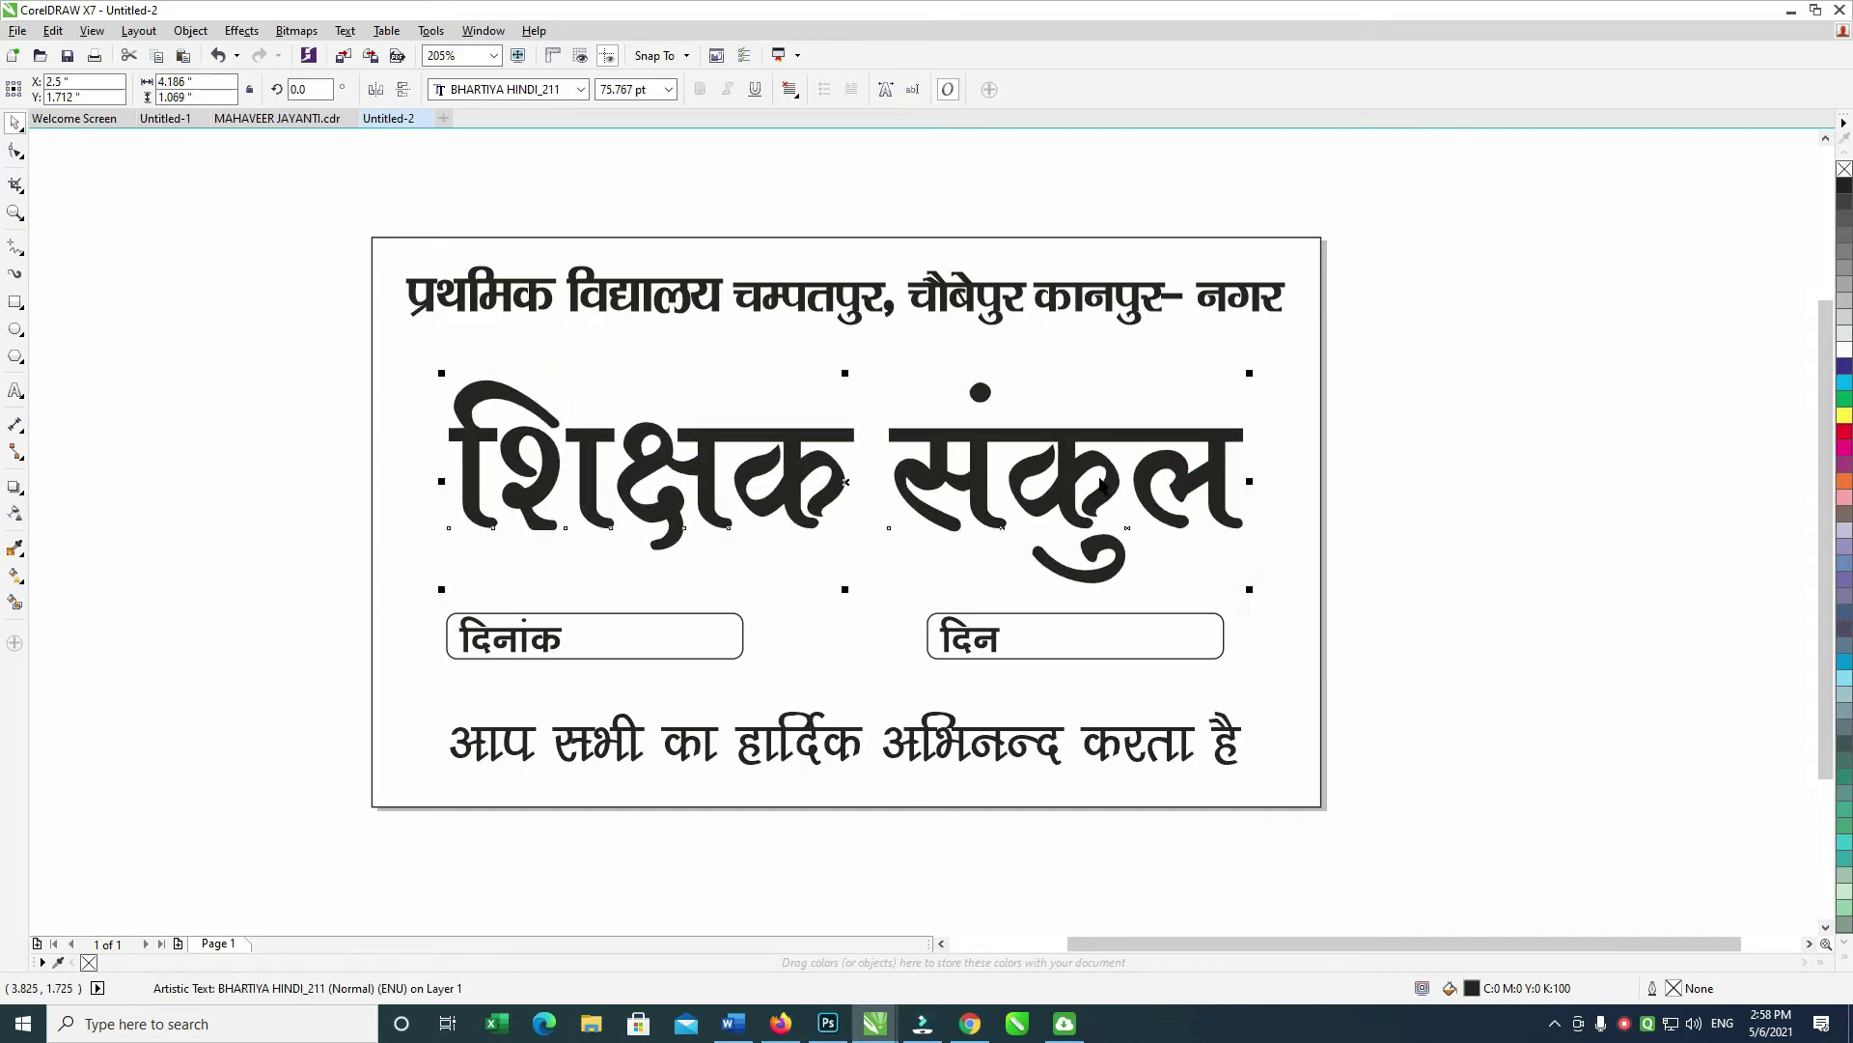
Step: Stretch the school name line at the top of the card downward so its letters are taller
click(968, 303)
drag(846, 335, 846, 359)
click(993, 269)
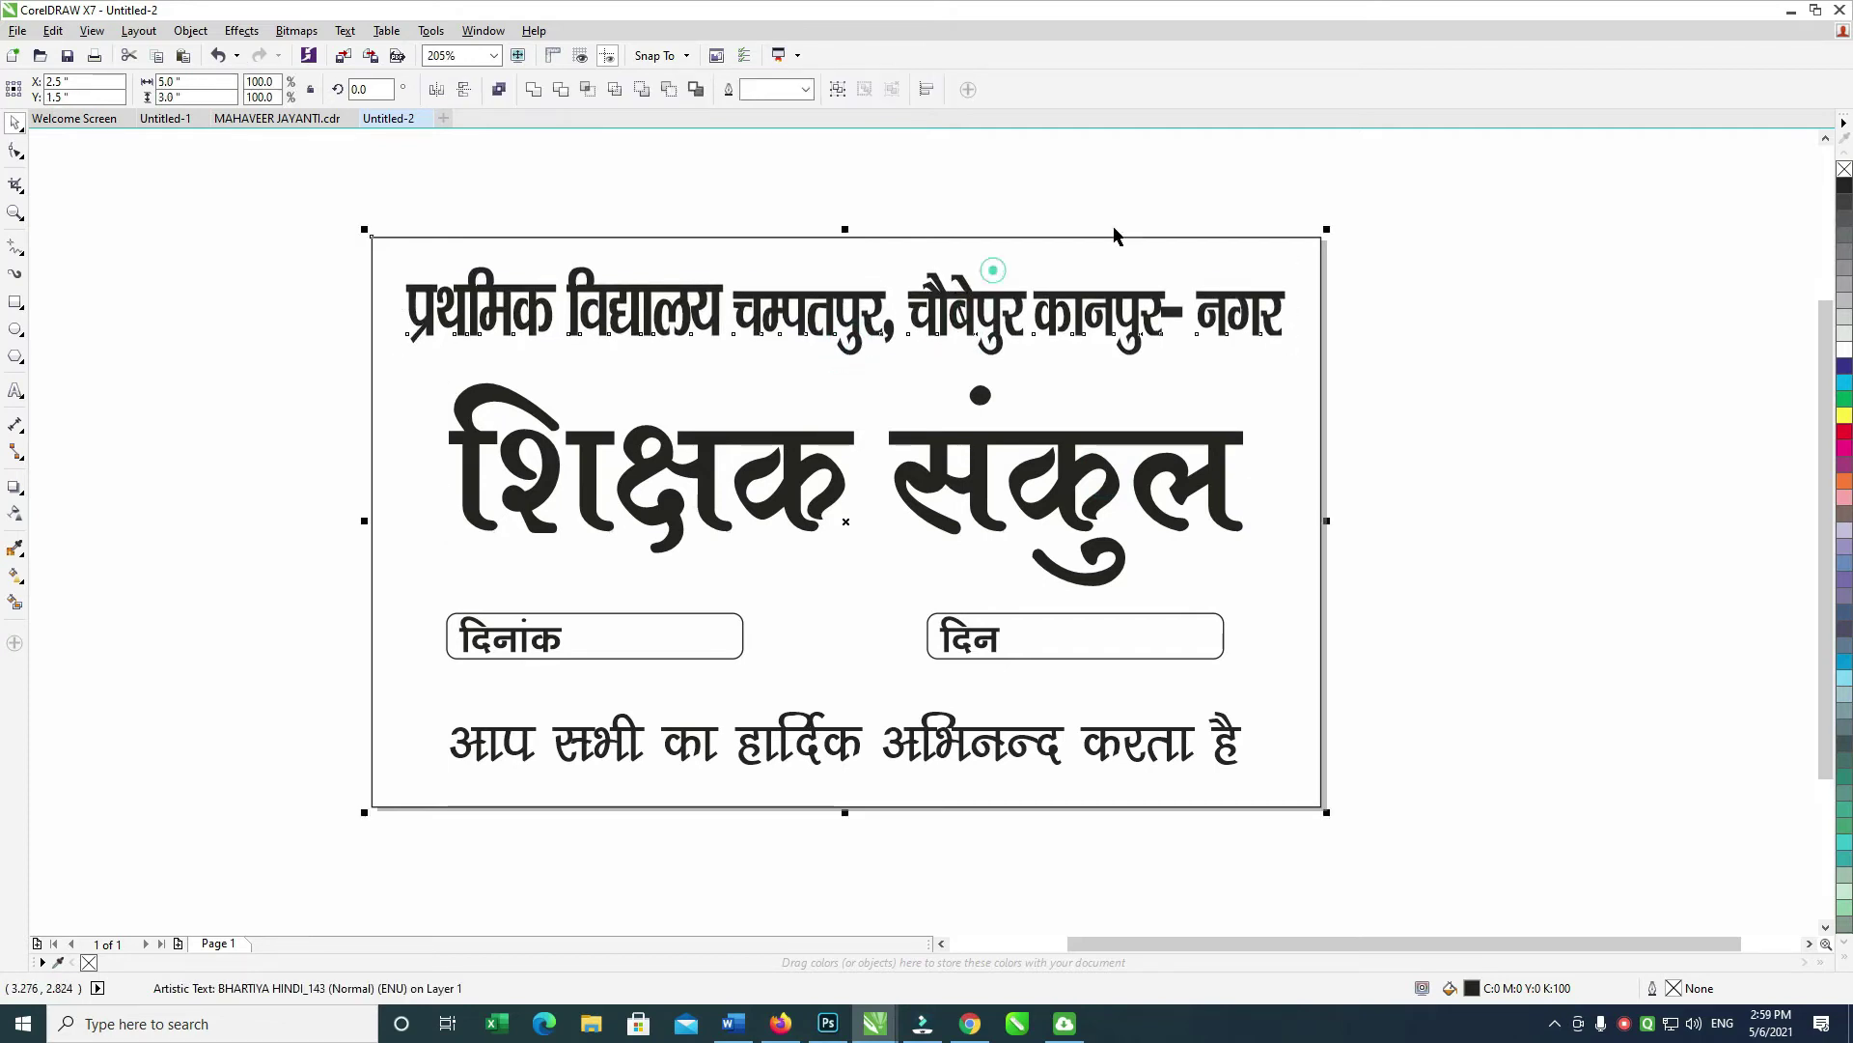
click(1205, 188)
drag(1416, 295, 1409, 303)
Step: Fill the 5 by 3 inch card background rectangle with yellow and lighten it gradually by mixing in white
click(1211, 448)
shift+click(1268, 471)
click(1470, 383)
click(1283, 472)
click(1513, 420)
click(1281, 455)
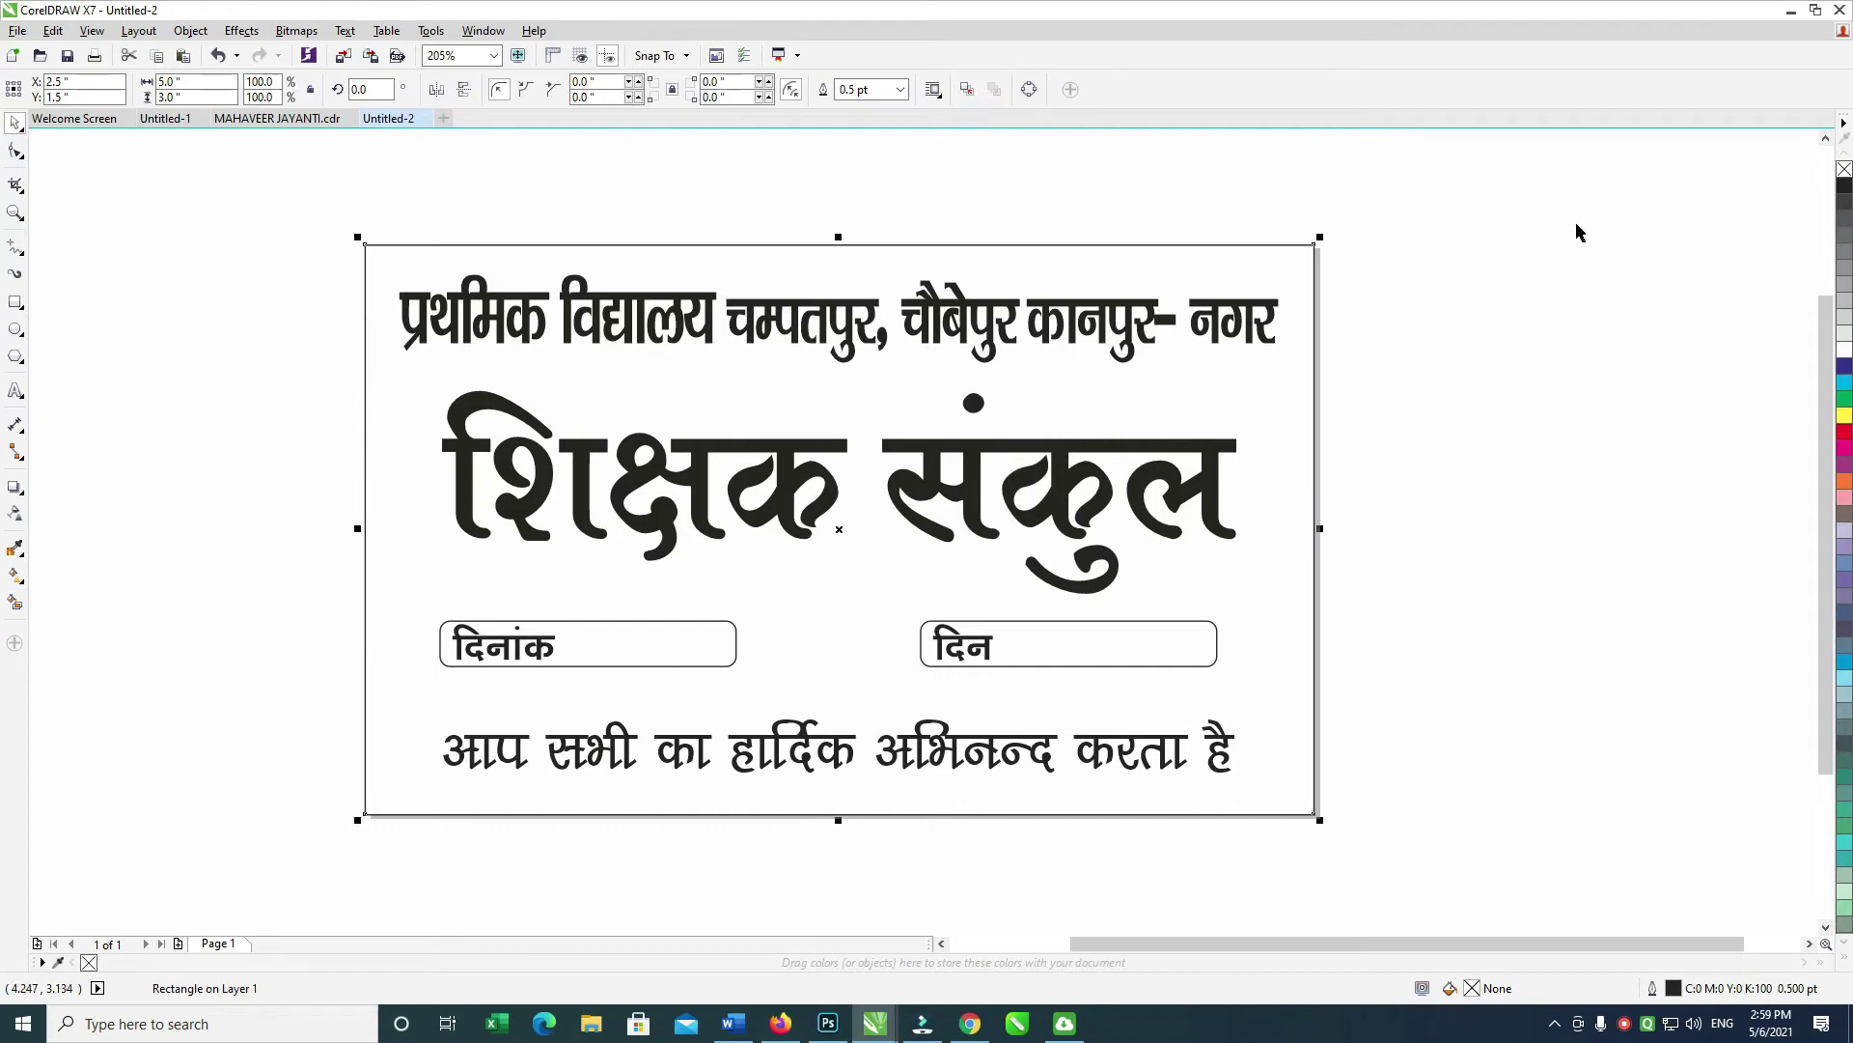
click(1291, 399)
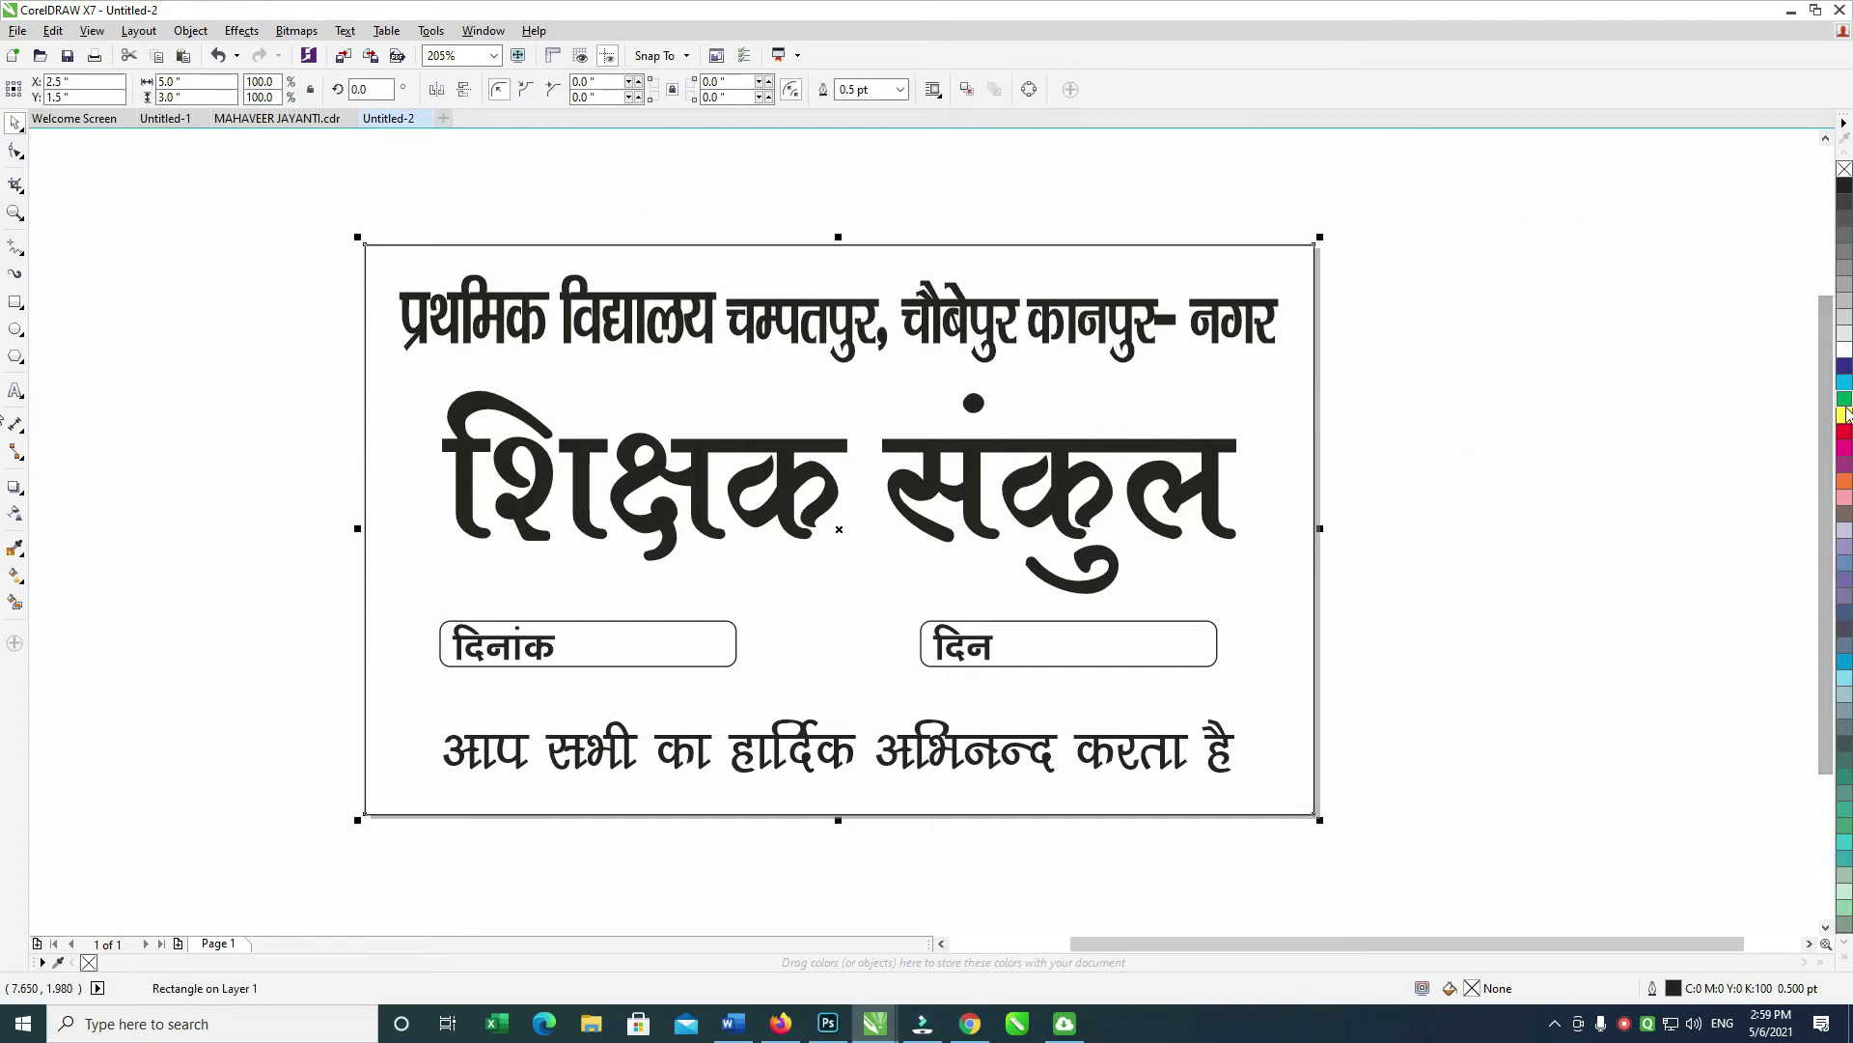
click(1844, 416)
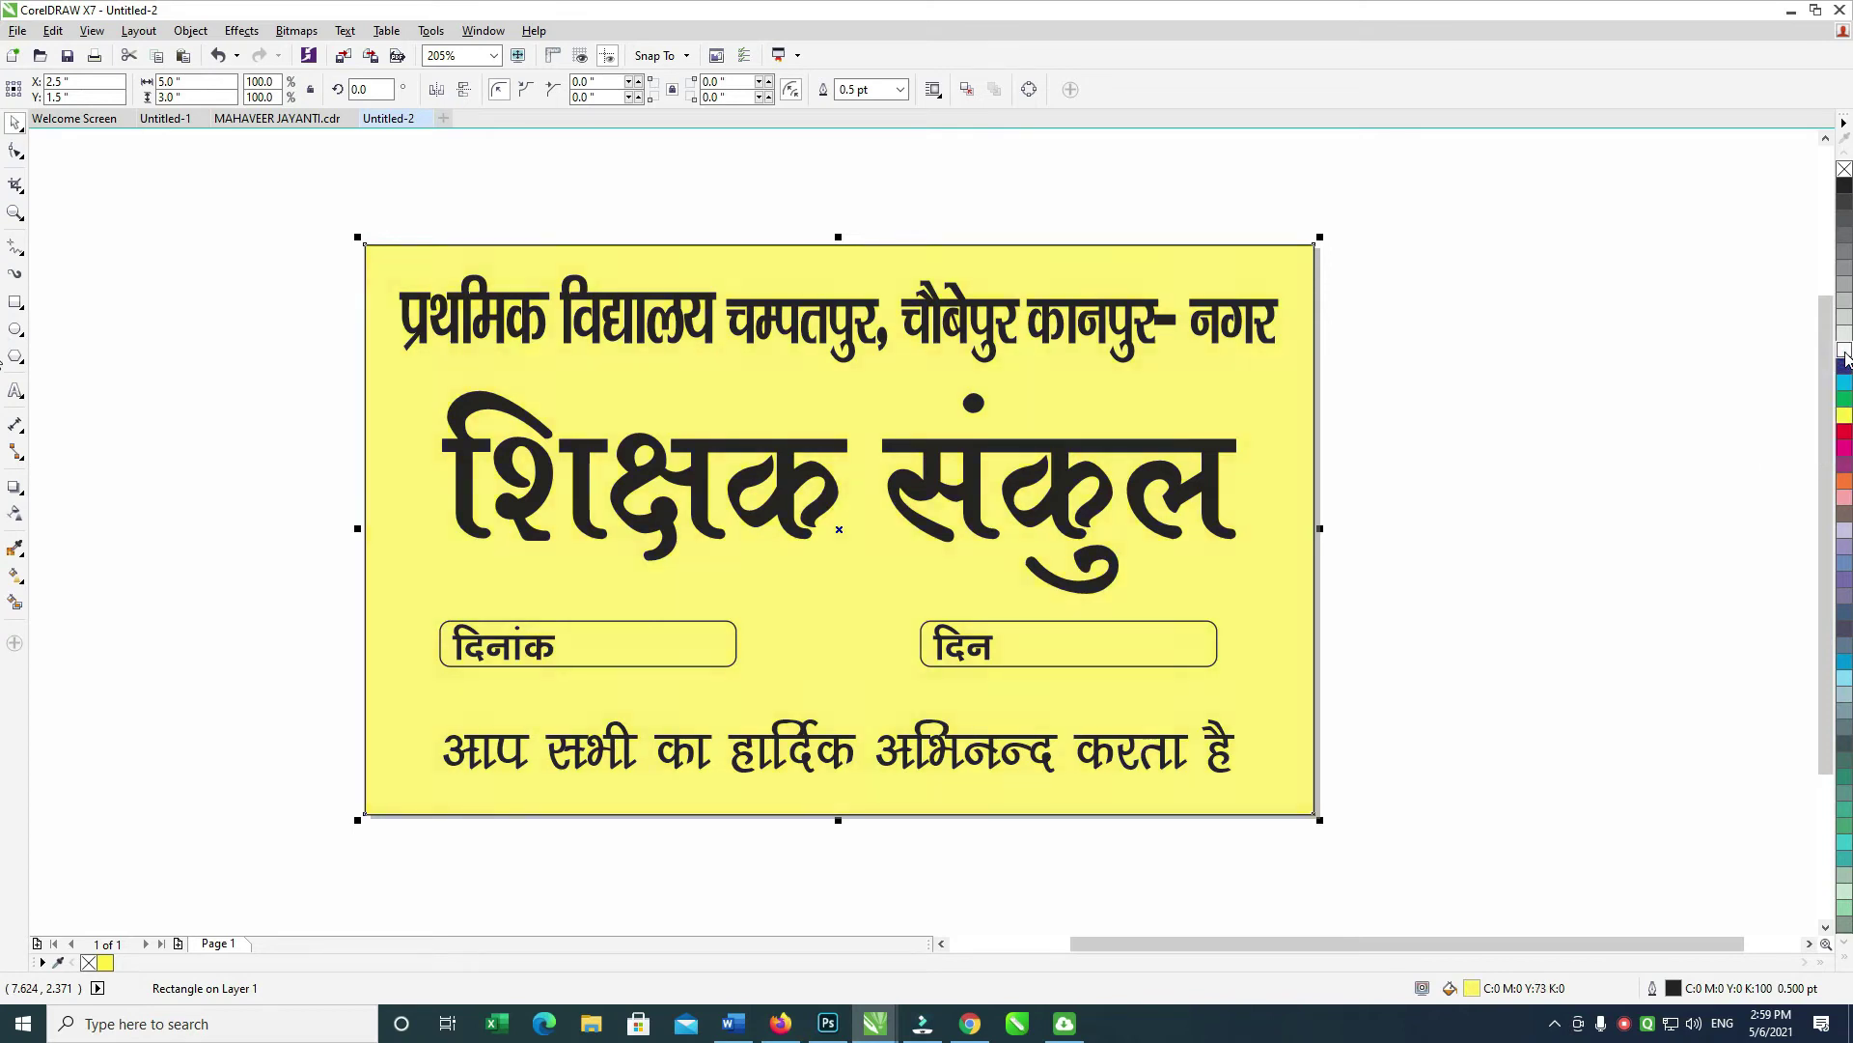
ctrl+click(1843, 353)
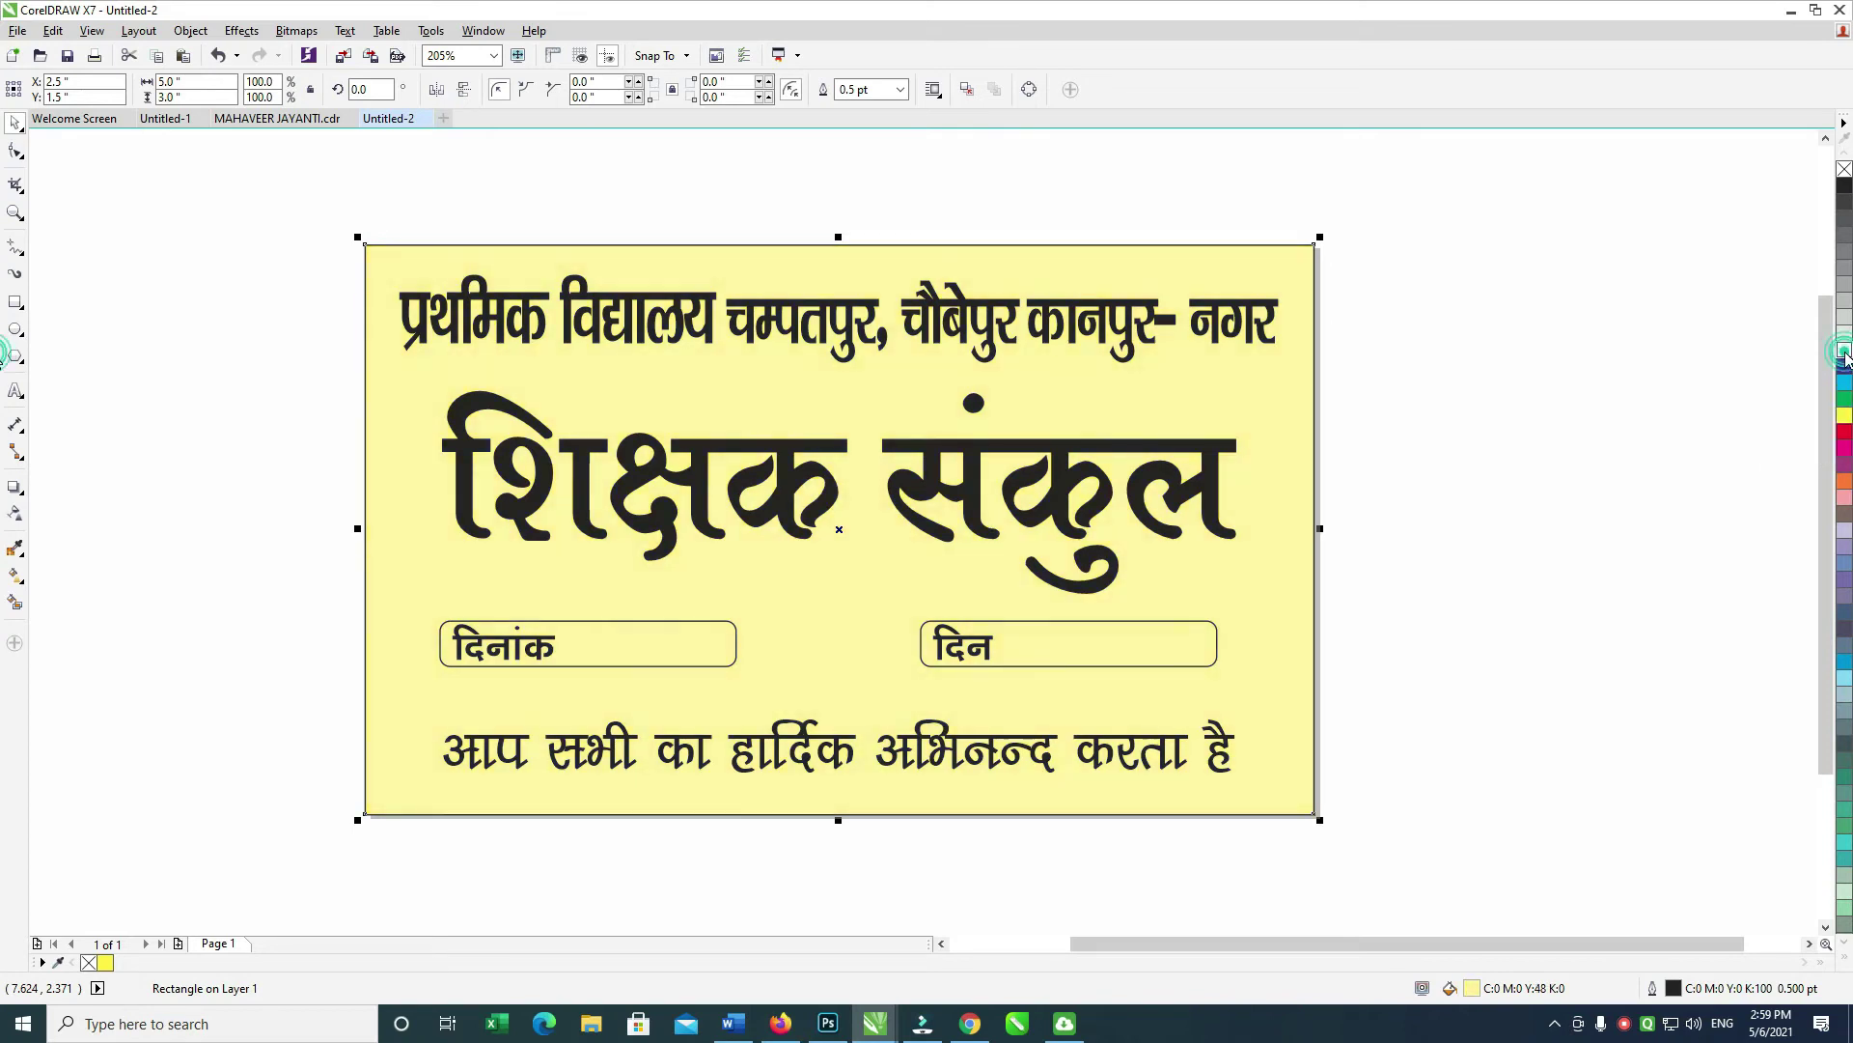
ctrl+click(1844, 354)
Step: Apply an elliptical fountain fill to the card background, blending from pale yellow edges to a white centre
key(F11)
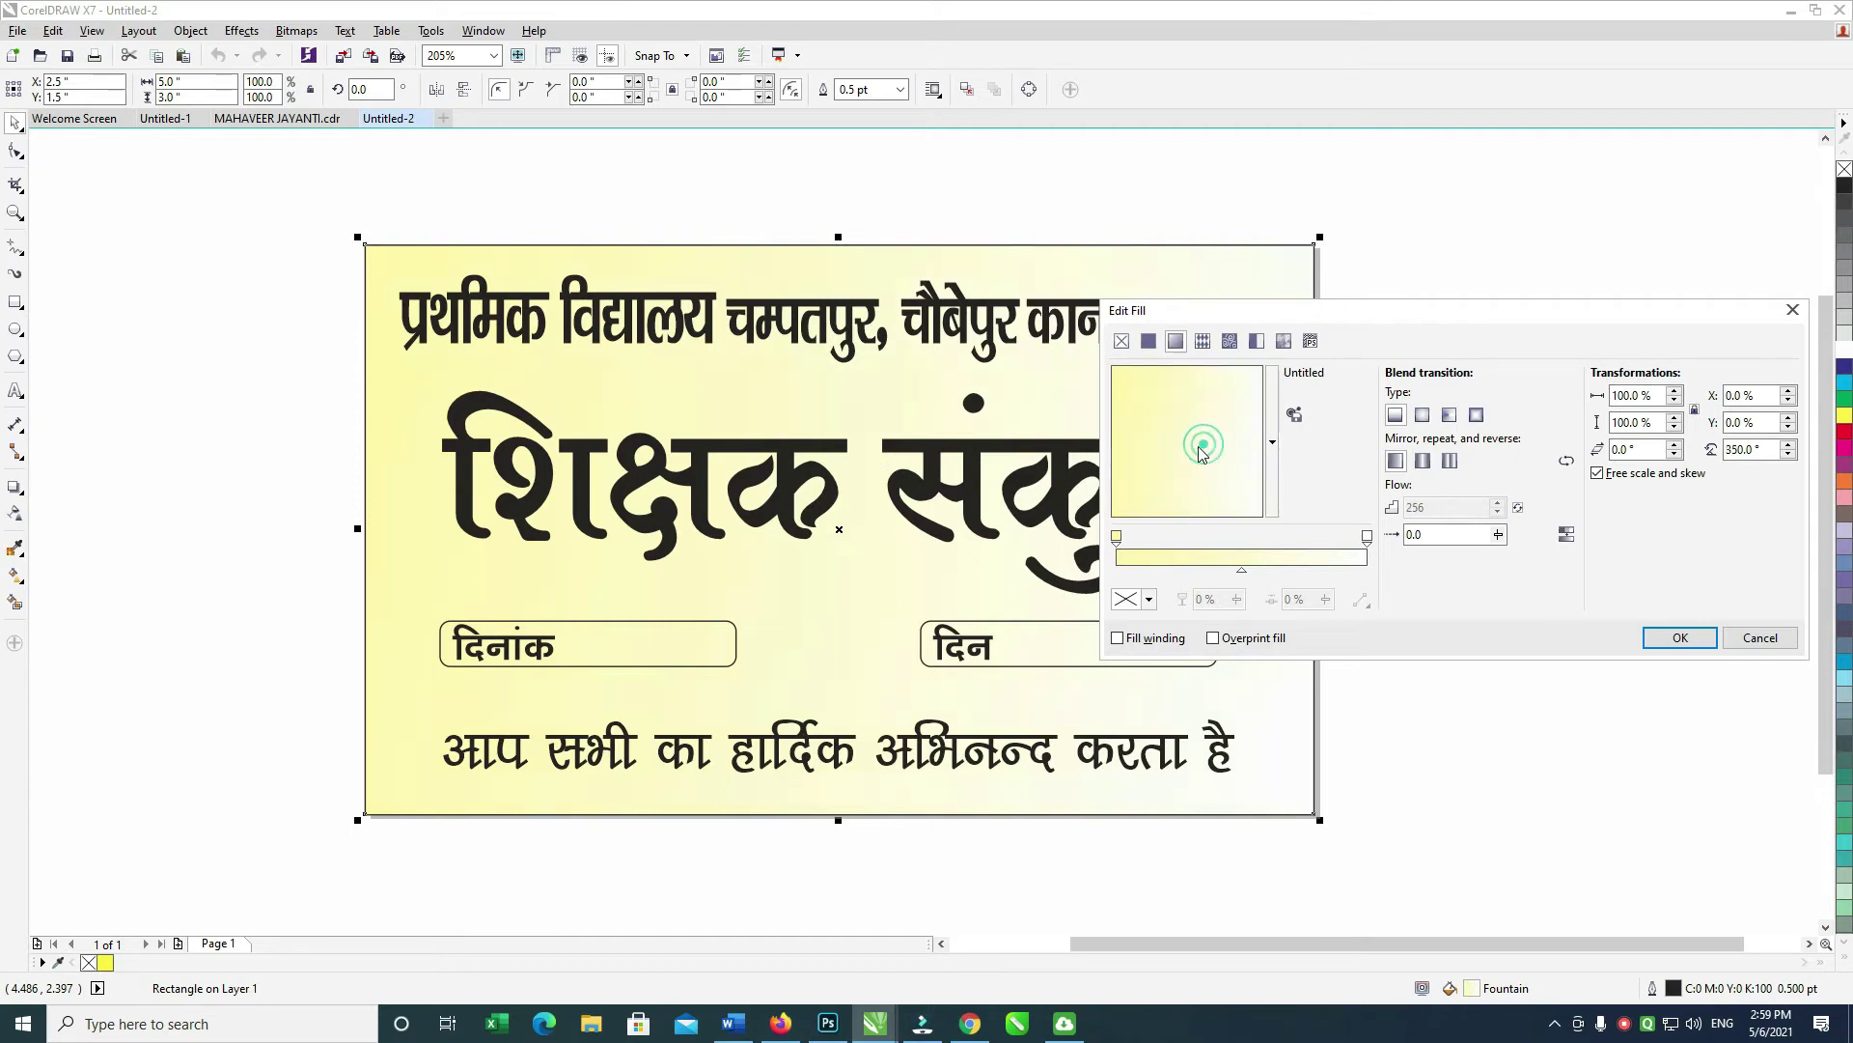
click(1423, 417)
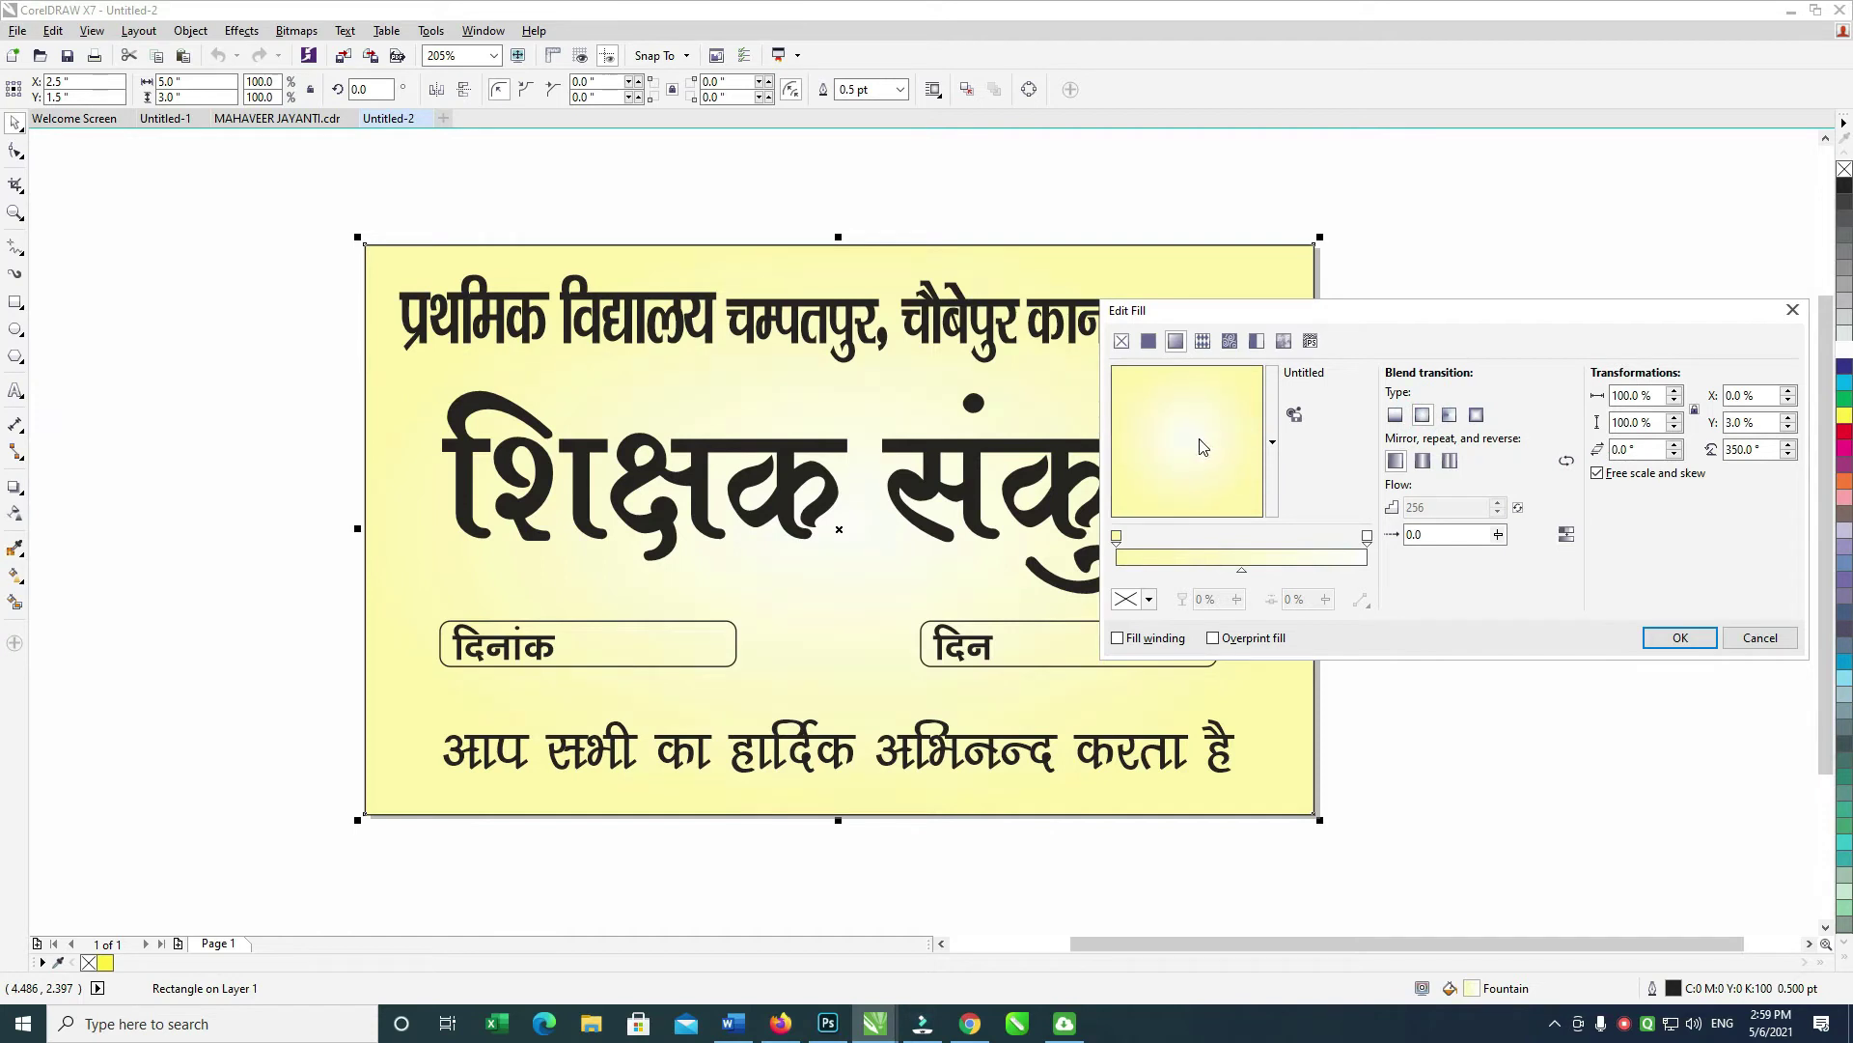
click(1680, 637)
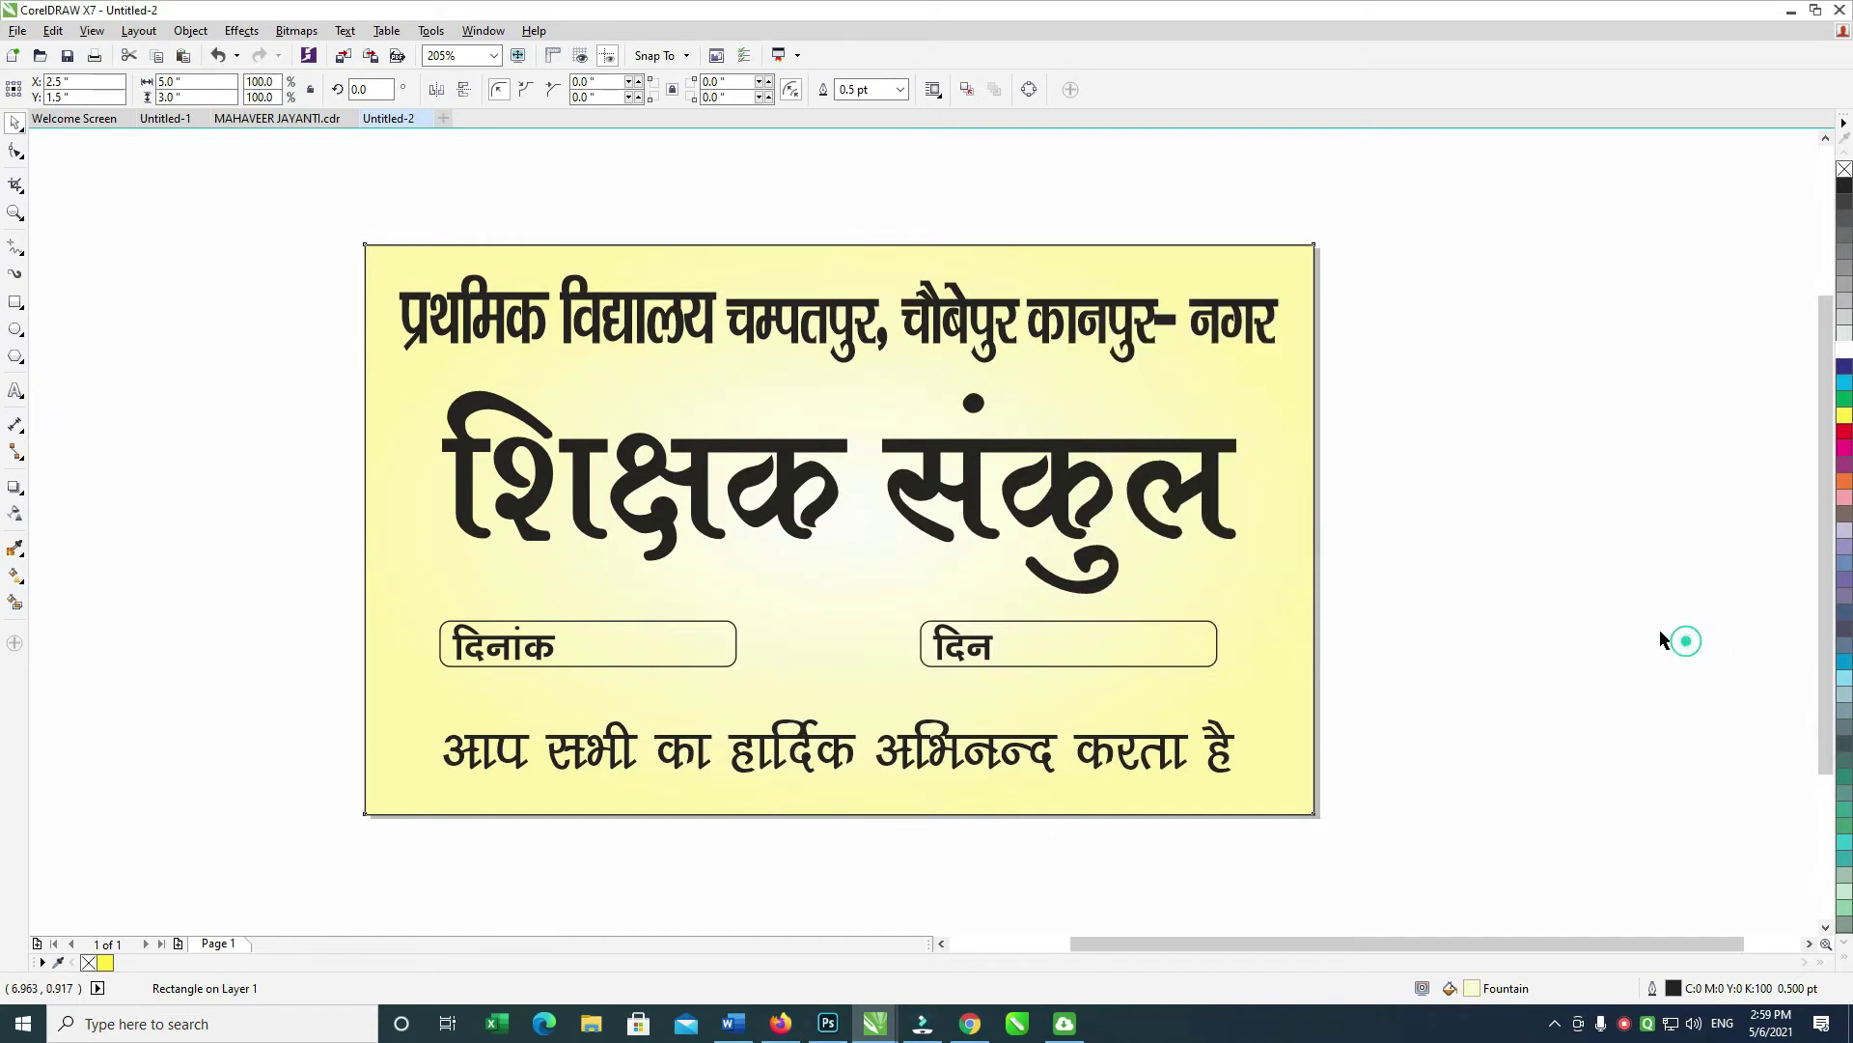
click(1525, 418)
scroll(987, 386, up, 1)
click(985, 501)
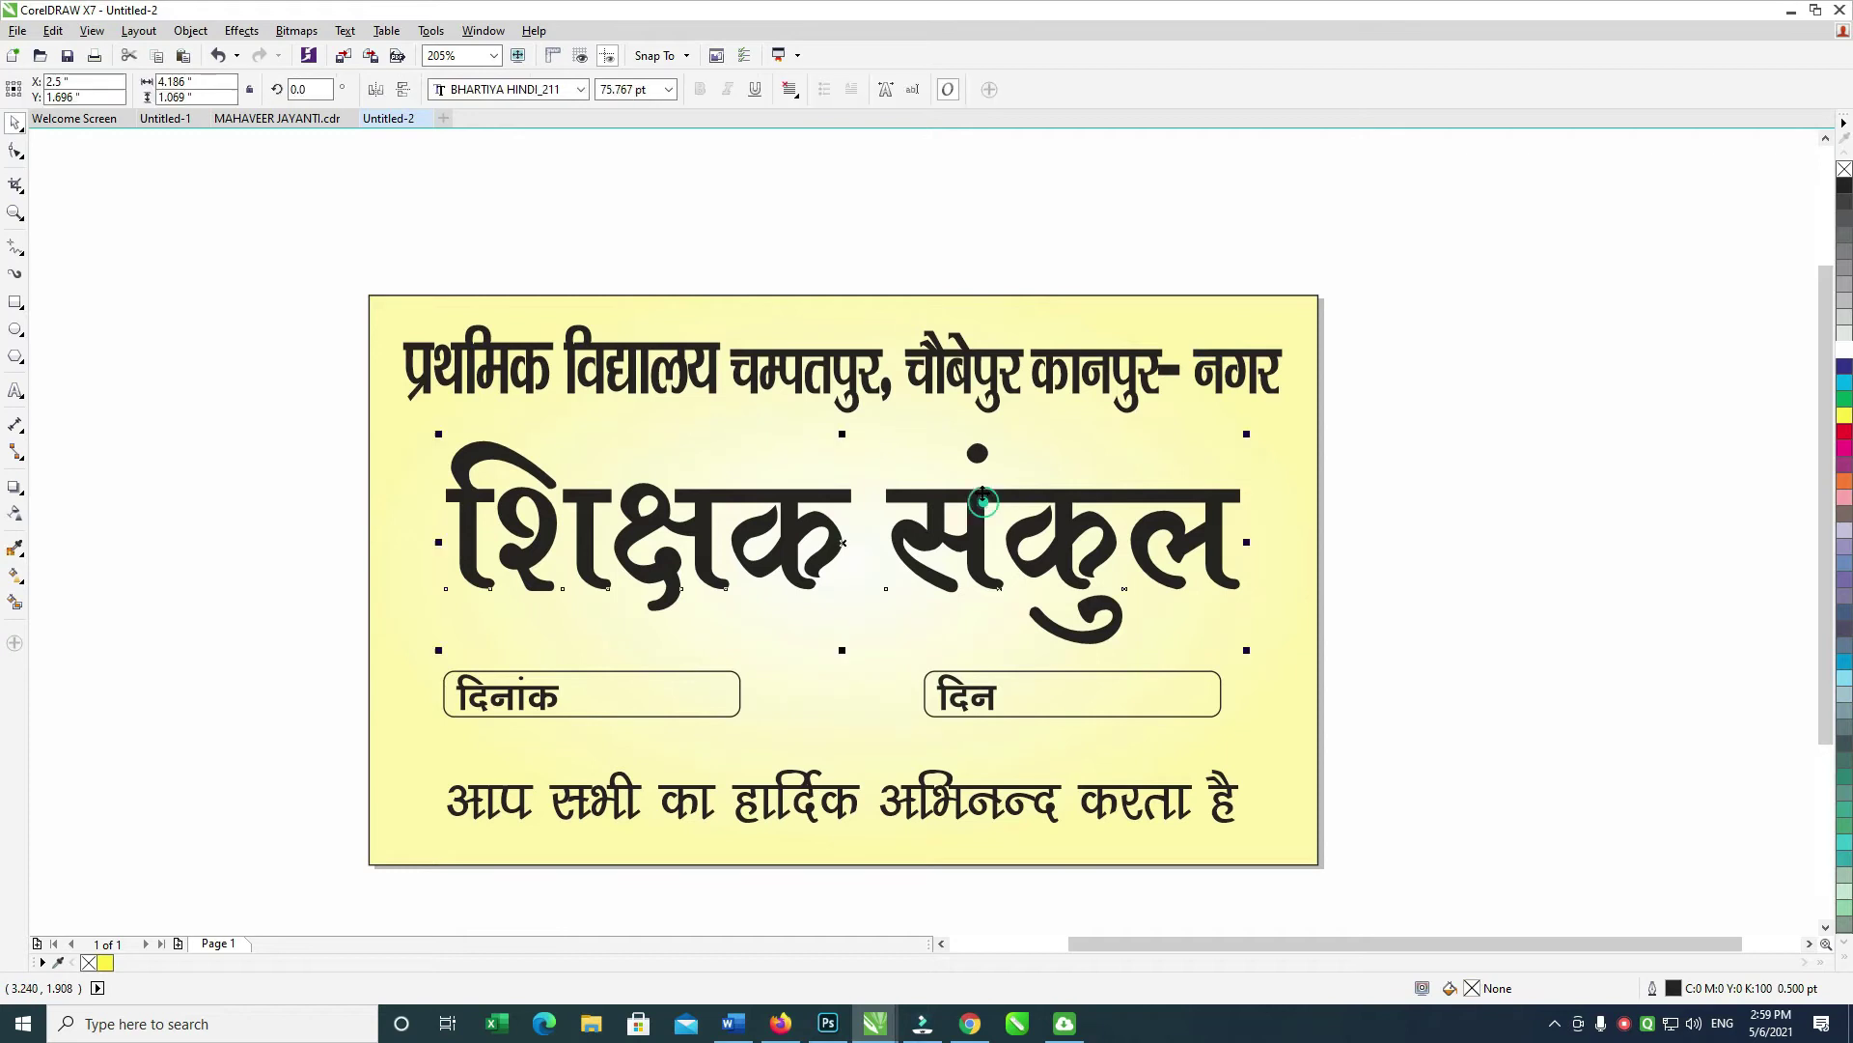
drag(983, 501, 982, 515)
key(ctrl+z)
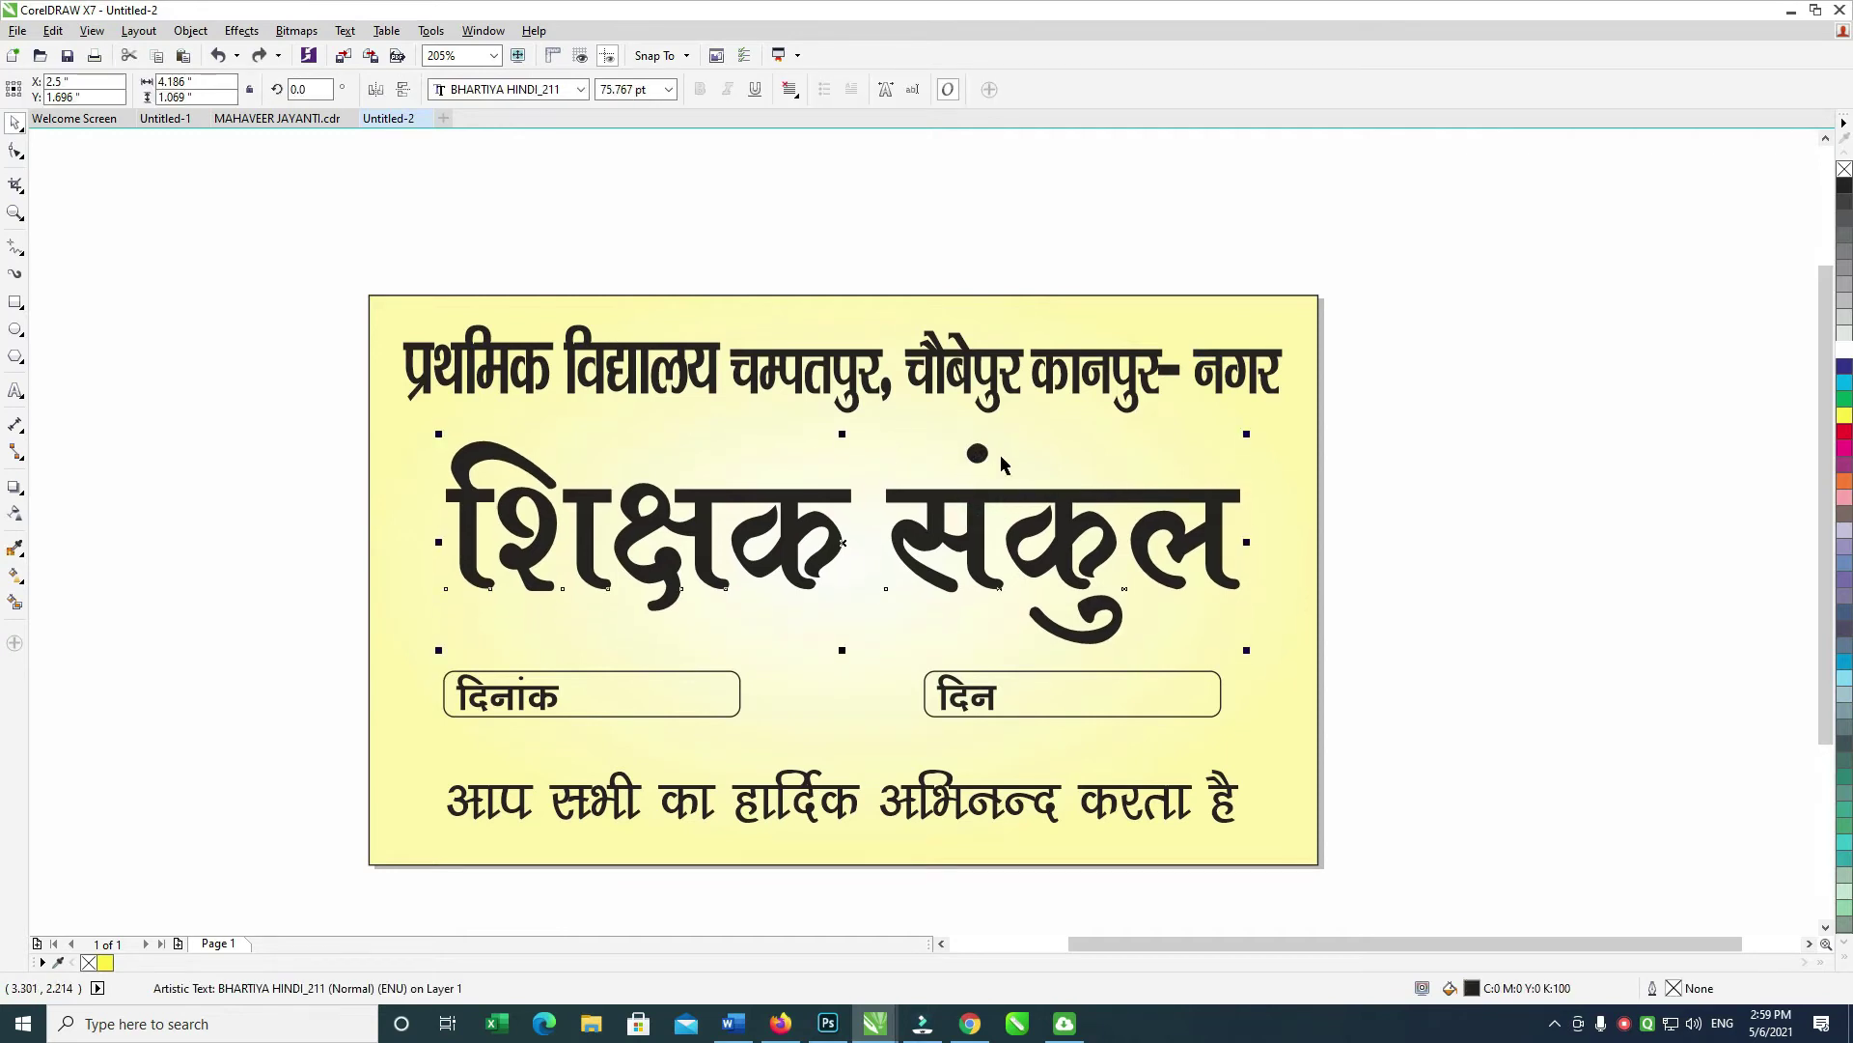
Step: Lower the dot above सं in the शिक्षक संकुल heading so it sits closer to the letters' top bar
click(13, 148)
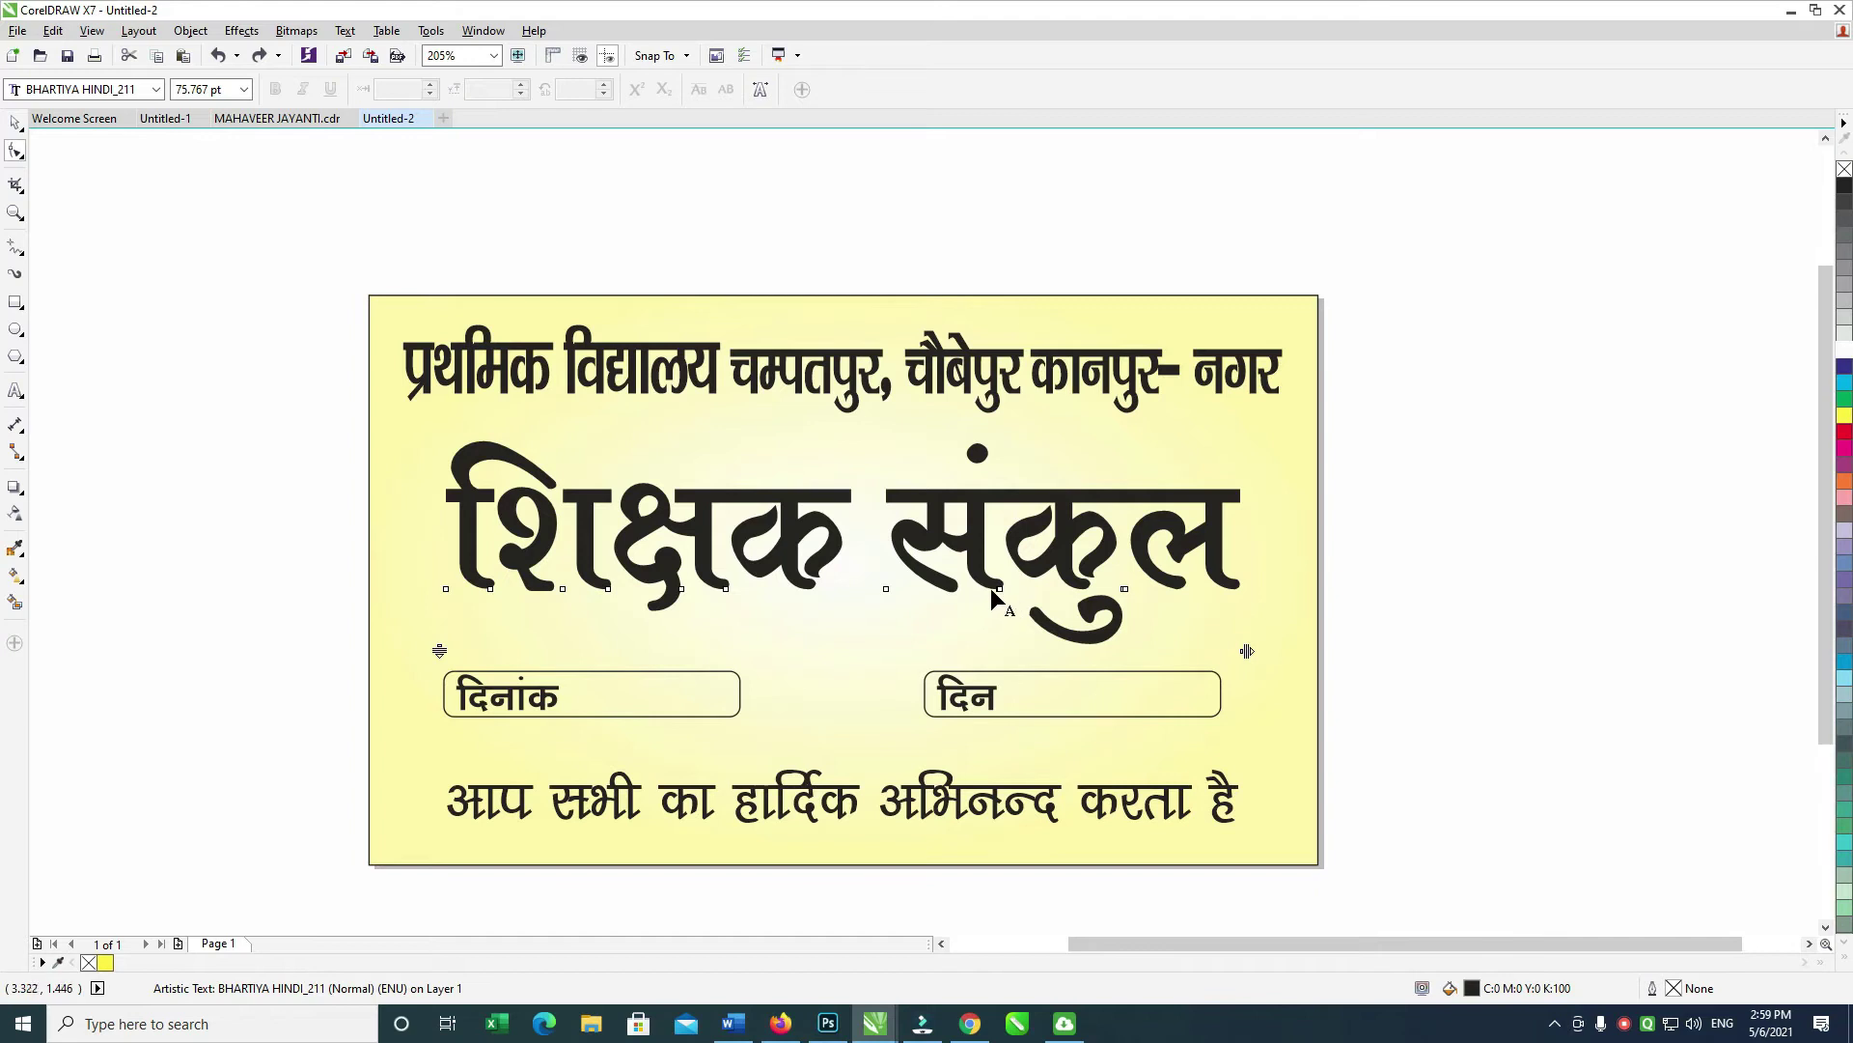
click(15, 212)
click(1071, 552)
drag(576, 371, 802, 338)
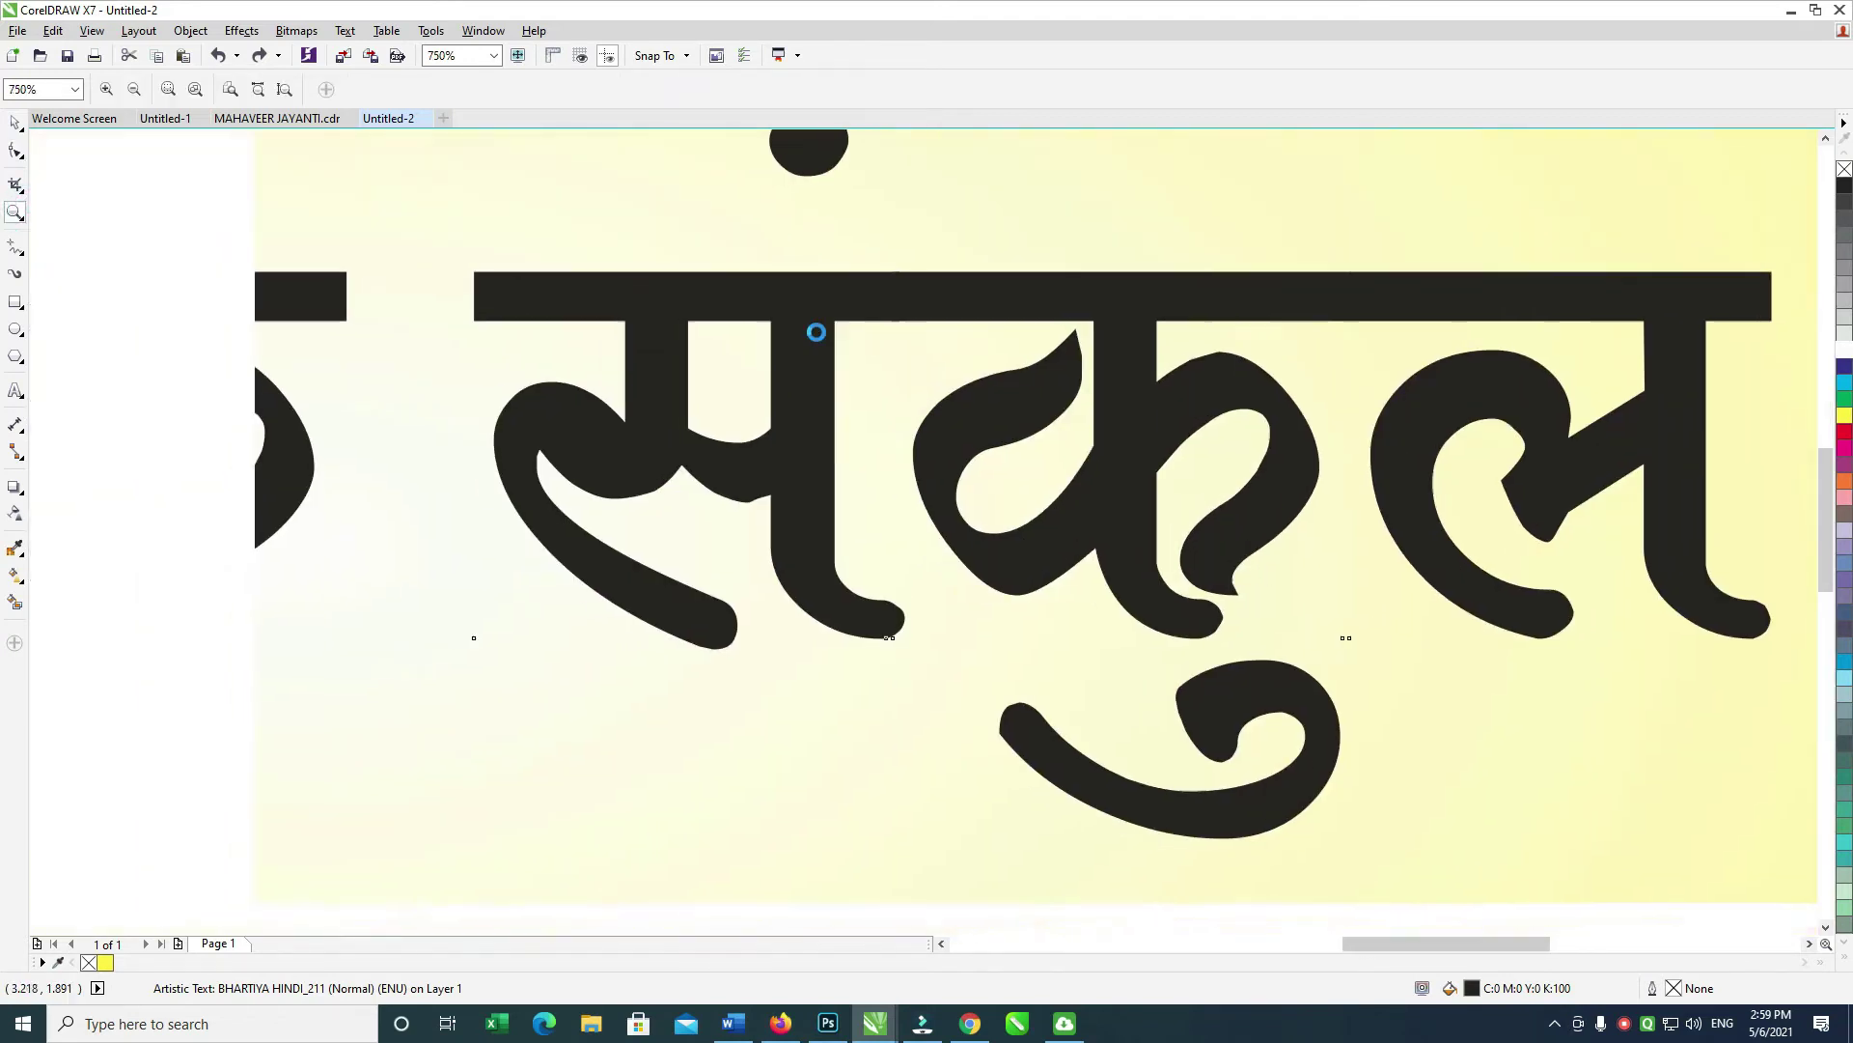
click(14, 149)
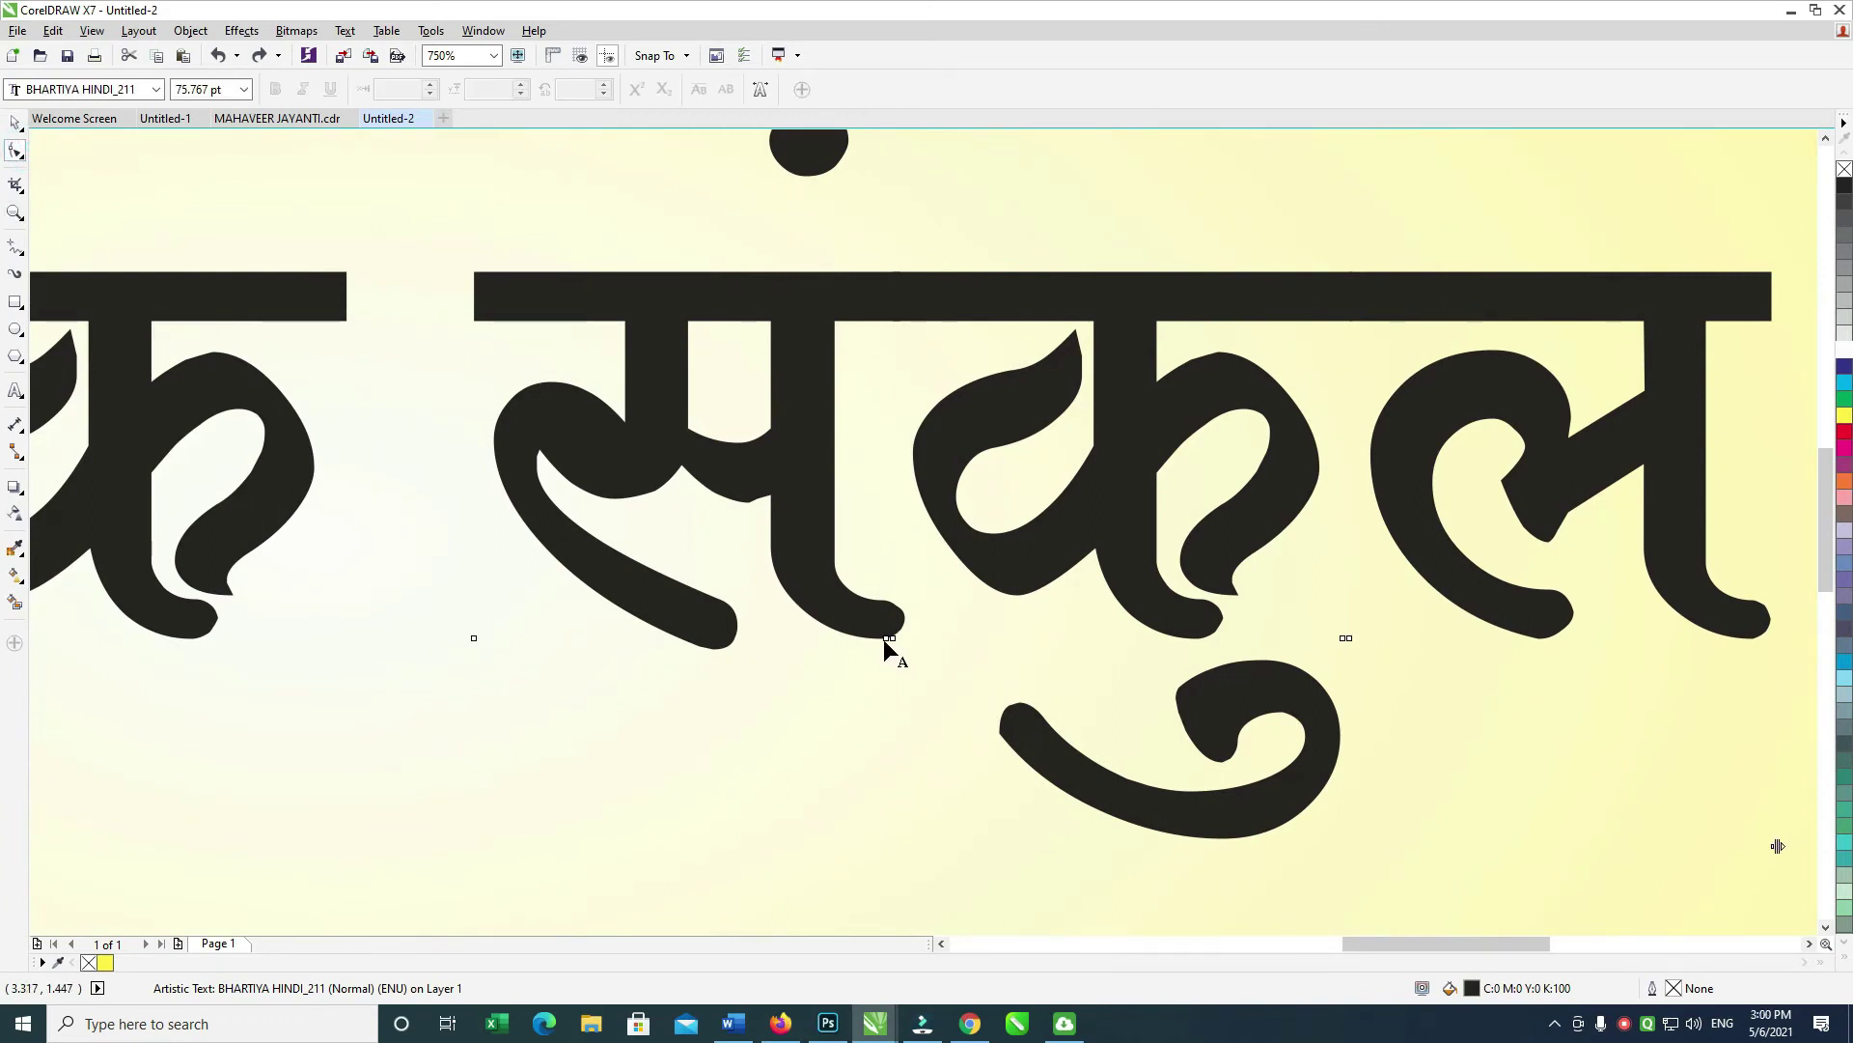
drag(889, 639, 878, 653)
key(Down)
key(Down)
key(Down)
key(Down)
key(Down)
key(Down)
key(Down)
Step: Shift the vowel sign below कु in the heading slightly left and up, with offsets of -6% and 2%
drag(1344, 639, 1303, 632)
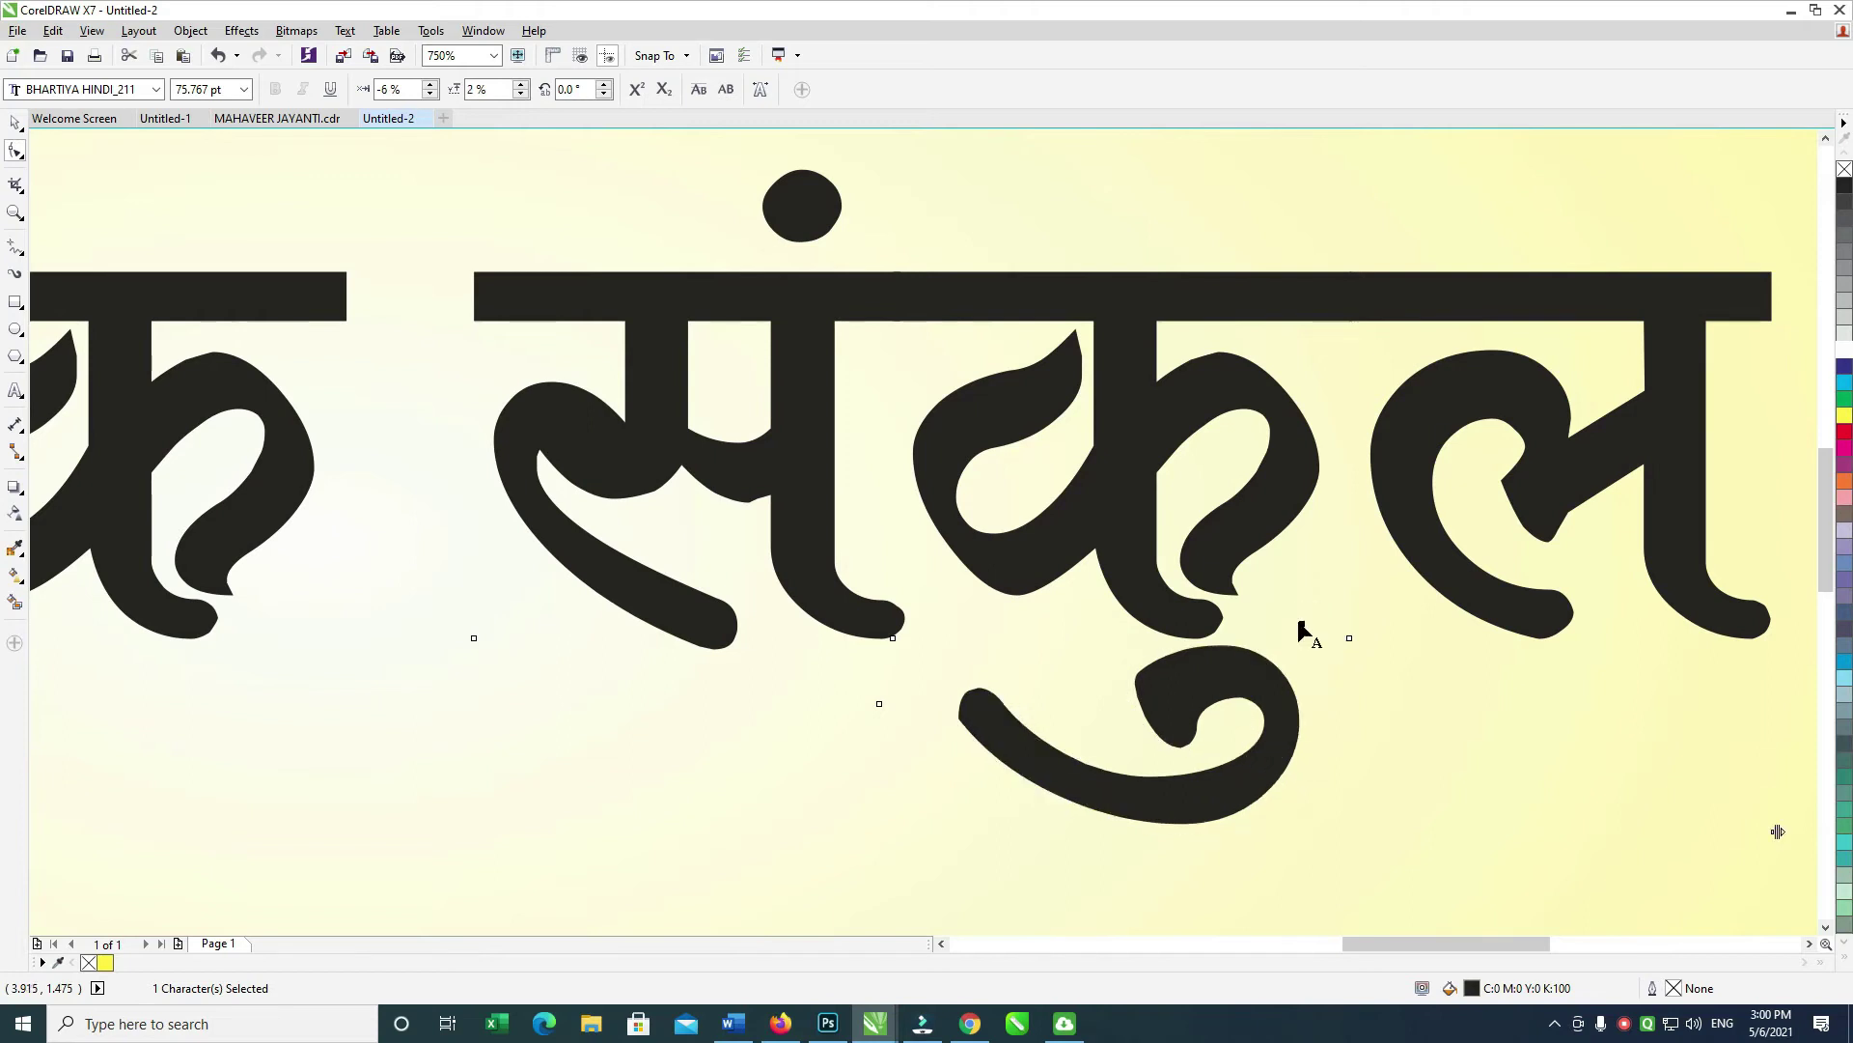
click(16, 123)
key(F3)
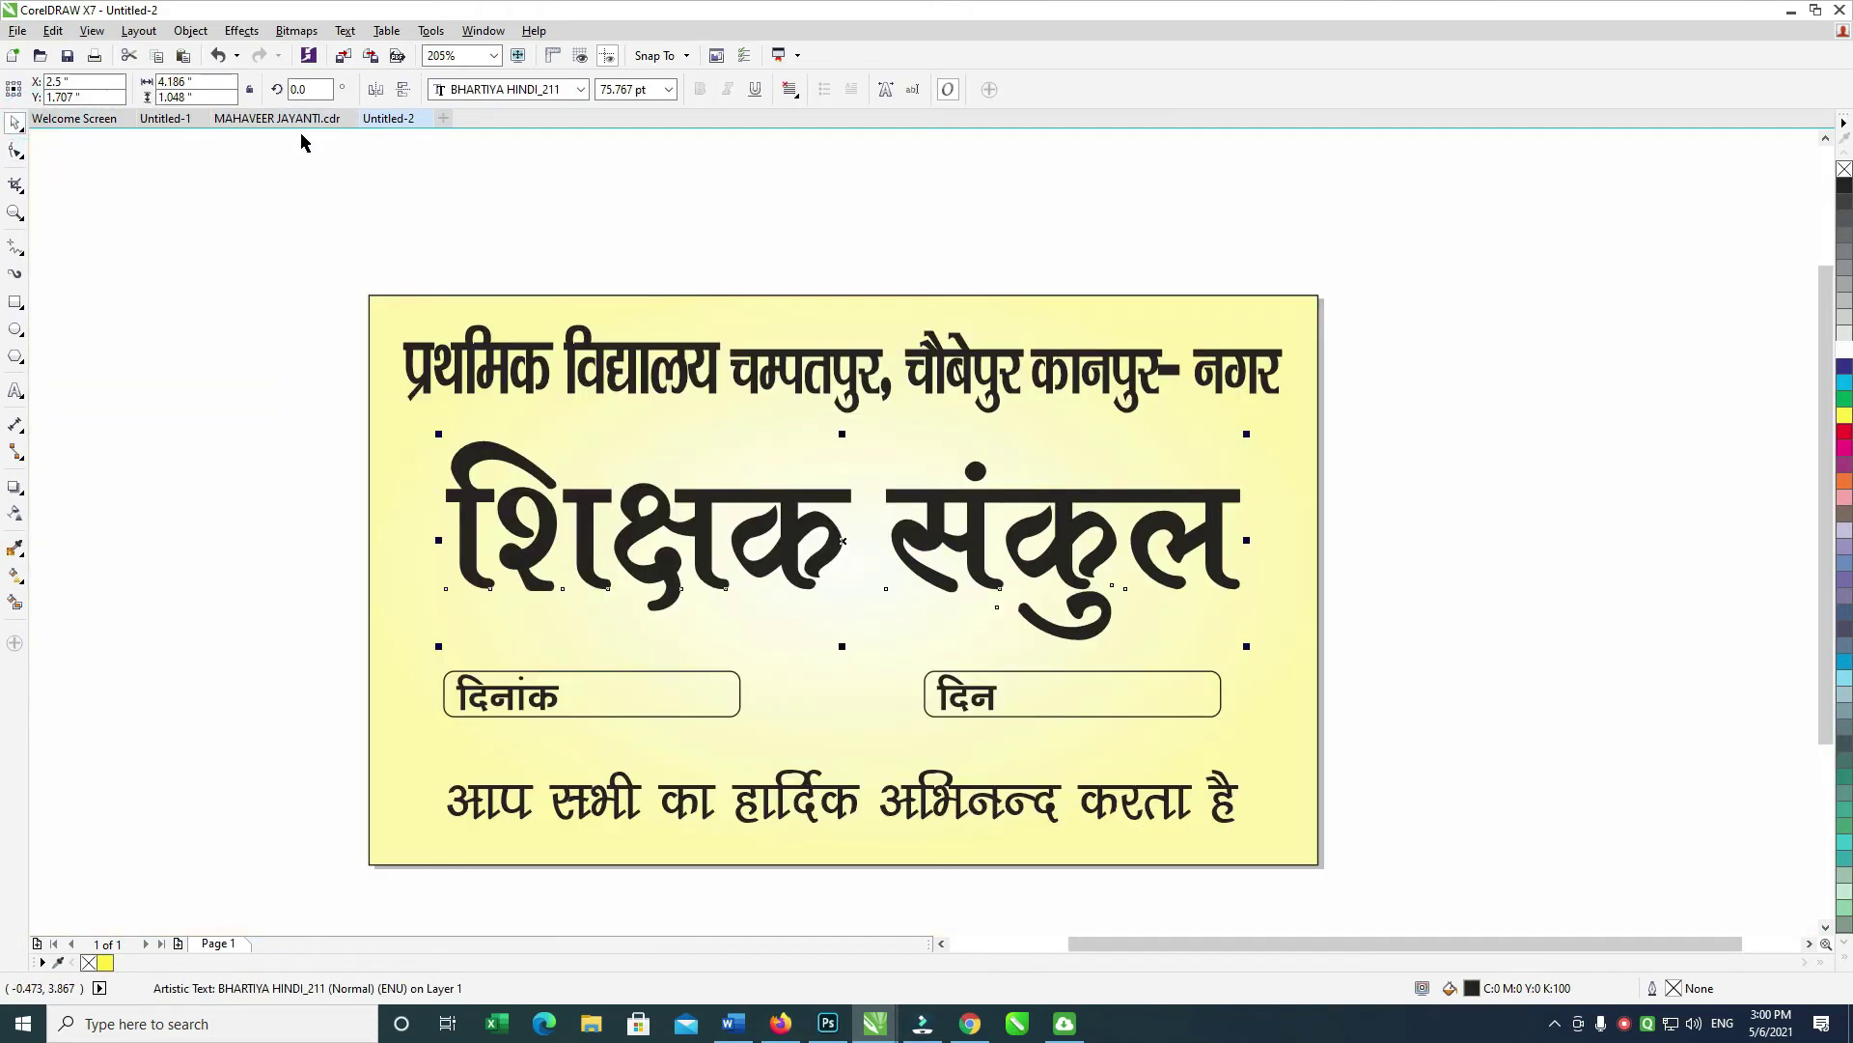
Step: Fill the शिक्षक संकुल heading with red
click(1265, 281)
click(1123, 496)
click(1157, 450)
click(1521, 409)
click(1080, 501)
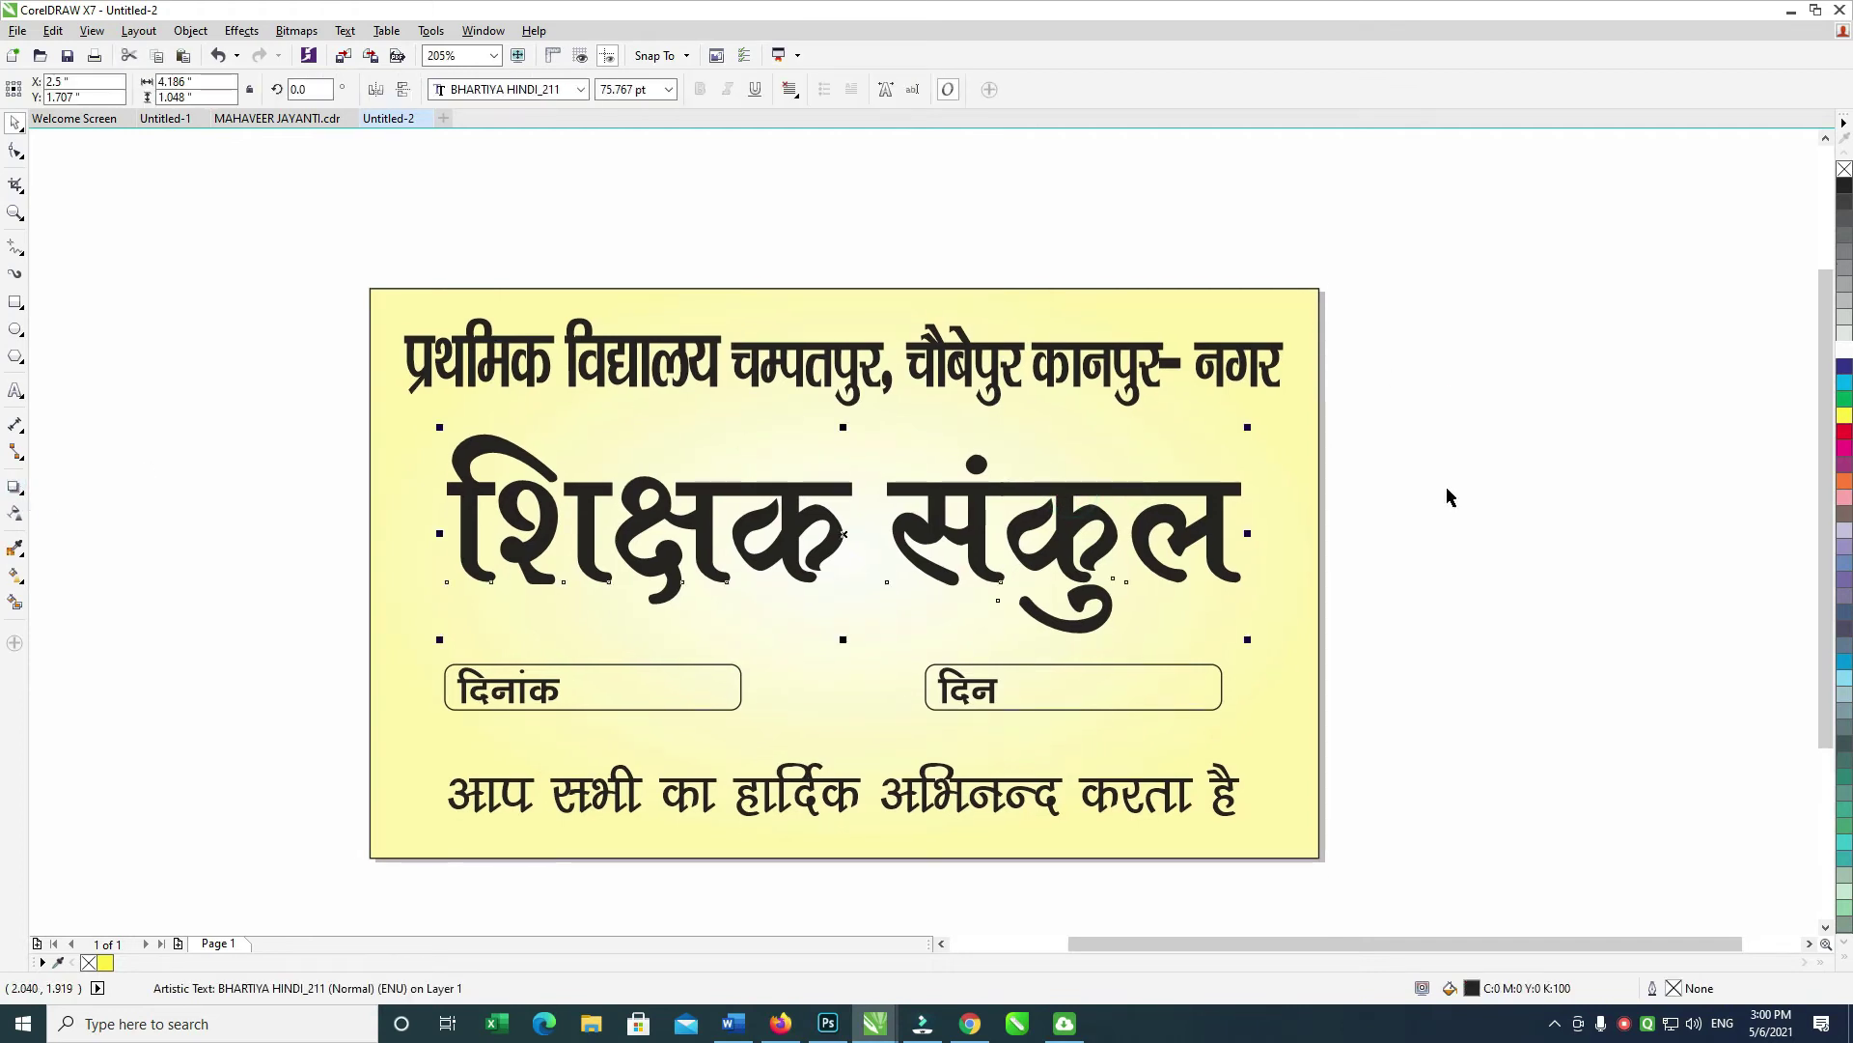
click(1844, 434)
click(1539, 374)
Step: Give the red heading a 4 pt white outline with rounded corners, placed behind the fill
click(1075, 490)
key(F12)
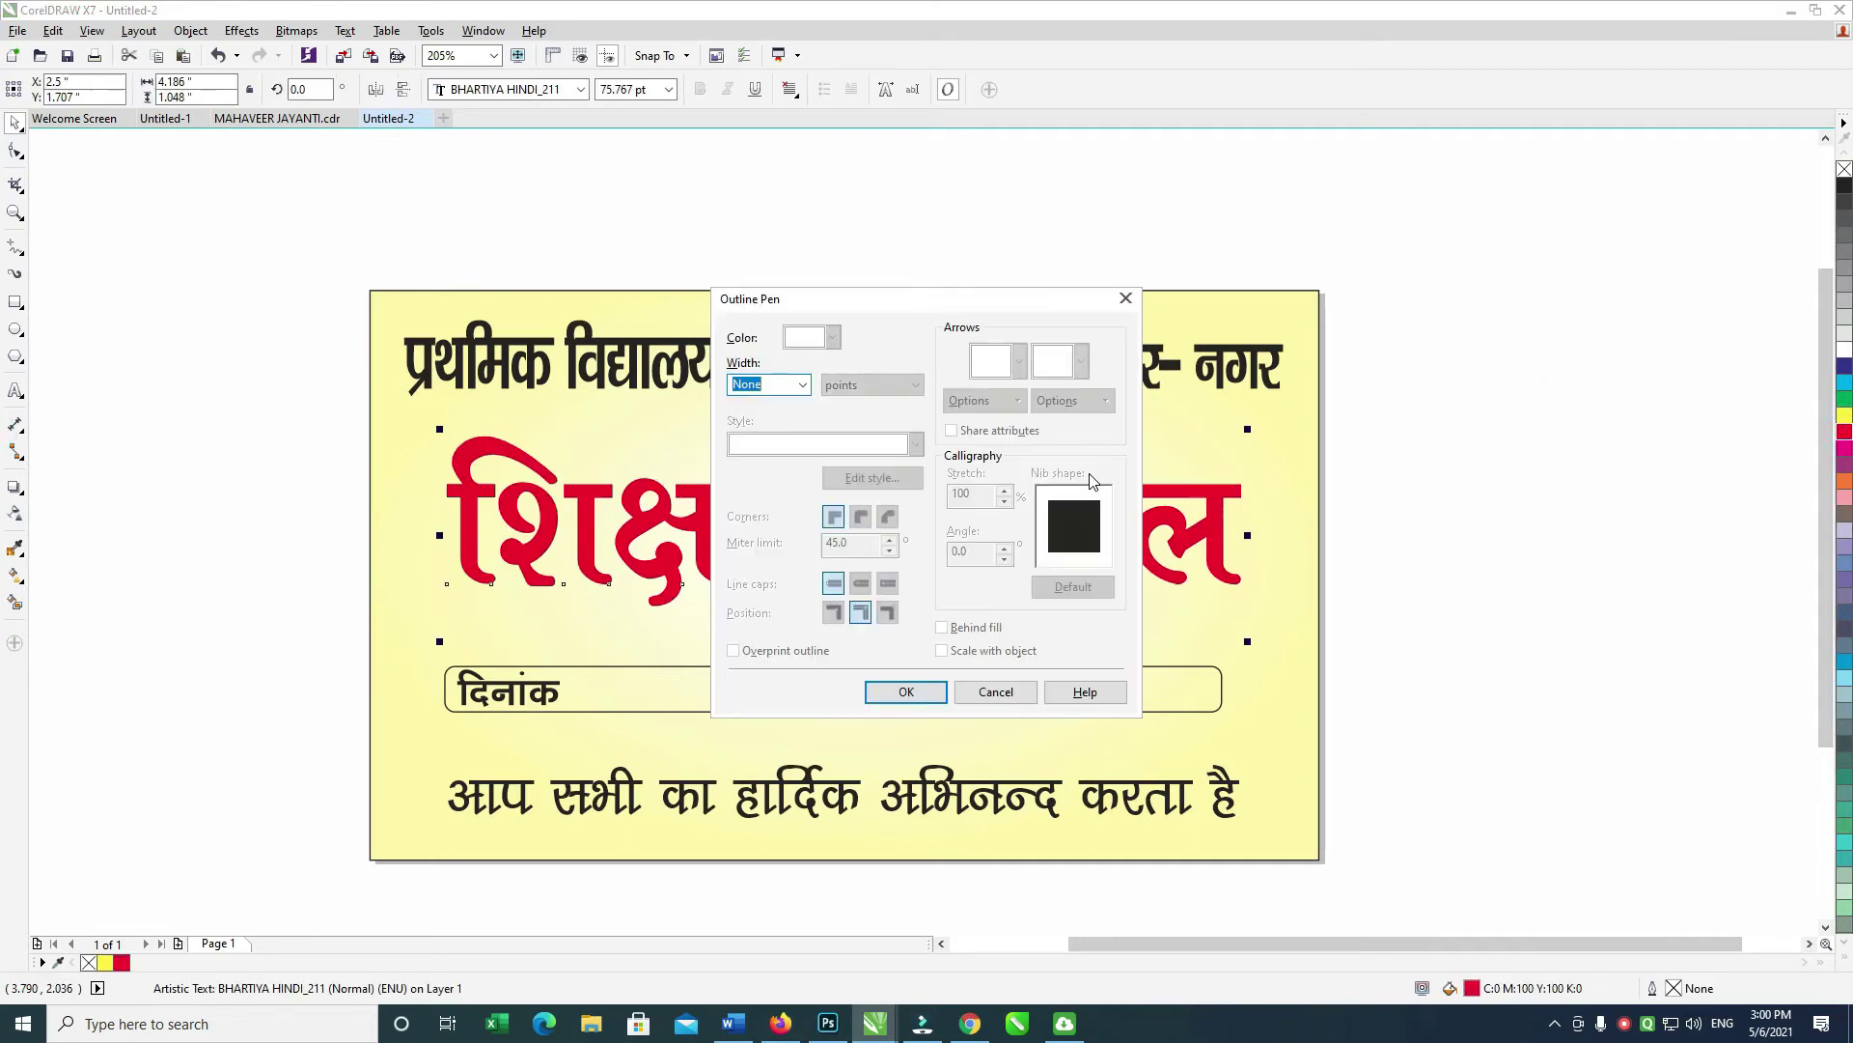
key(Return)
key(F12)
click(862, 518)
click(942, 629)
key(Return)
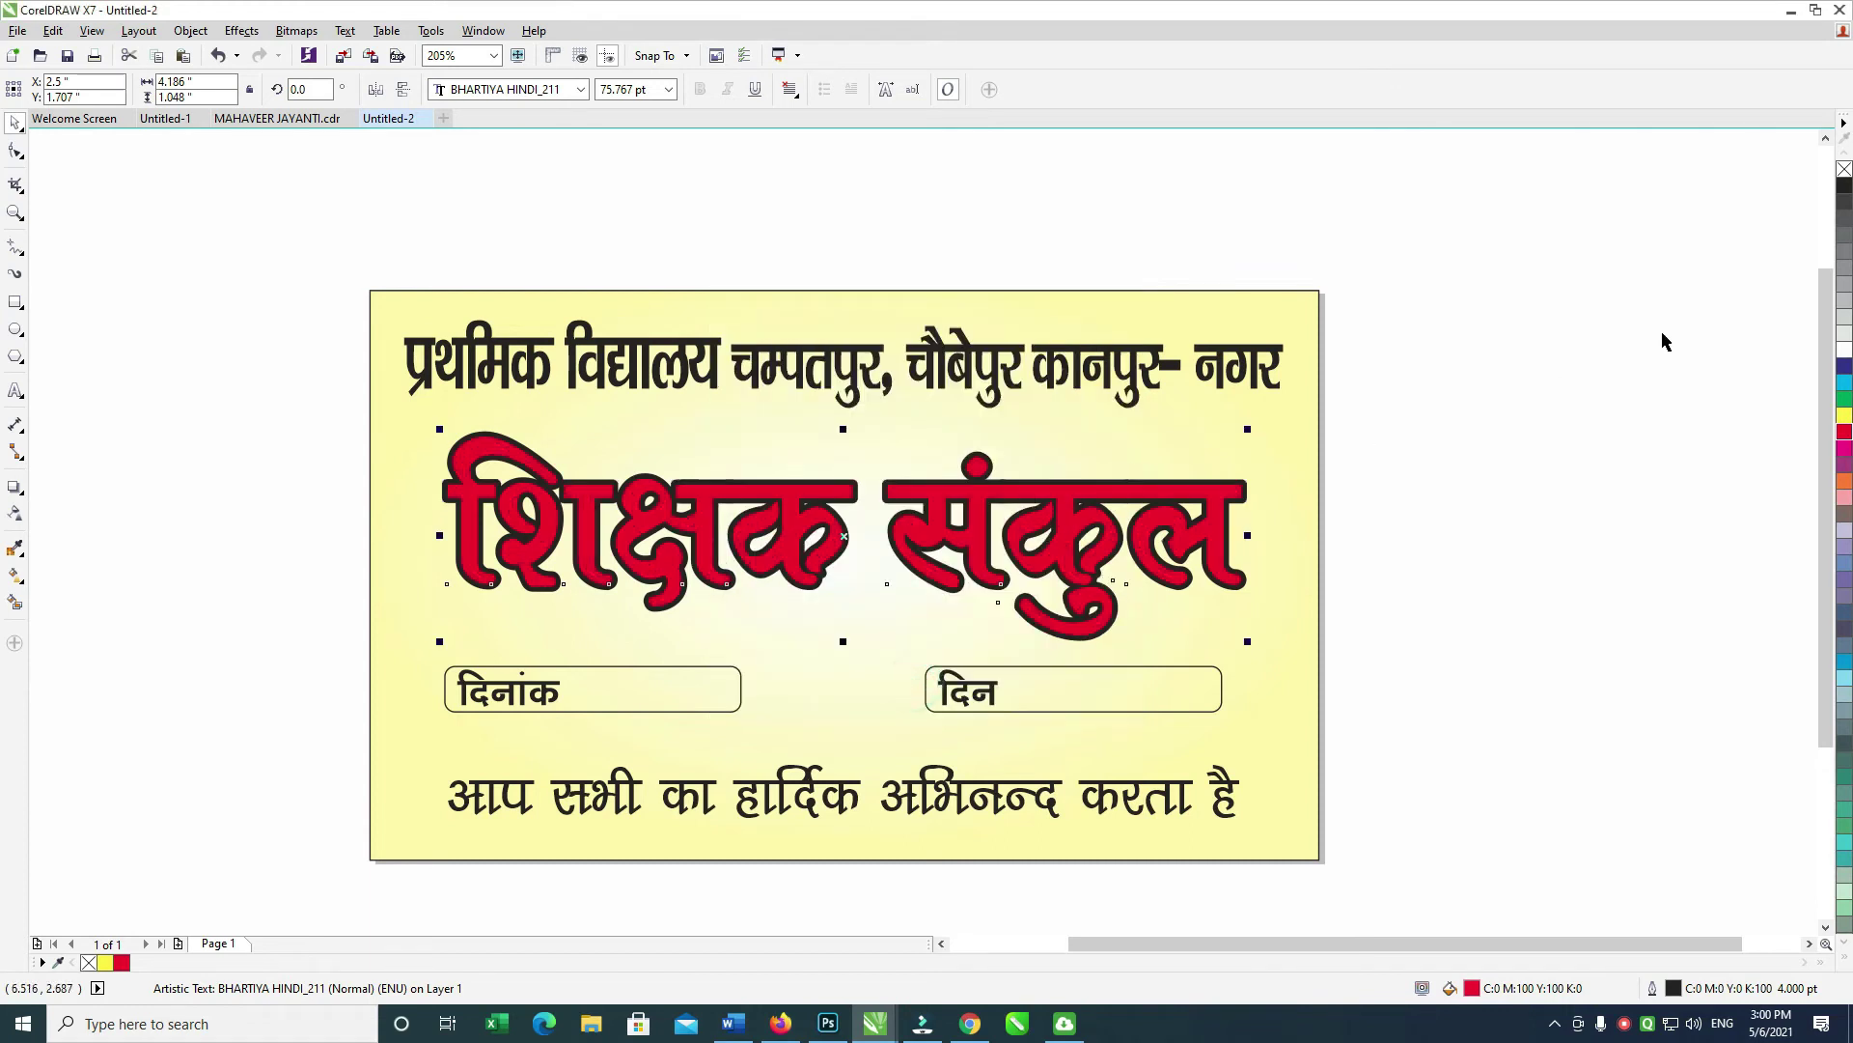
right_click(1845, 349)
click(1595, 320)
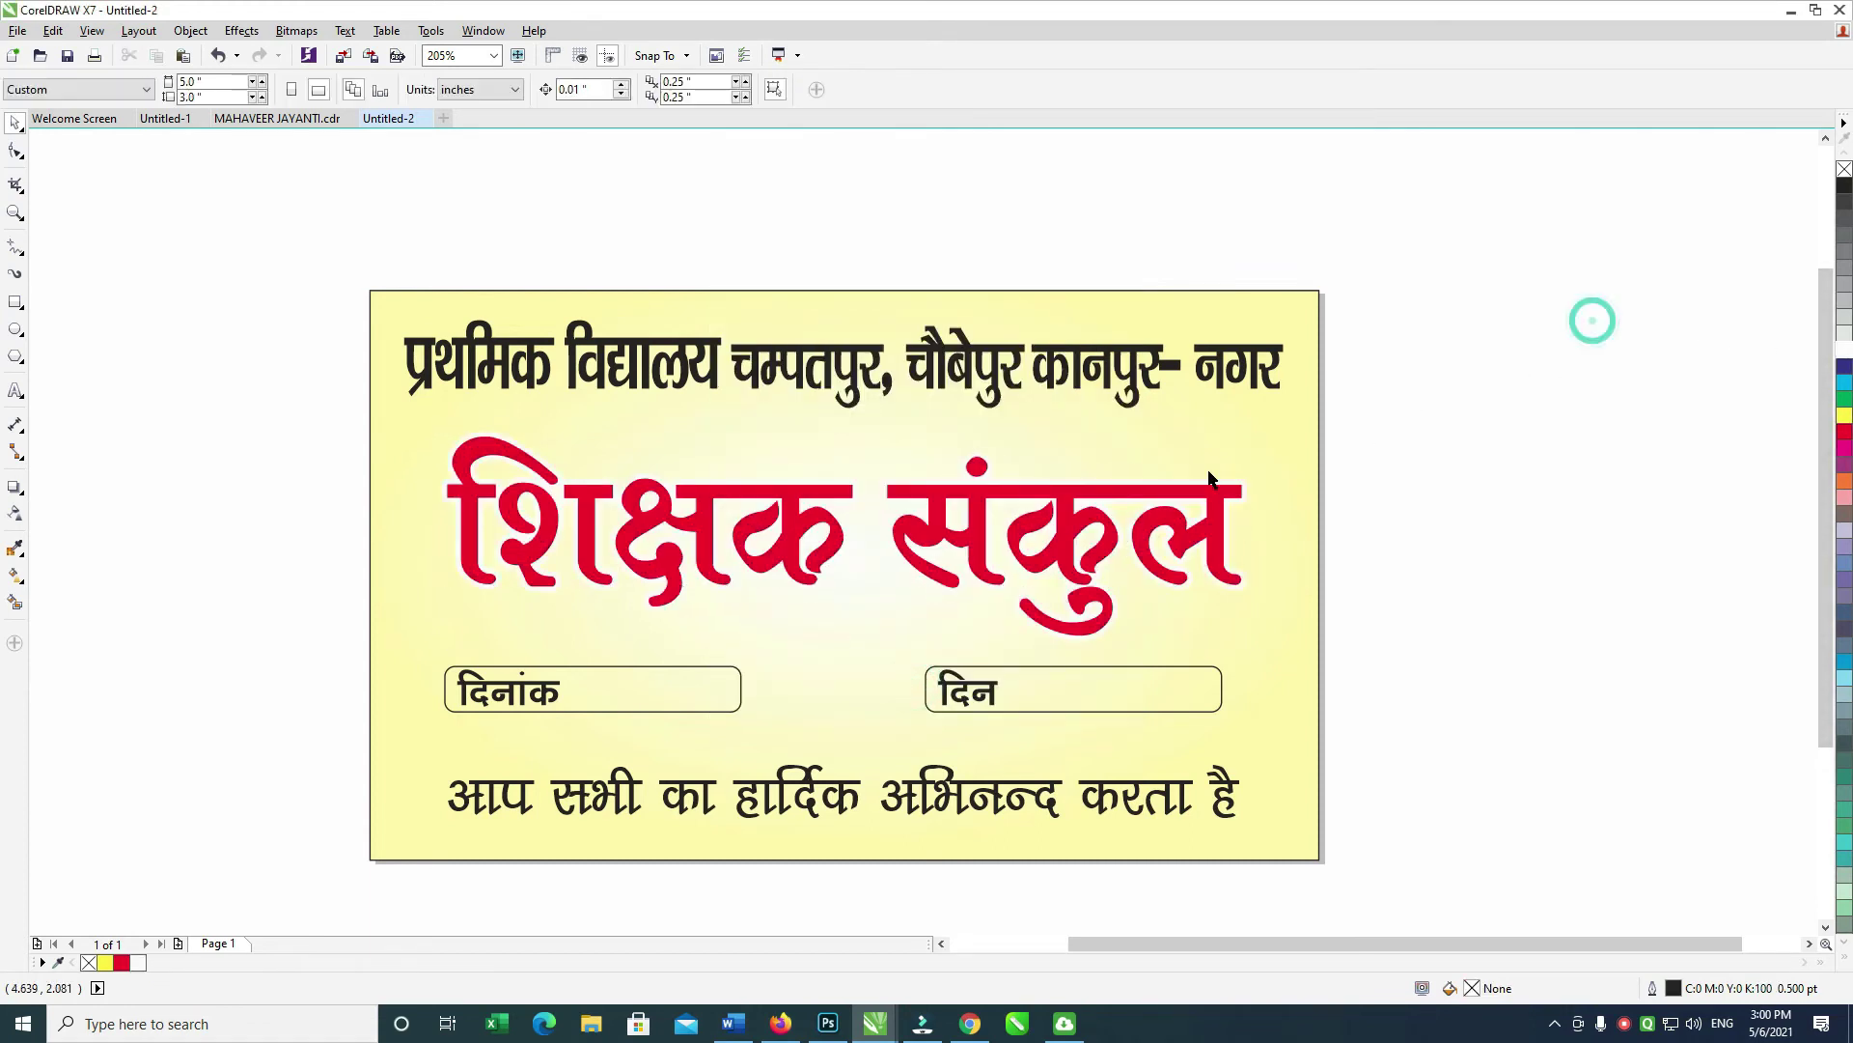
Step: Increase the heading's white outline width to 5 pt
click(1139, 497)
key(F12)
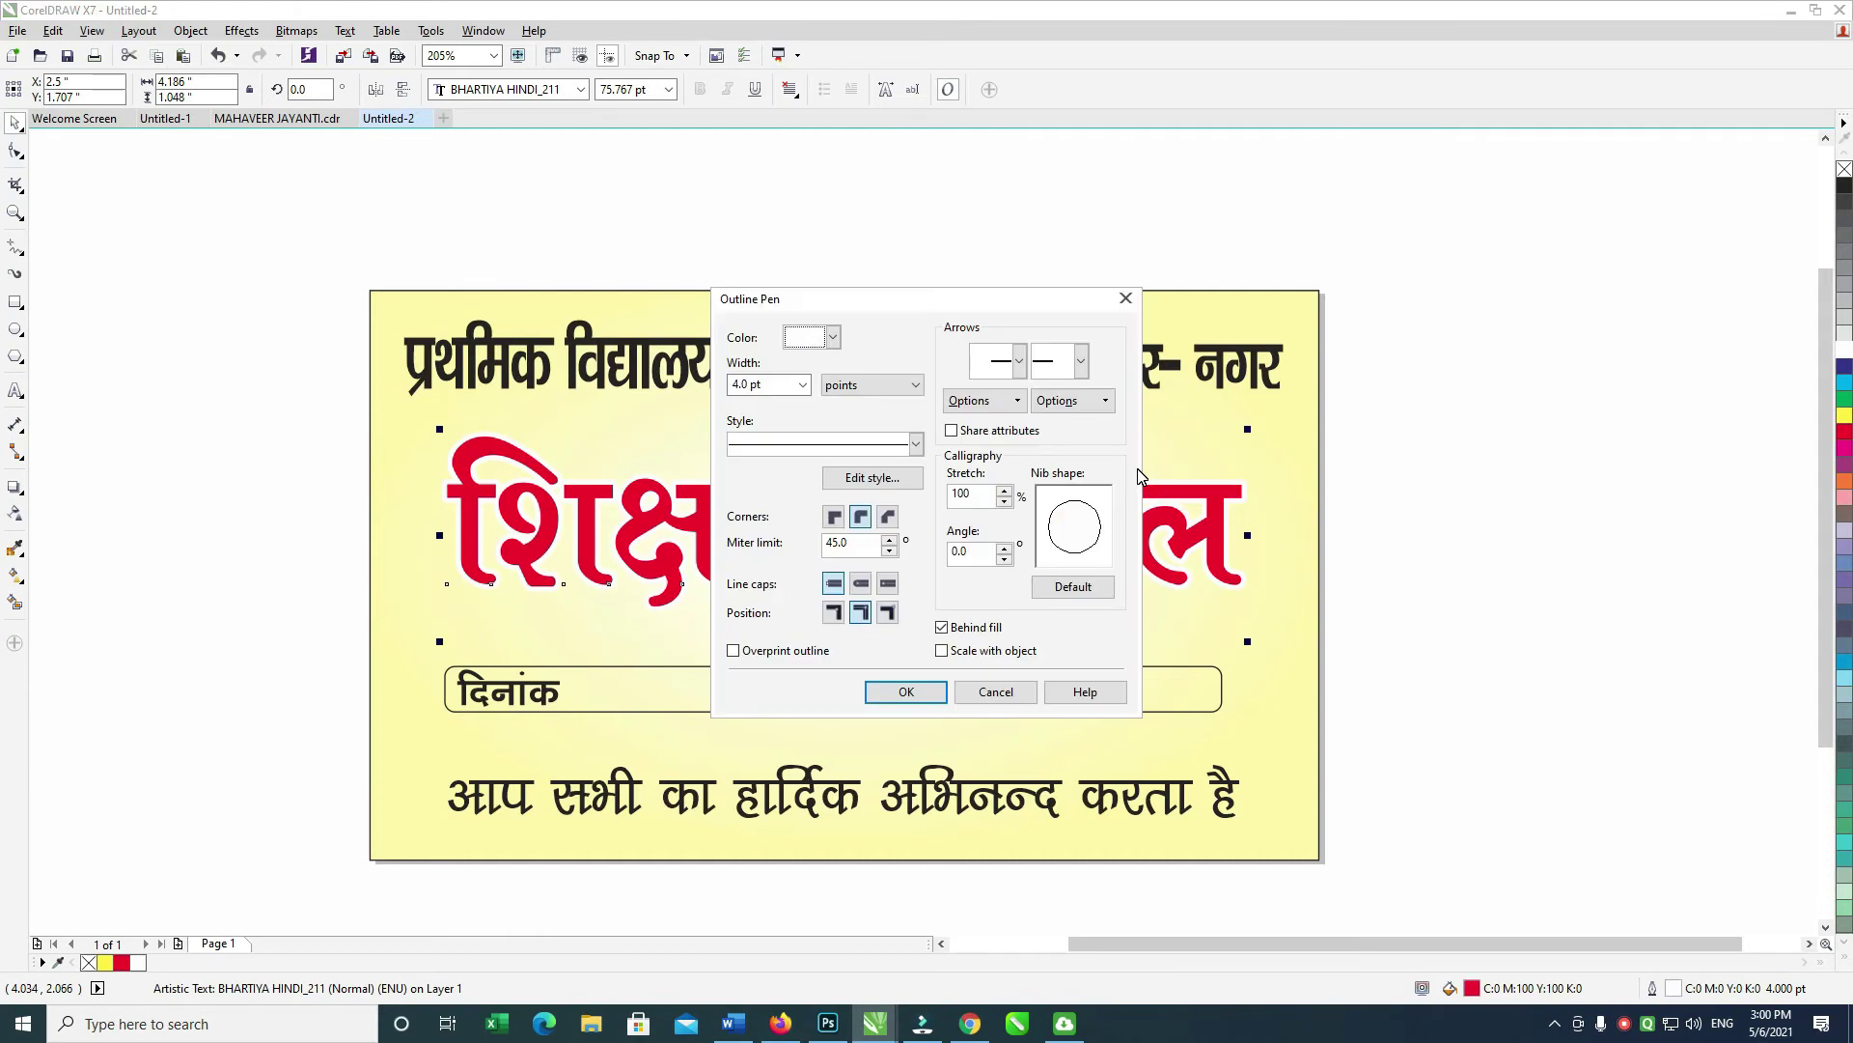
key(Return)
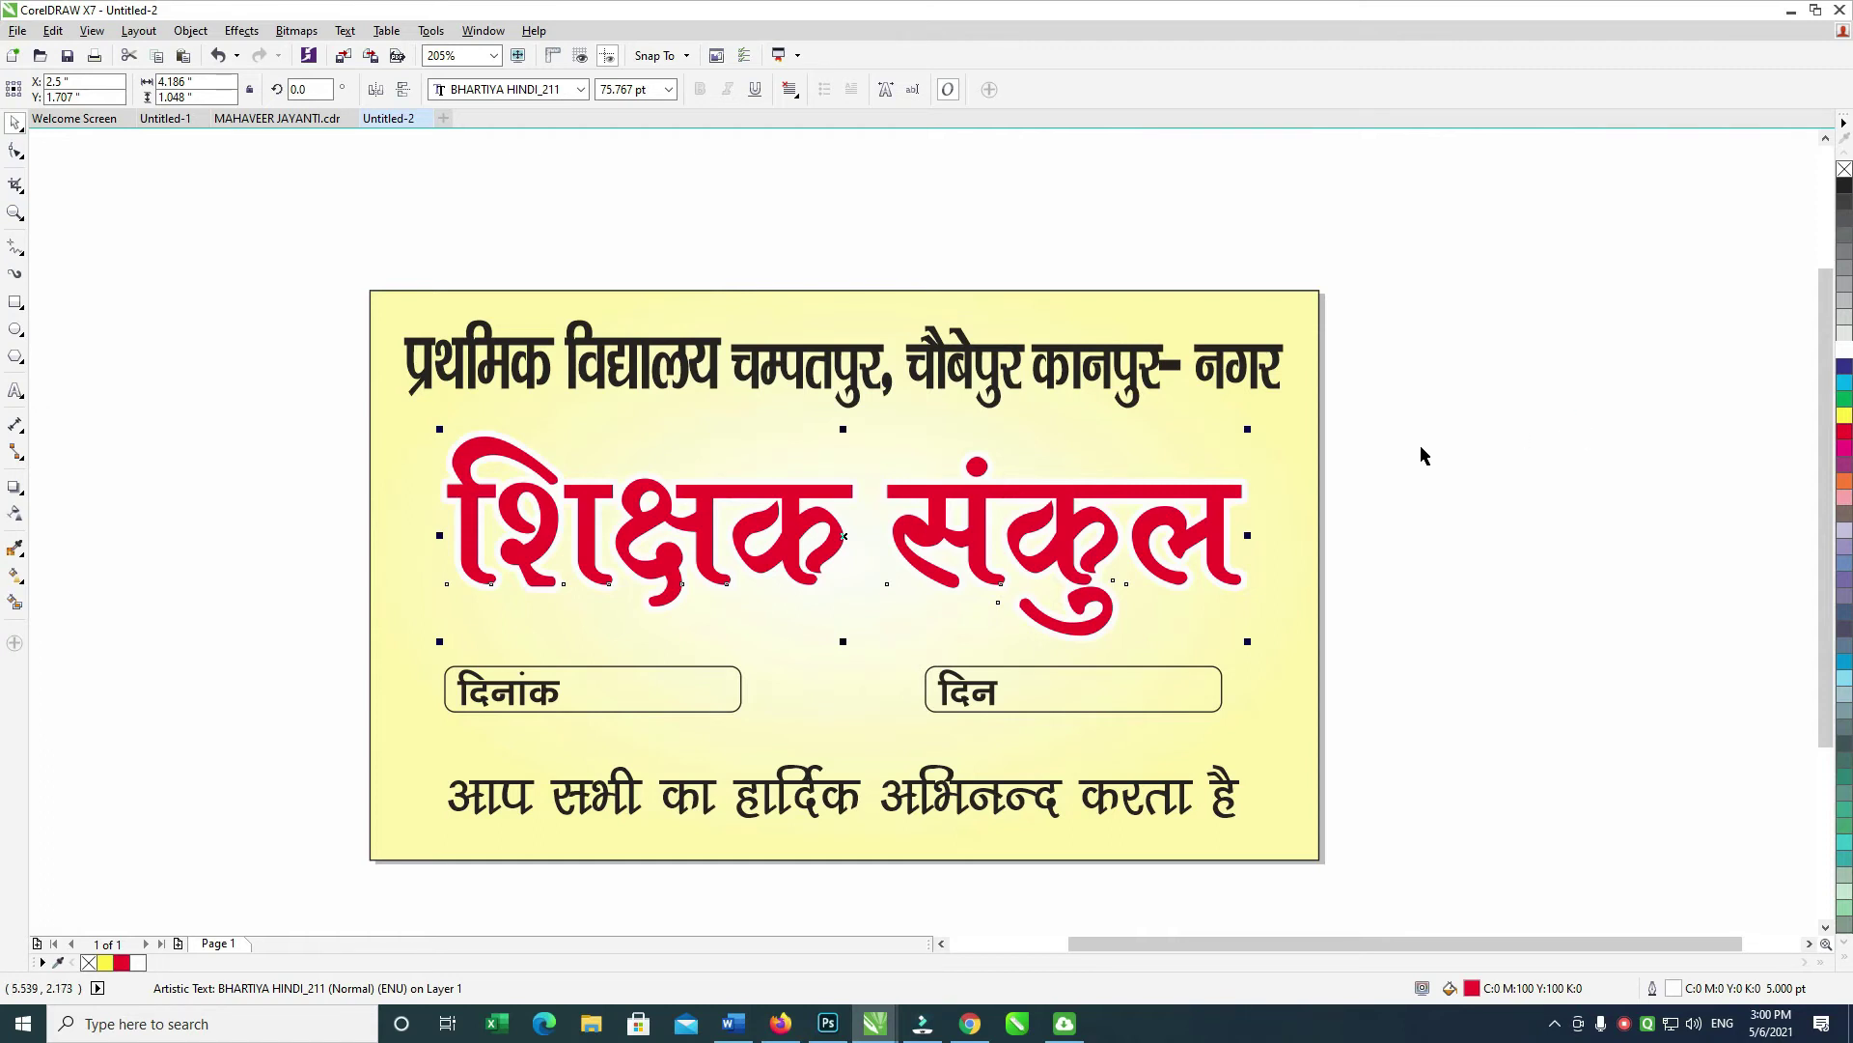
Step: Duplicate the heading and nudge the copy 0.06 inch right and 0.05 inch down
key(Right)
key(Right)
key(Down)
key(Down)
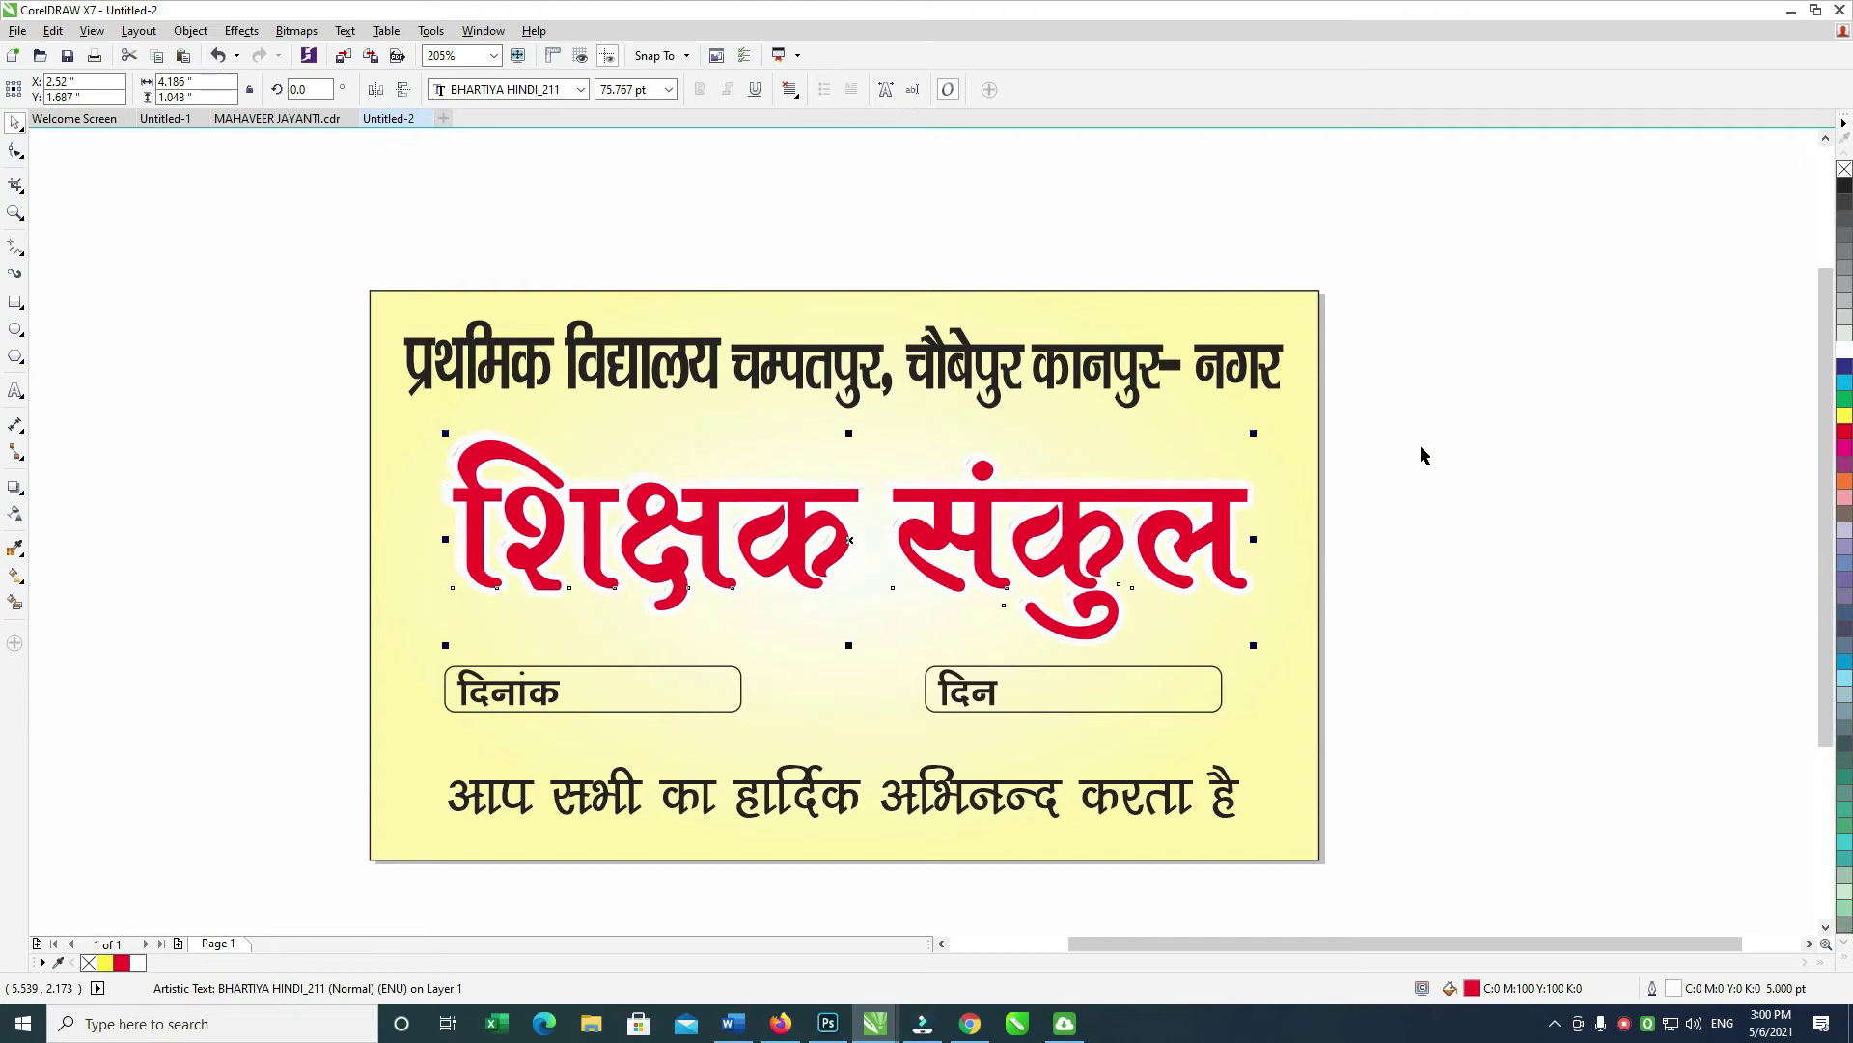
key(Right)
key(Right)
key(Down)
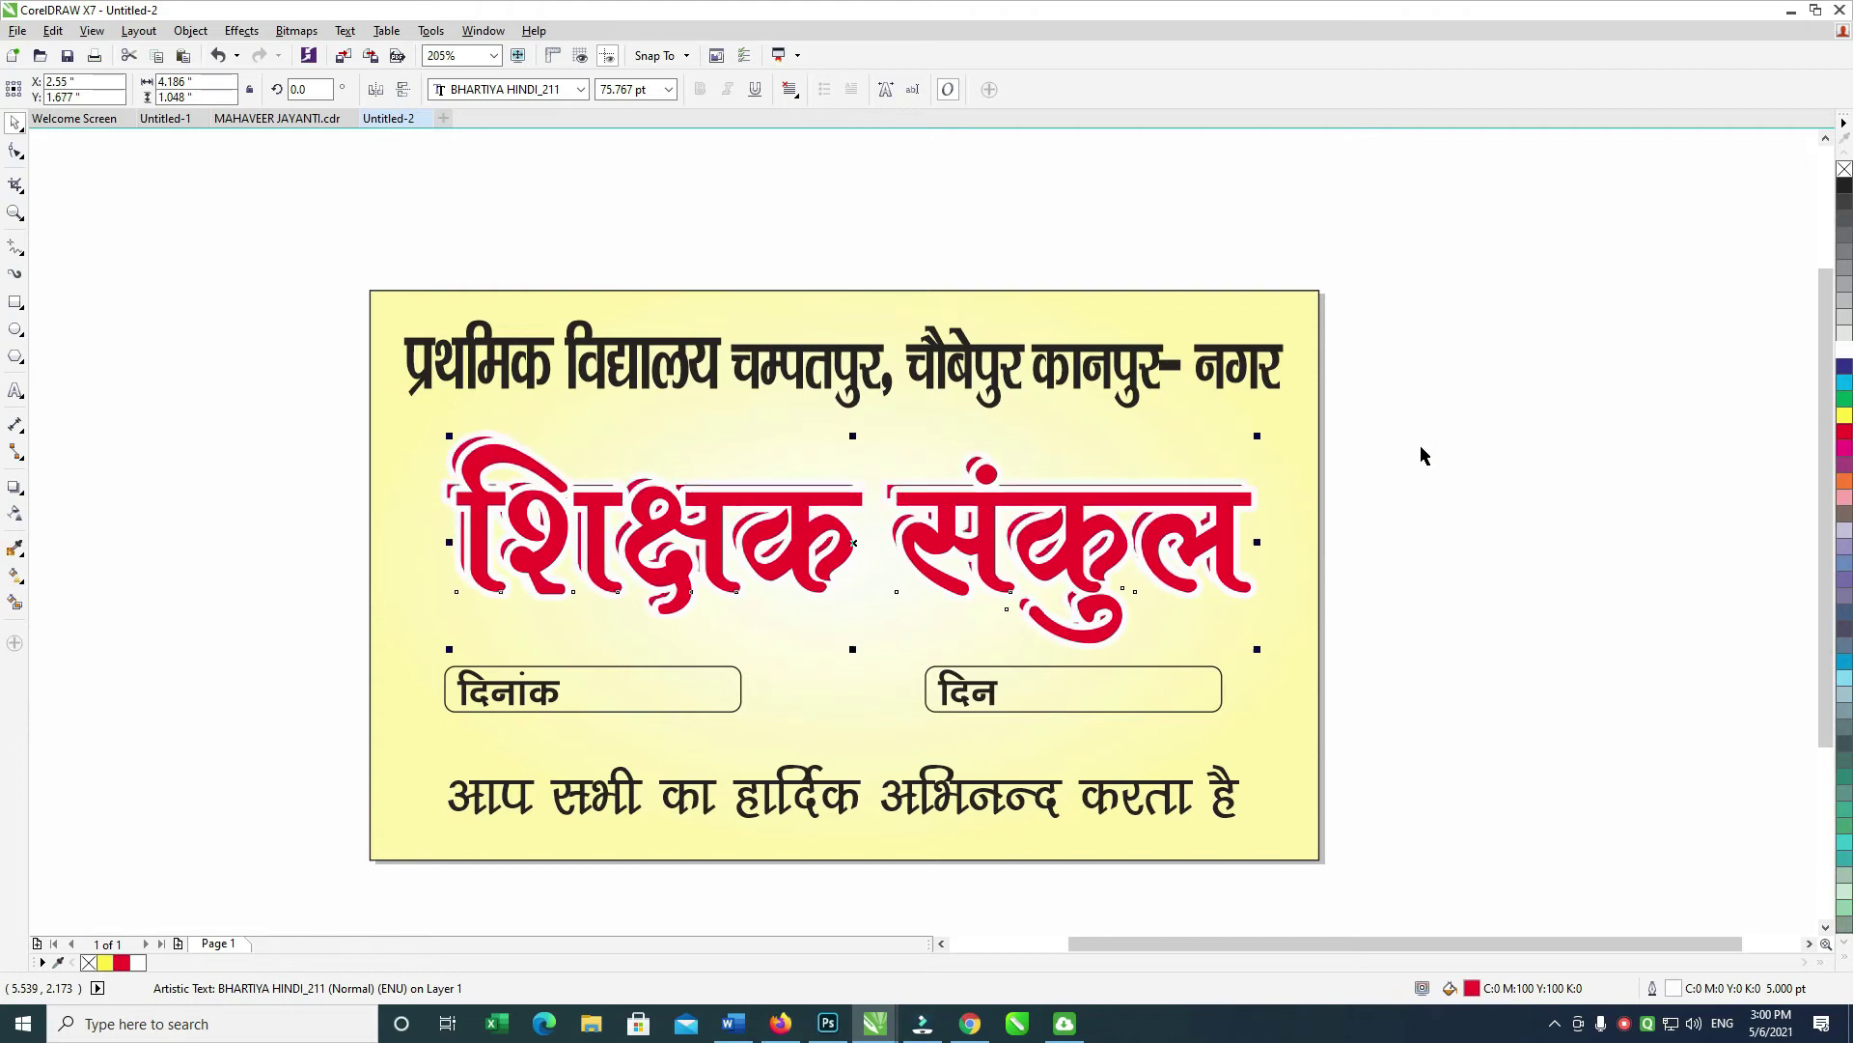
key(Right)
key(Down)
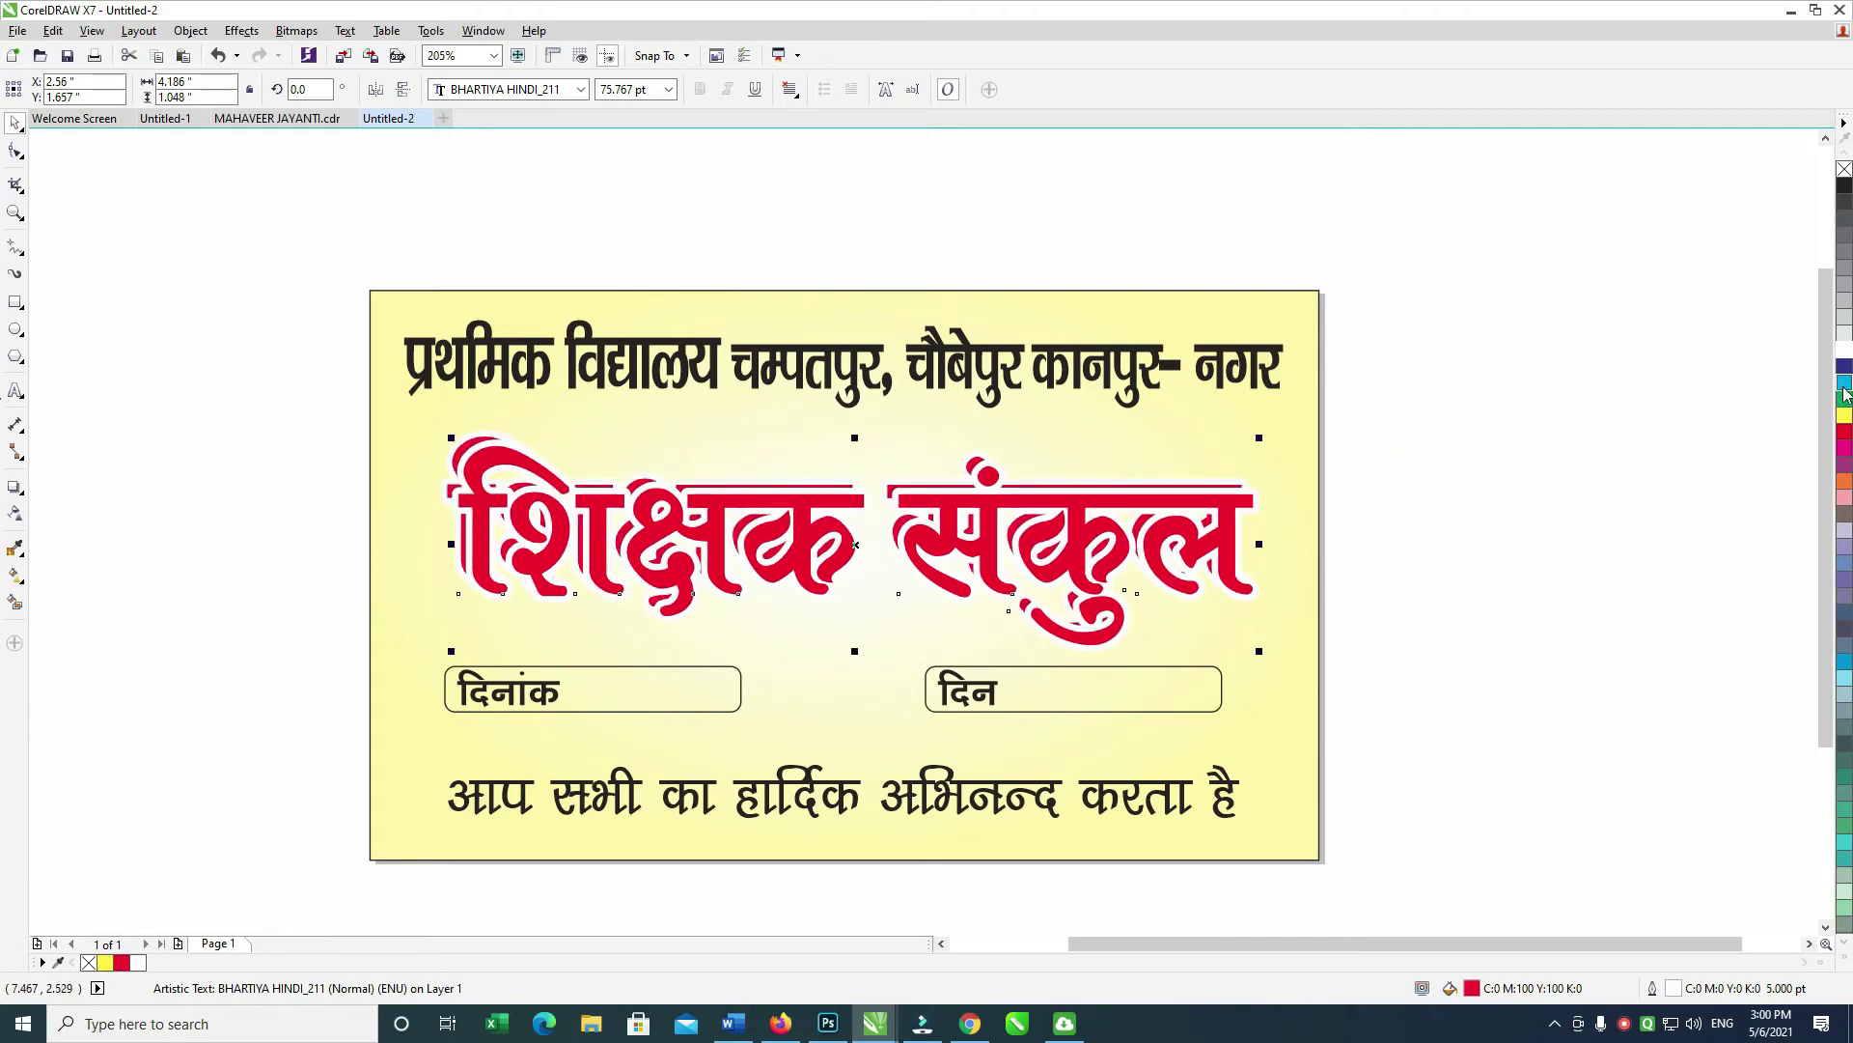
Step: Colour the offset copy's fill and outline cyan and place it behind the red heading
click(1844, 384)
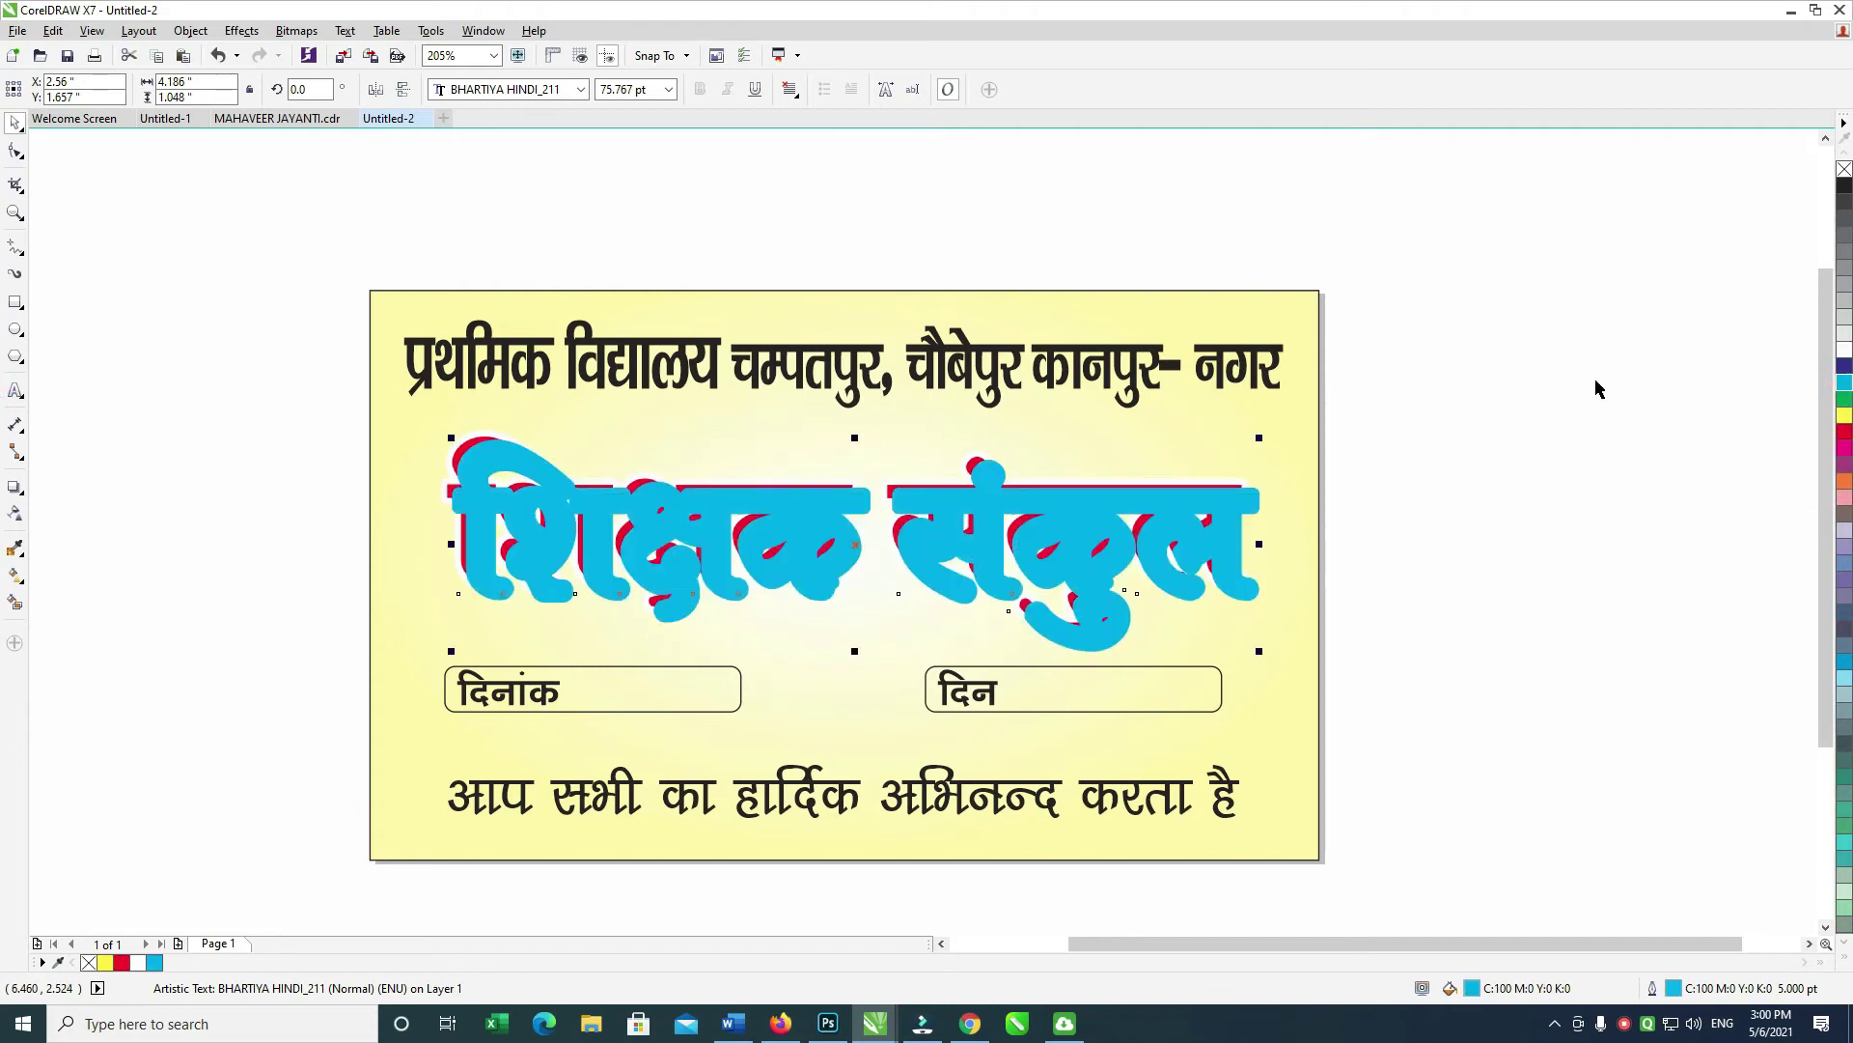
key(ctrl+Page_Down)
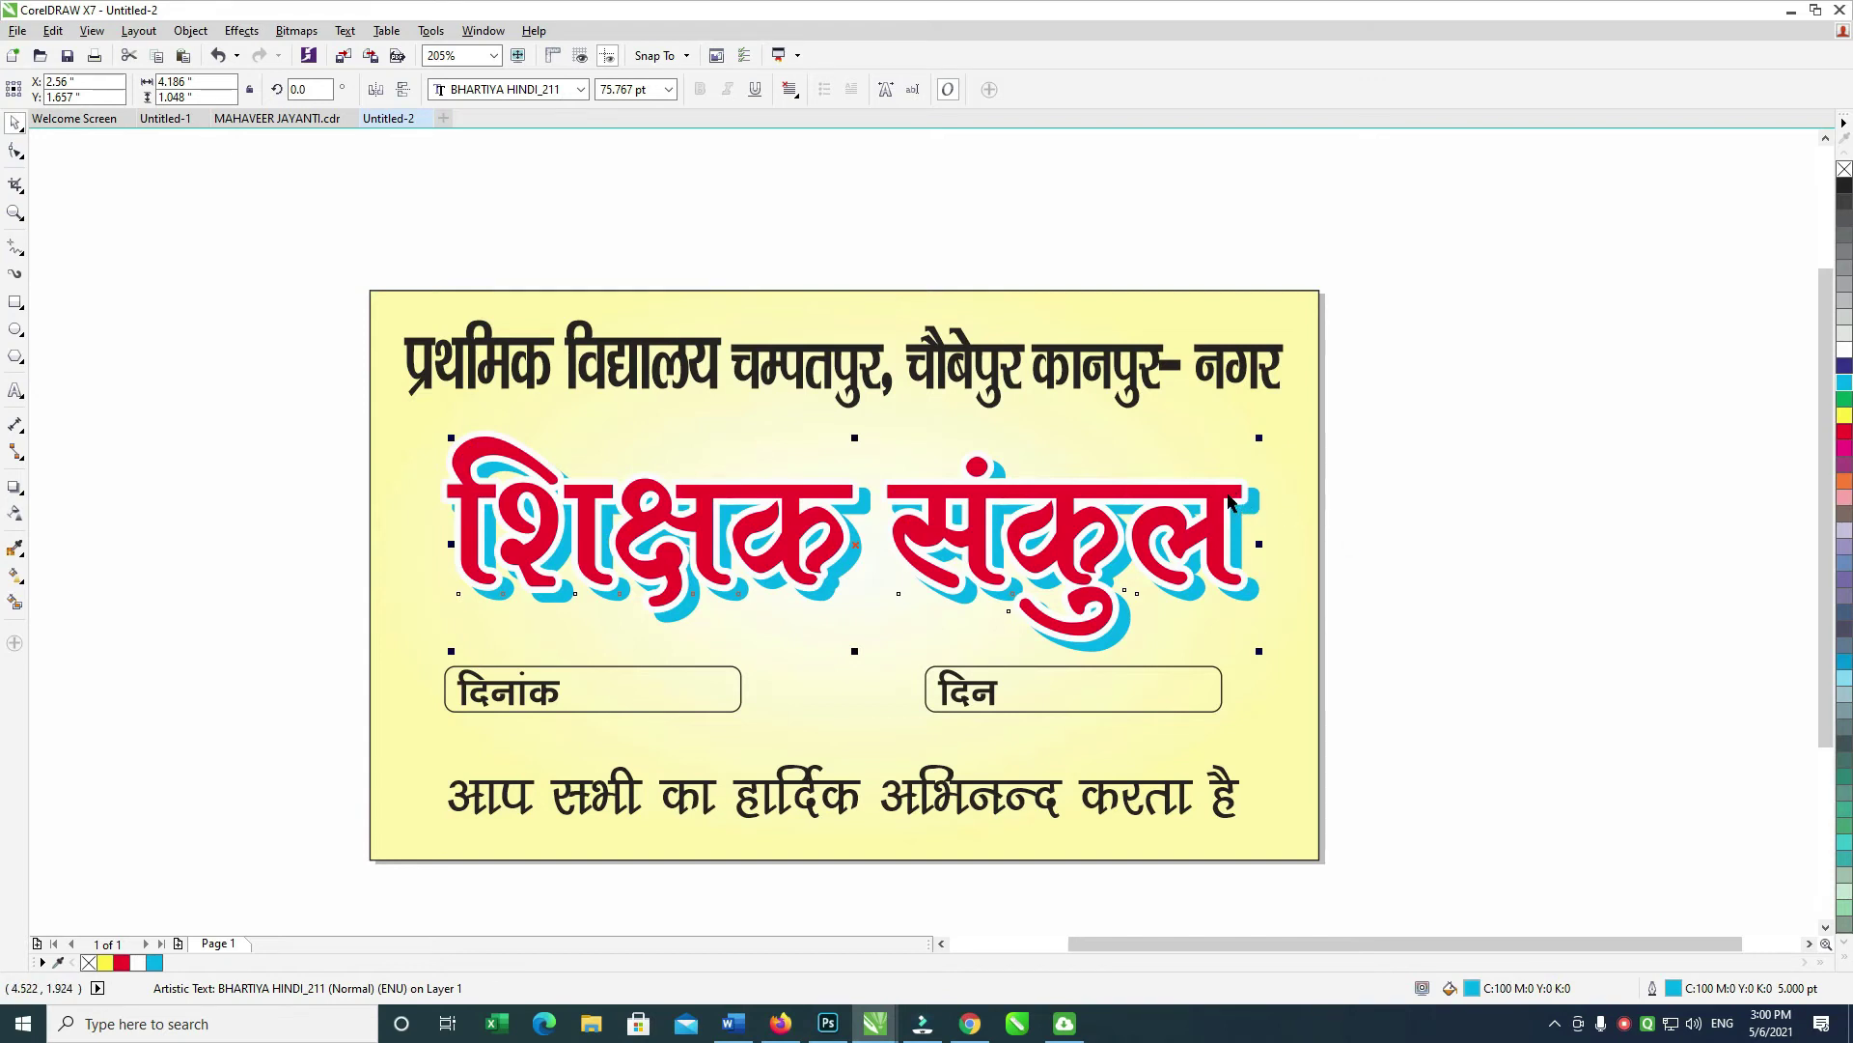
Step: Blend the red heading with its cyan copy using the Straight 10 Step preset
shift+click(1229, 500)
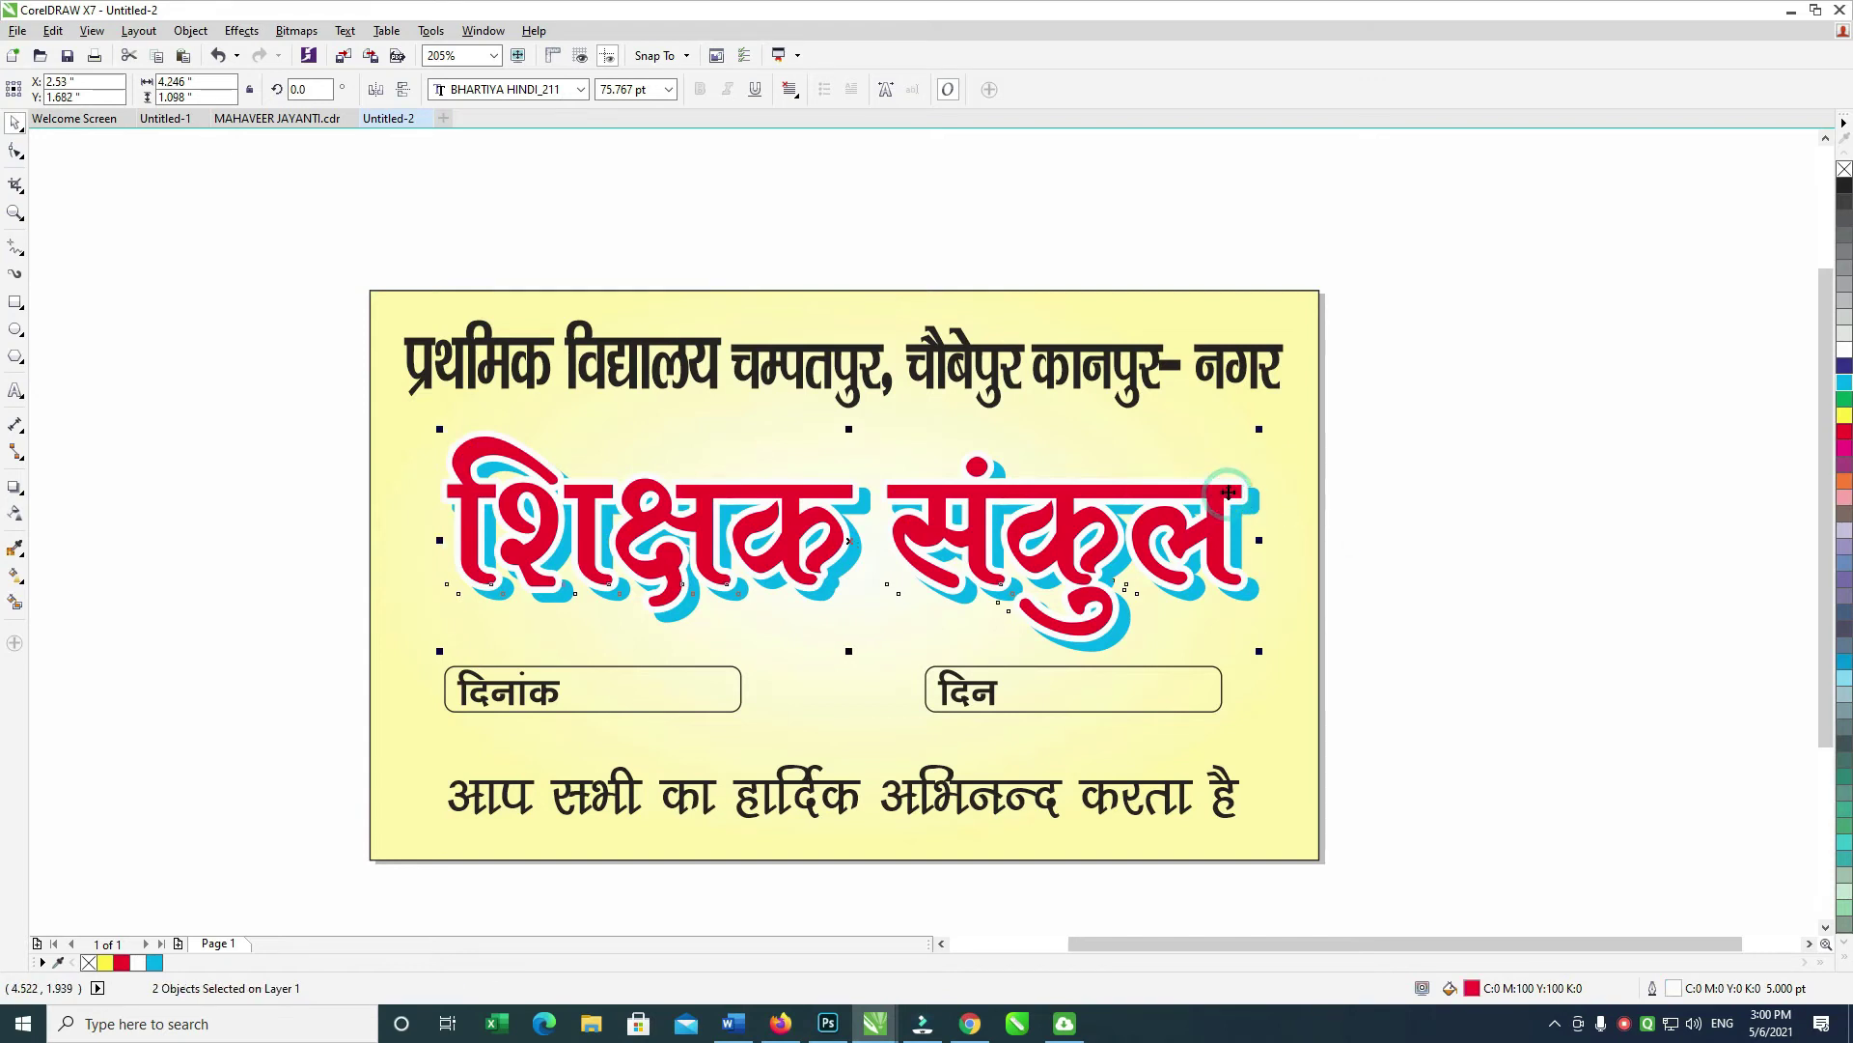
click(24, 495)
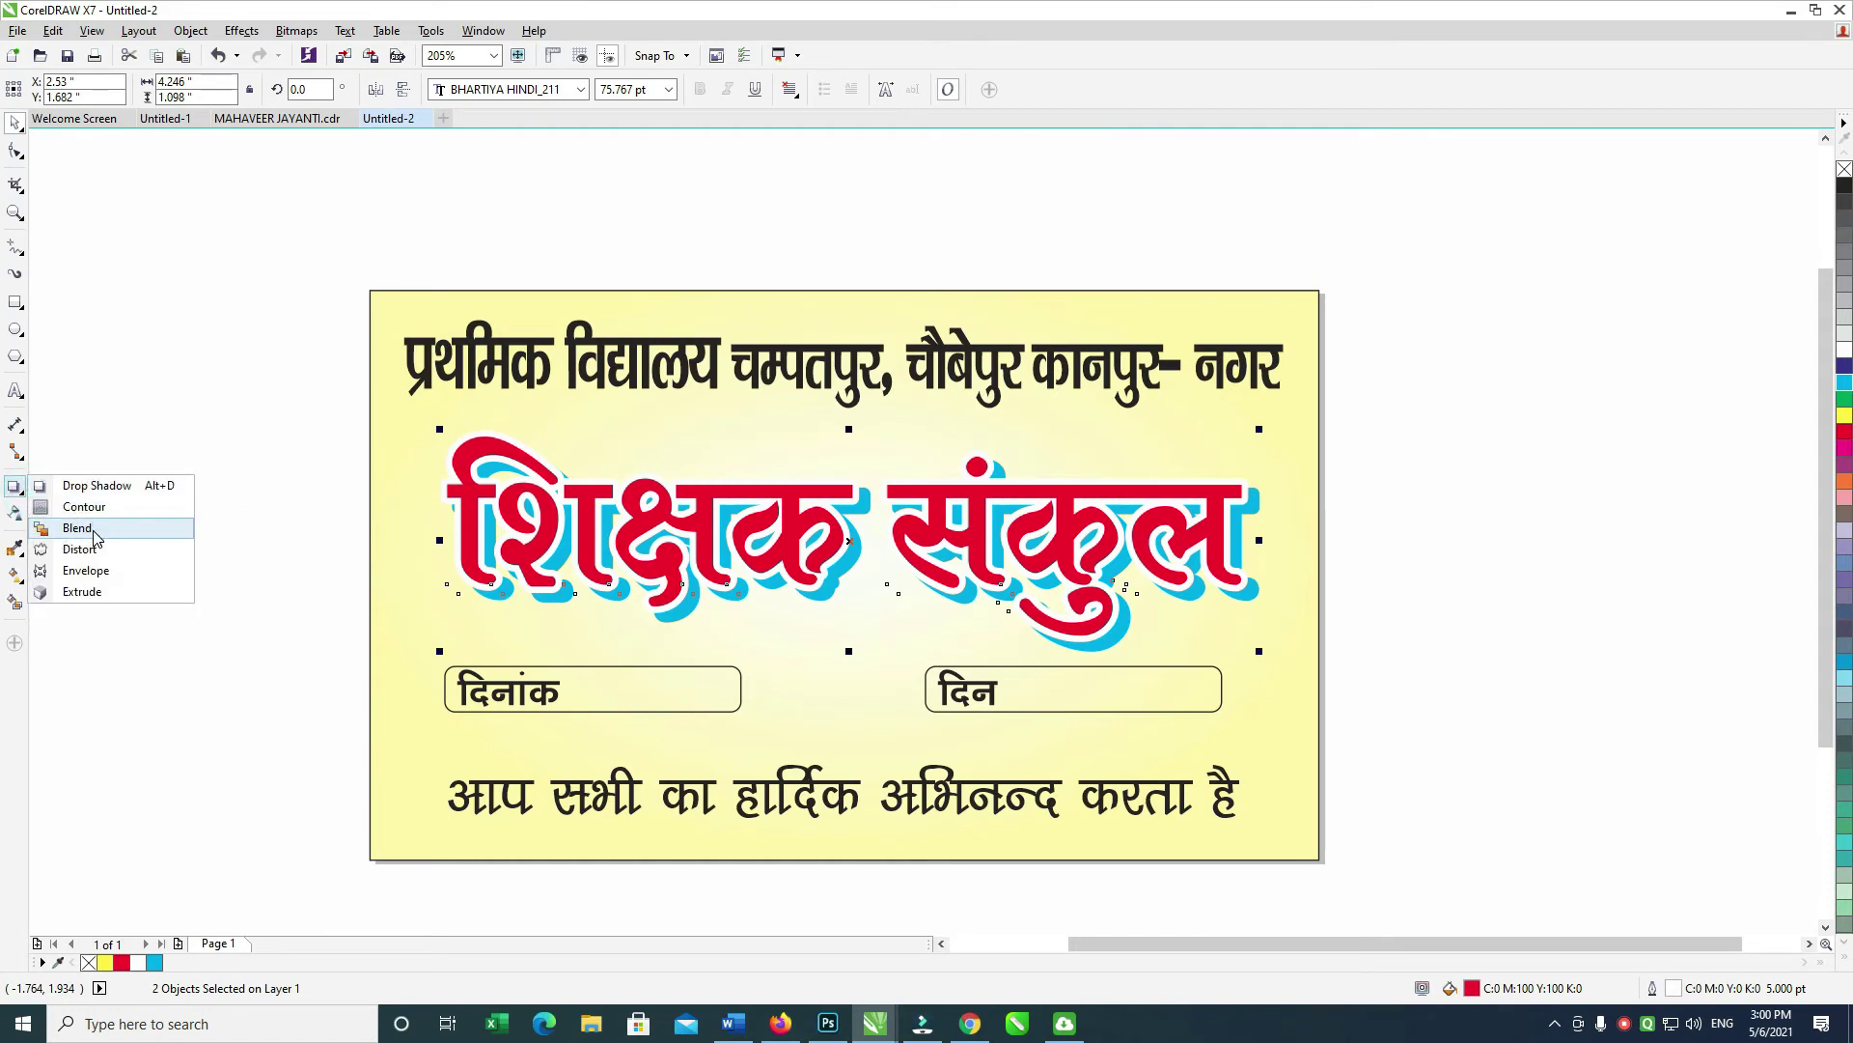
click(93, 537)
drag(1100, 649, 844, 540)
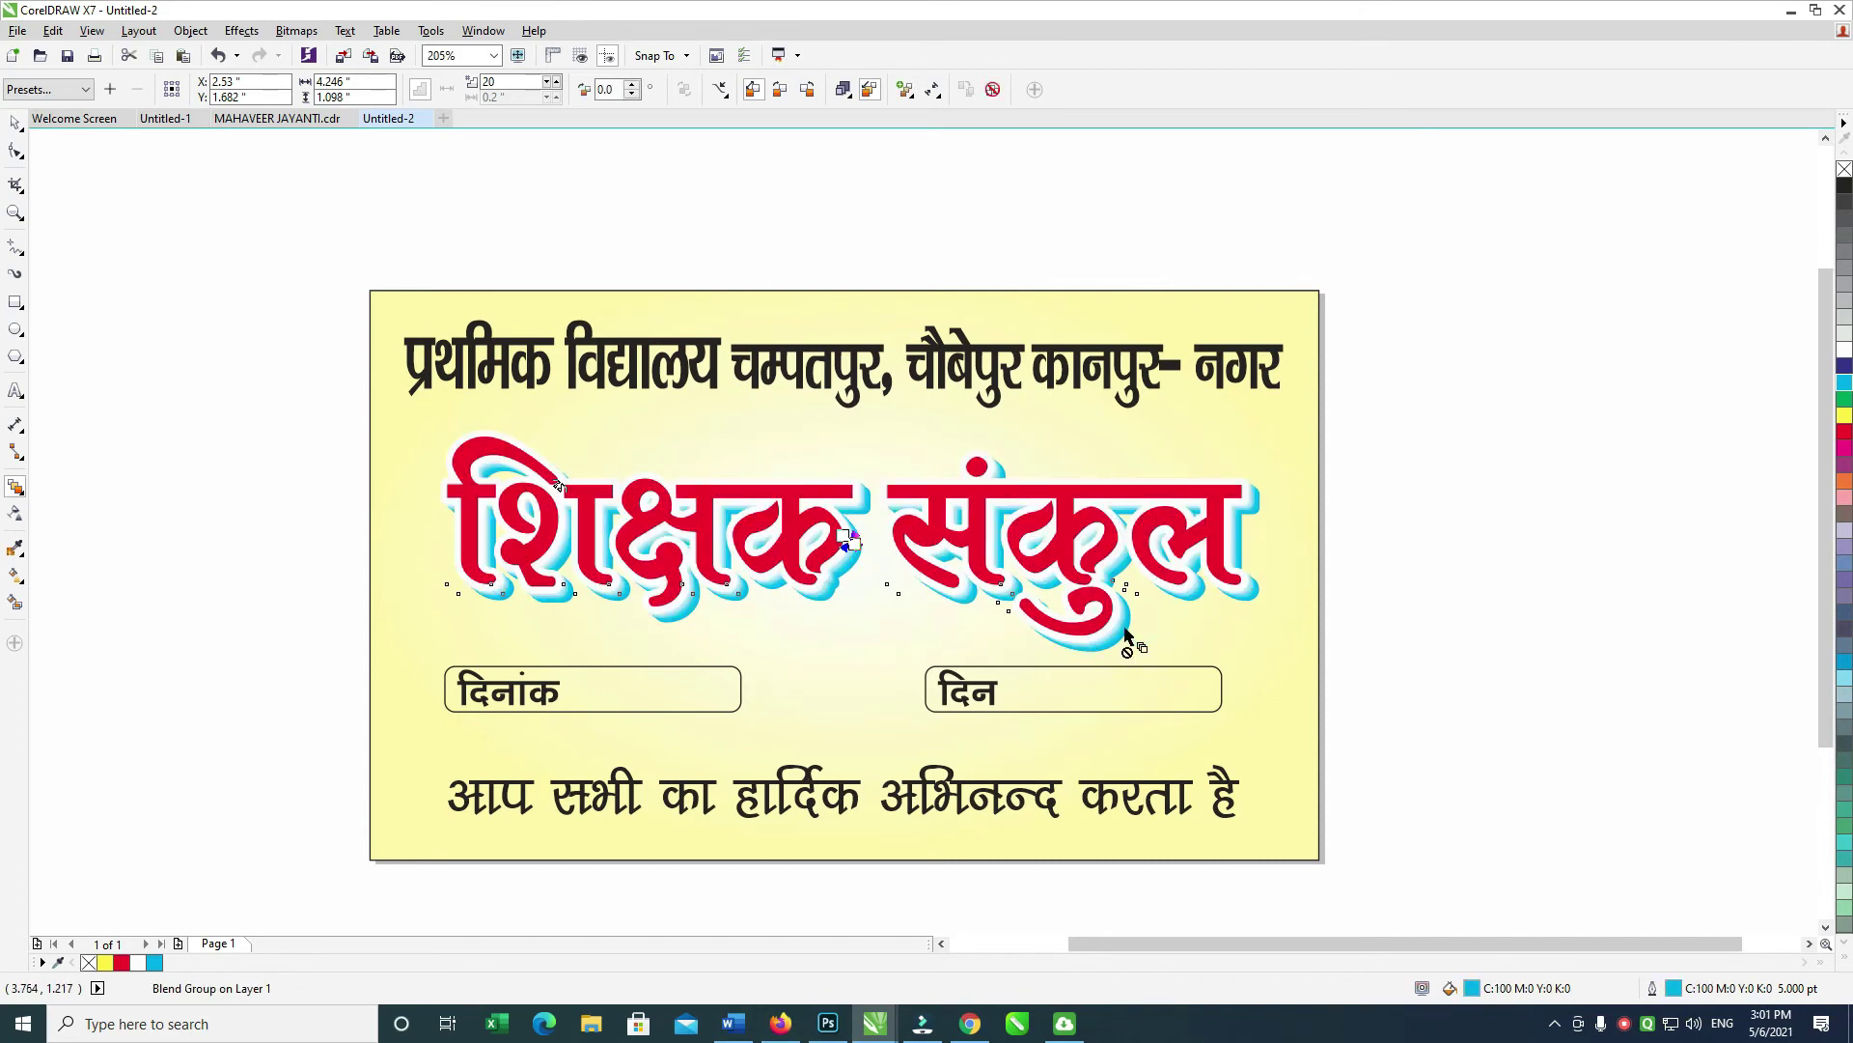
key(ctrl+z)
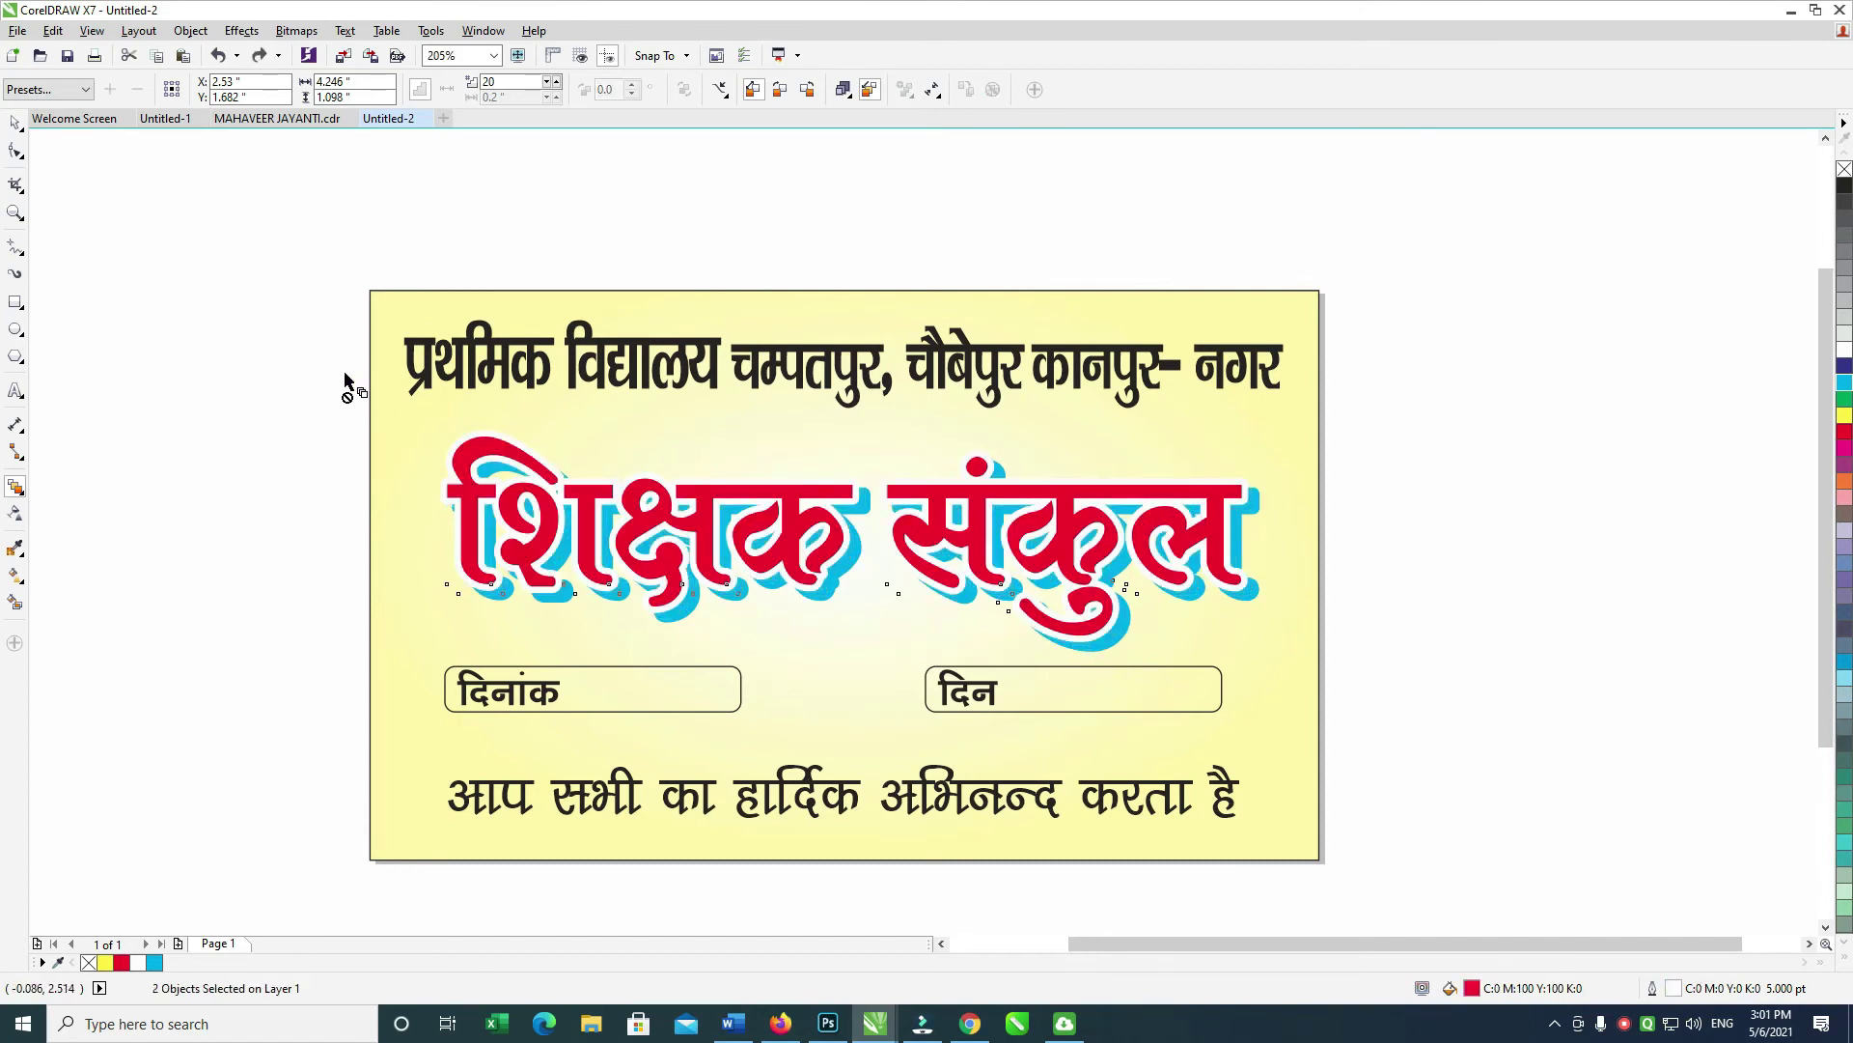
click(53, 94)
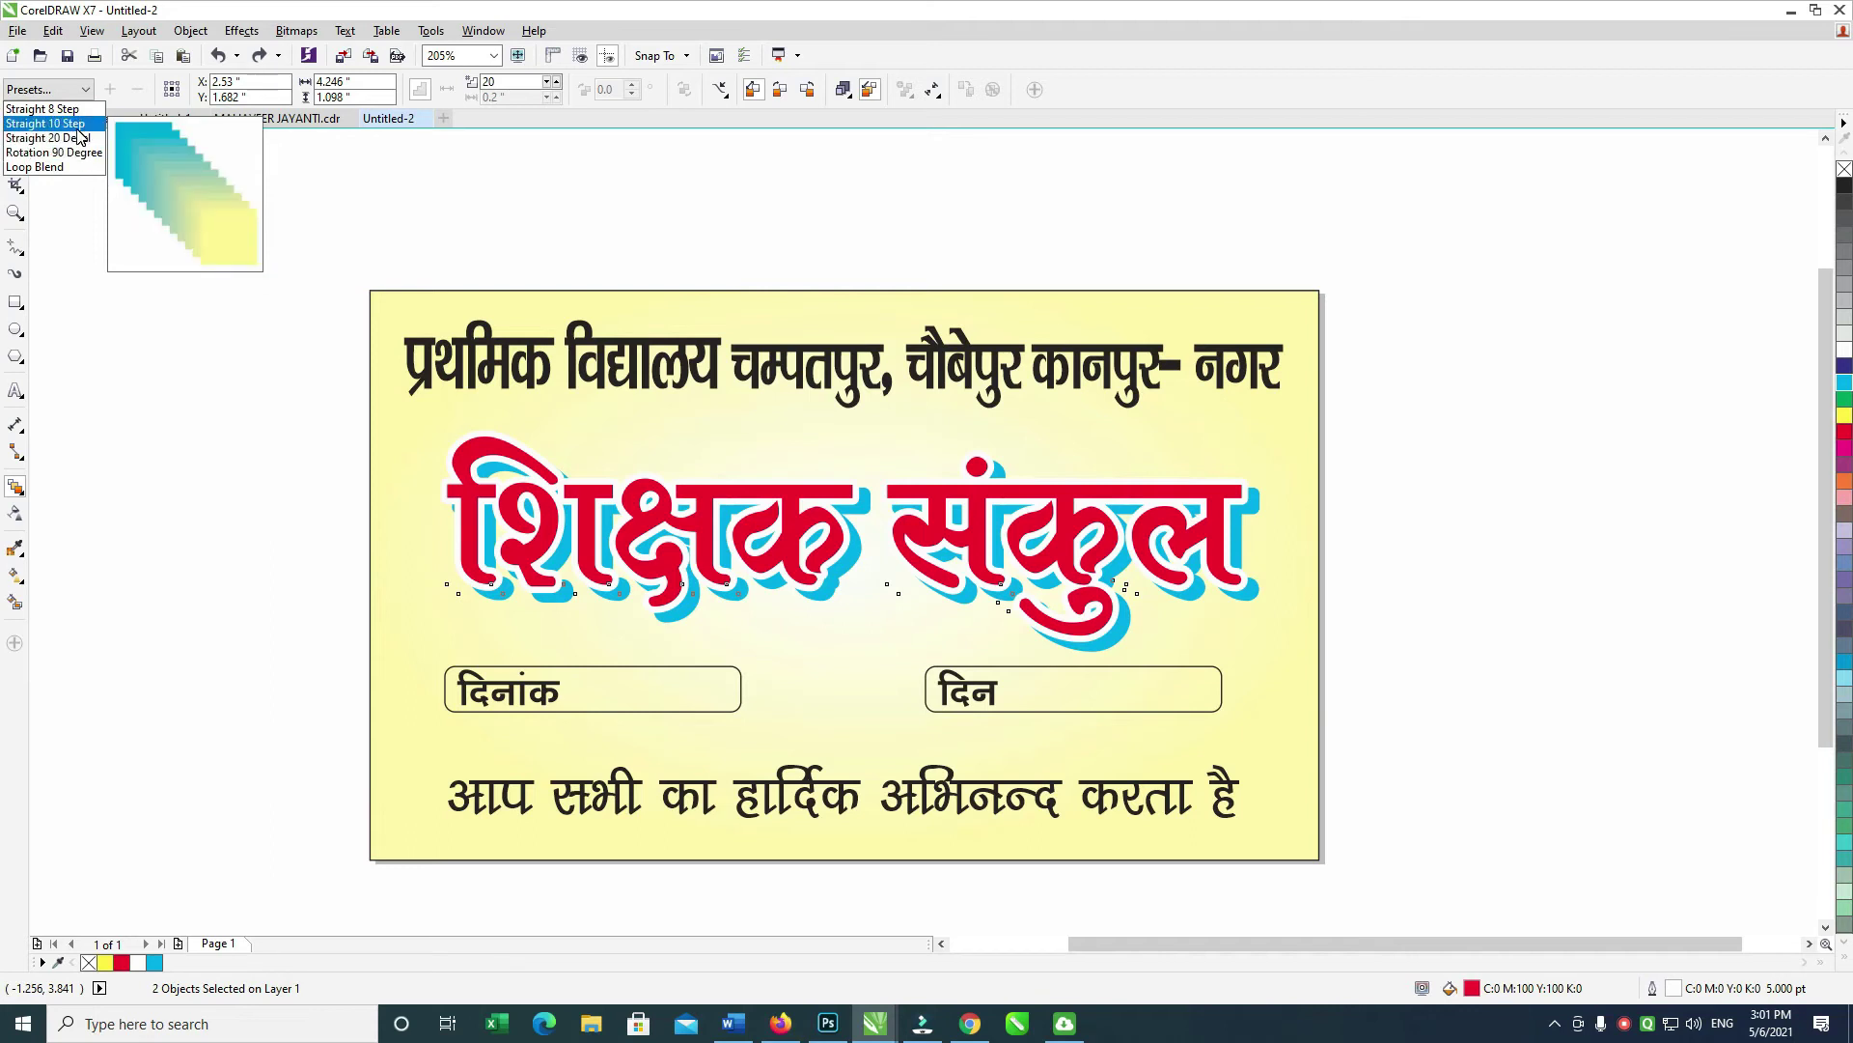
click(58, 124)
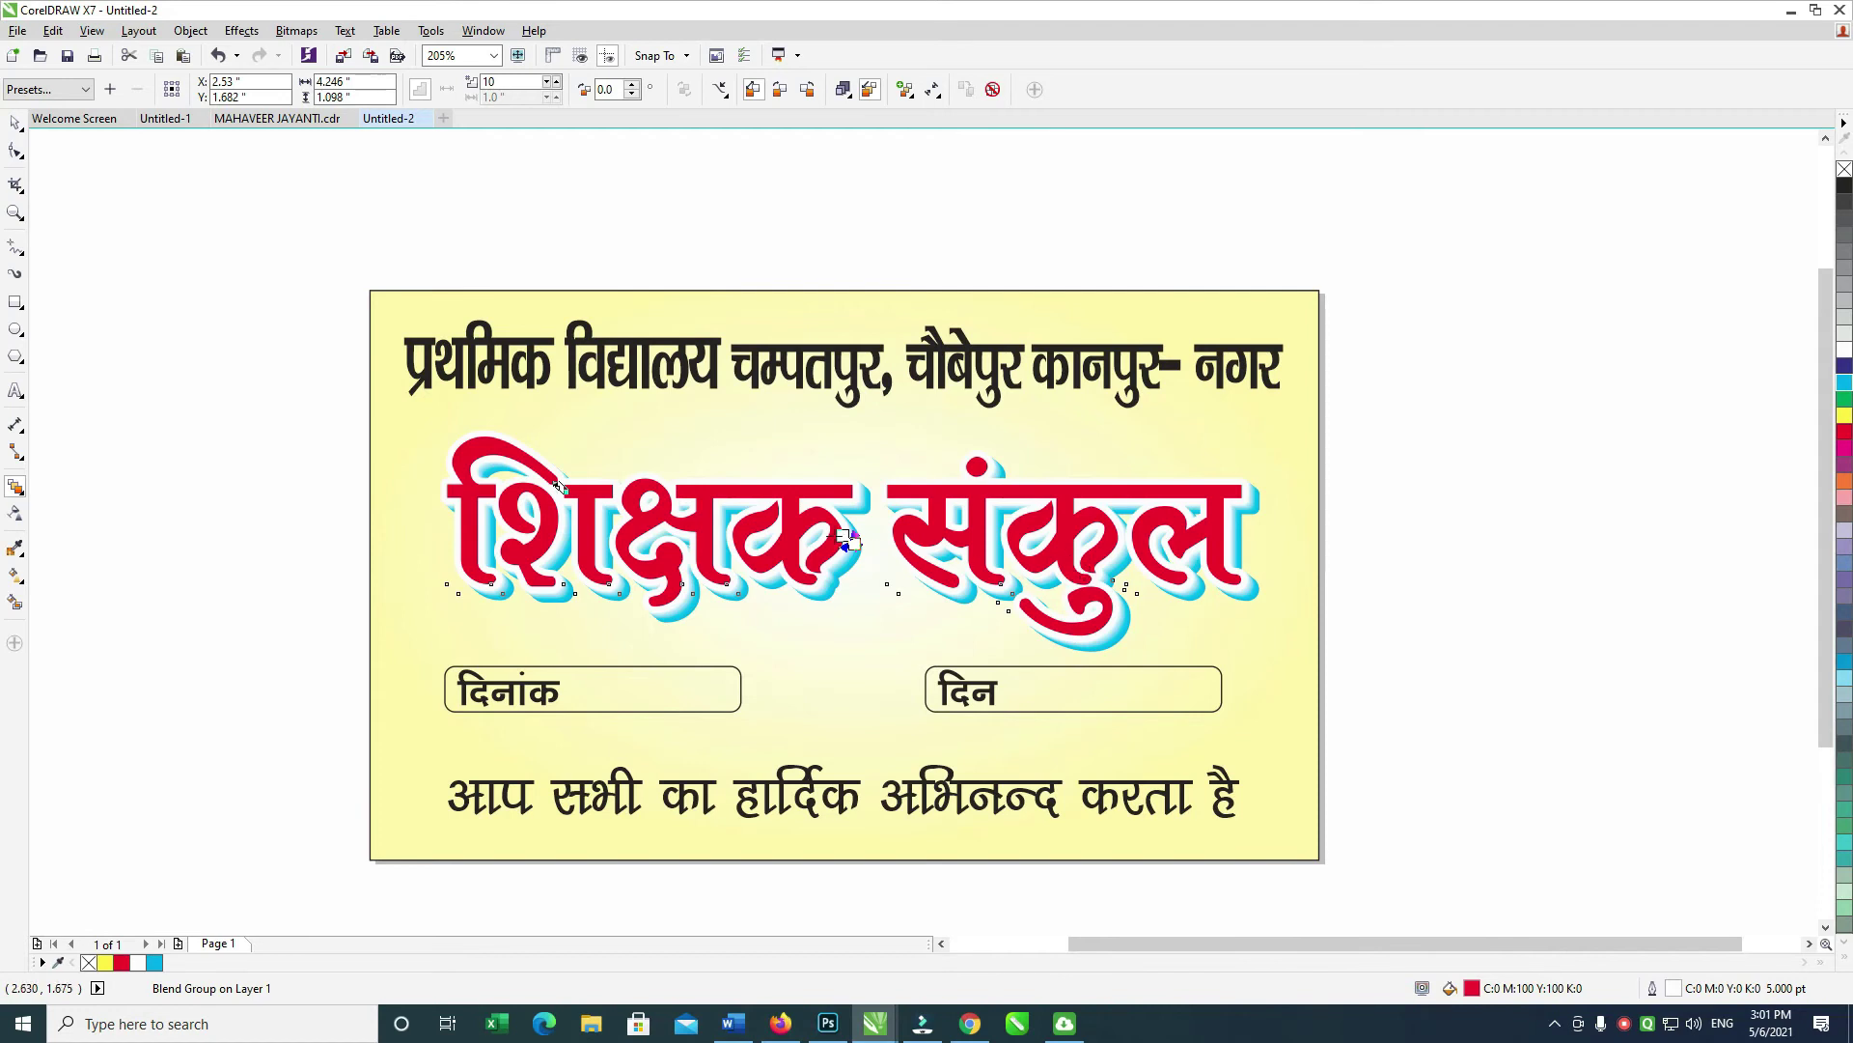
Step: Shift the red heading slightly up and left from its cyan copy to deepen the blend
drag(843, 536, 925, 546)
click(836, 531)
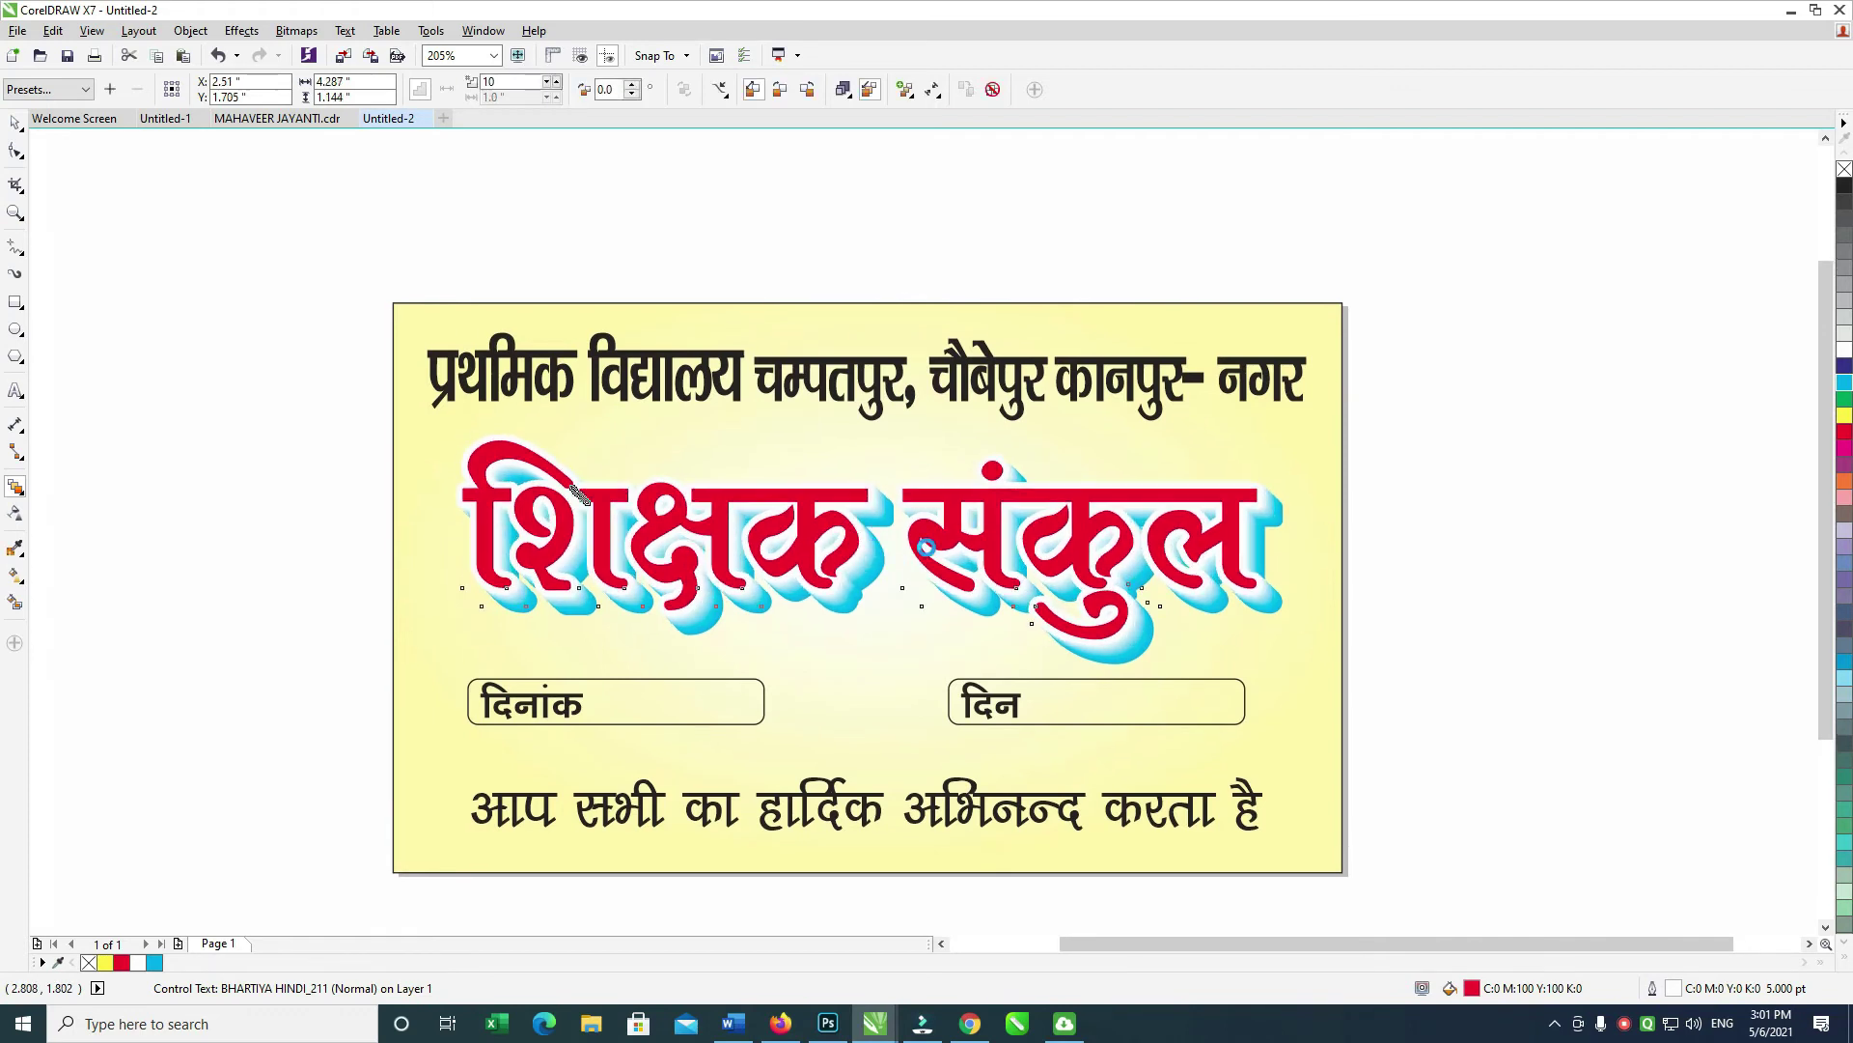
Step: Try moving the blended heading and its red front text up and to the left
click(15, 123)
click(1301, 334)
drag(1239, 492, 1209, 473)
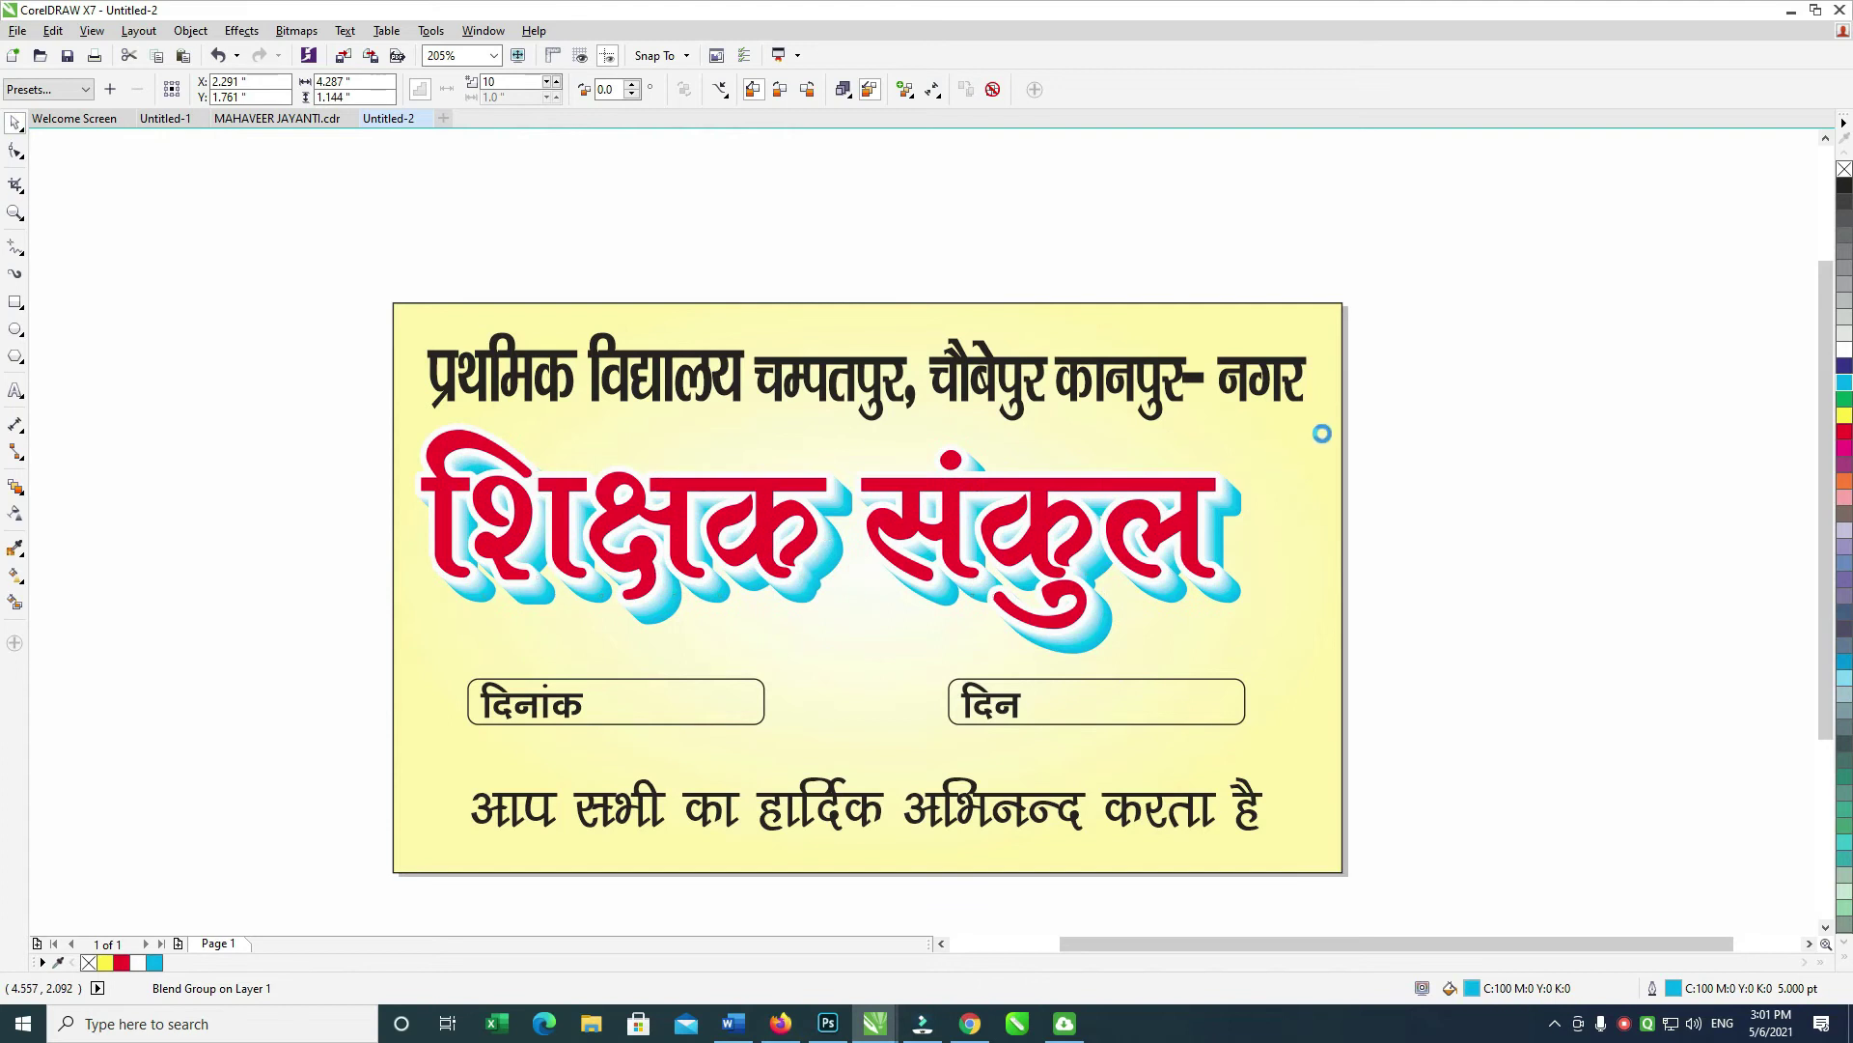
key(ctrl+z)
click(1233, 498)
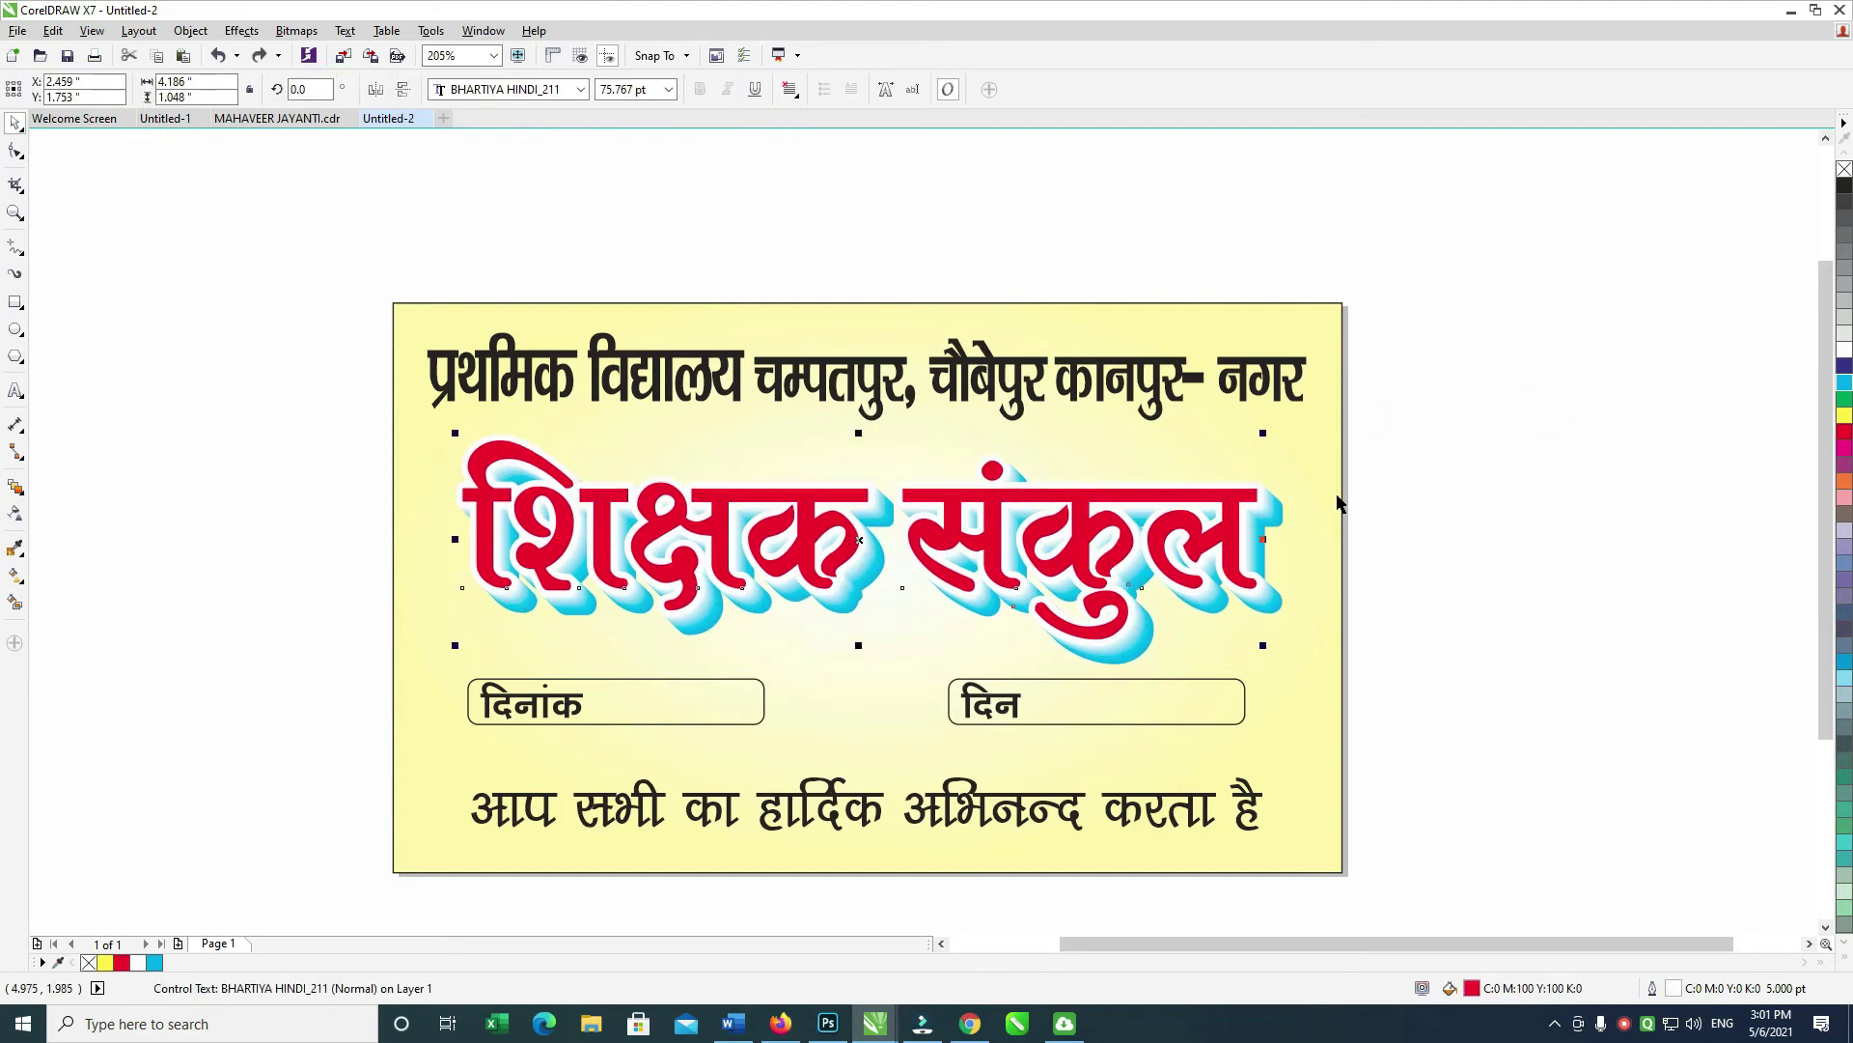
click(1496, 440)
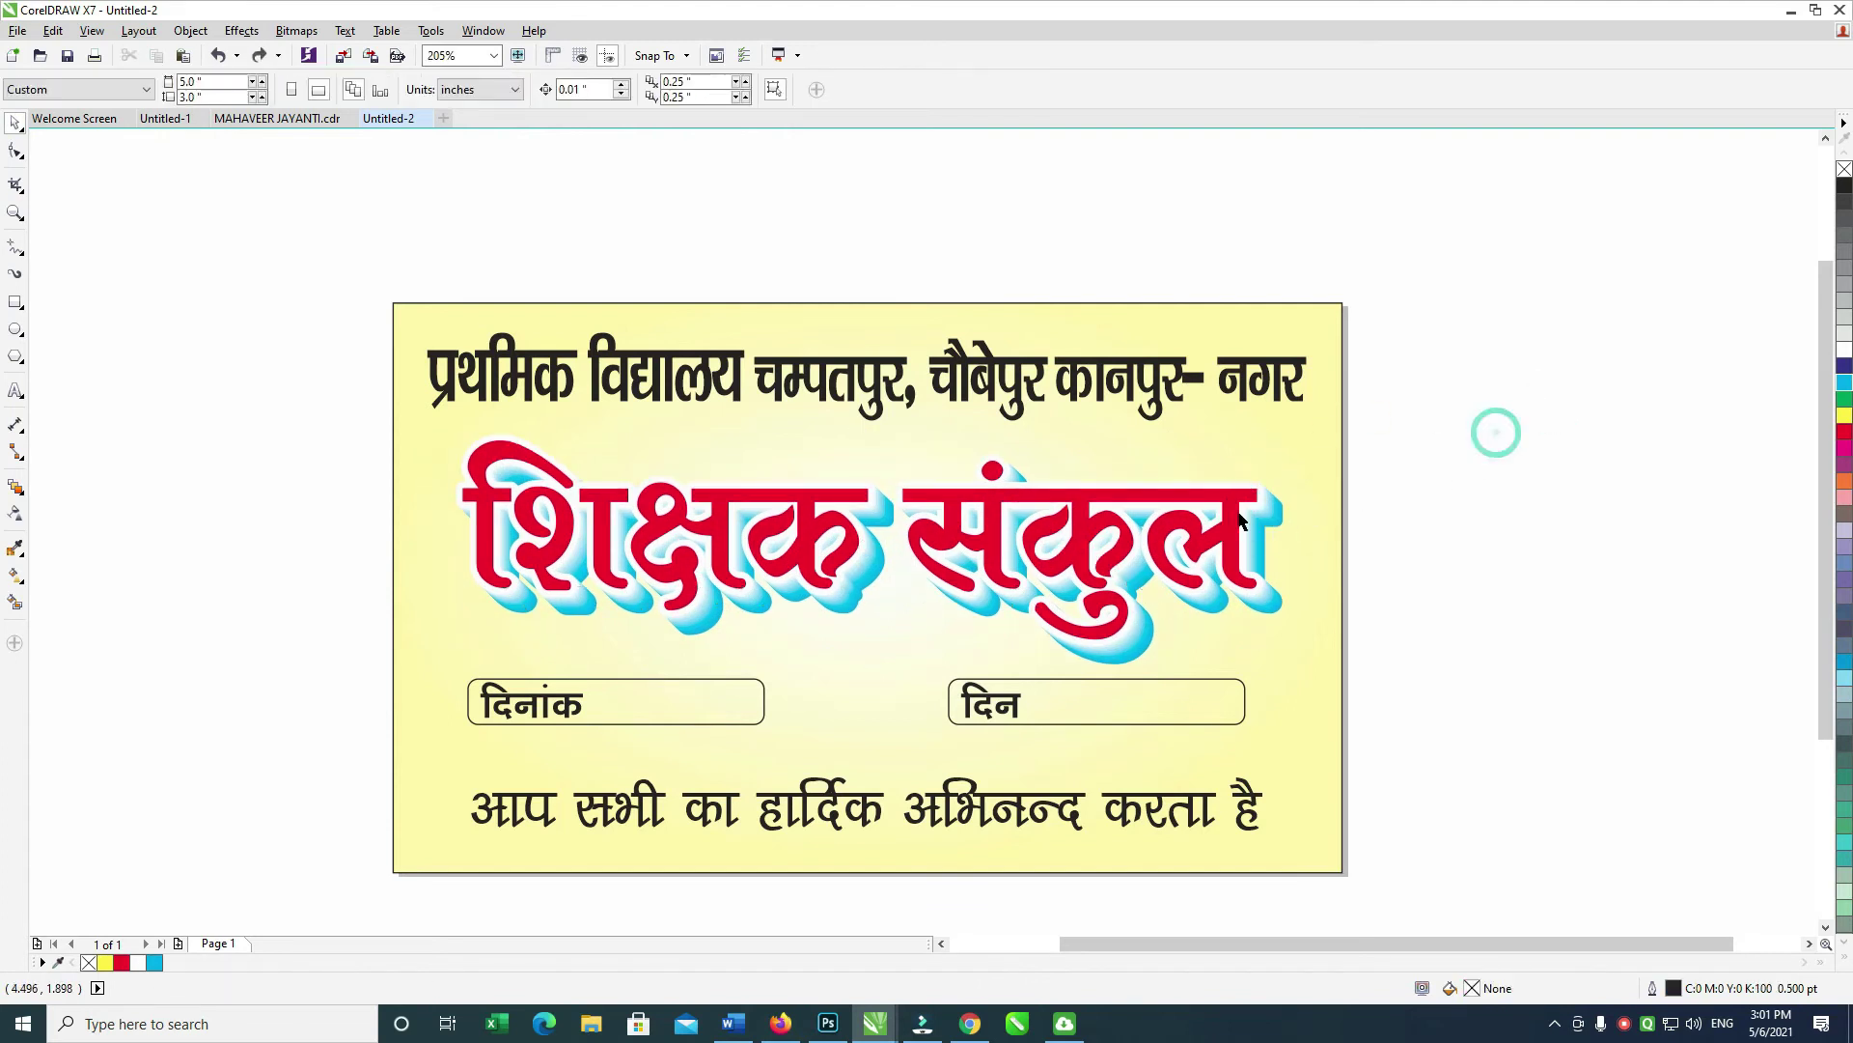
click(1282, 614)
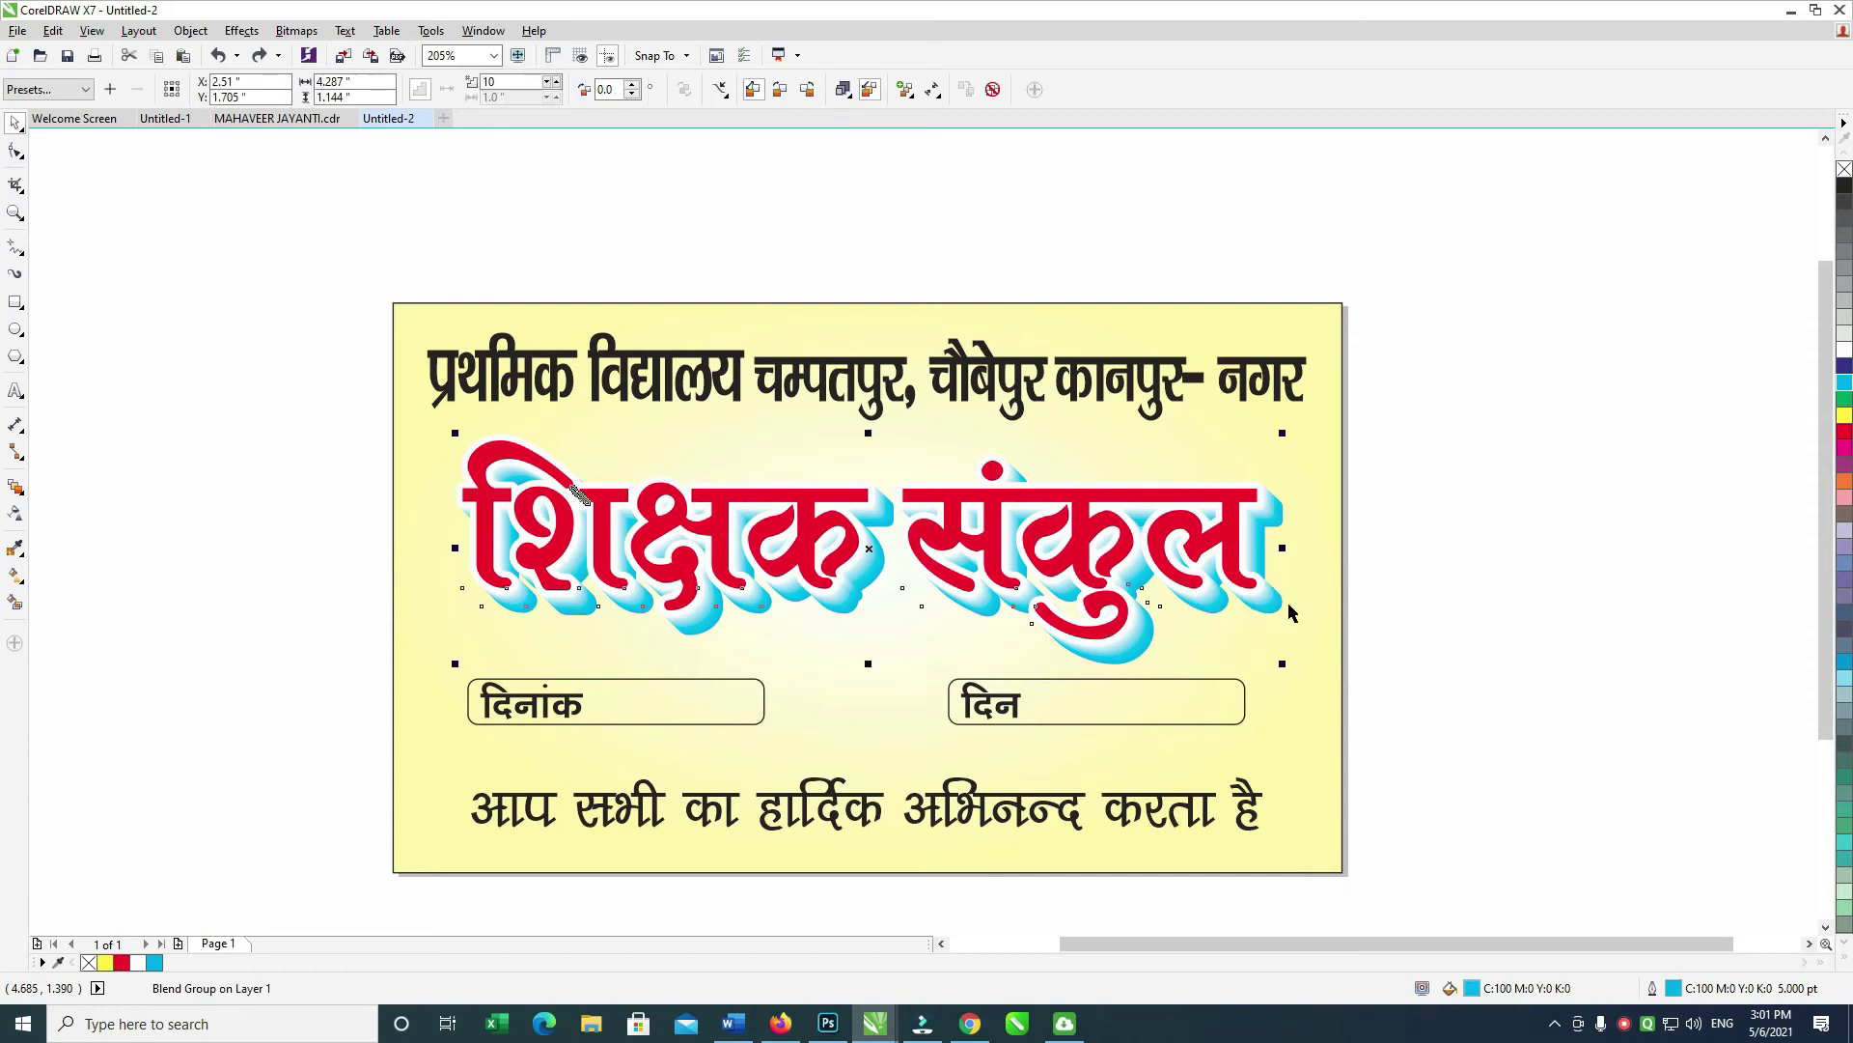
click(1482, 501)
drag(1223, 500, 1068, 450)
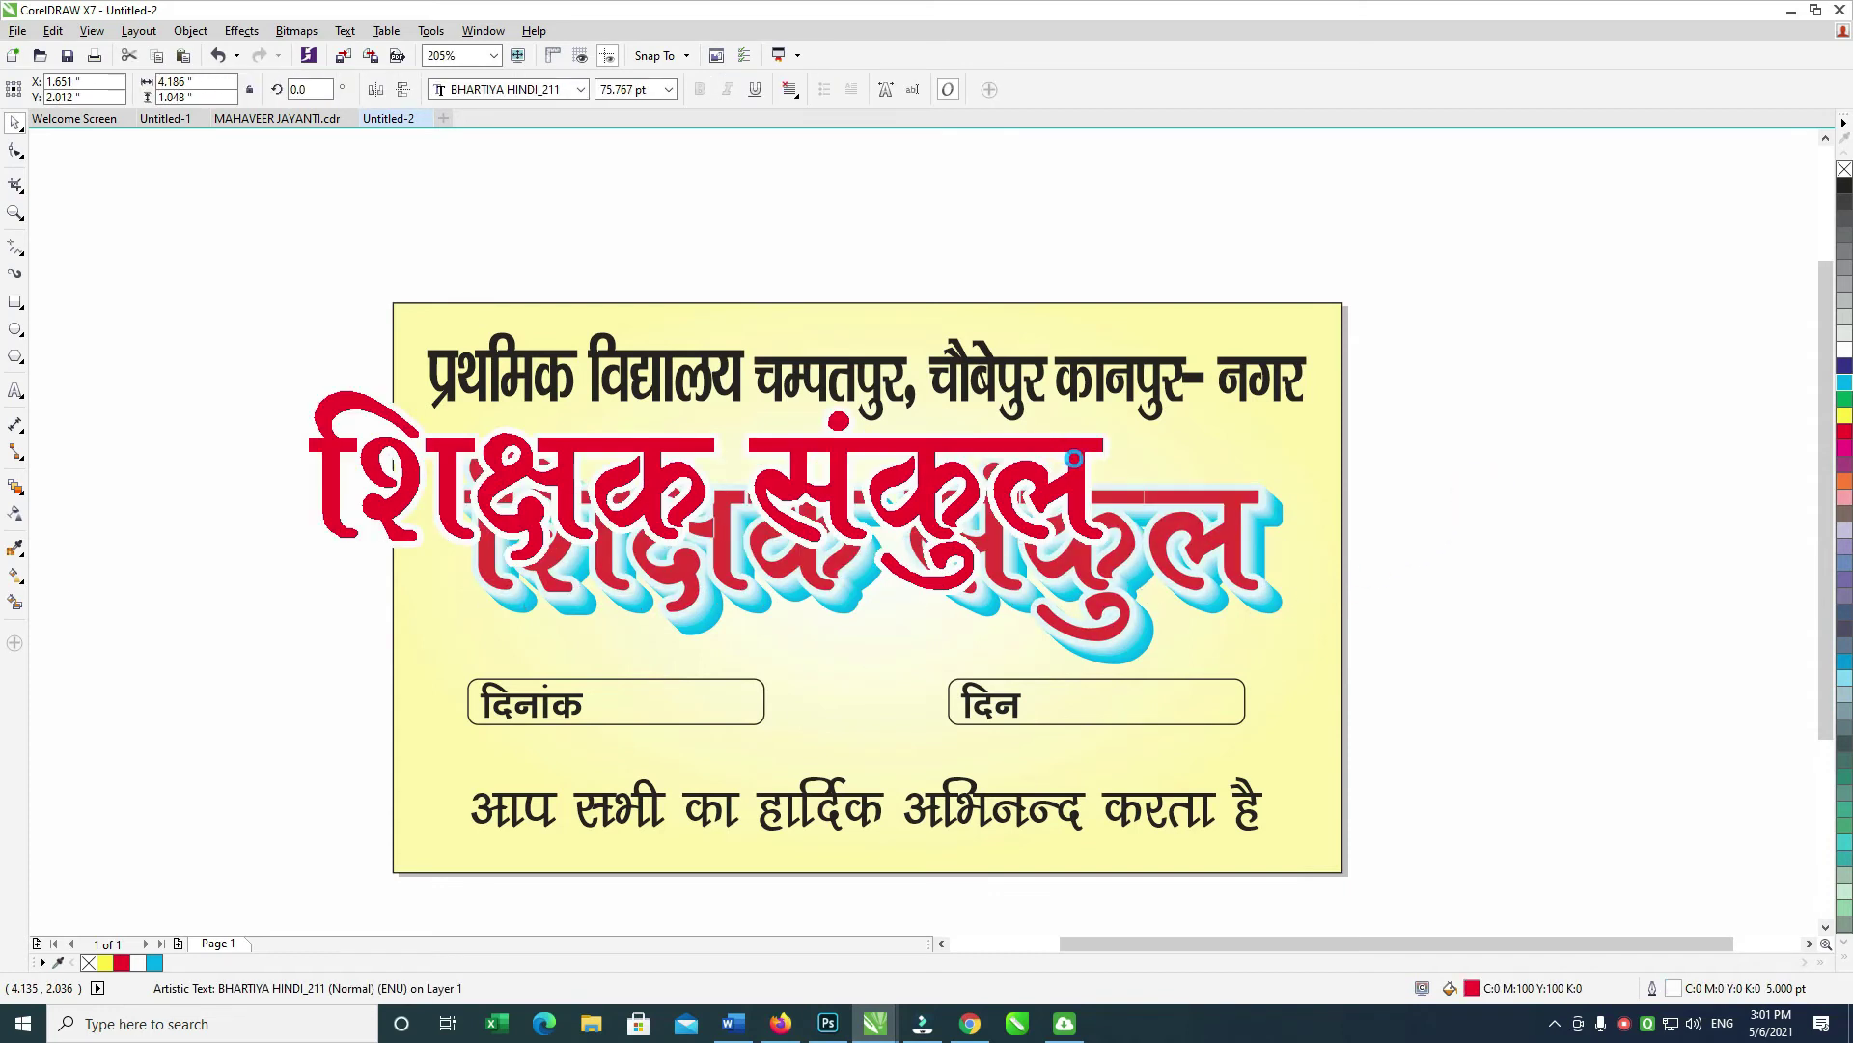
key(ctrl+z)
Step: Group the blended heading parts and add a drop shadow offset by 0.081 and -0.071 inch, with opacity 65 and feathering 5
drag(1619, 416, 386, 696)
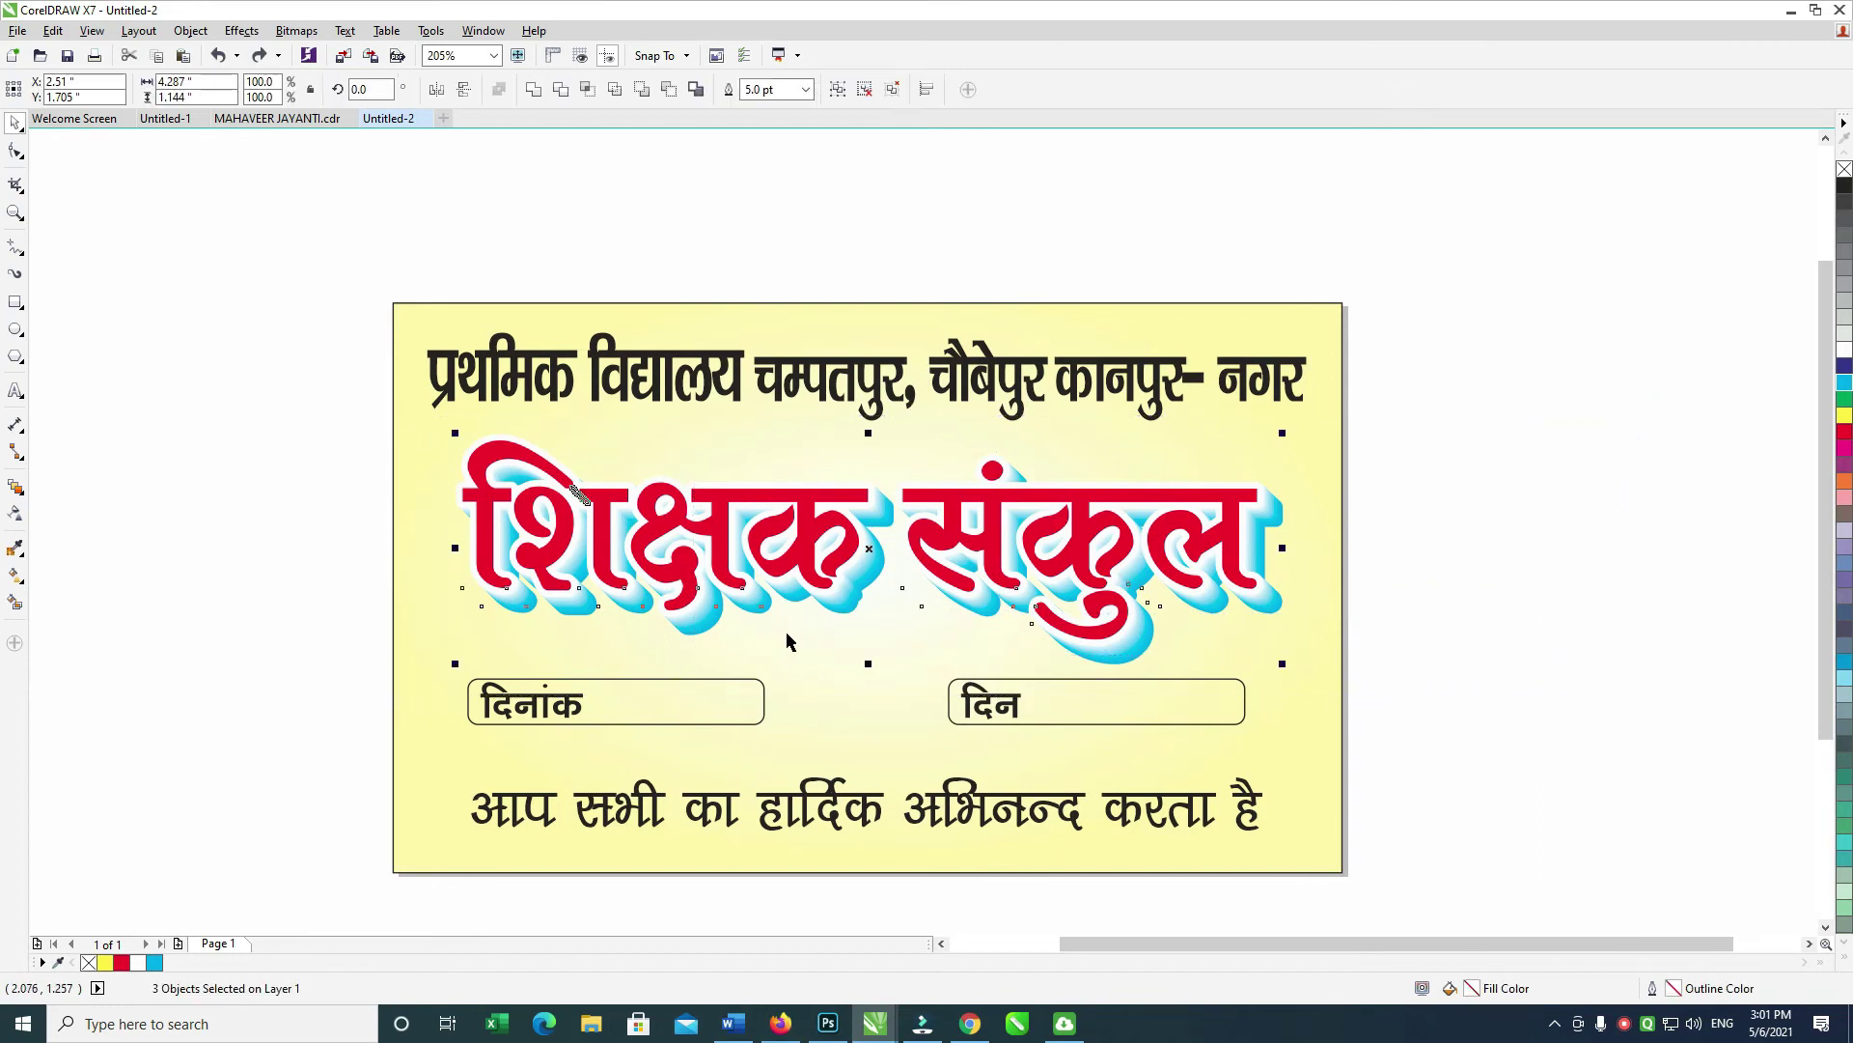
key(ctrl+g)
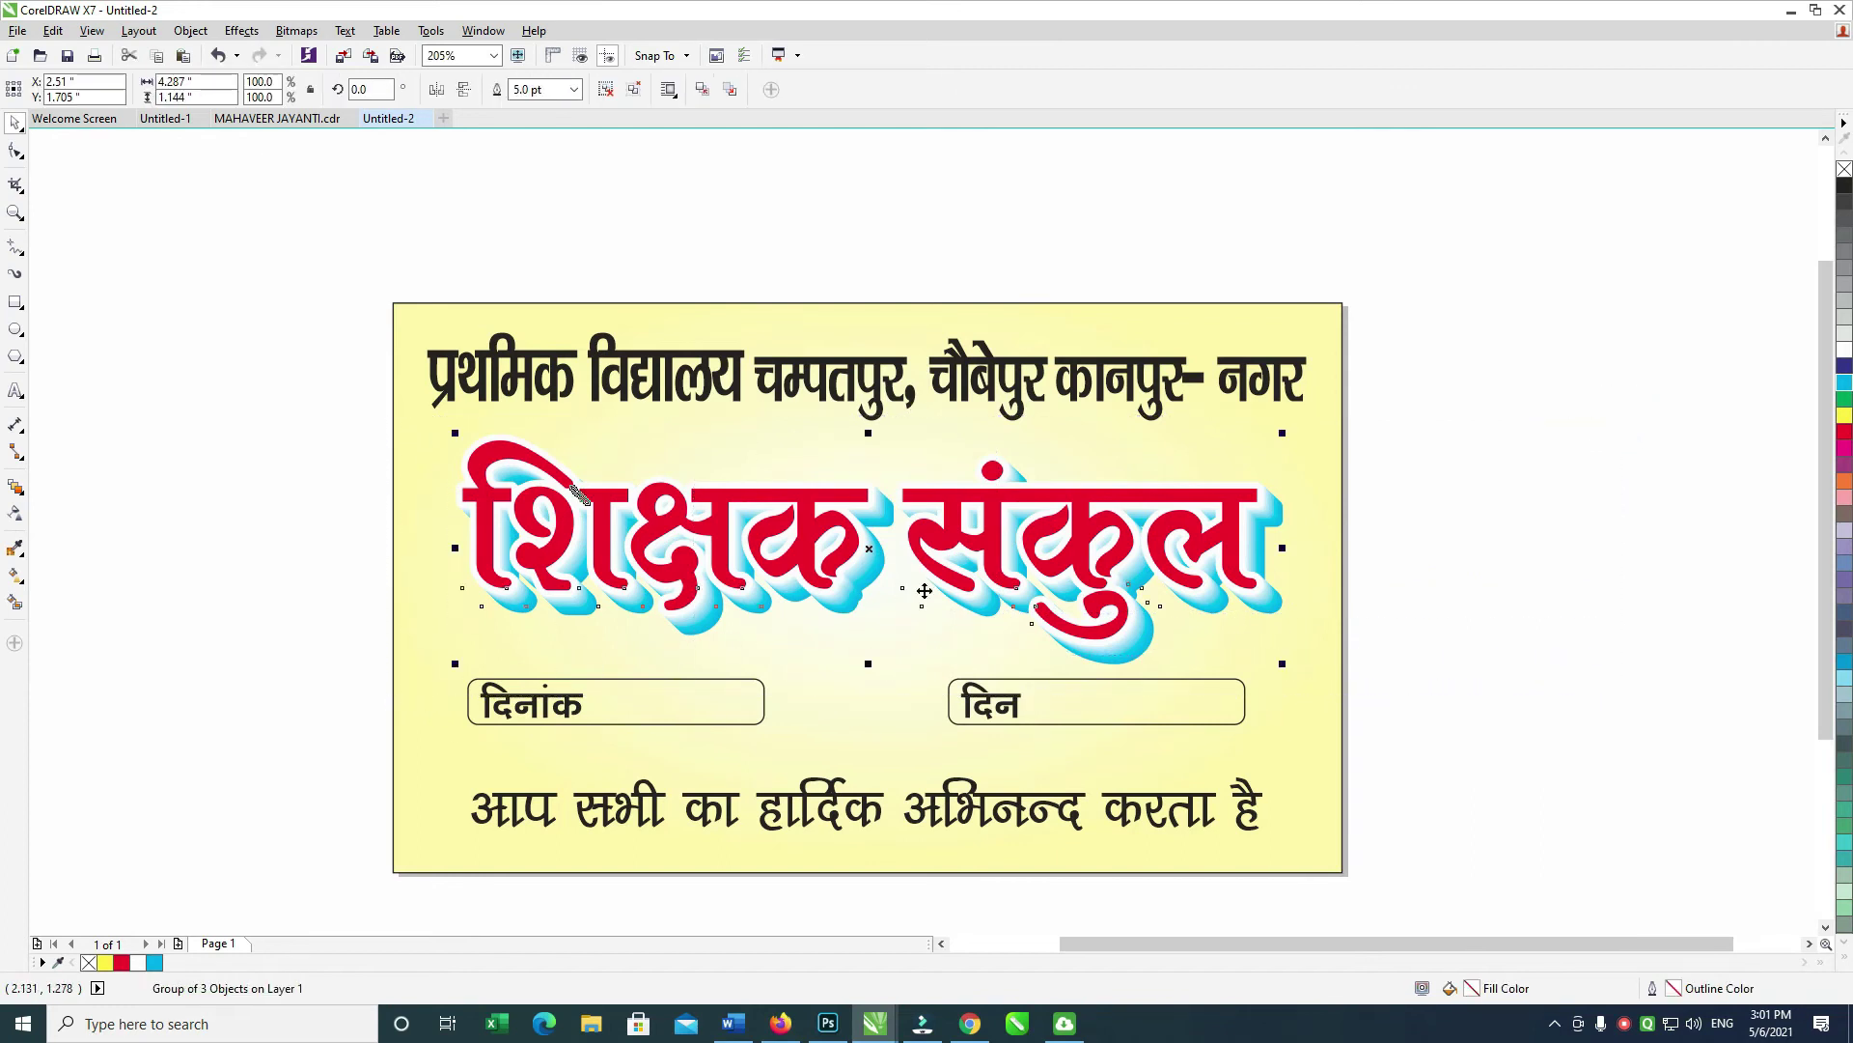
click(15, 487)
click(81, 489)
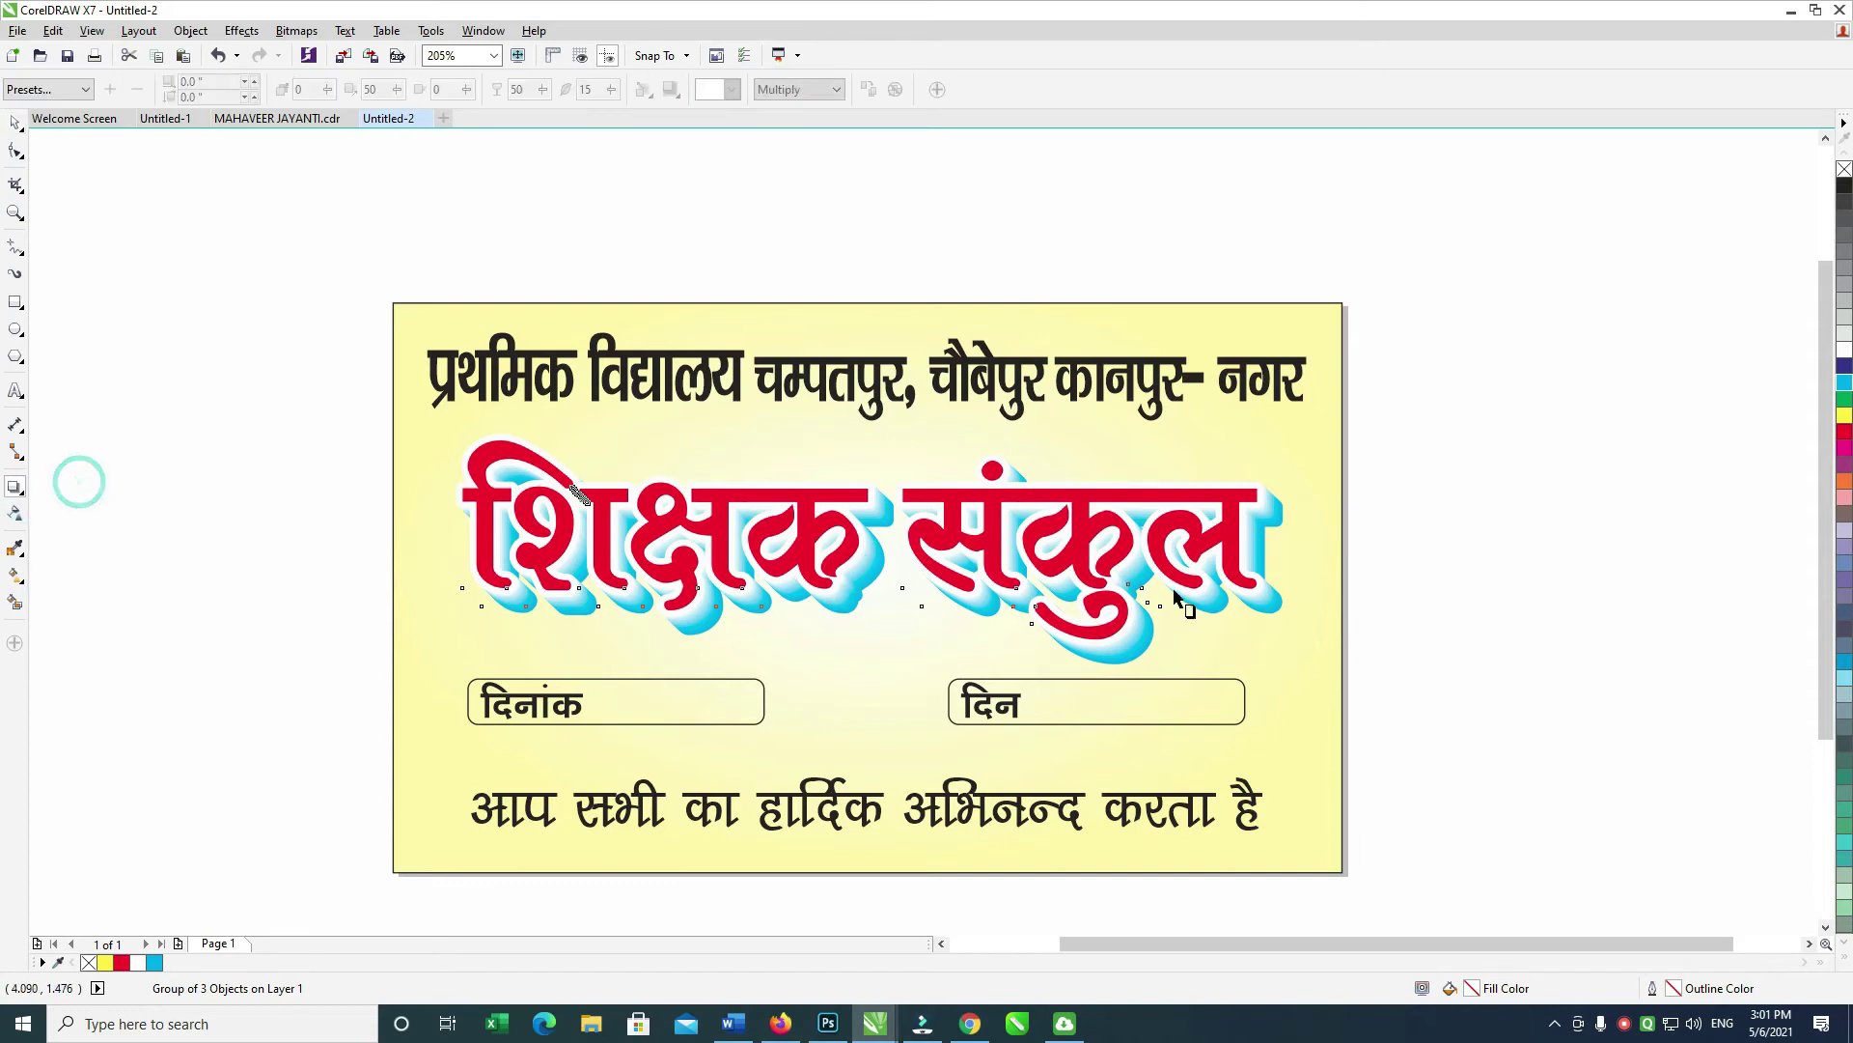
drag(934, 557, 1016, 697)
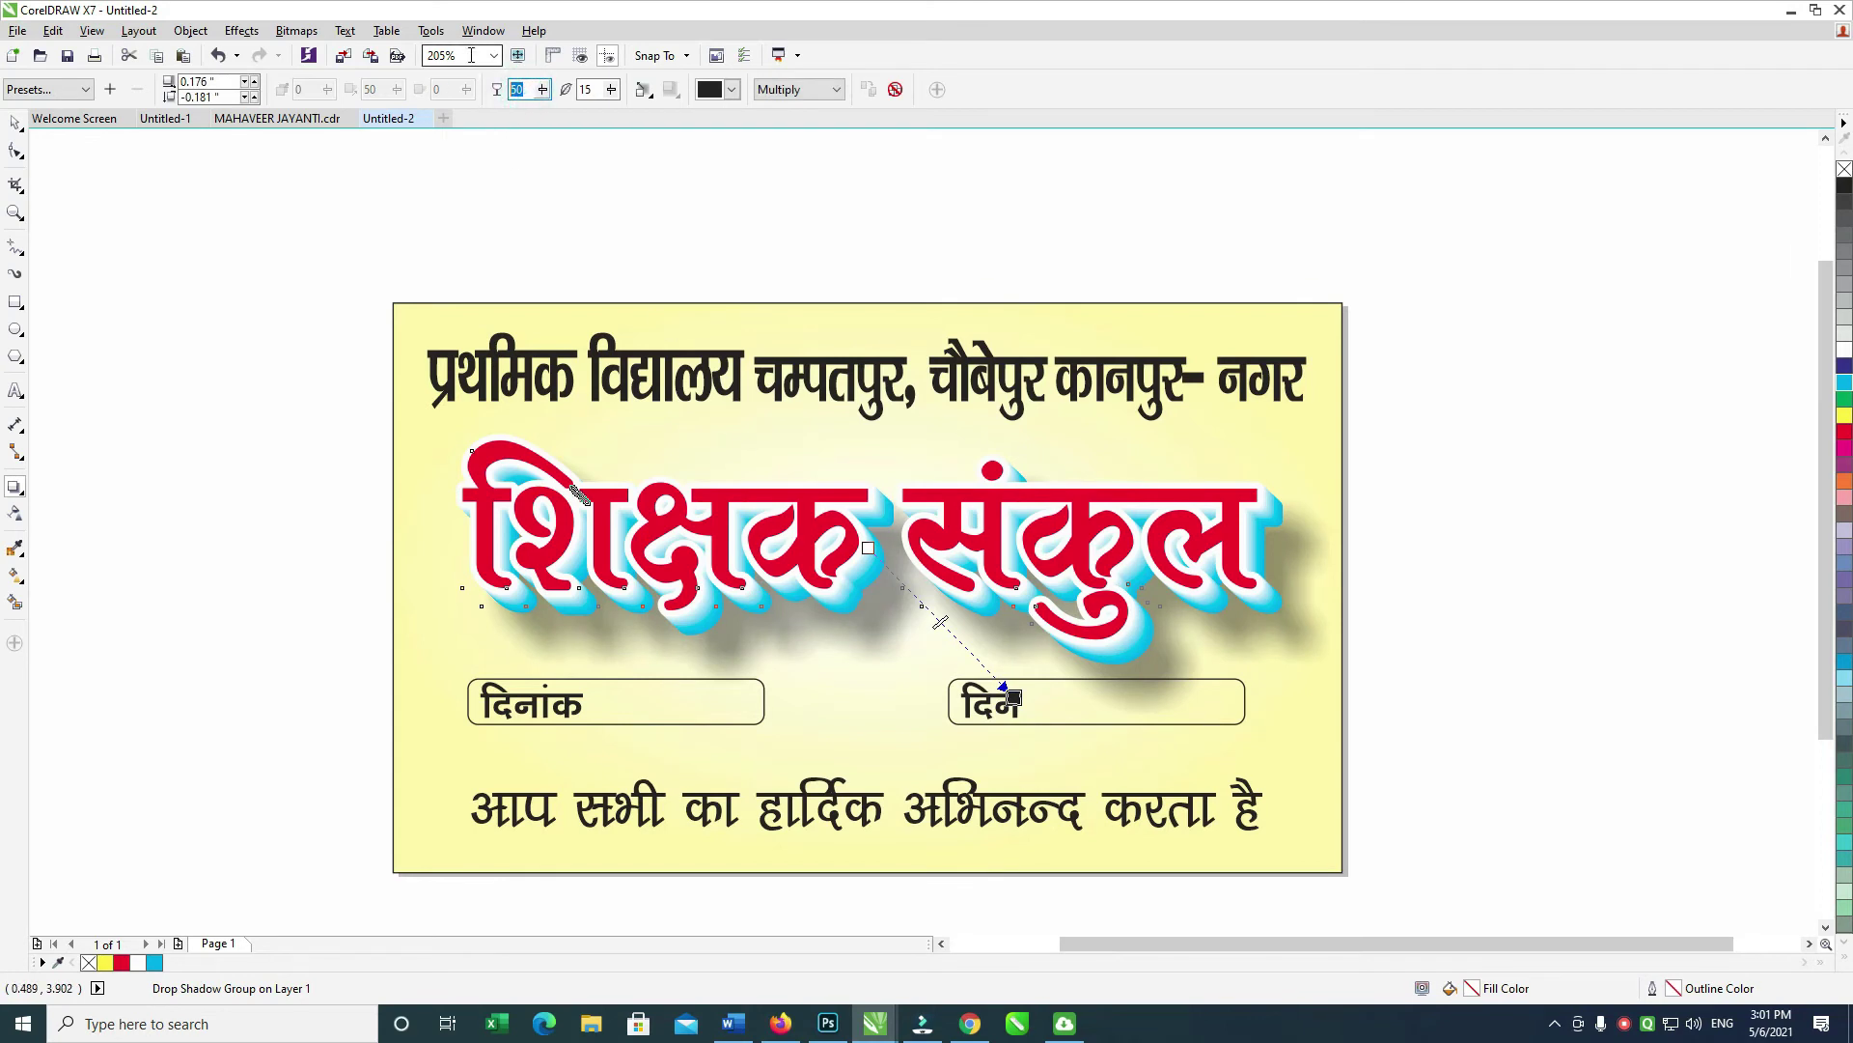
drag(940, 621, 962, 644)
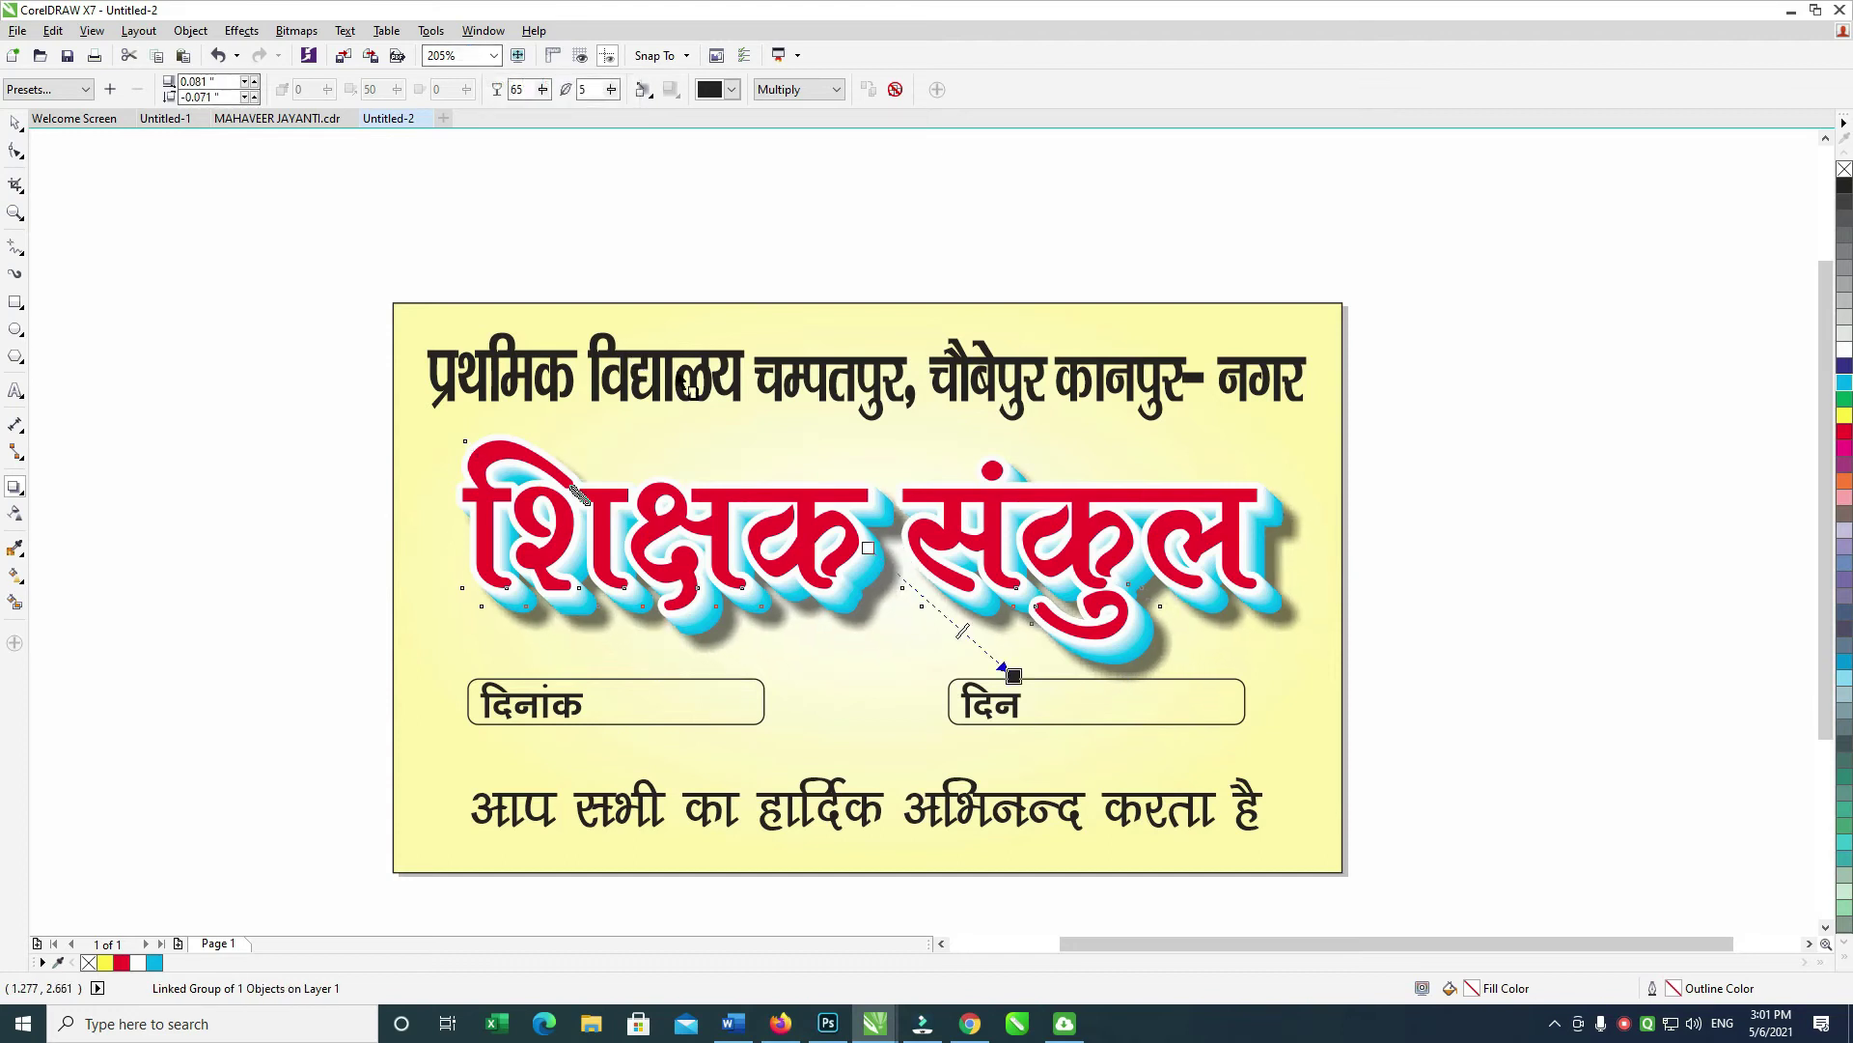
click(109, 190)
Step: Try centring the school name line horizontally over the shadowed heading
click(14, 123)
drag(336, 258, 1576, 508)
shift+click(1205, 444)
key(c)
click(1590, 287)
key(Escape)
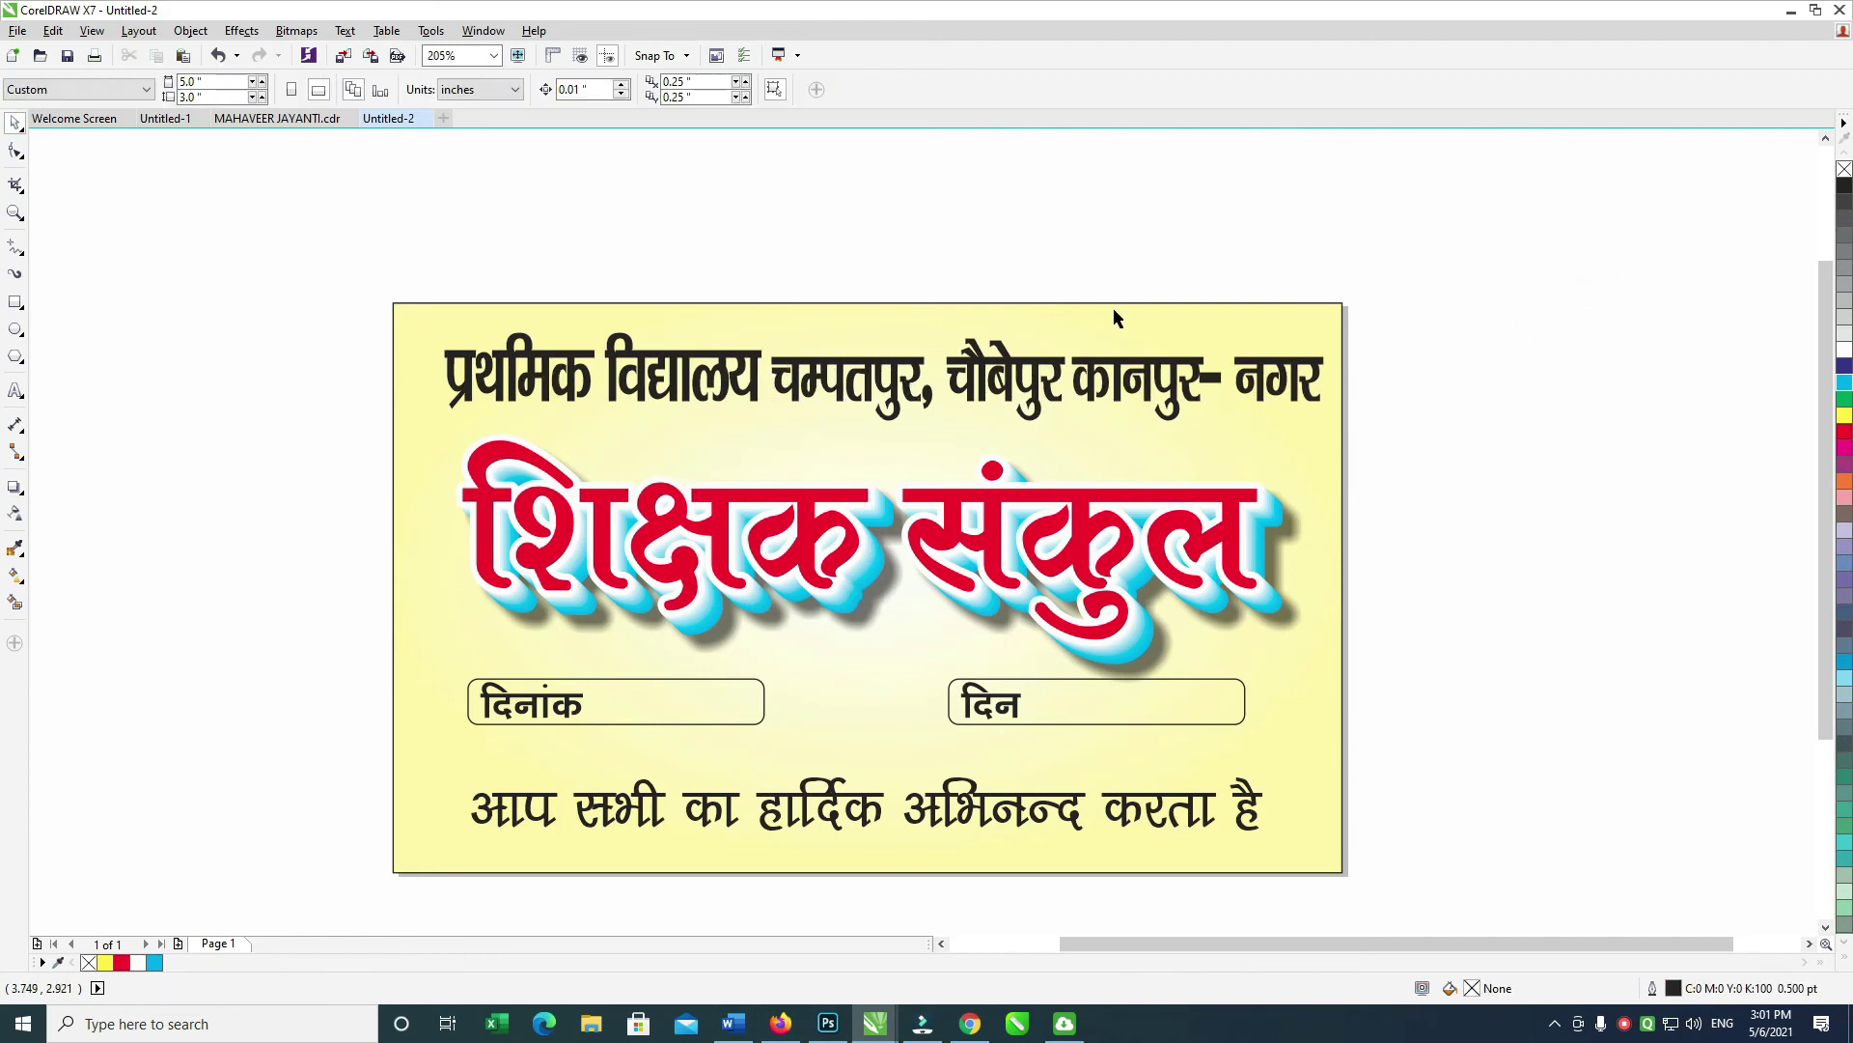
click(1139, 366)
key(Left)
key(Escape)
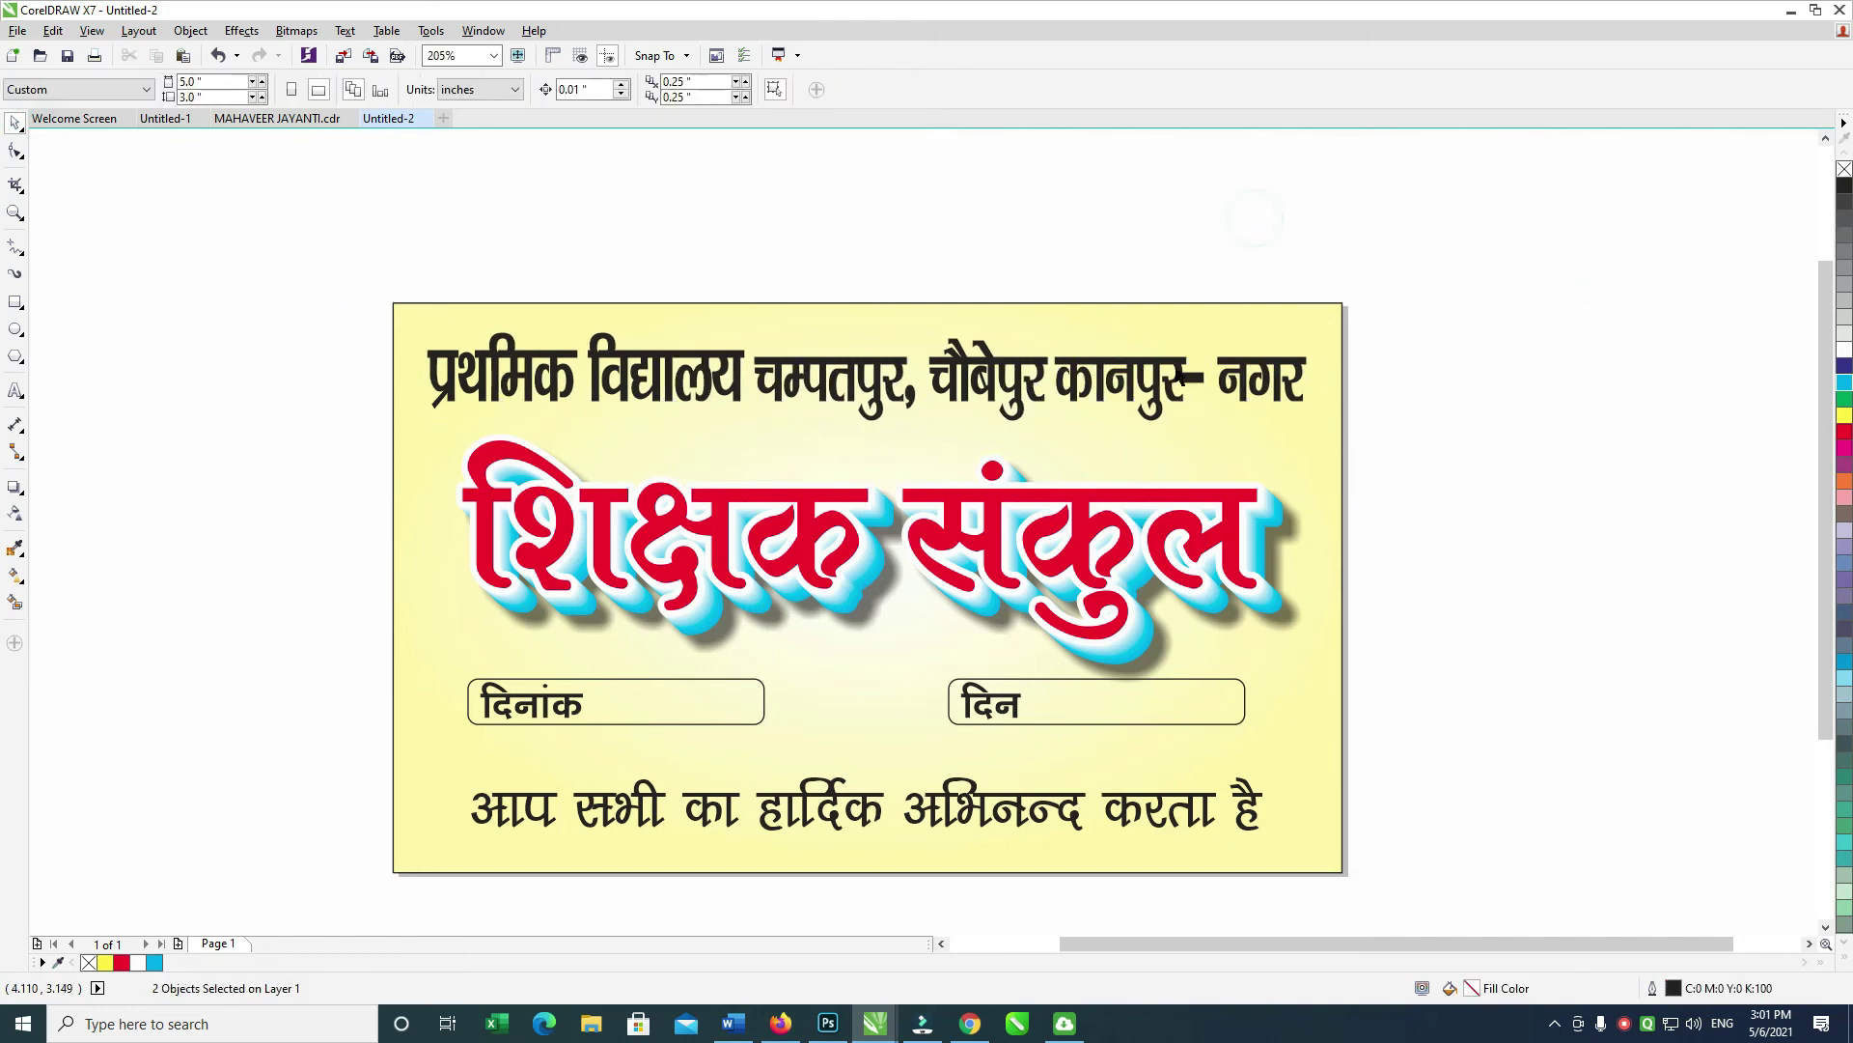
Step: Colour the school name line dark blue and give it a 4 pt white outline with rounded corners behind the fill
click(1144, 377)
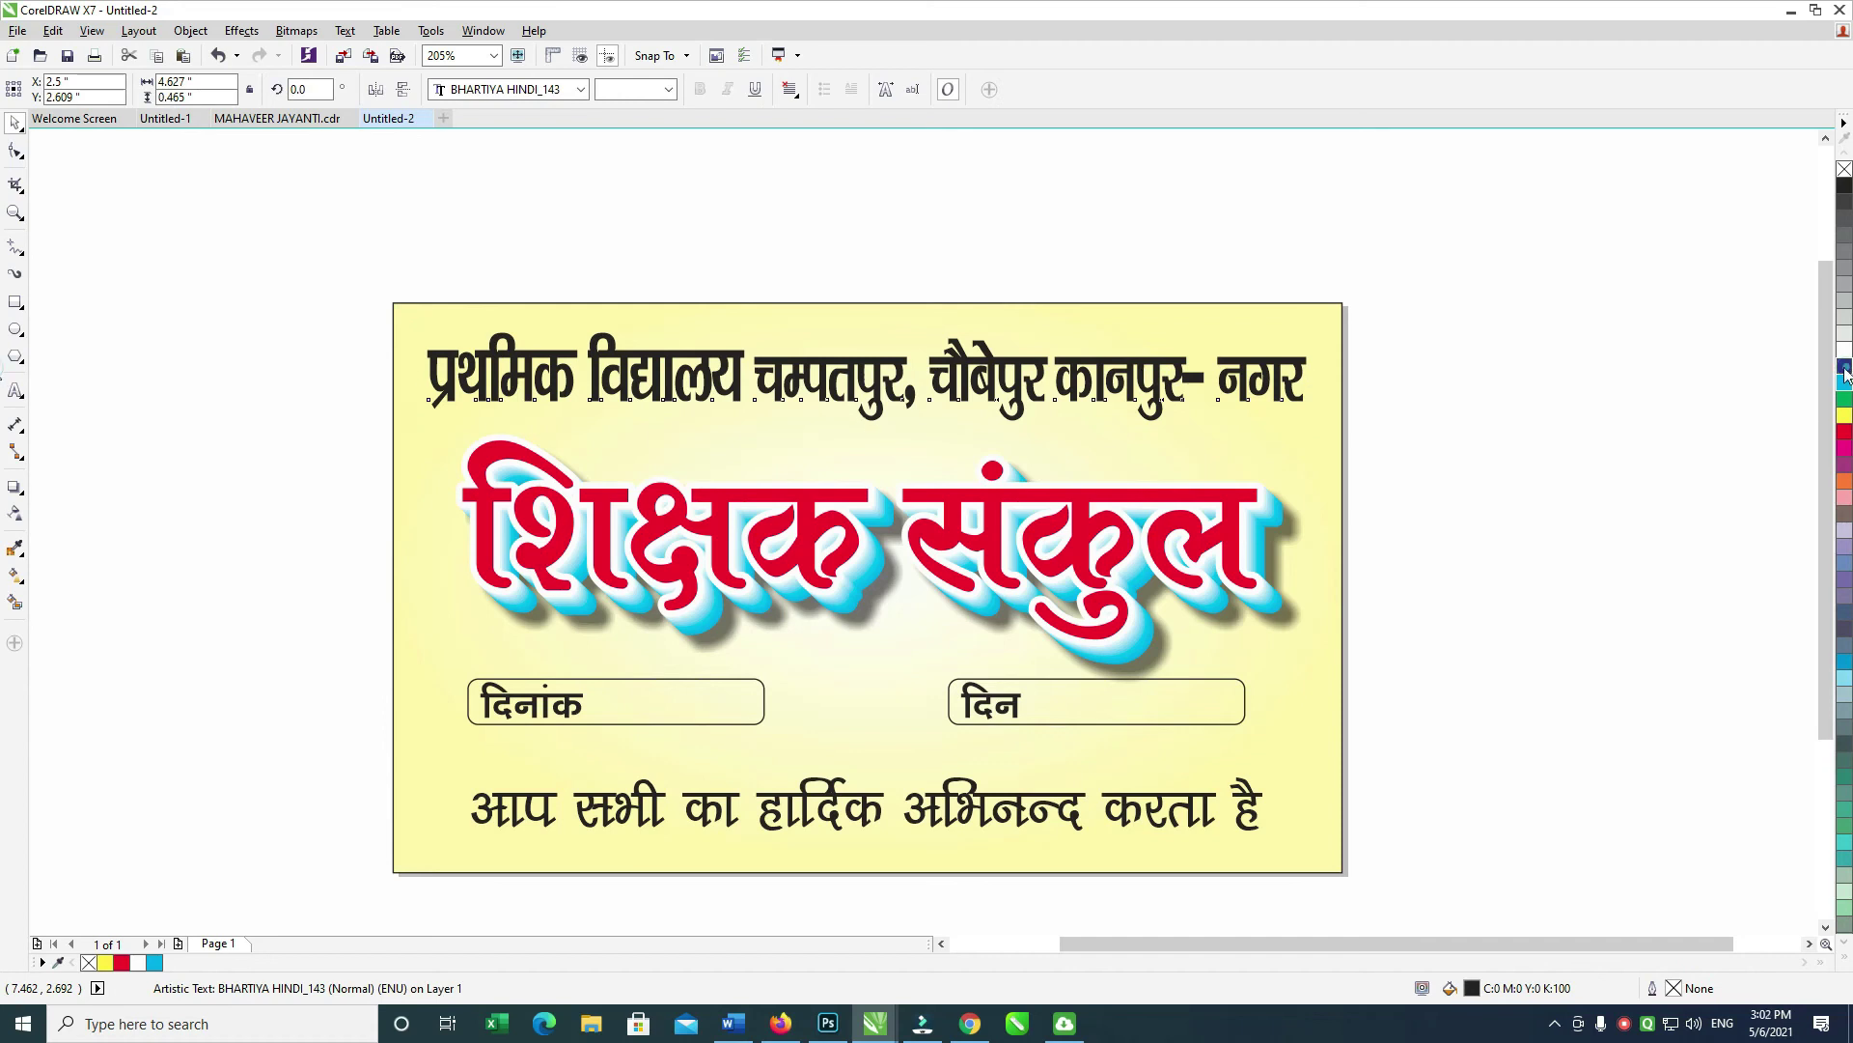
click(1845, 369)
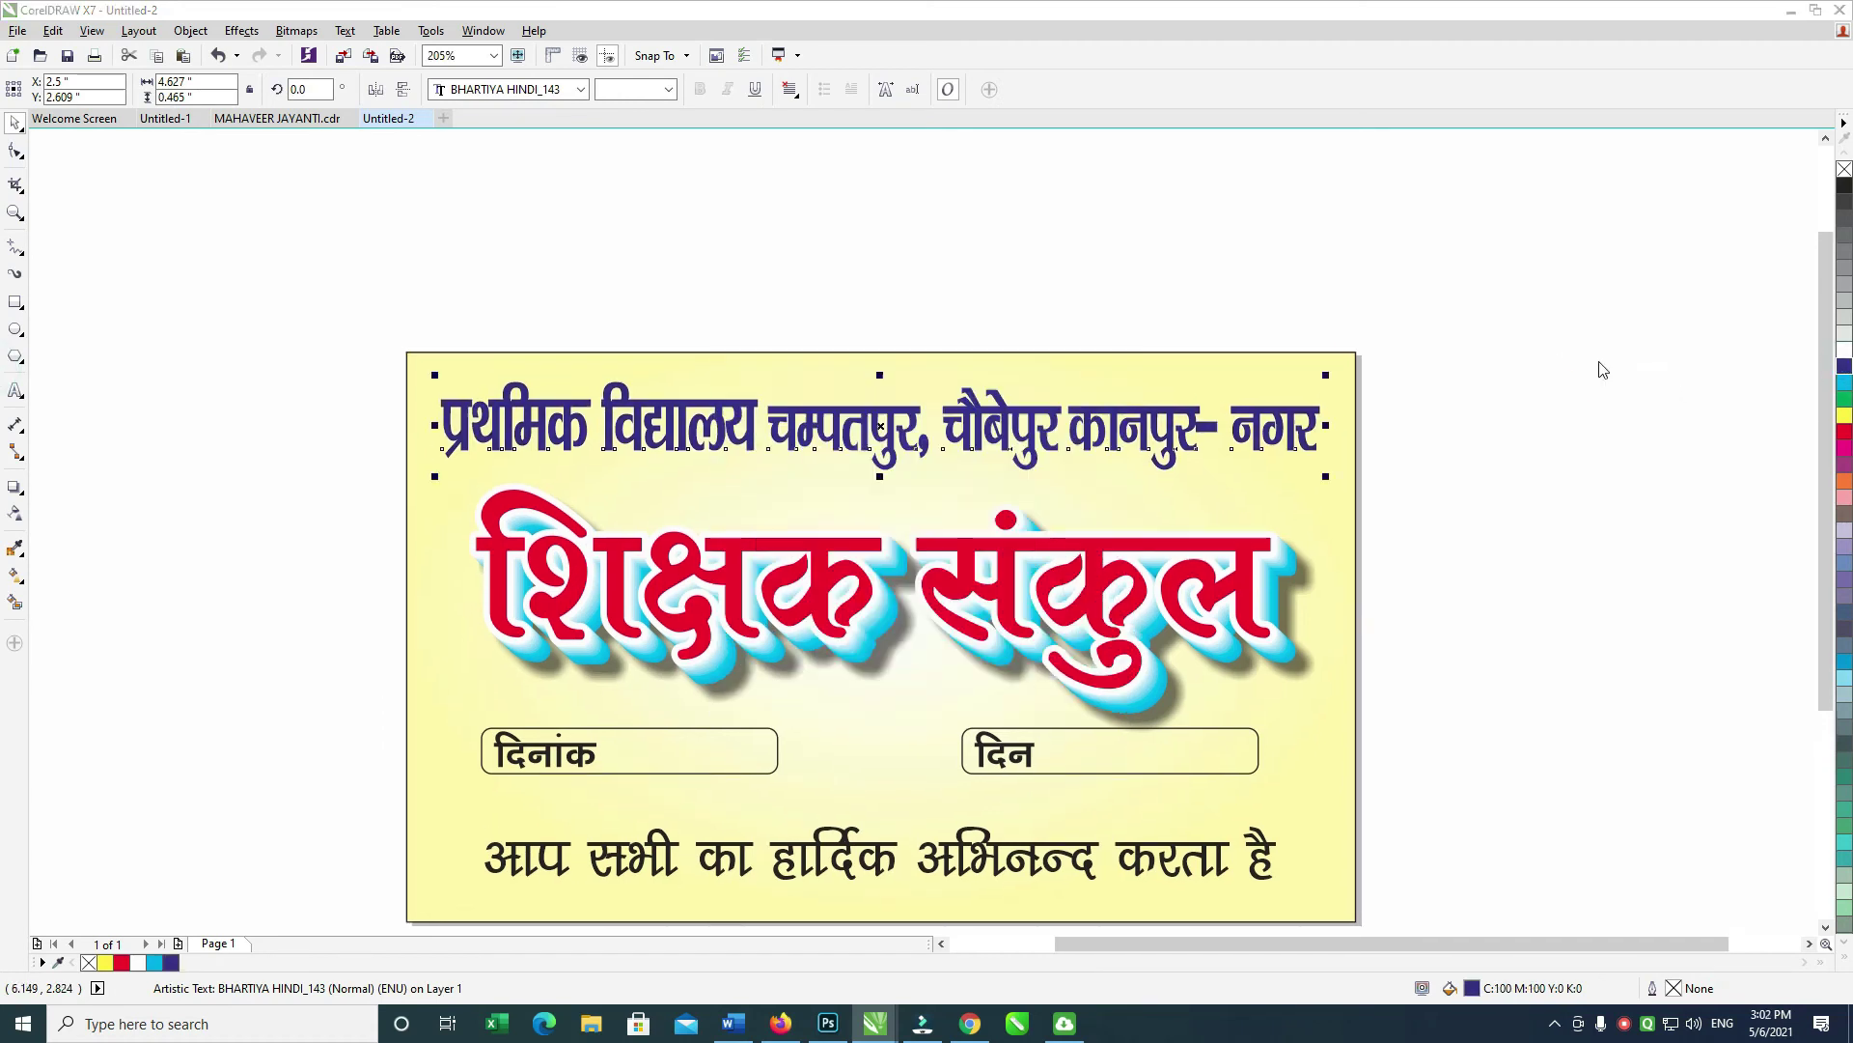
right_click(1845, 186)
key(F12)
click(861, 518)
click(942, 628)
click(906, 691)
right_click(1843, 351)
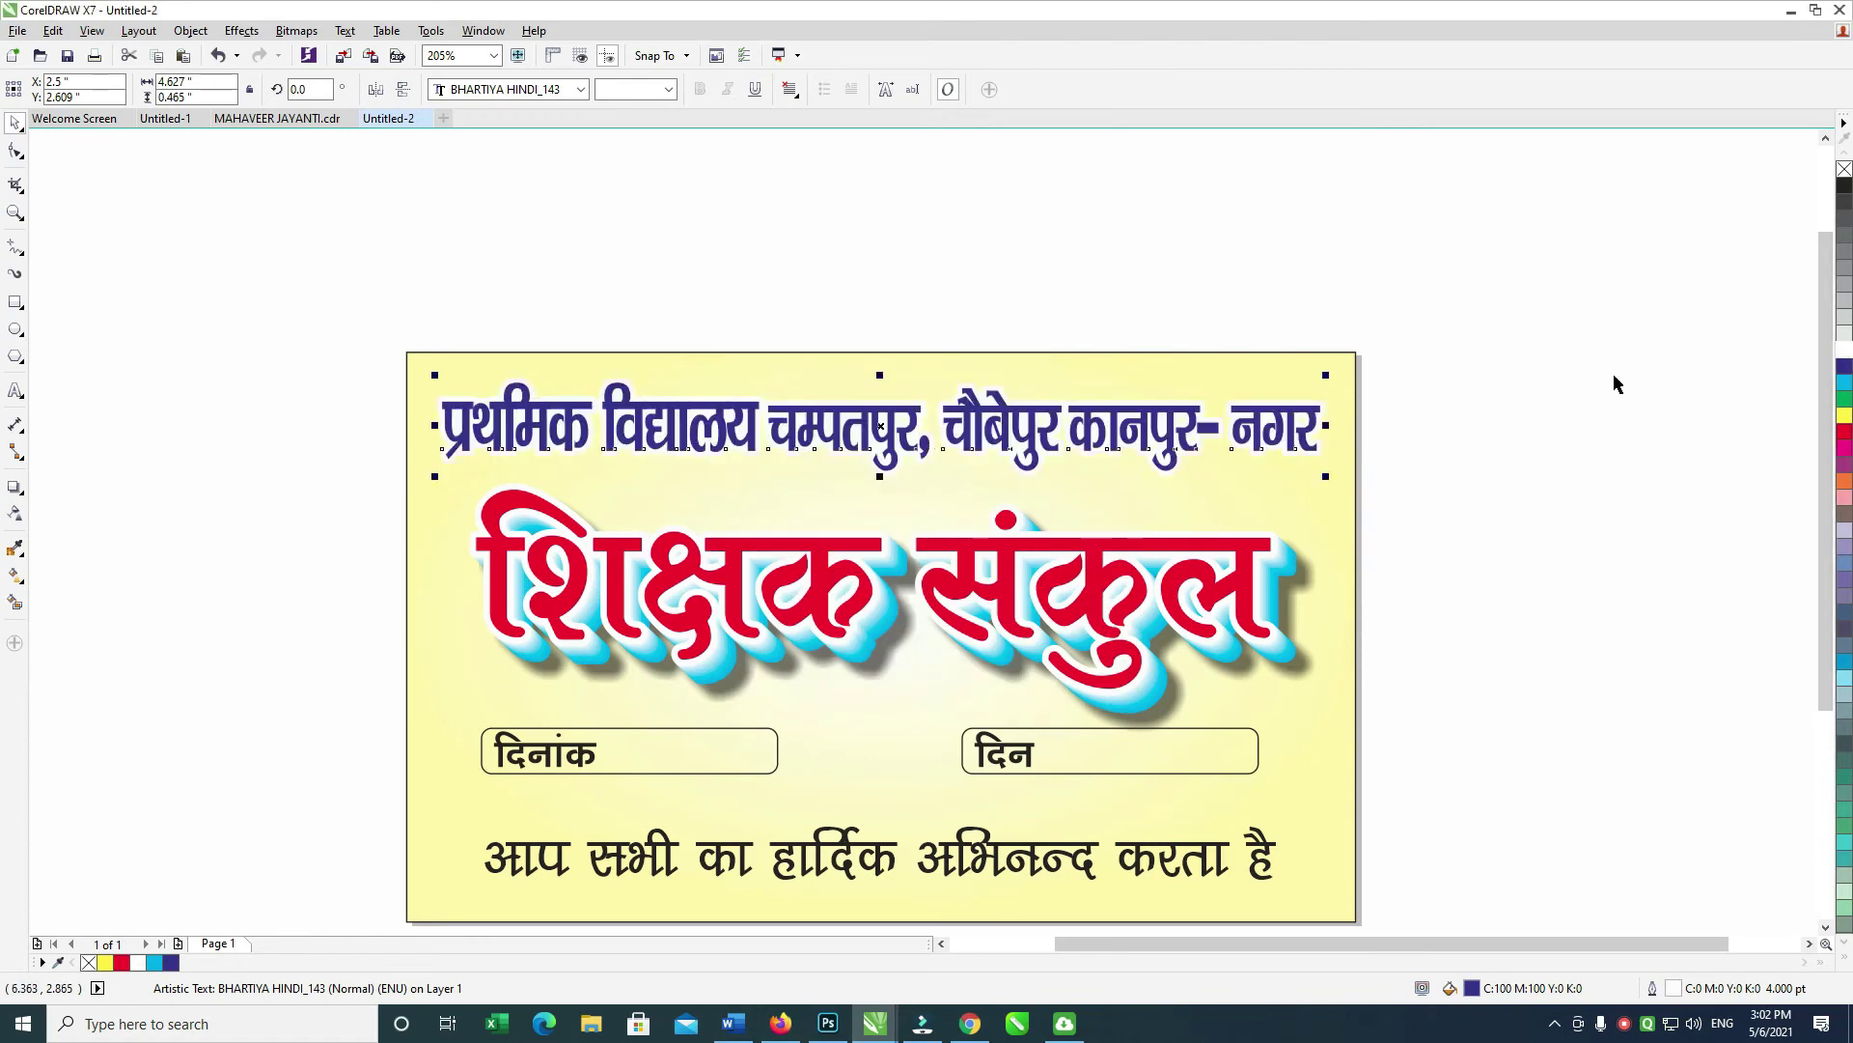
click(1613, 377)
drag(1522, 356, 1592, 315)
drag(1555, 312, 455, 458)
shift+click(927, 439)
click(1092, 196)
drag(1301, 619, 1308, 501)
Step: Fill the date box and the day box with white
click(775, 603)
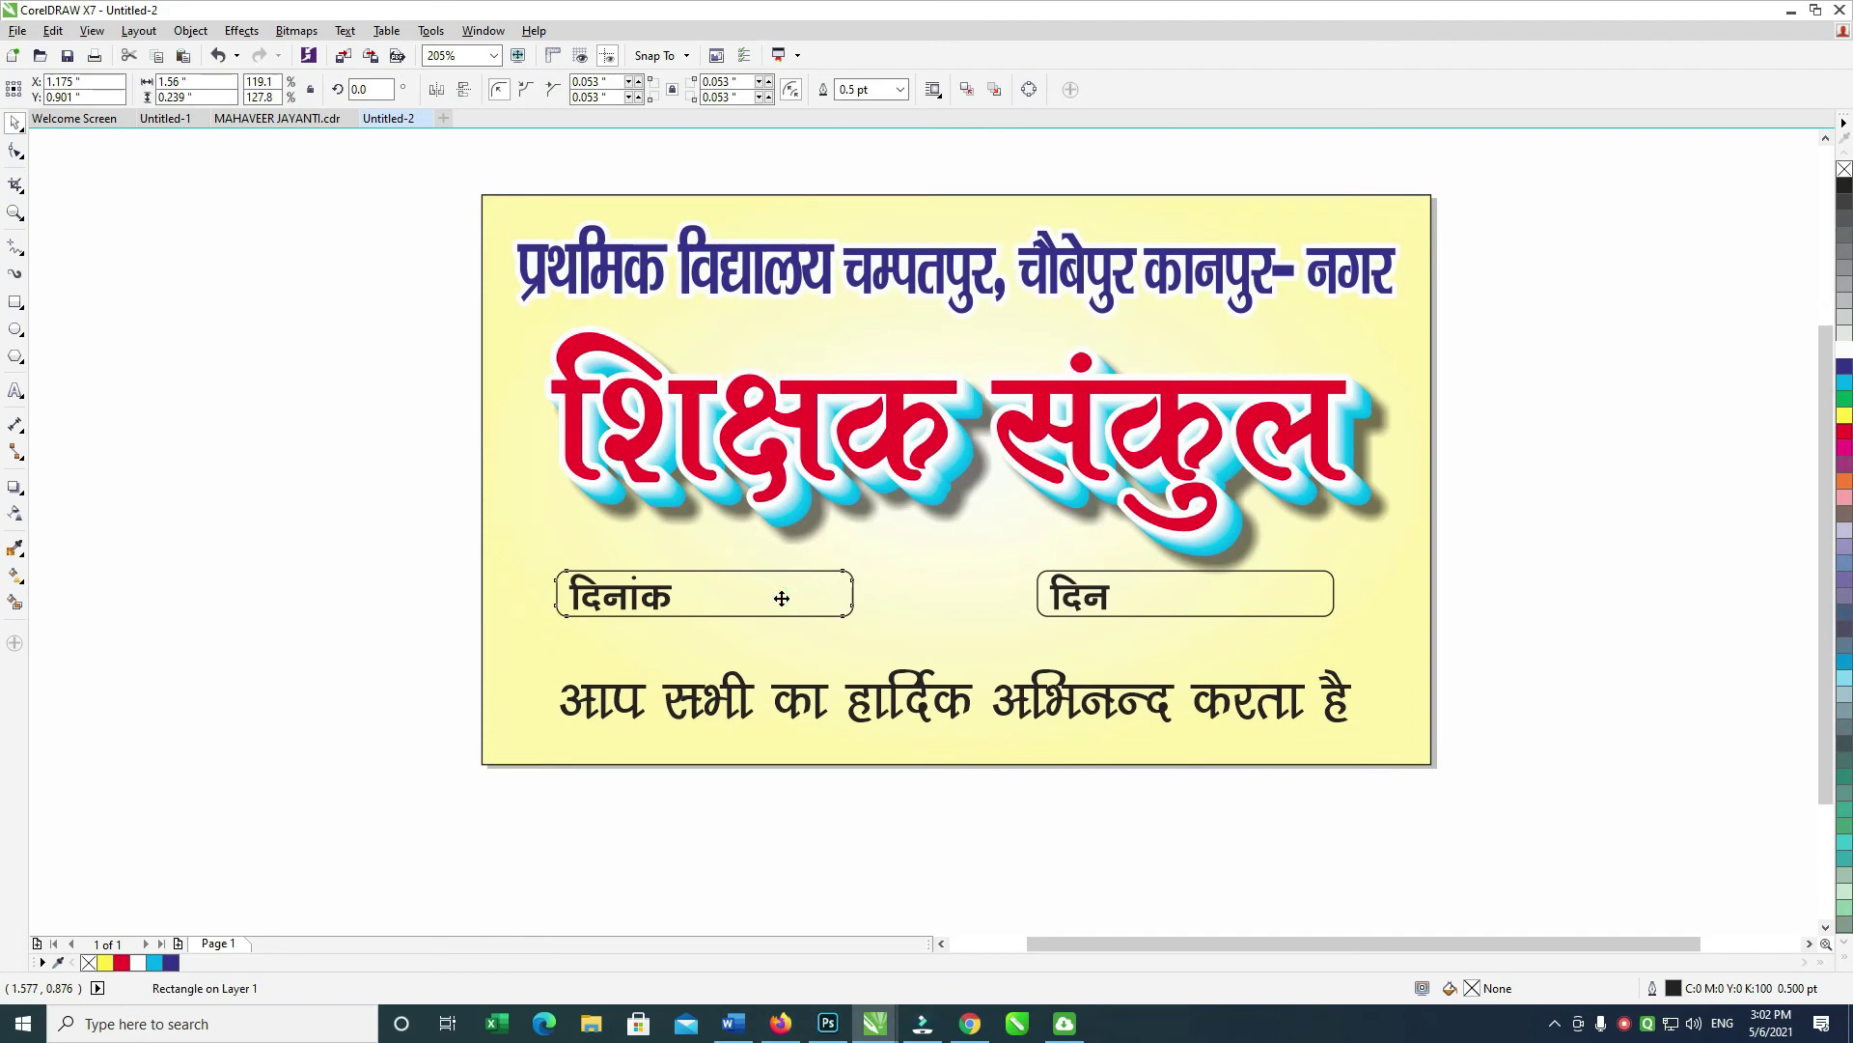
click(1844, 347)
click(1233, 593)
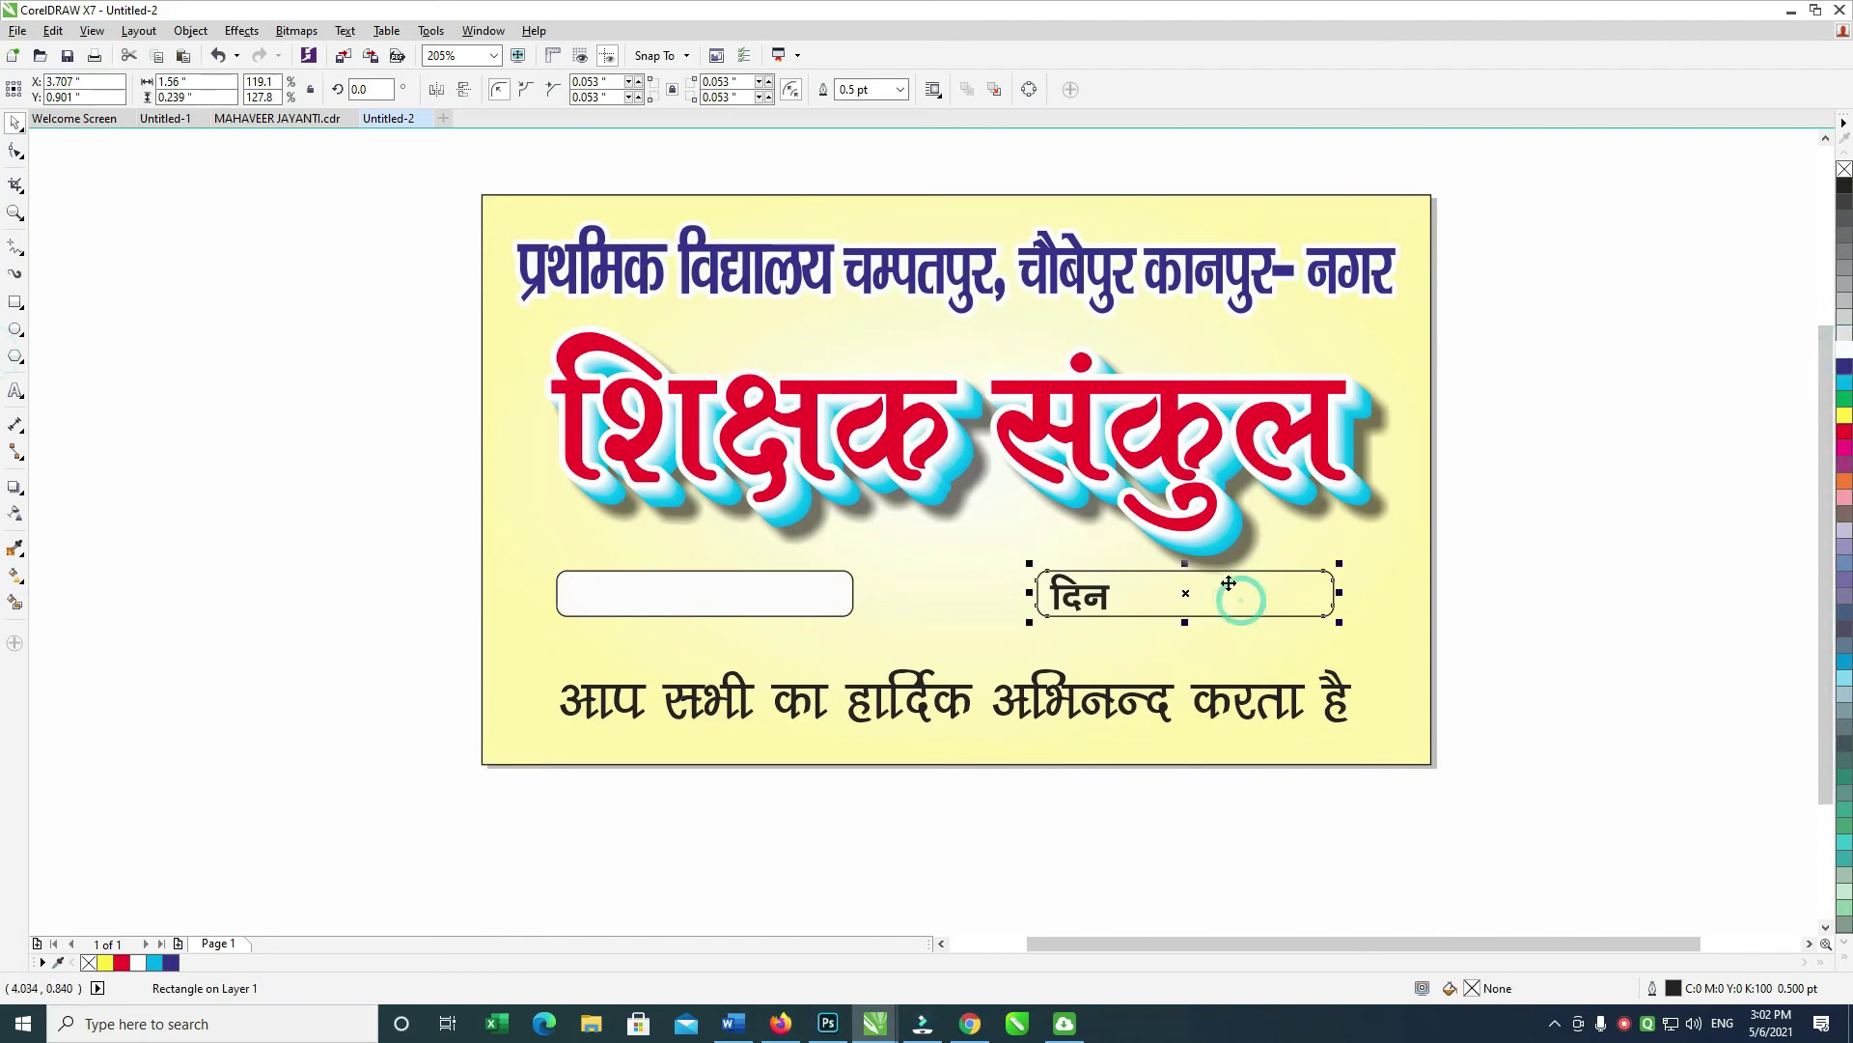
Step: Bring the date and day labels in front of their white boxes and colour both labels red
click(642, 598)
drag(370, 534, 1245, 647)
key(shift+Page_Up)
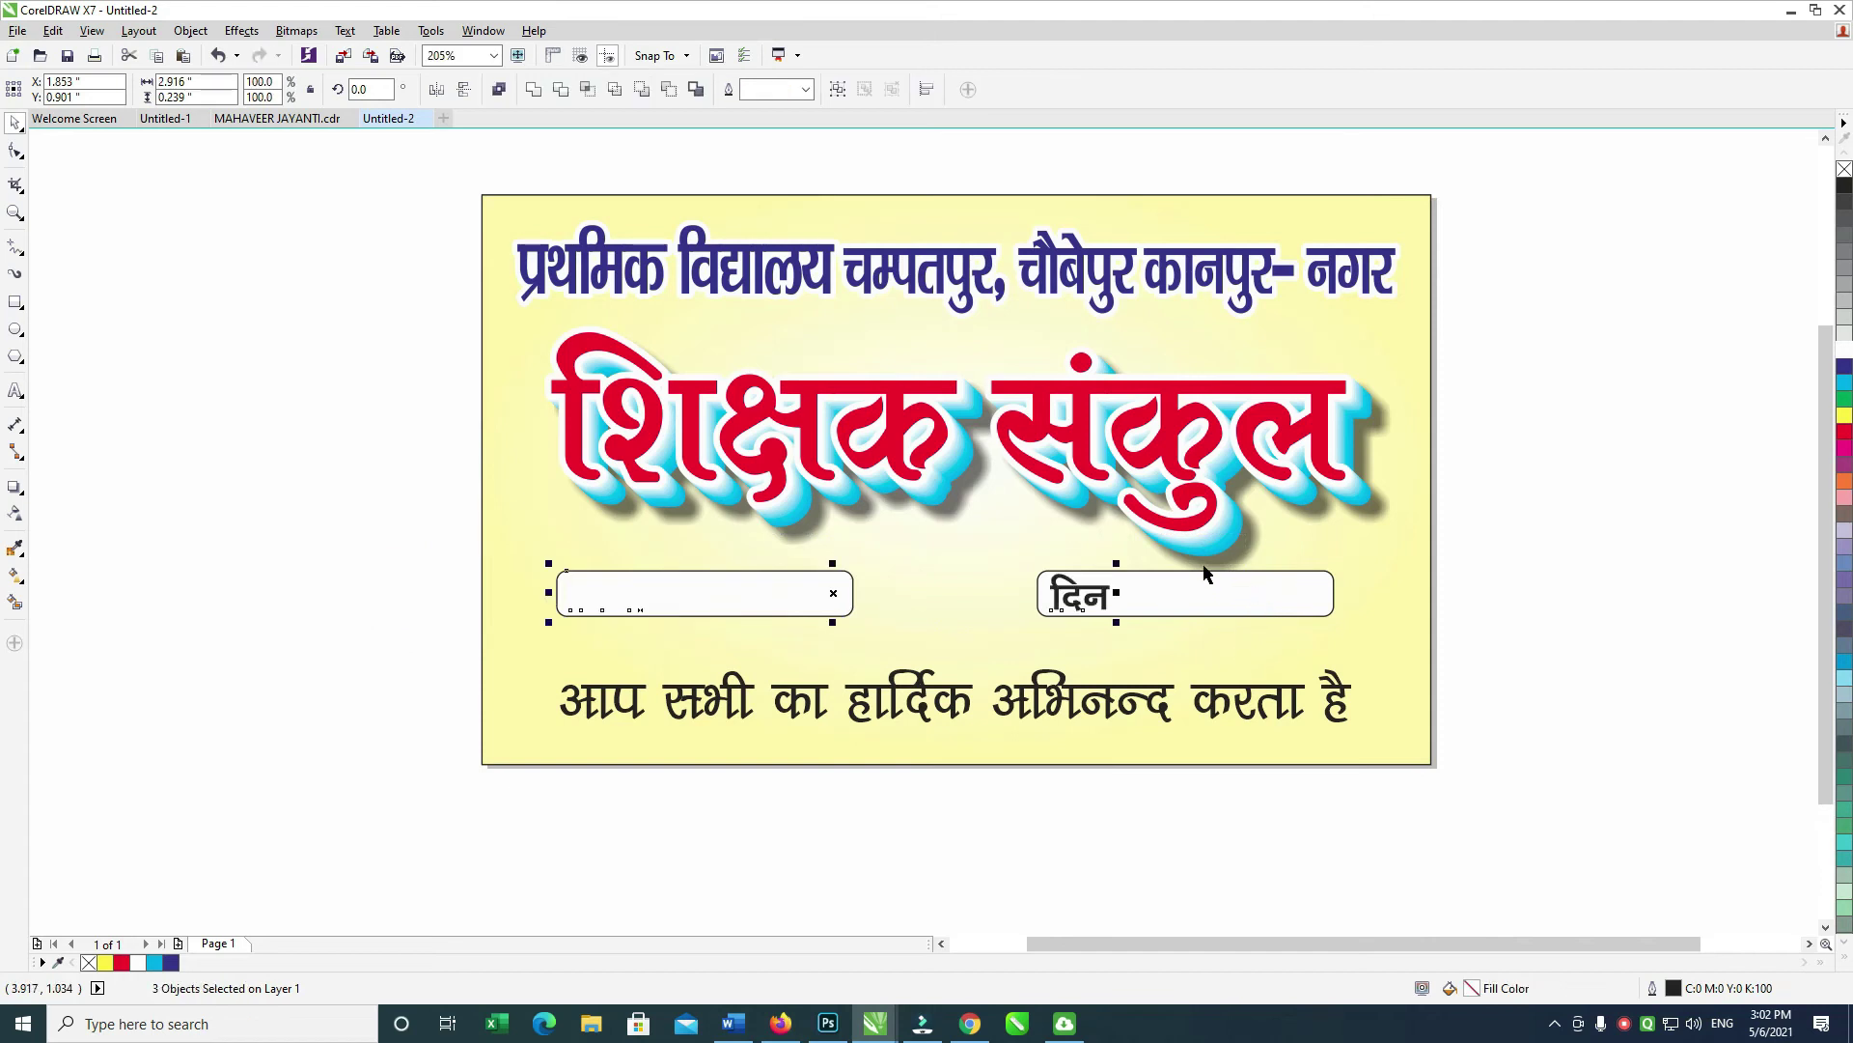
click(364, 538)
drag(413, 467, 688, 652)
key(shift+Page_Up)
shift+click(1109, 595)
click(1844, 431)
Step: Scale the date and day boxes down slightly about their common centre, together with their labels
drag(1609, 518, 425, 676)
drag(1340, 560, 1313, 569)
click(1550, 504)
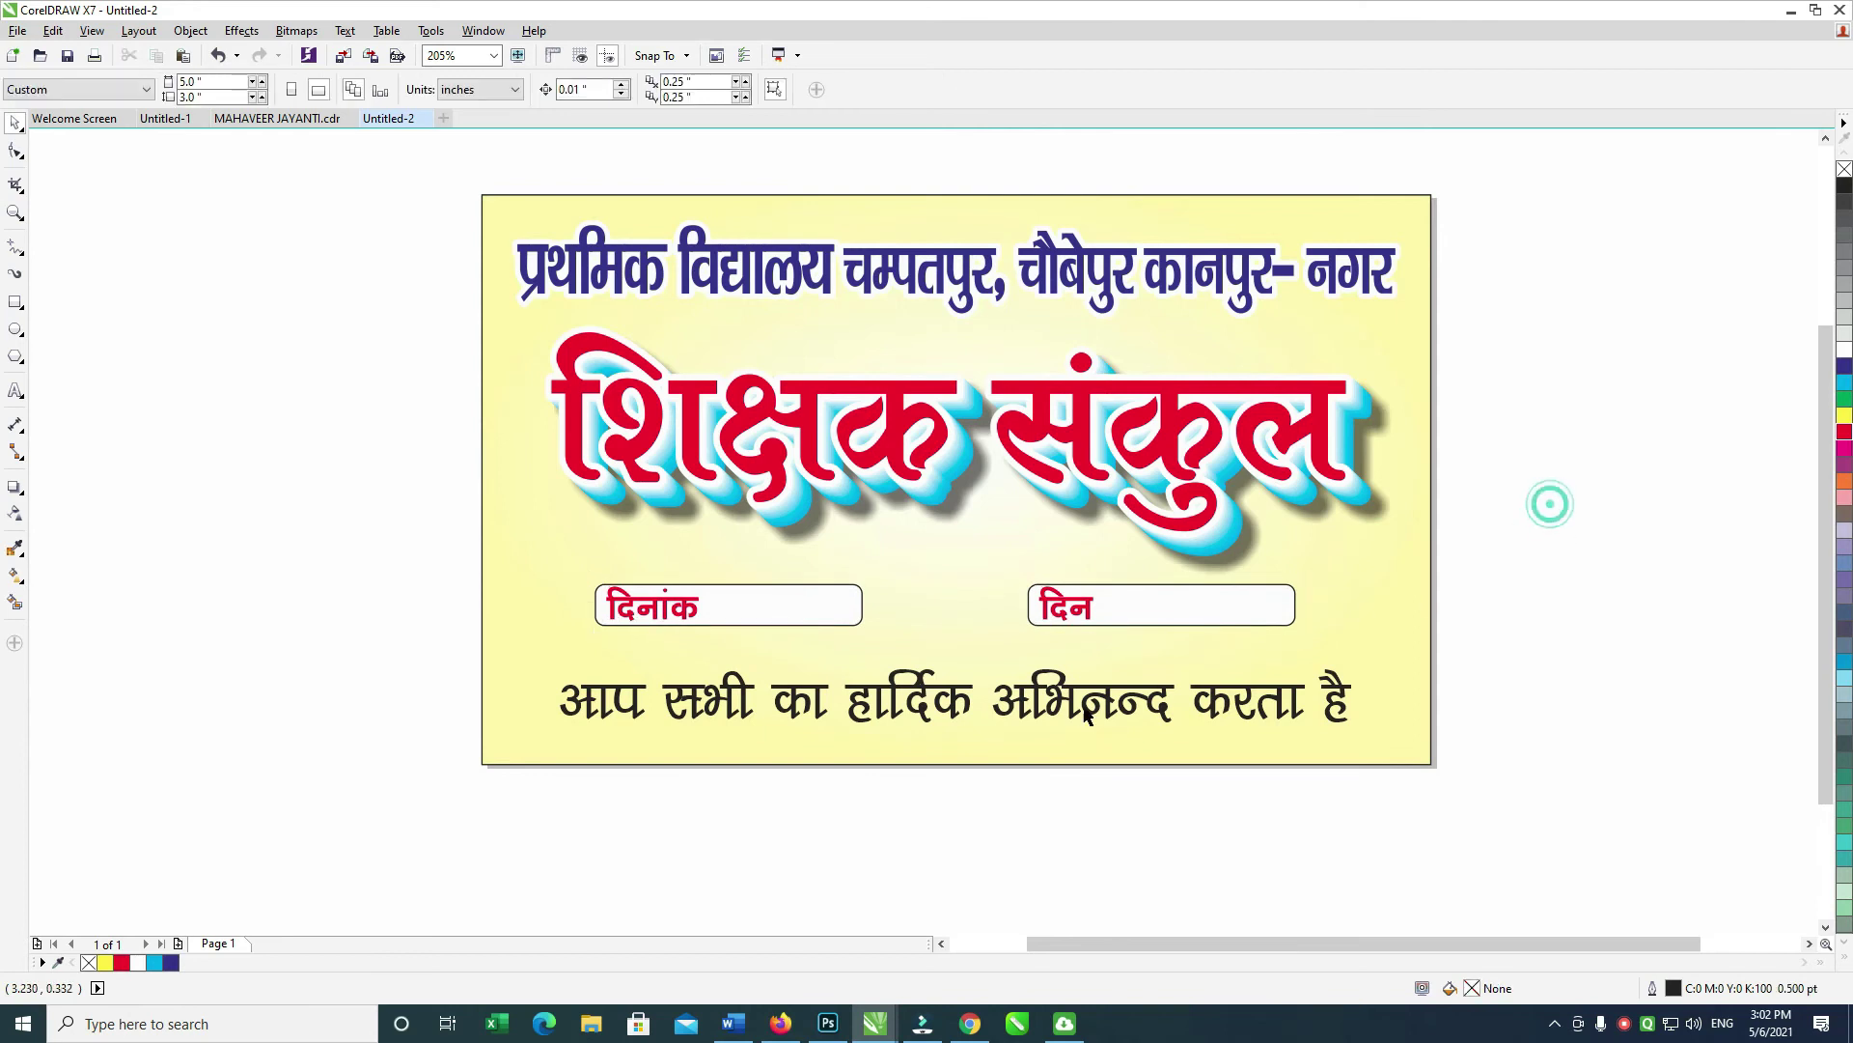
Step: Colour the greeting line at the bottom of the card magenta
click(1099, 702)
drag(1628, 646, 178, 766)
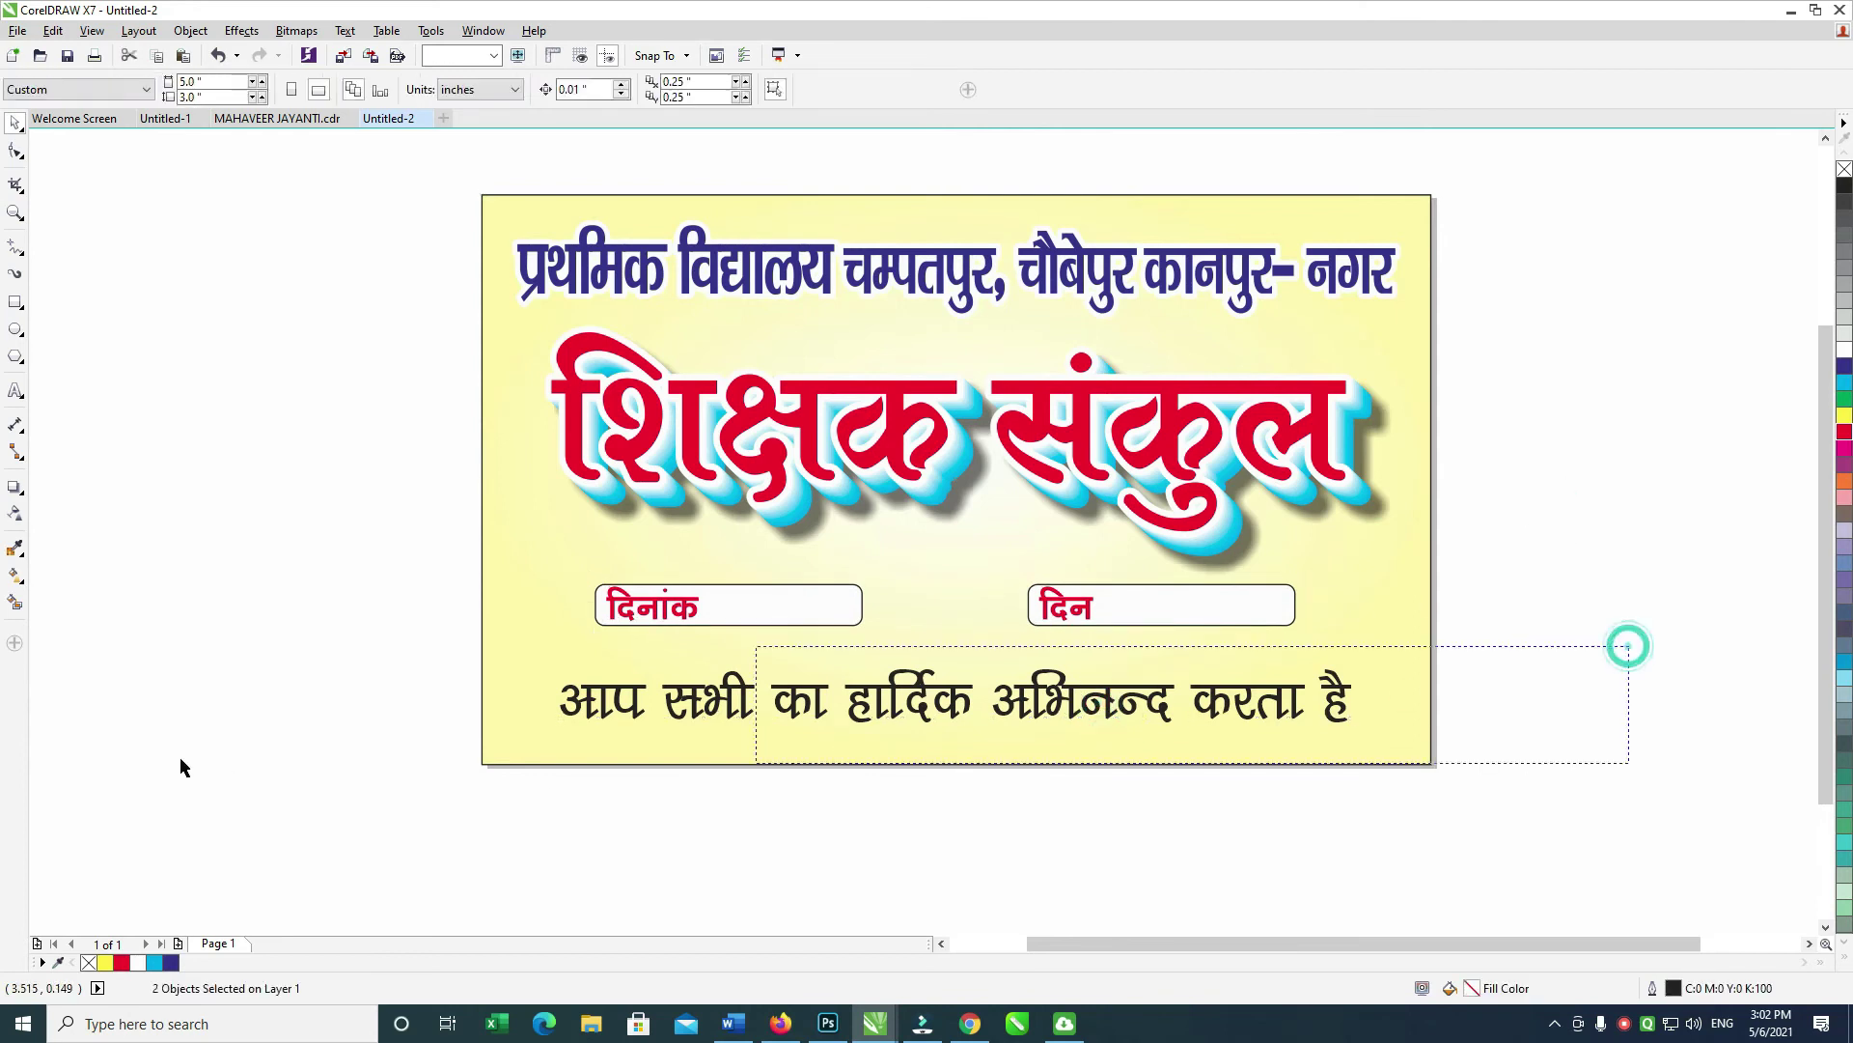
drag(1034, 659, 1005, 691)
click(1406, 622)
click(1445, 676)
click(1078, 722)
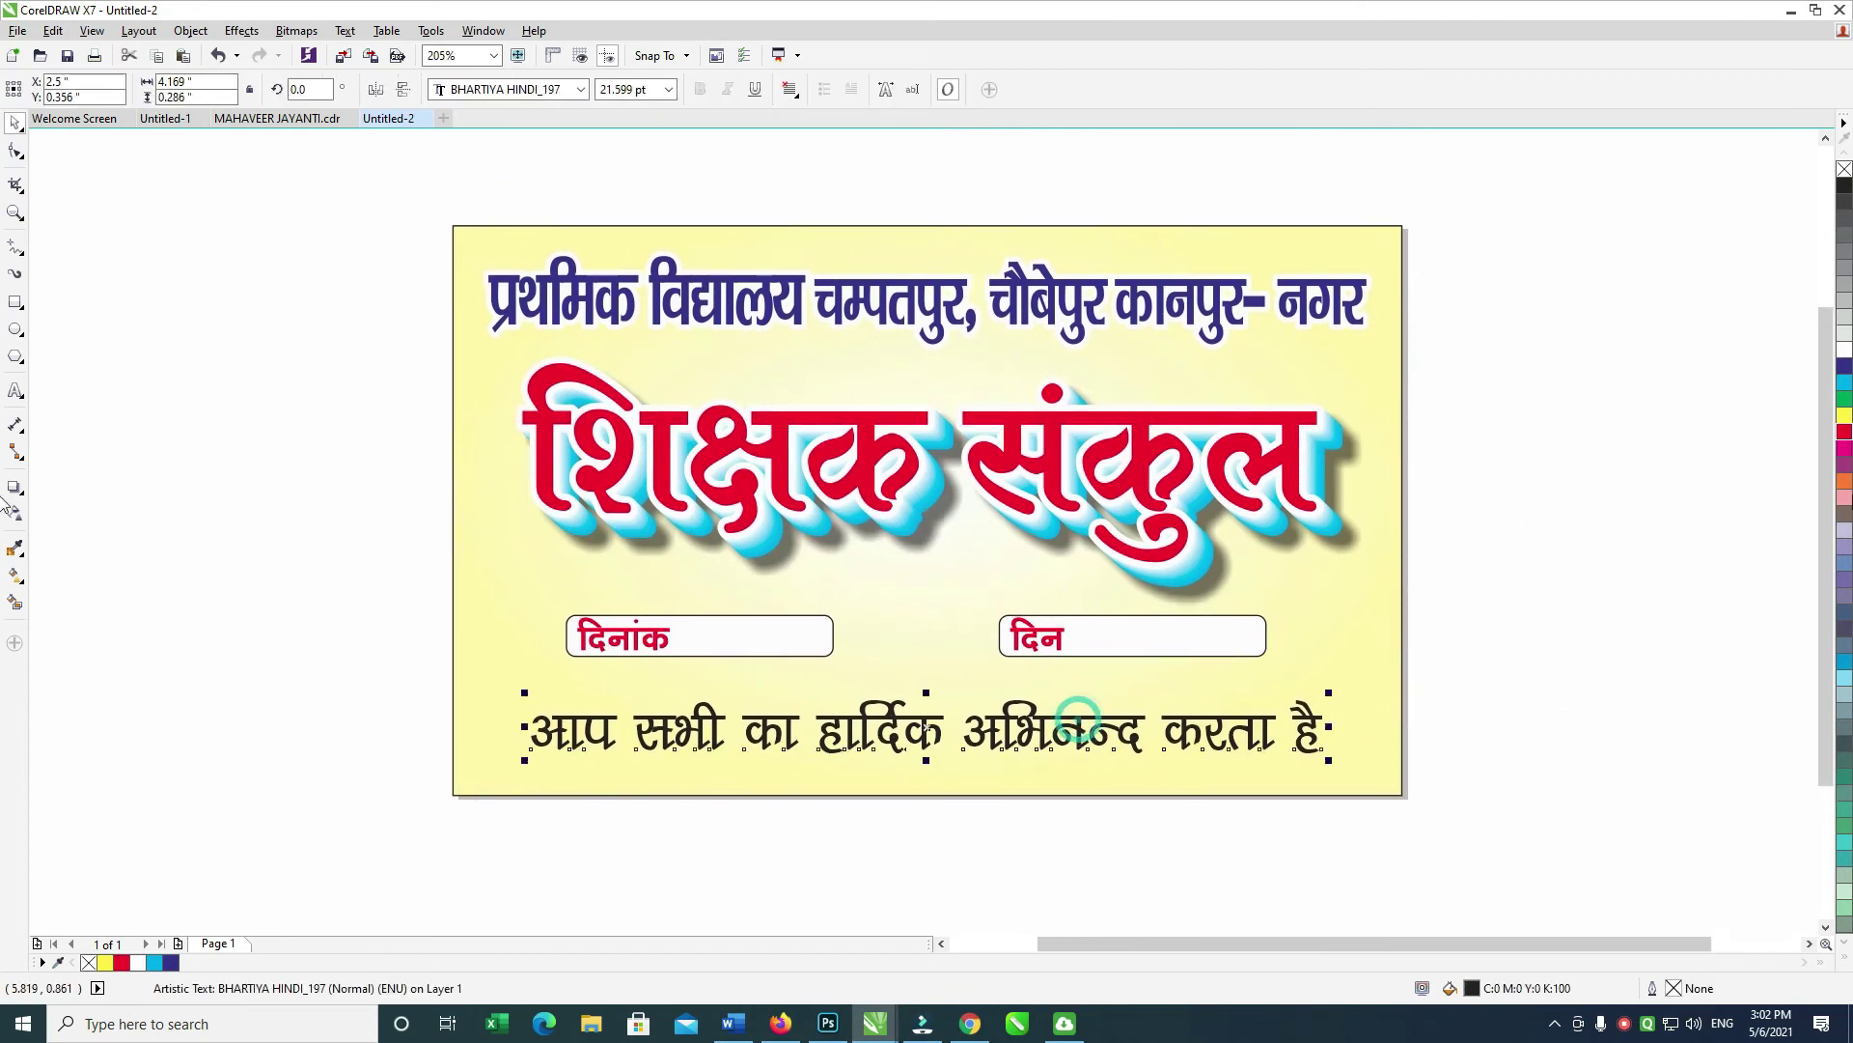
click(1844, 446)
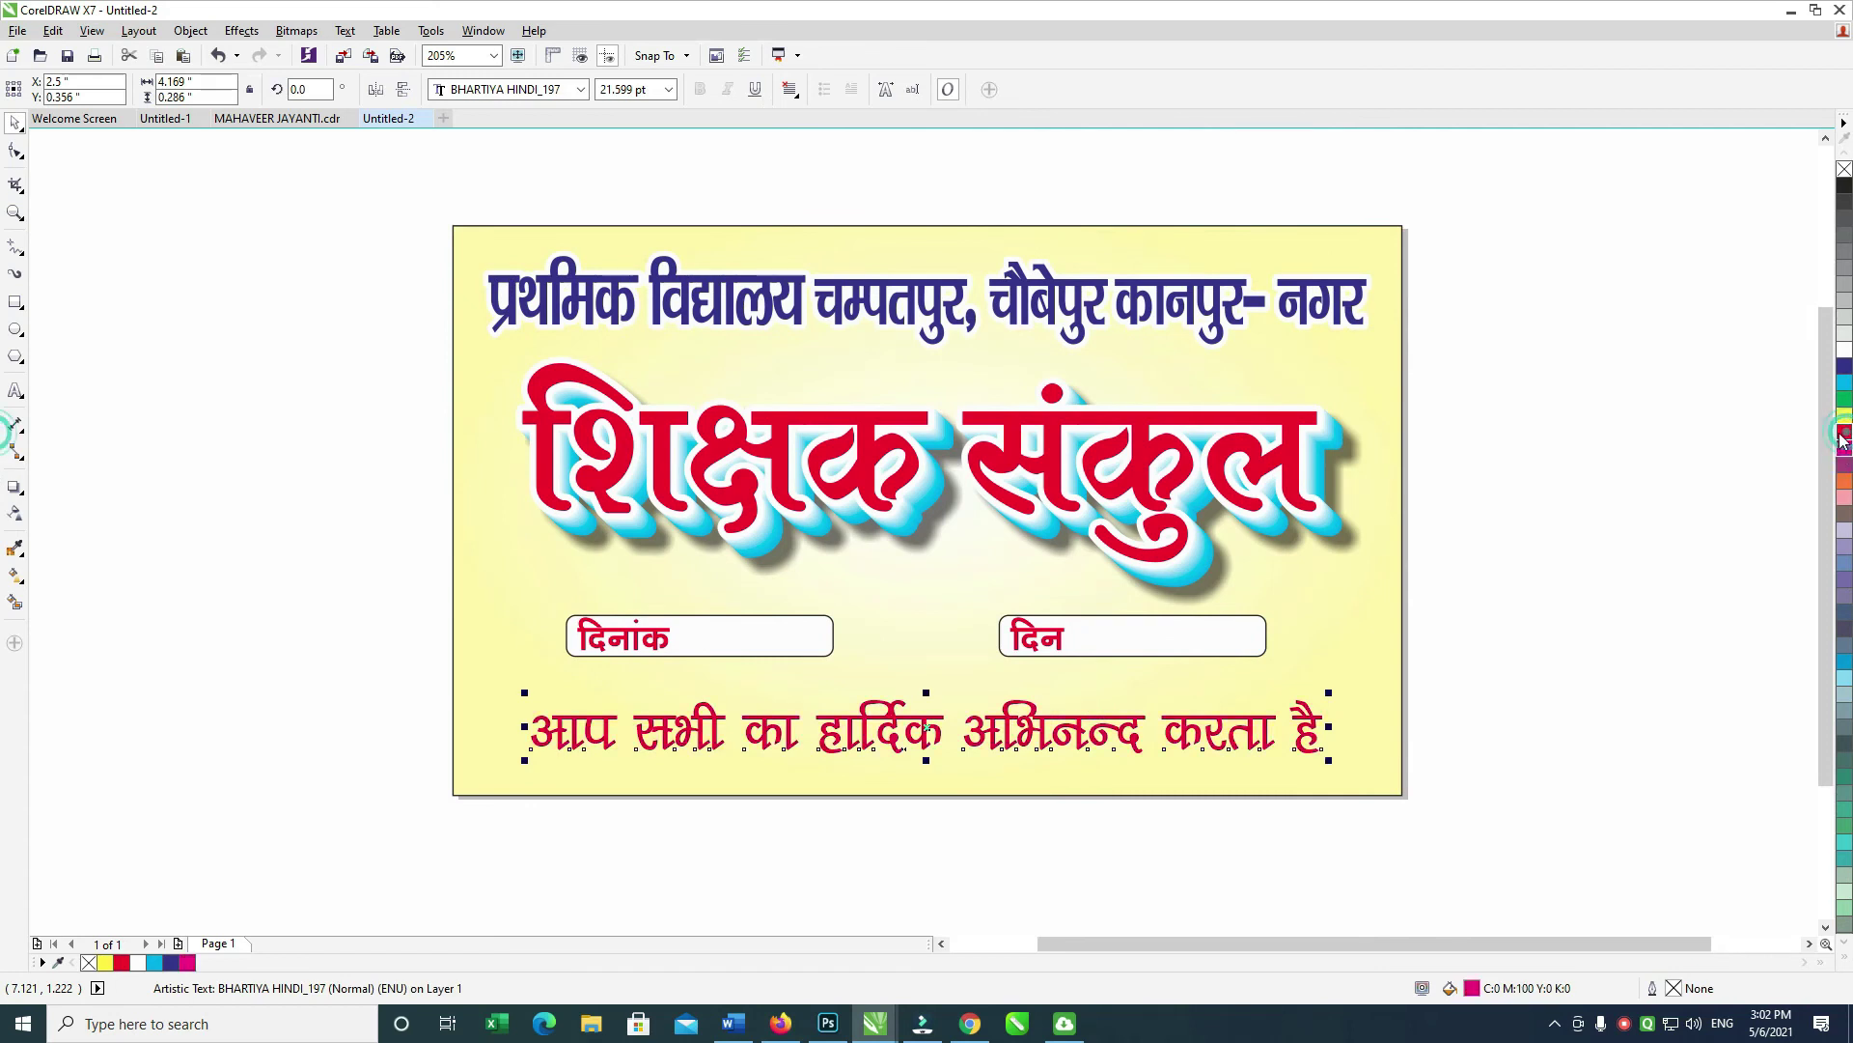
Step: Give the greeting line a 4 pt white outline with rounded corners, placed behind the fill and scaling with the object
key(F12)
text(4)
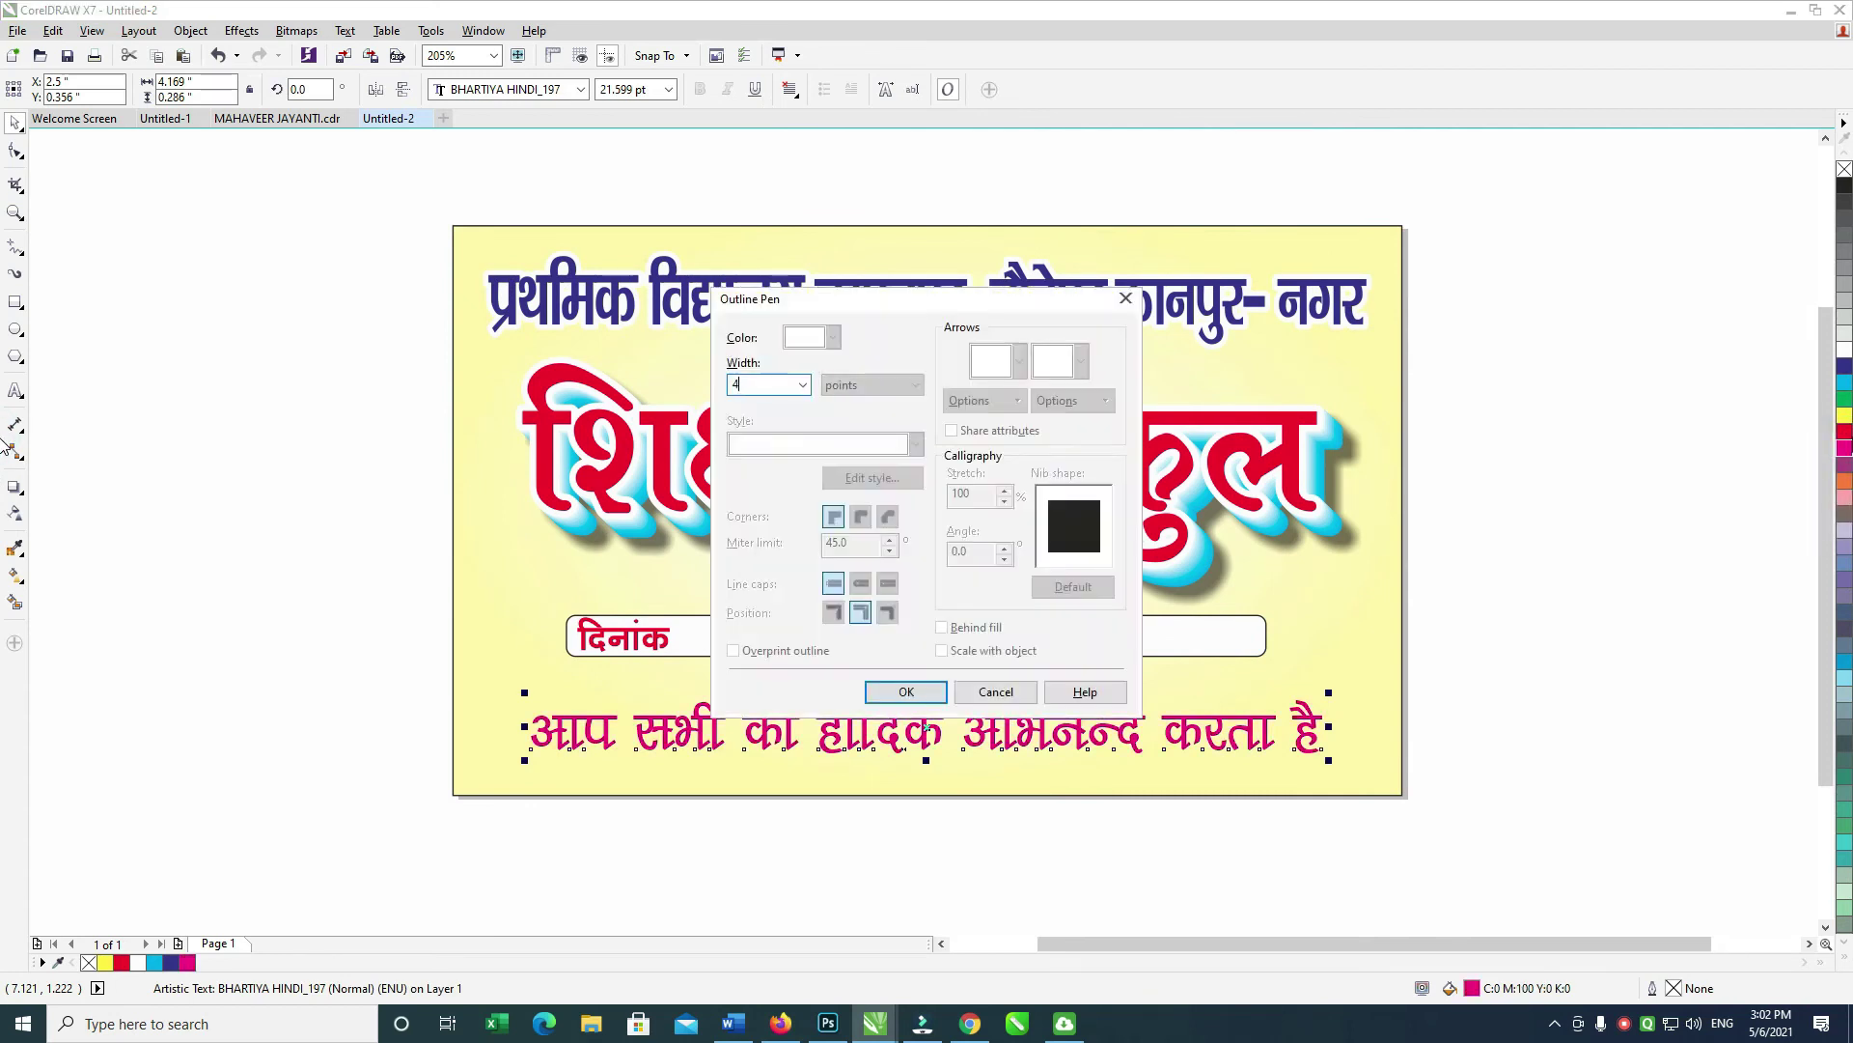
key(Return)
key(F12)
click(862, 518)
click(941, 626)
click(942, 650)
click(912, 687)
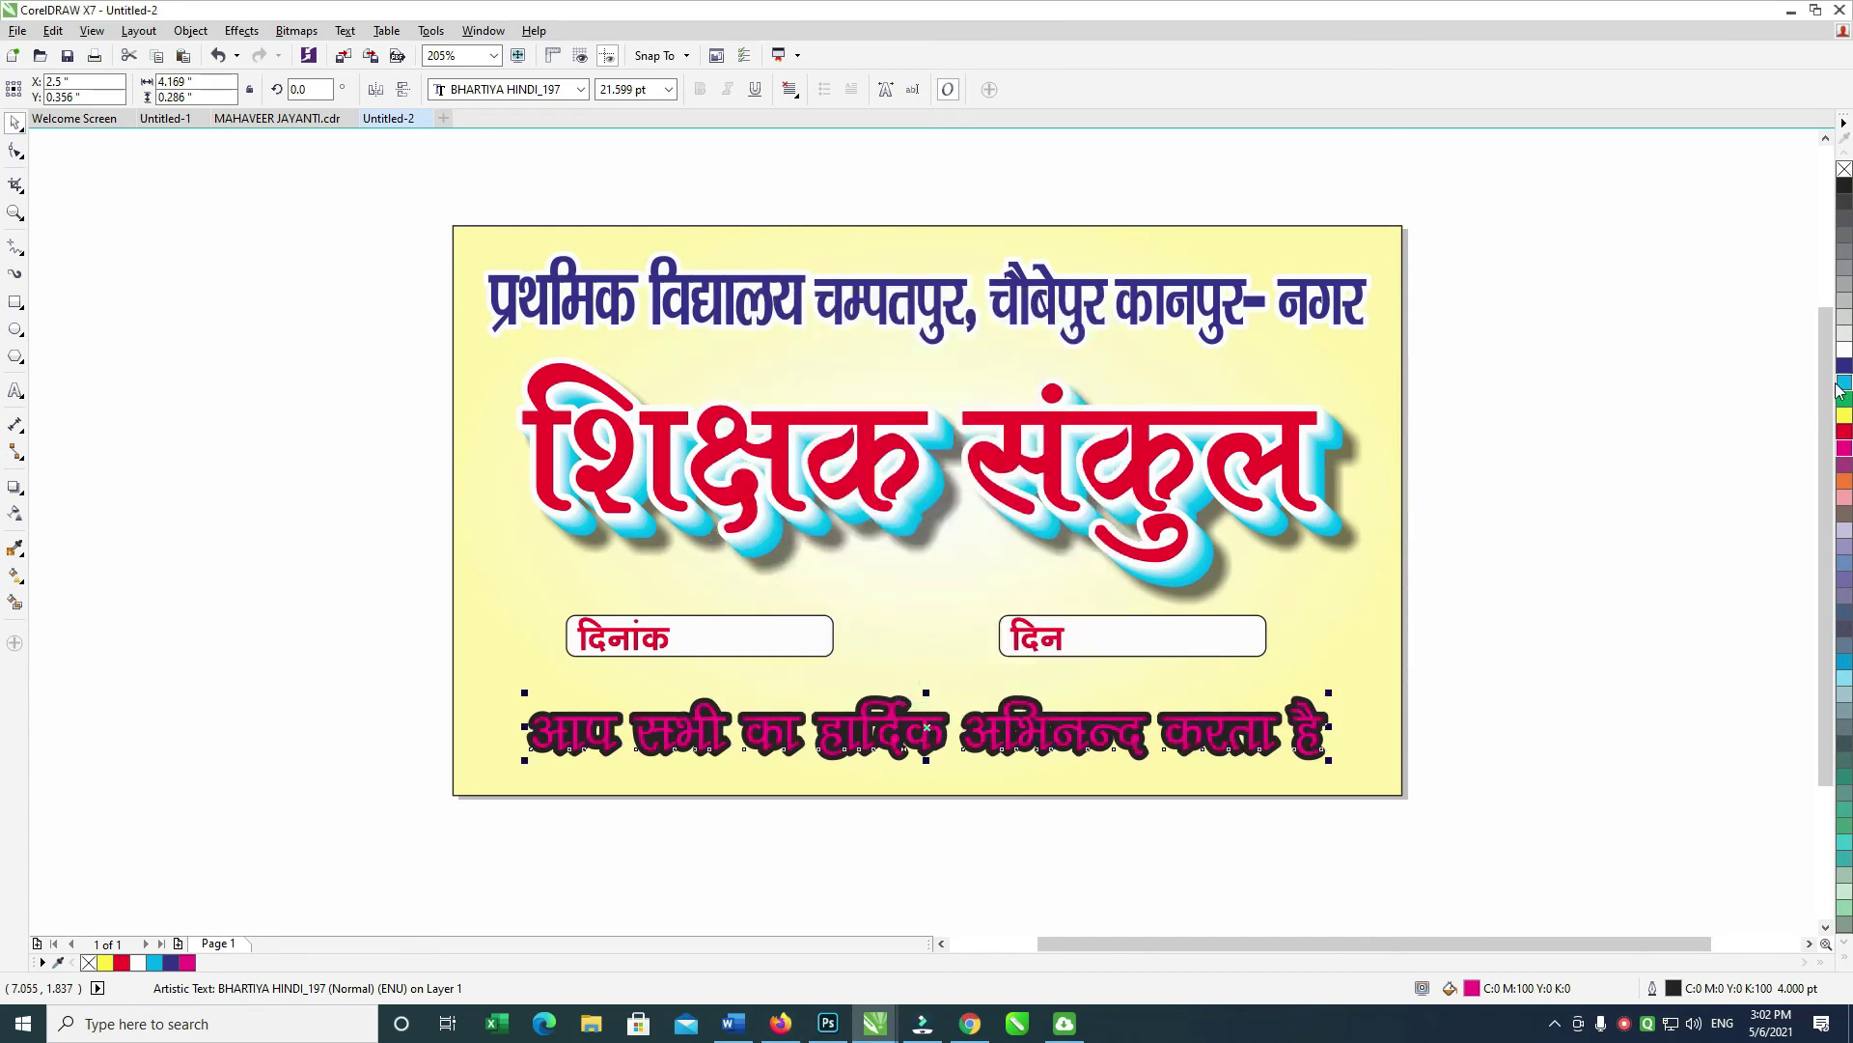
right_click(1844, 351)
click(1554, 365)
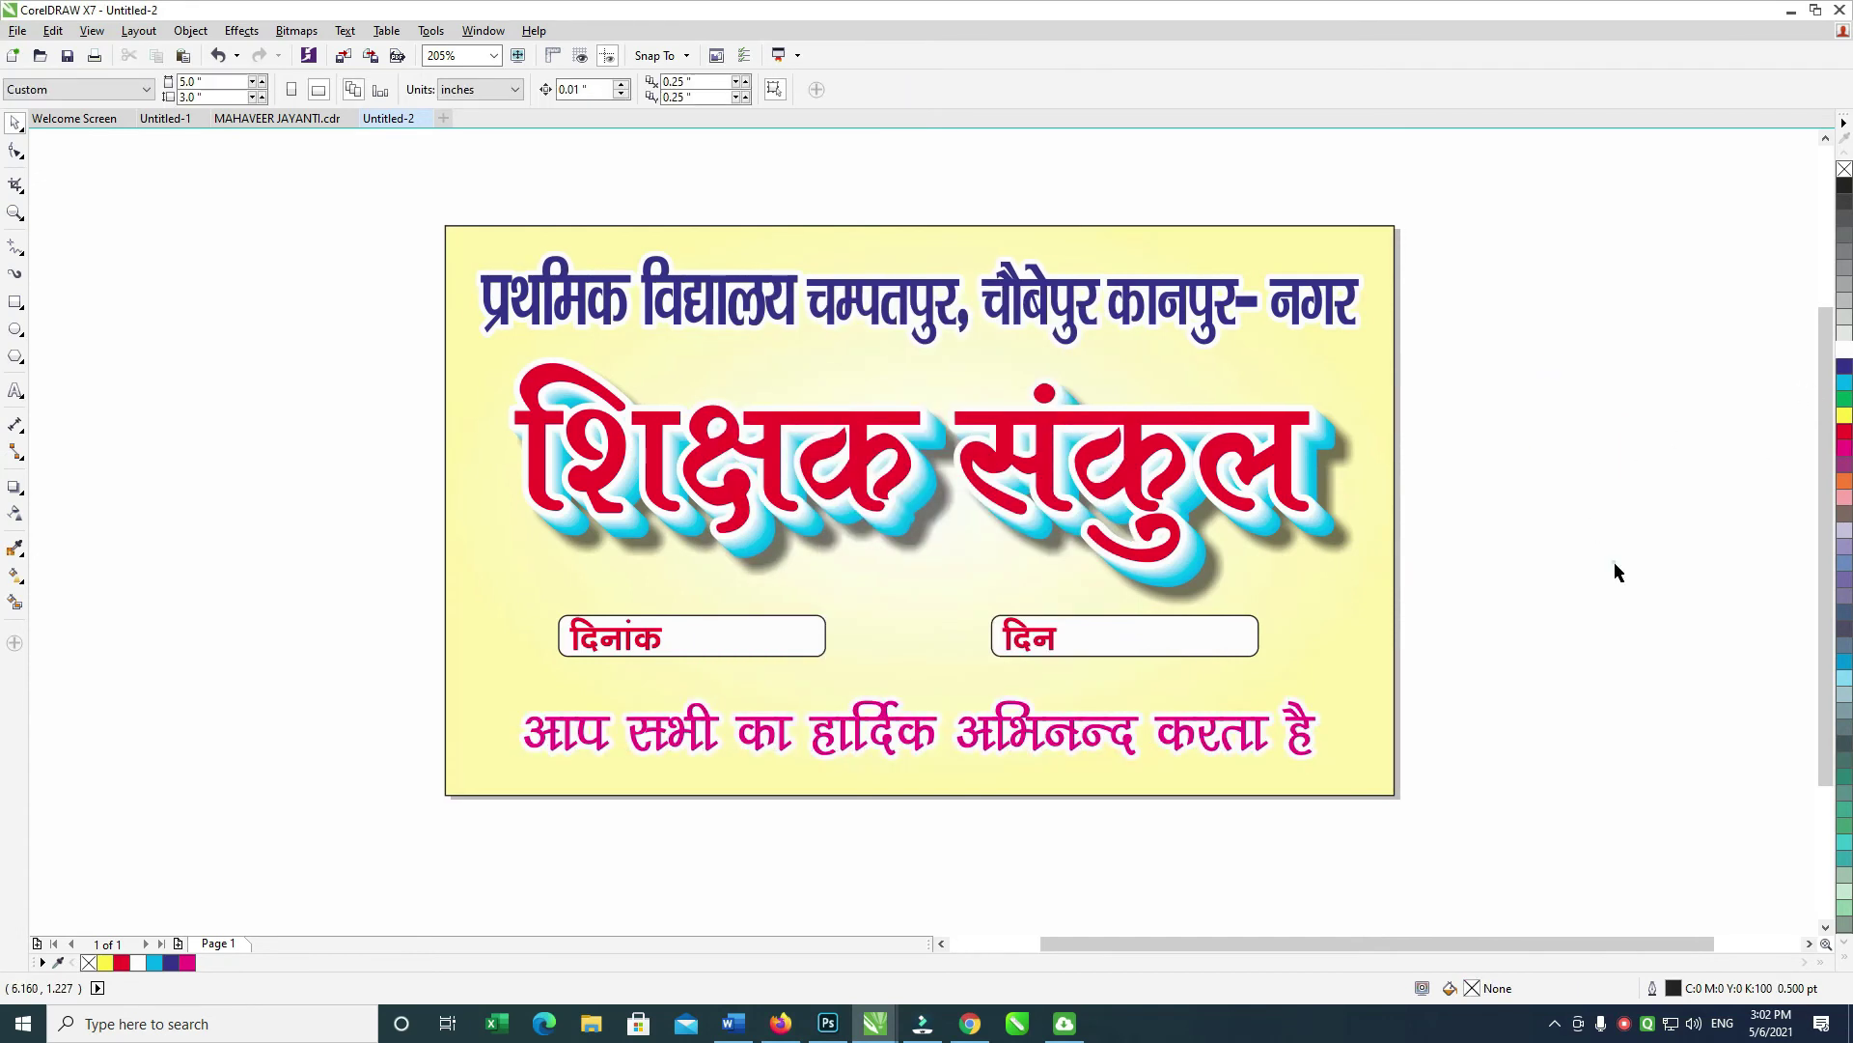
Step: Draw a band about 5.37 by 0.68 inch across the card's lower part, centred horizontally, filled red and without an outline
click(1112, 743)
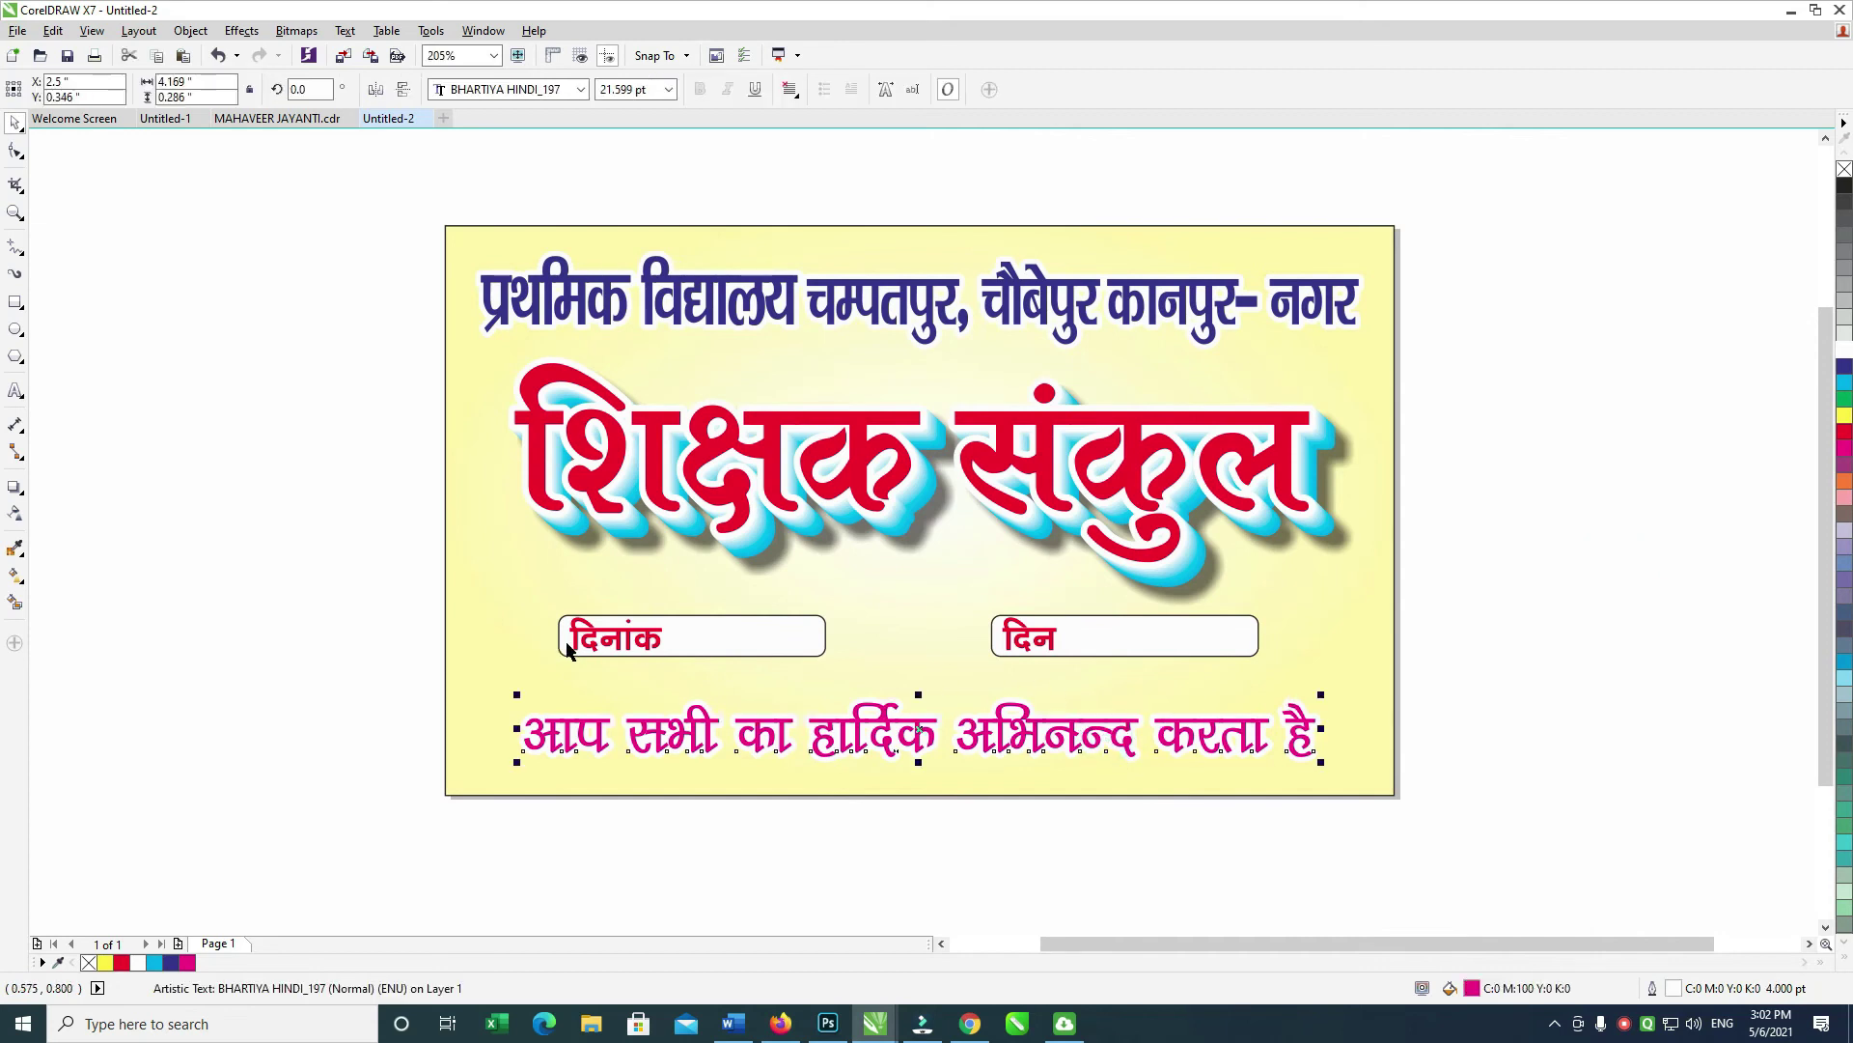
click(14, 303)
drag(418, 670, 1439, 799)
click(15, 123)
drag(1359, 725, 1351, 726)
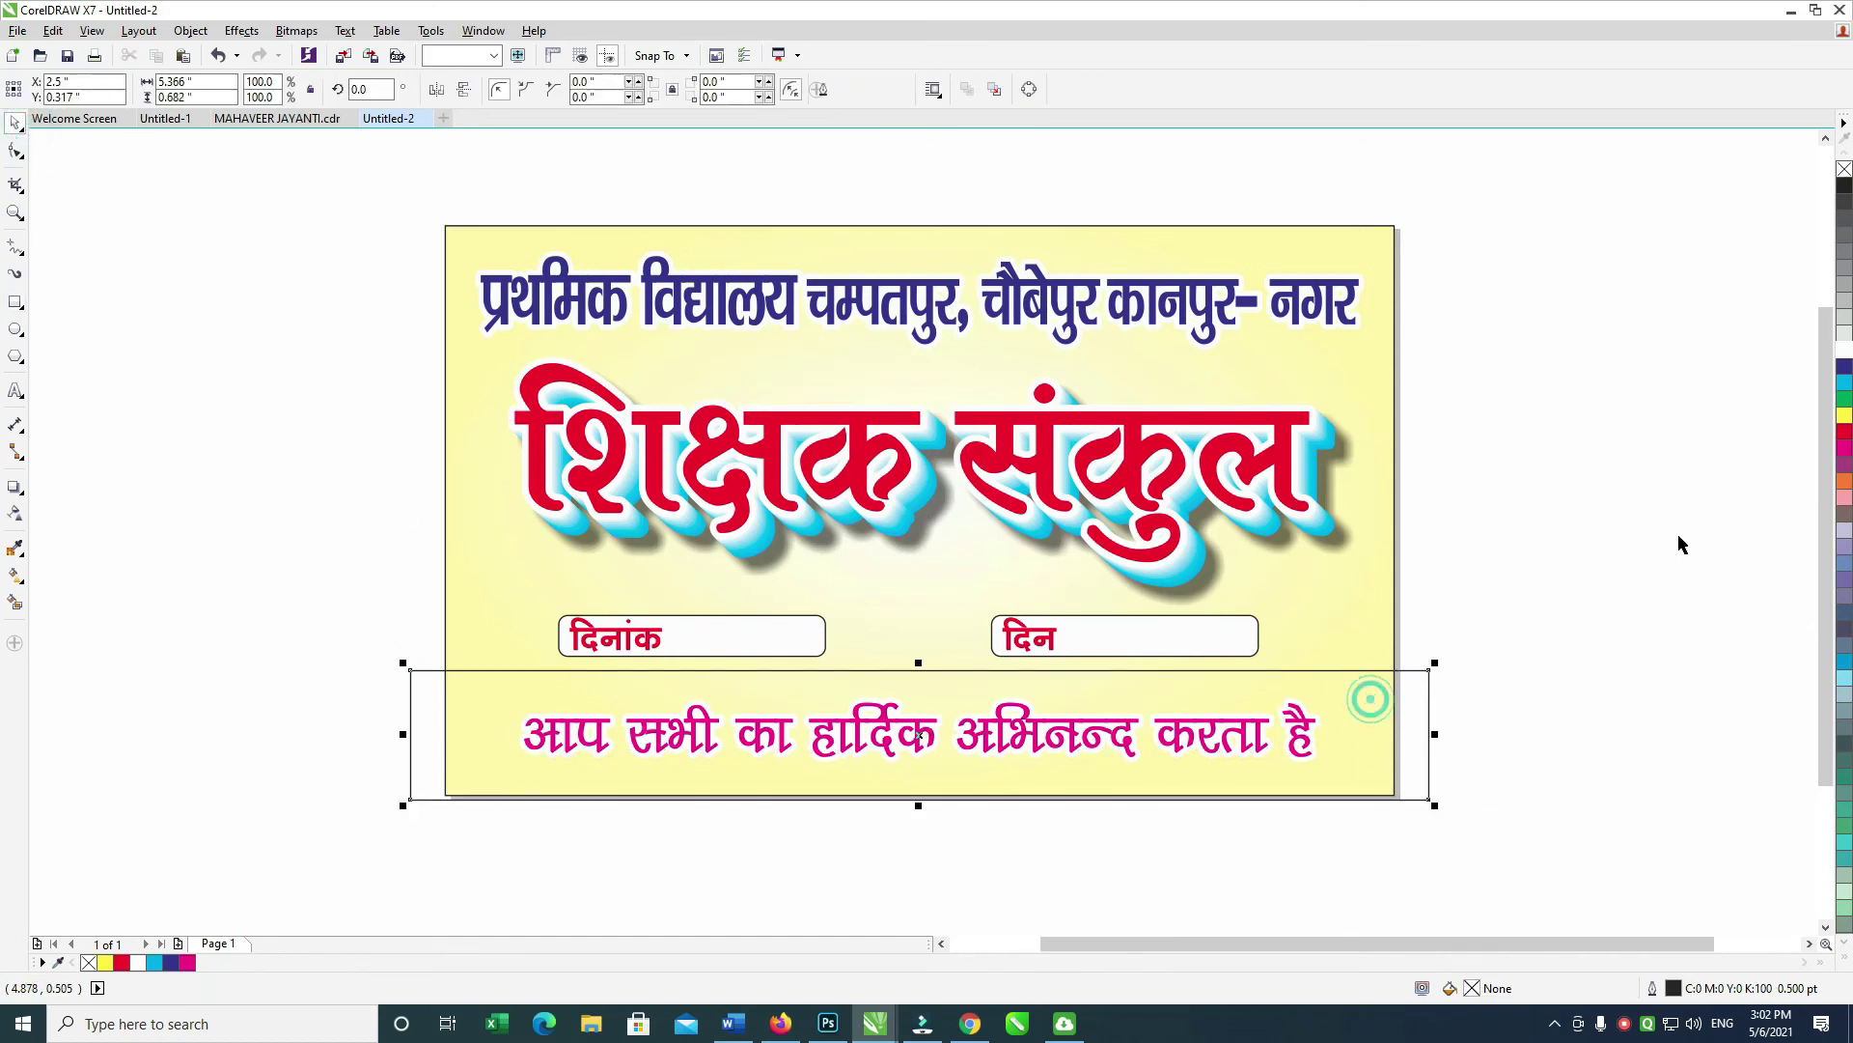
click(1844, 430)
right_click(1845, 172)
Step: Bring the greeting line in front of the red band, fill it white and remove its outline
drag(311, 639, 1382, 823)
key(shift+Page_Up)
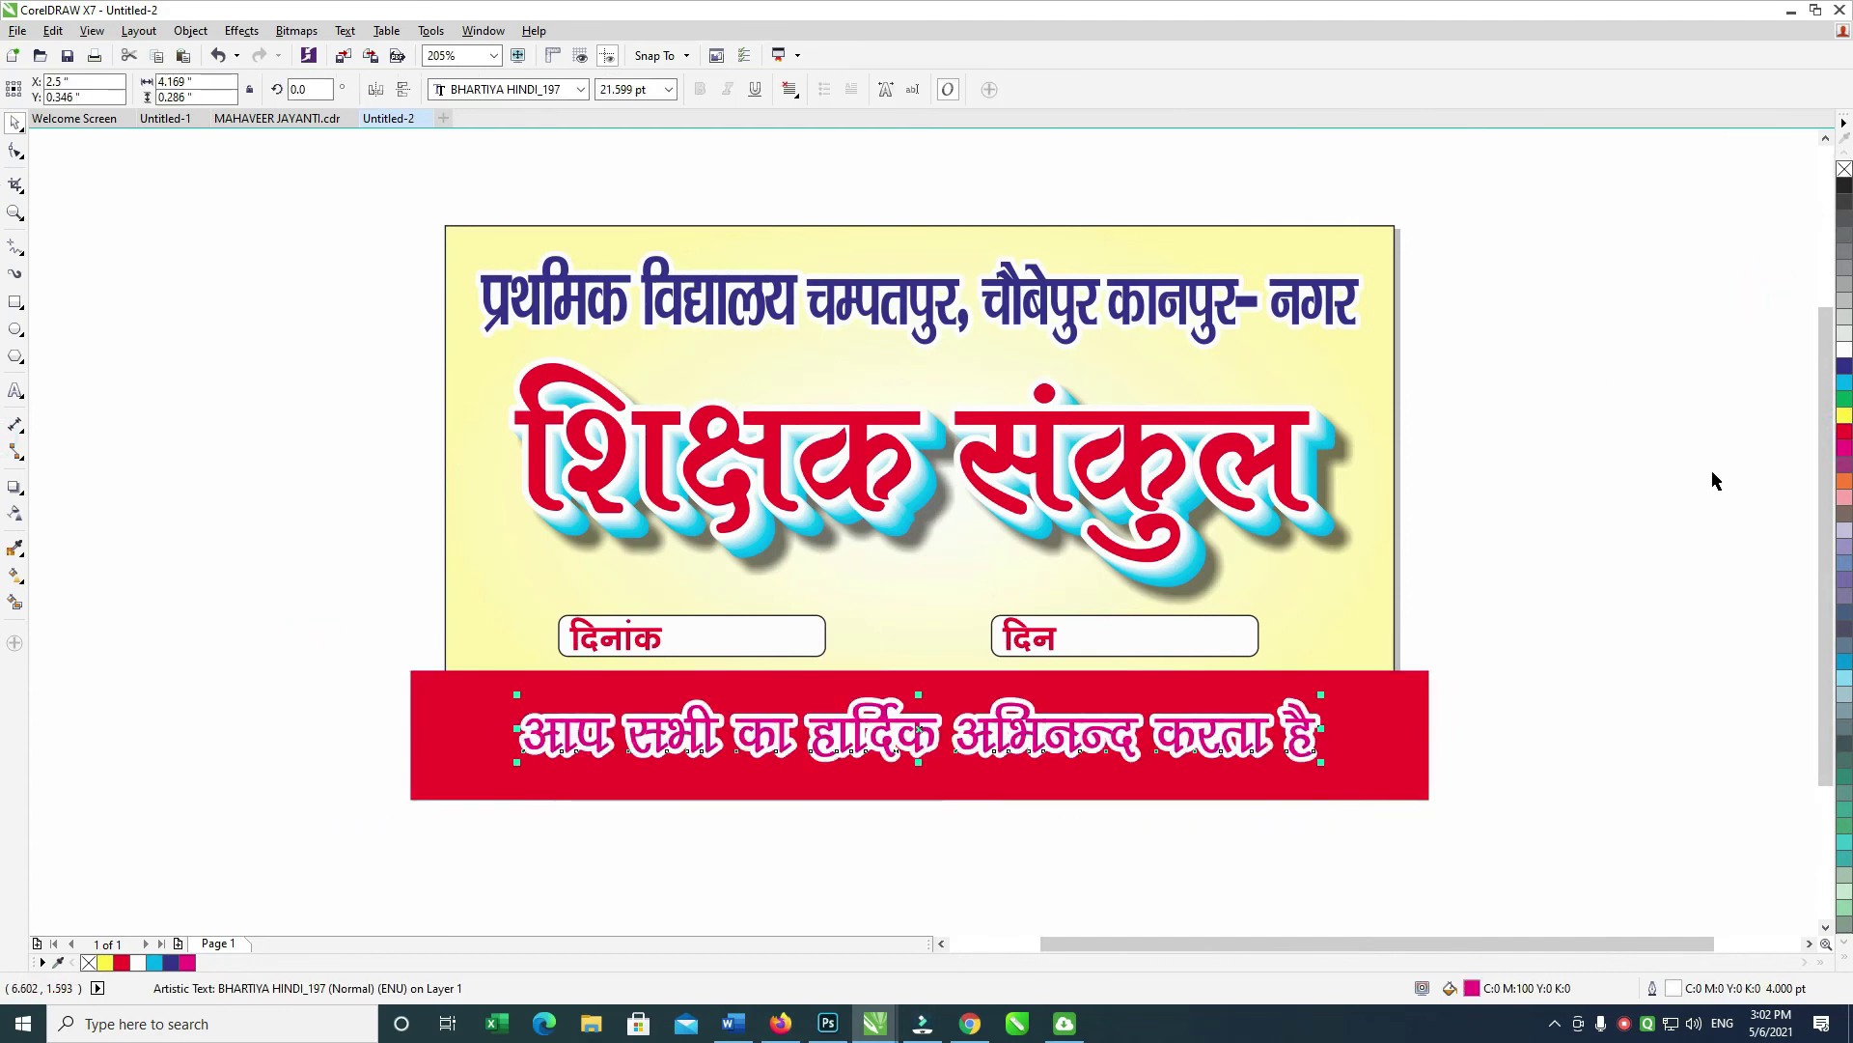
click(1845, 351)
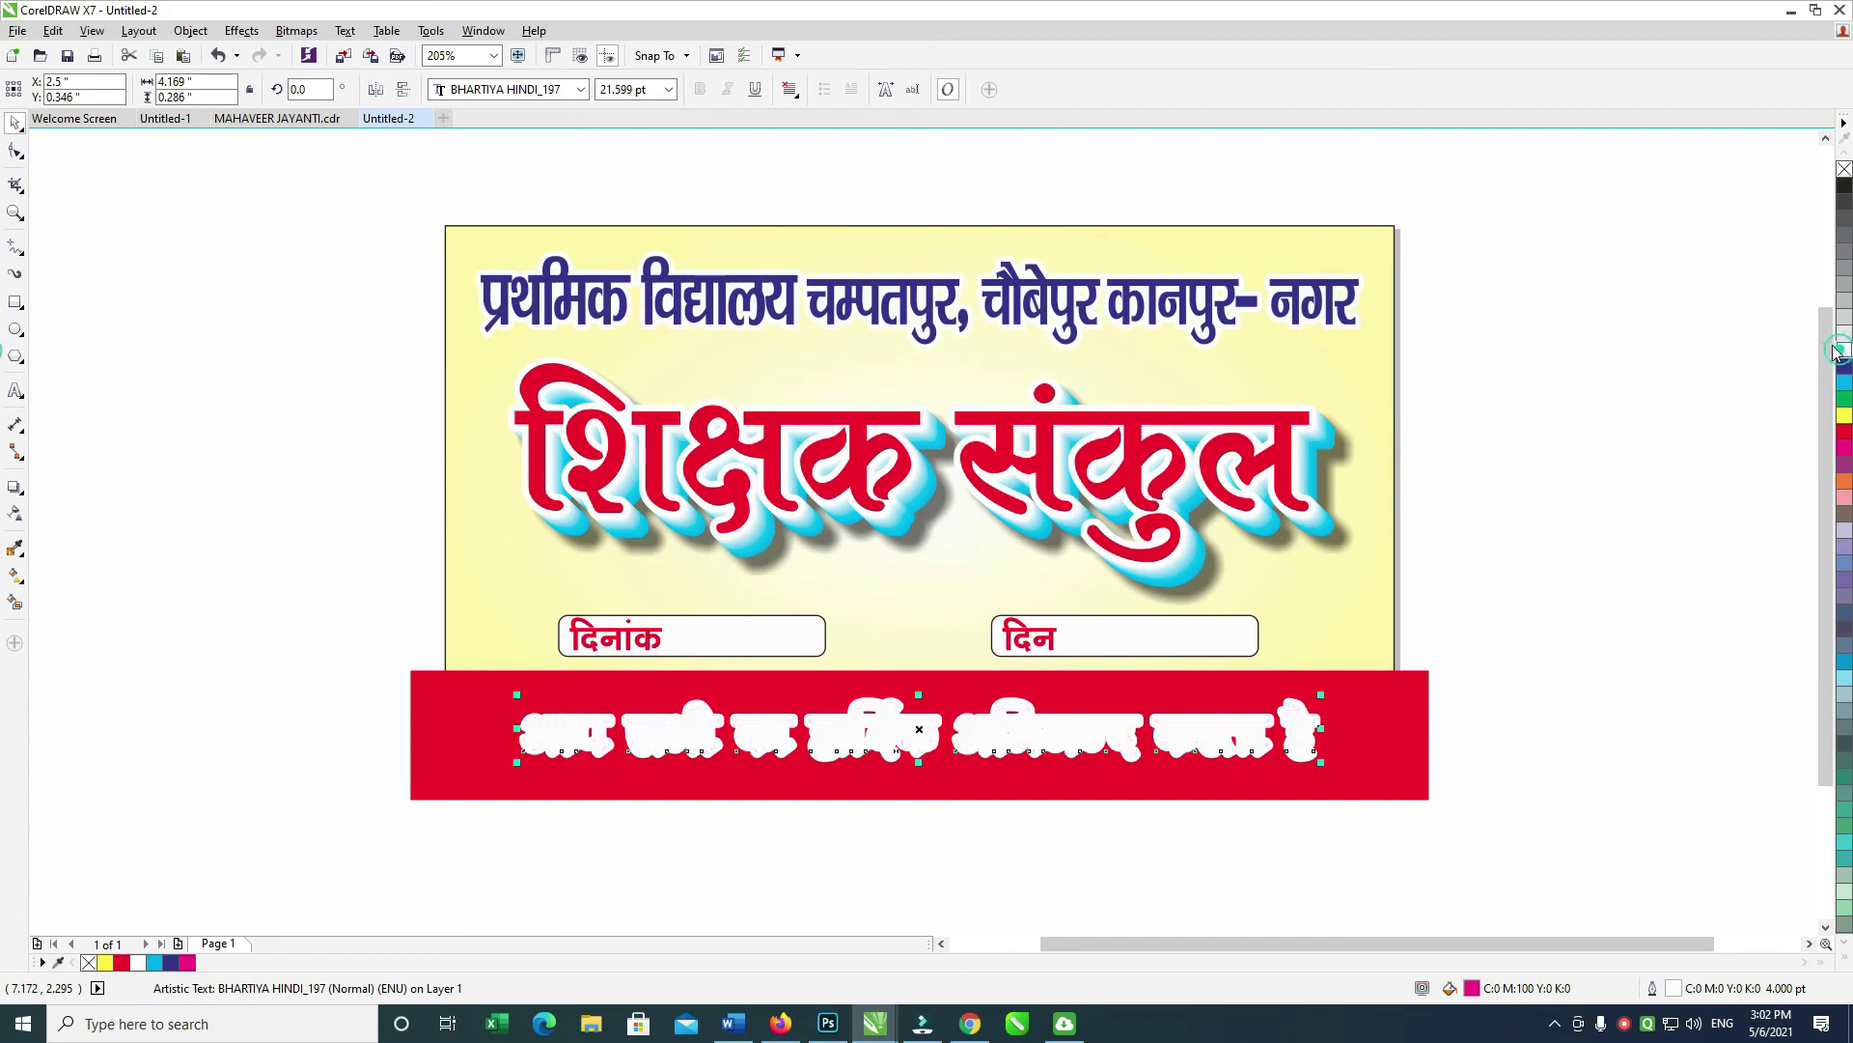
right_click(1844, 172)
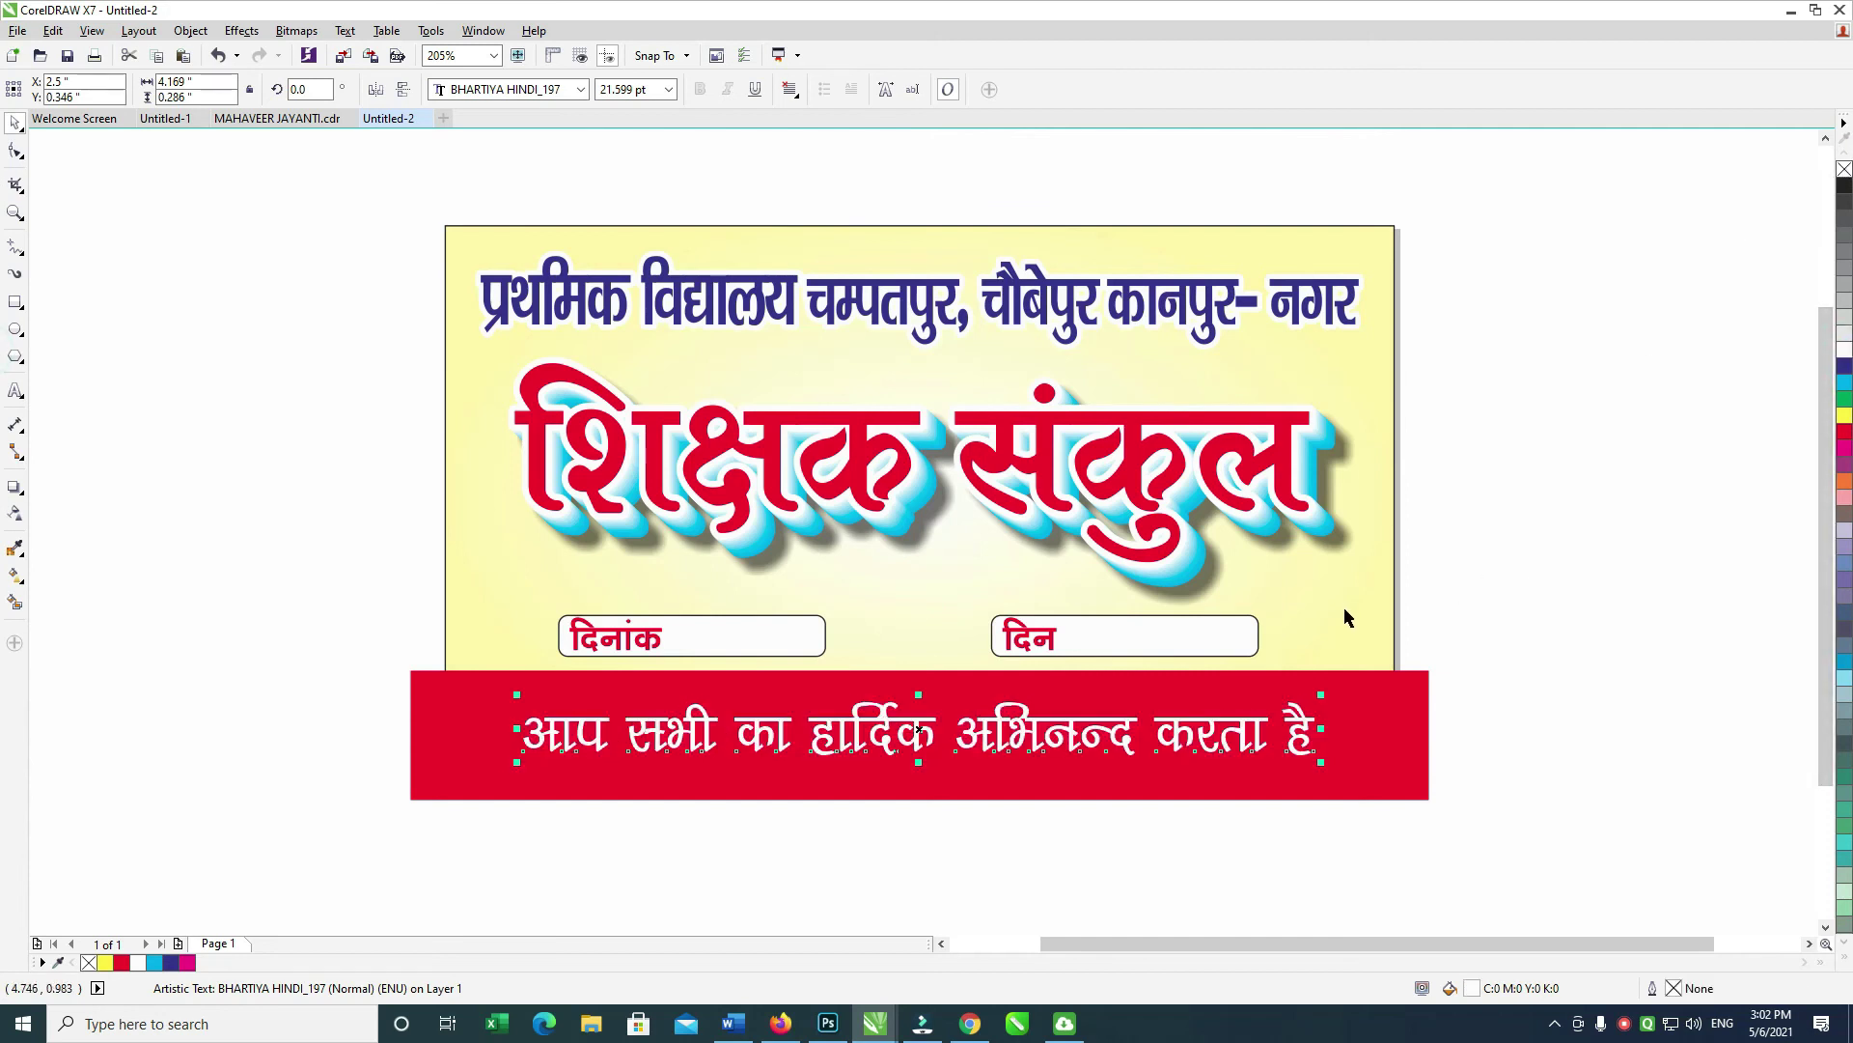
Step: Try to PowerClip the red band on its own inside the card background
click(1334, 606)
click(1352, 691)
key(shift+Page_Up)
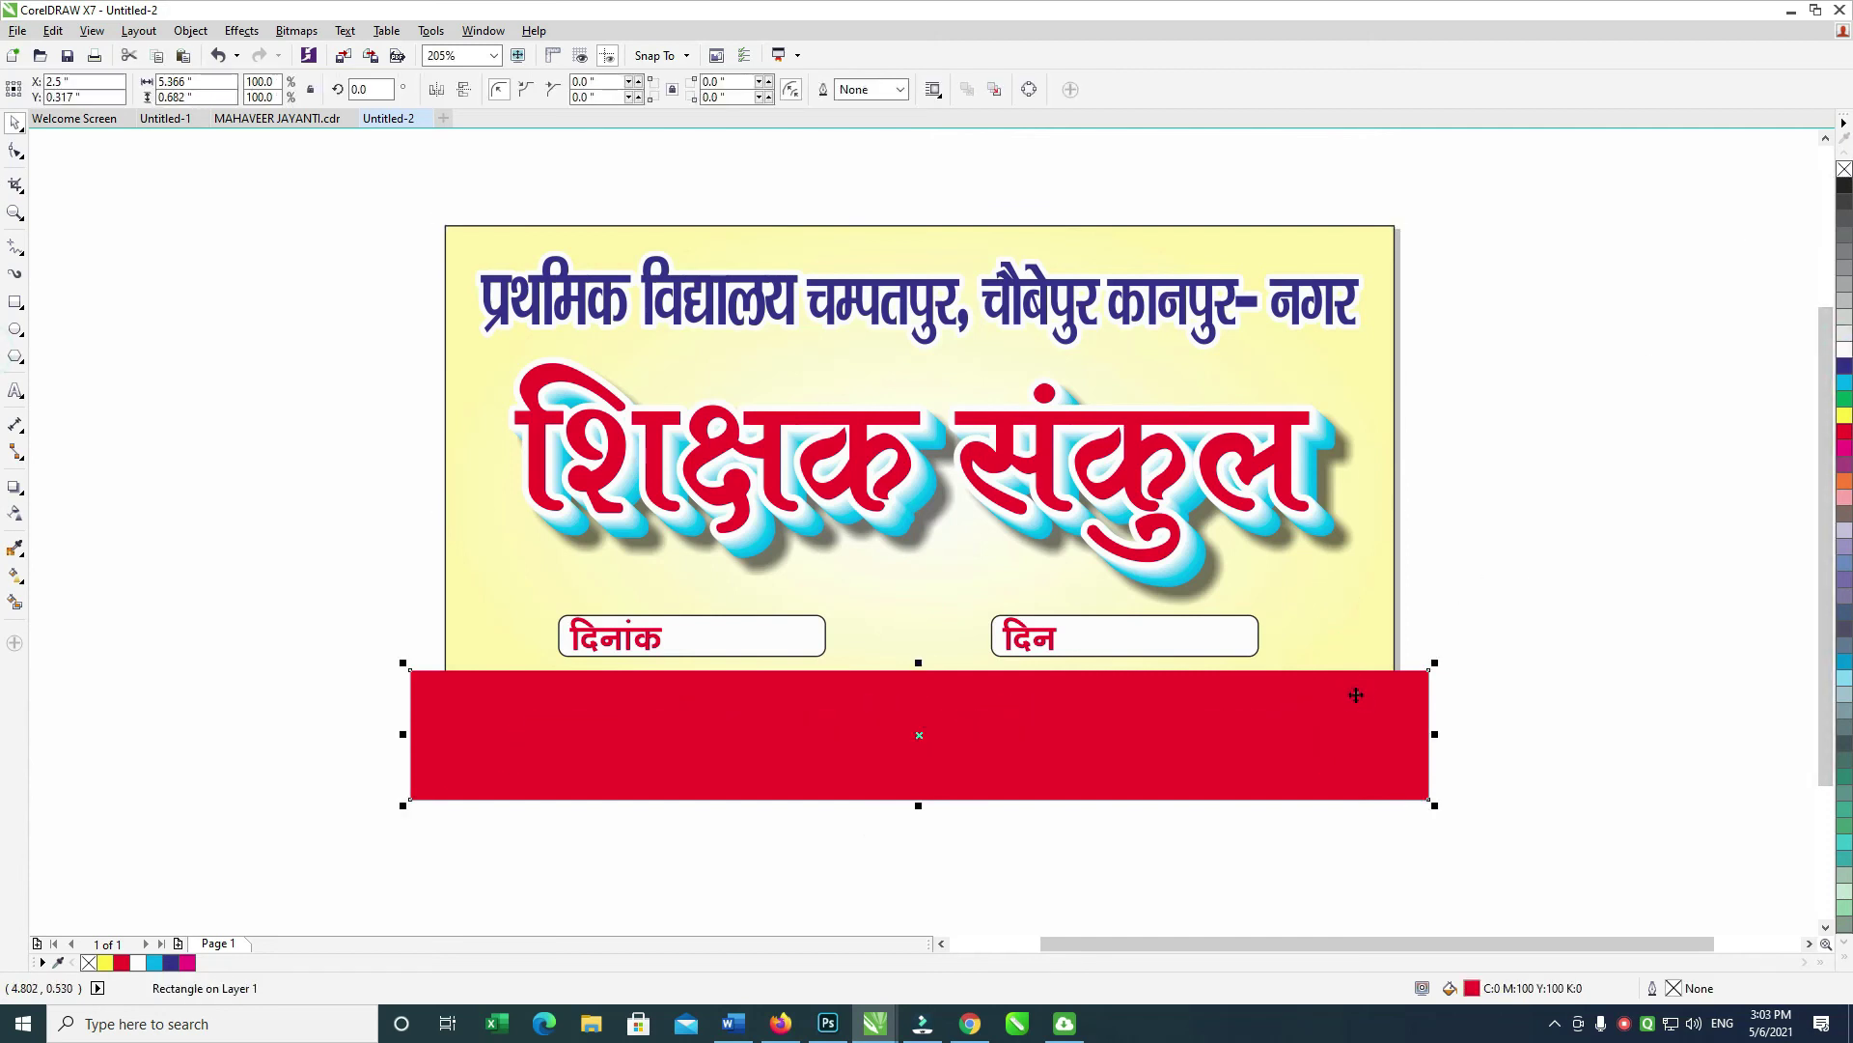
click(1340, 606)
key(ctrl+z)
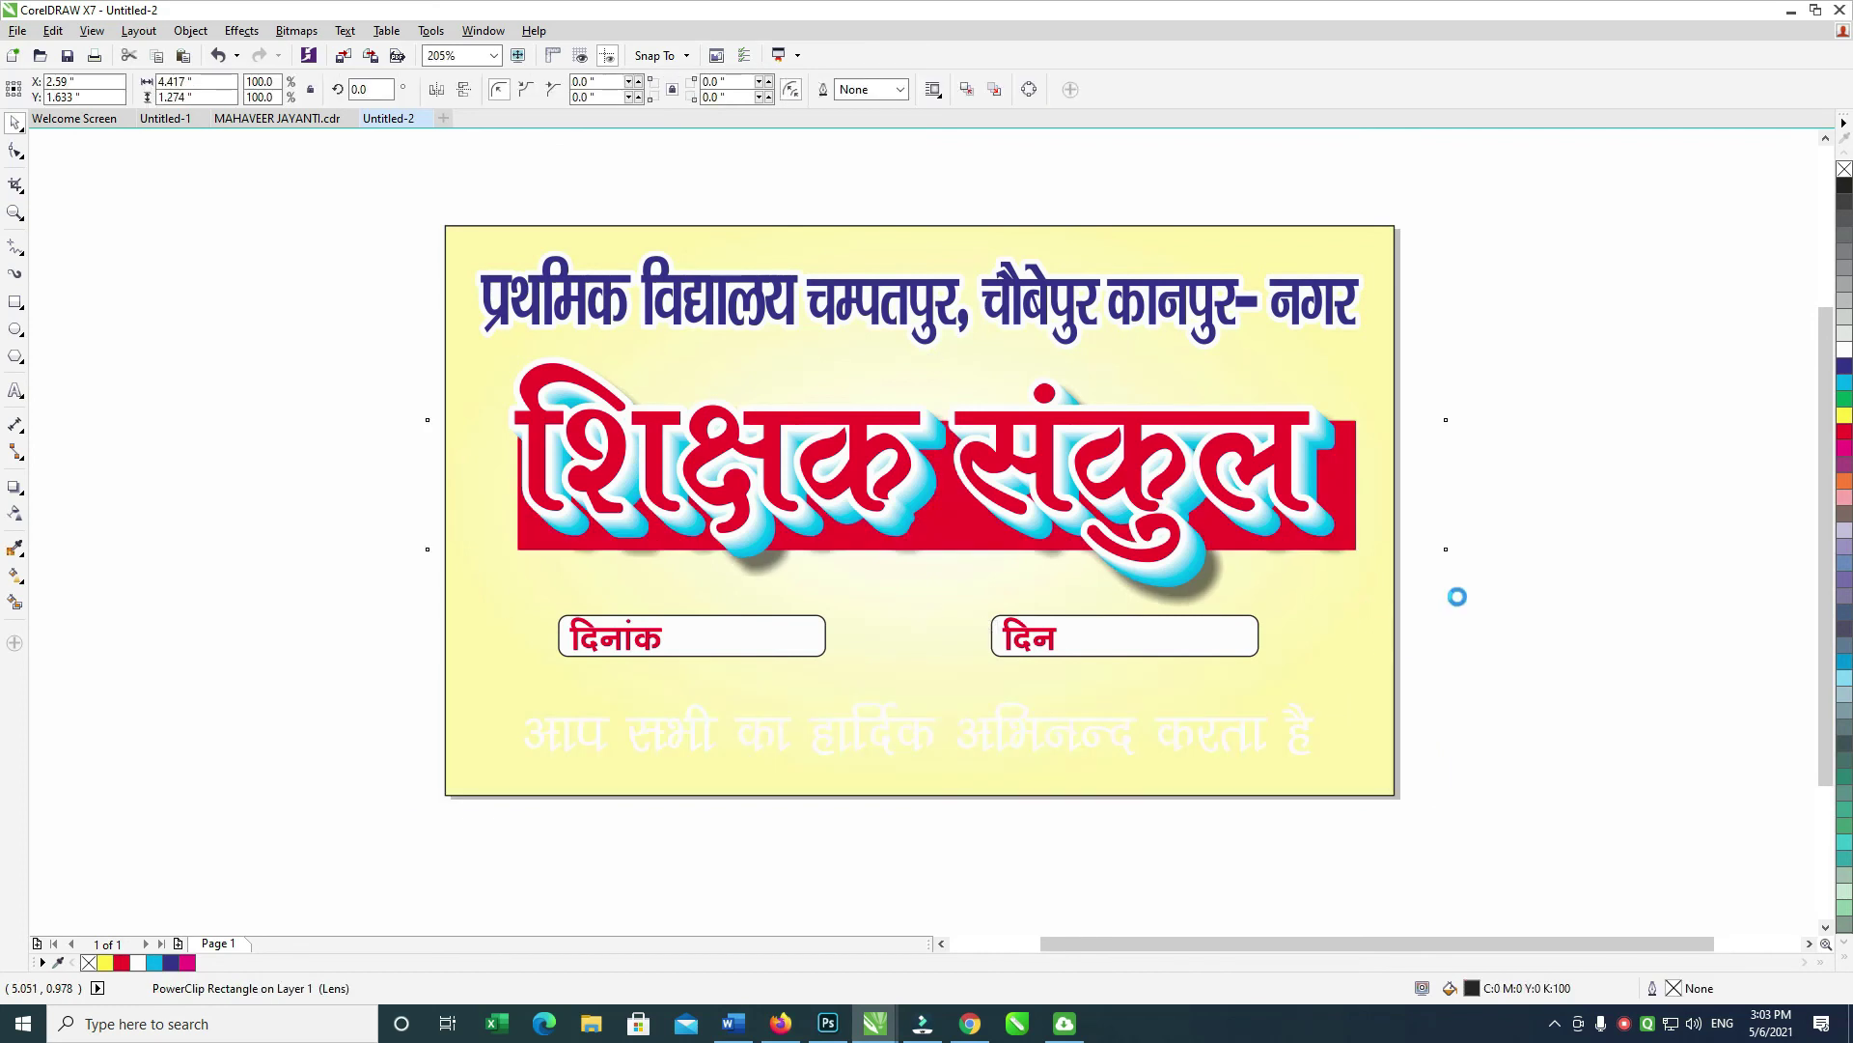
Step: PowerClip the red band and the greeting line together inside the yellow card background
click(1508, 595)
drag(1556, 653, 298, 854)
right_click(1403, 726)
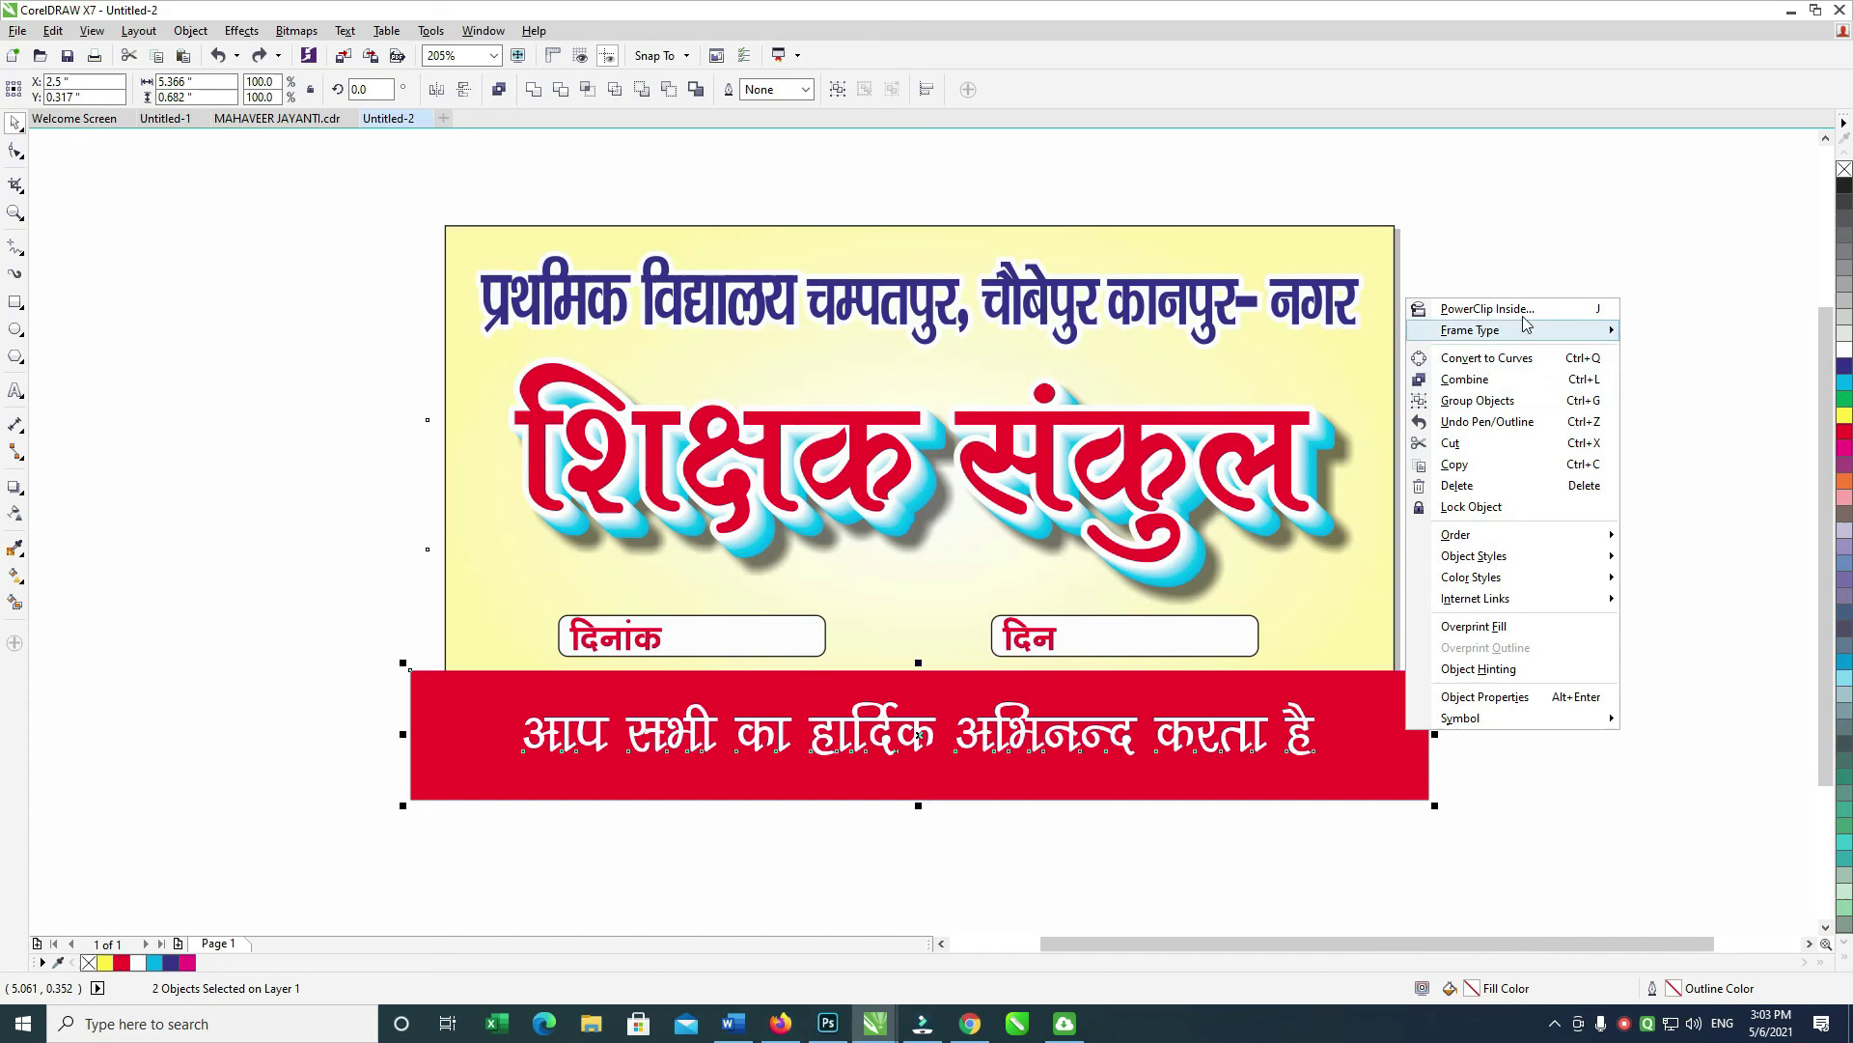
click(1486, 309)
click(1310, 623)
click(1502, 559)
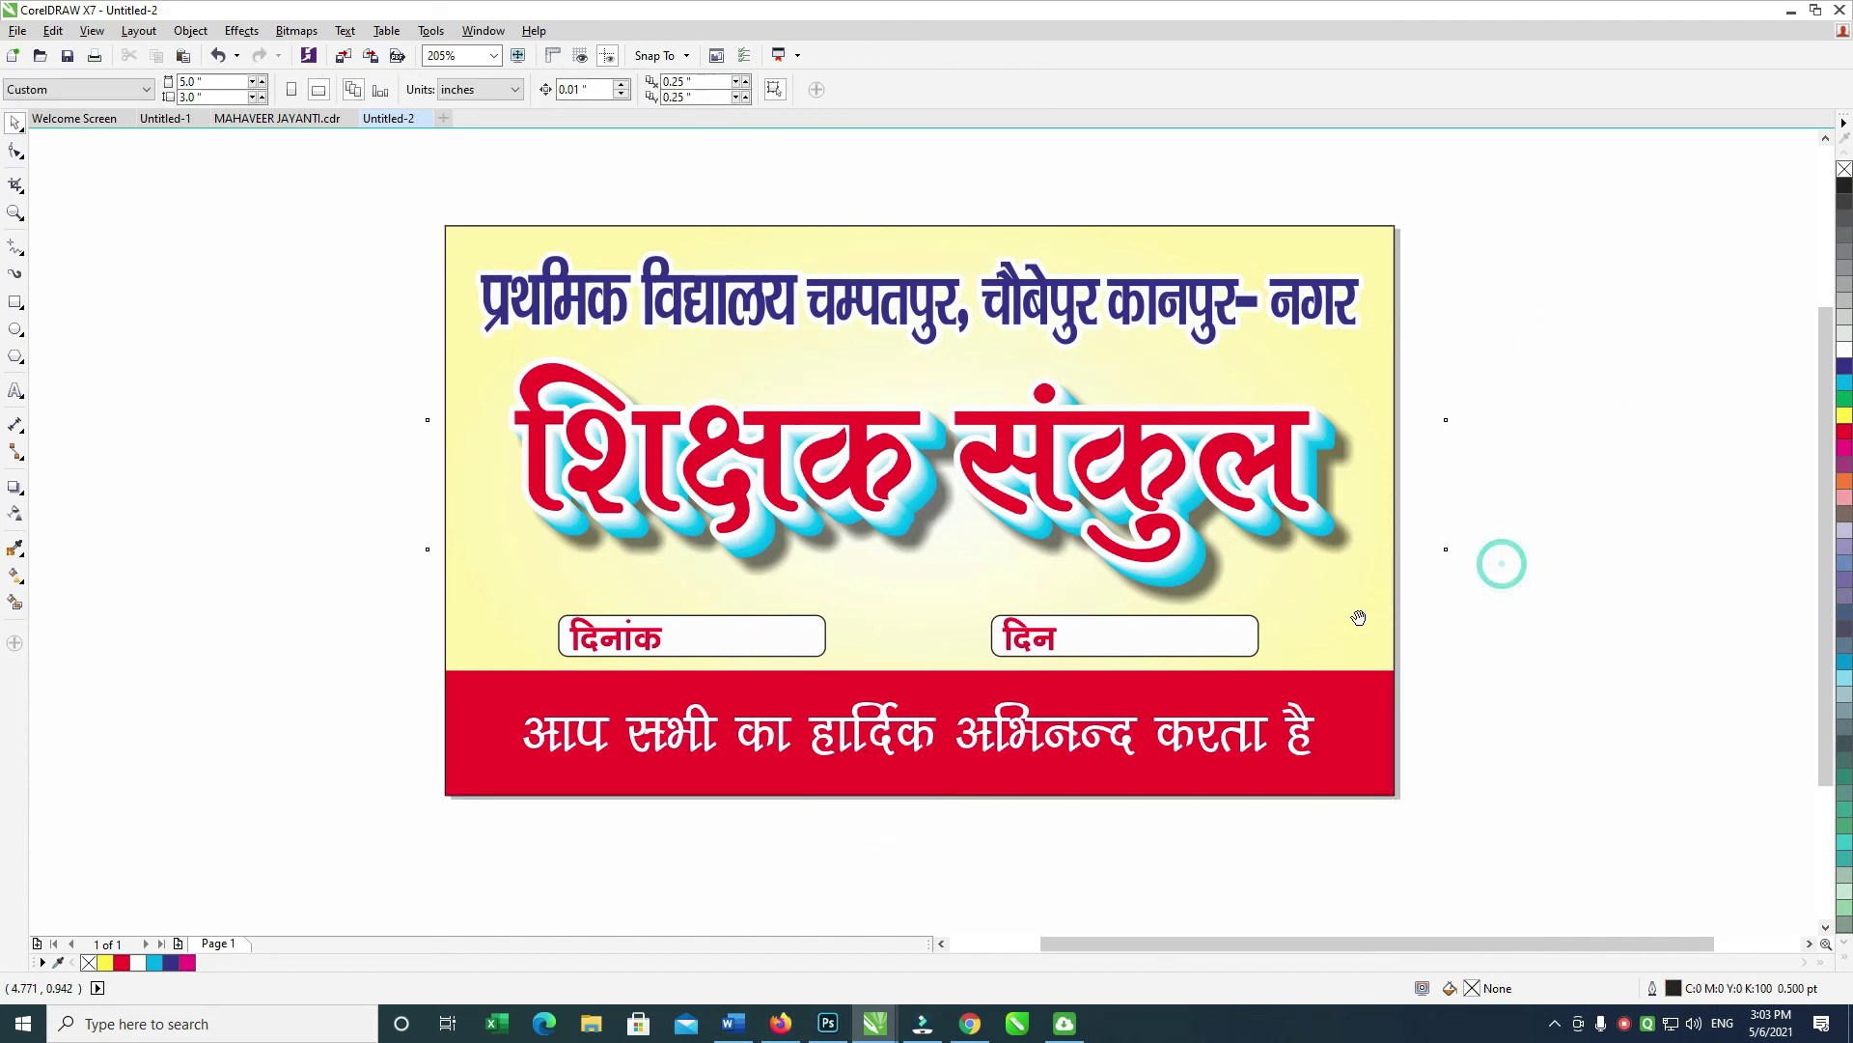
Step: Enlarge the greeting line inside the PowerClip to about 4.44 inches wide and finish editing the contents
double_click(1133, 737)
drag(1340, 780, 1365, 790)
ctrl+click(1631, 579)
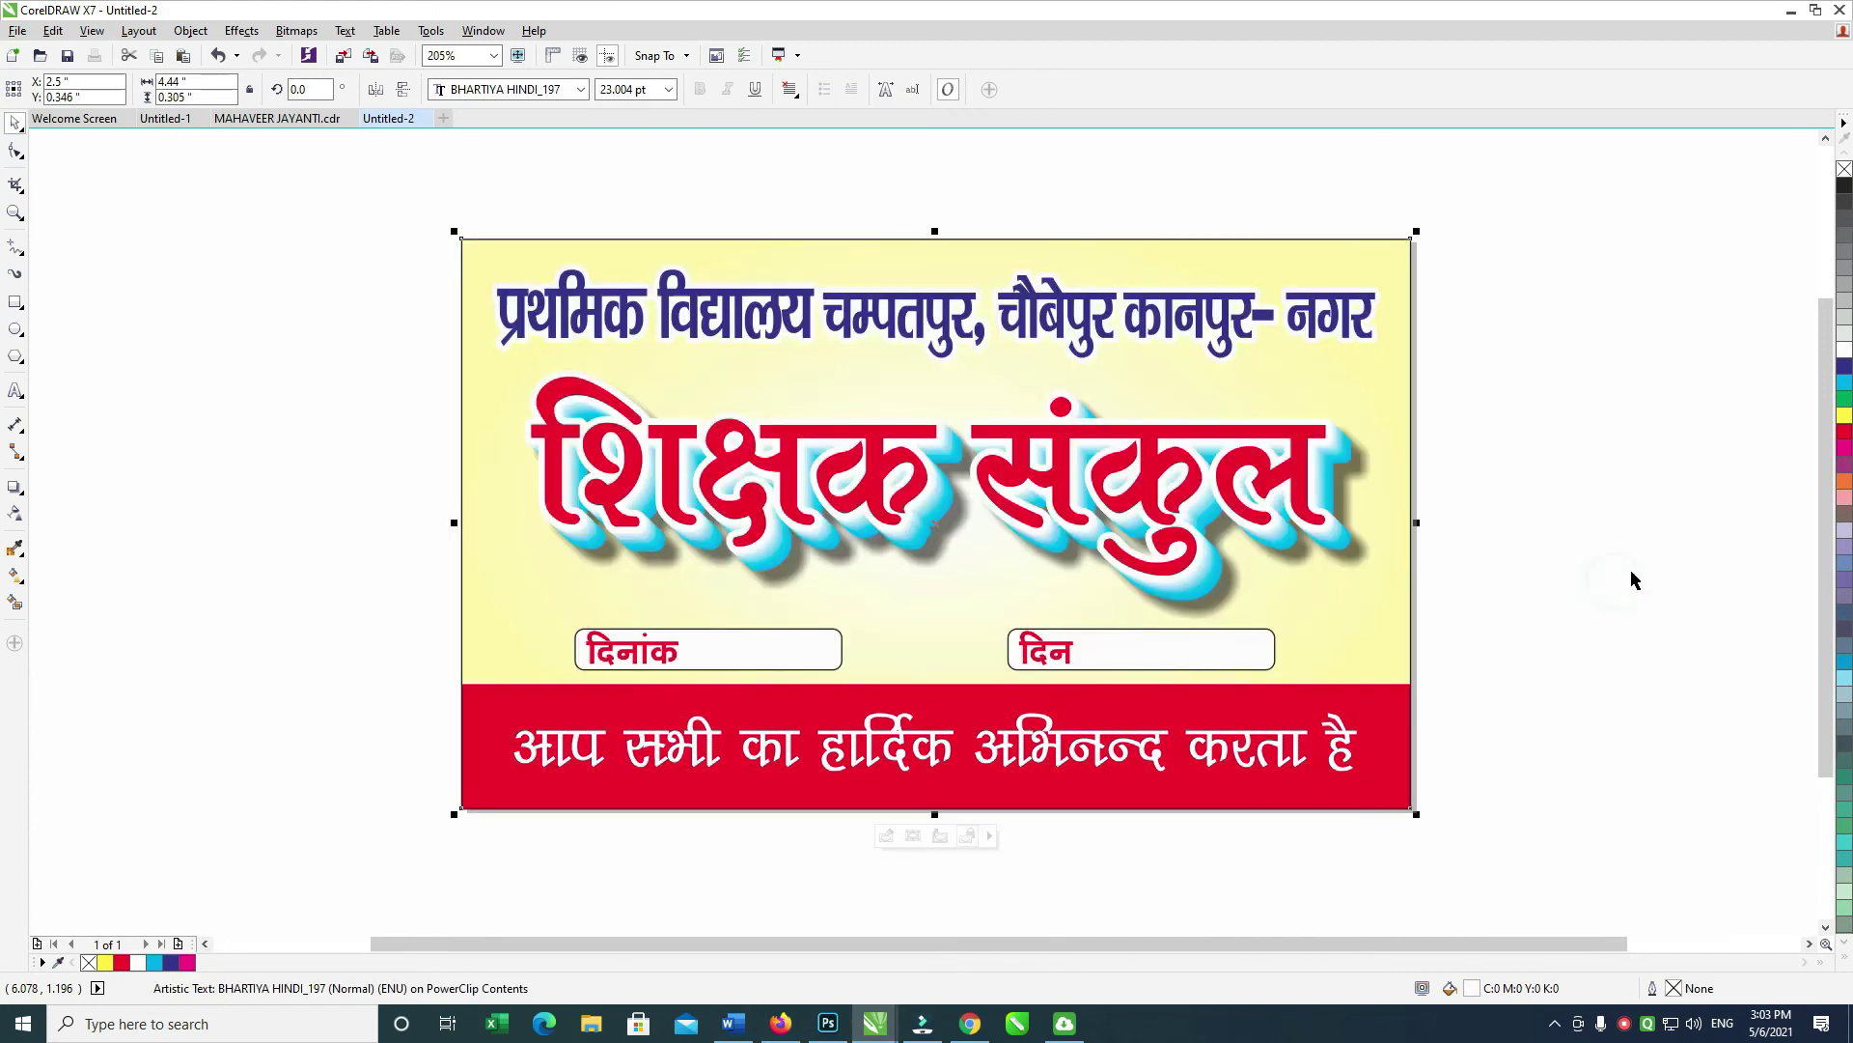
click(1631, 579)
Step: Nudge the shadowed heading and the date and day boxes slightly upwards
drag(1674, 370, 266, 769)
key(Up)
key(Up)
key(Up)
key(Up)
key(Up)
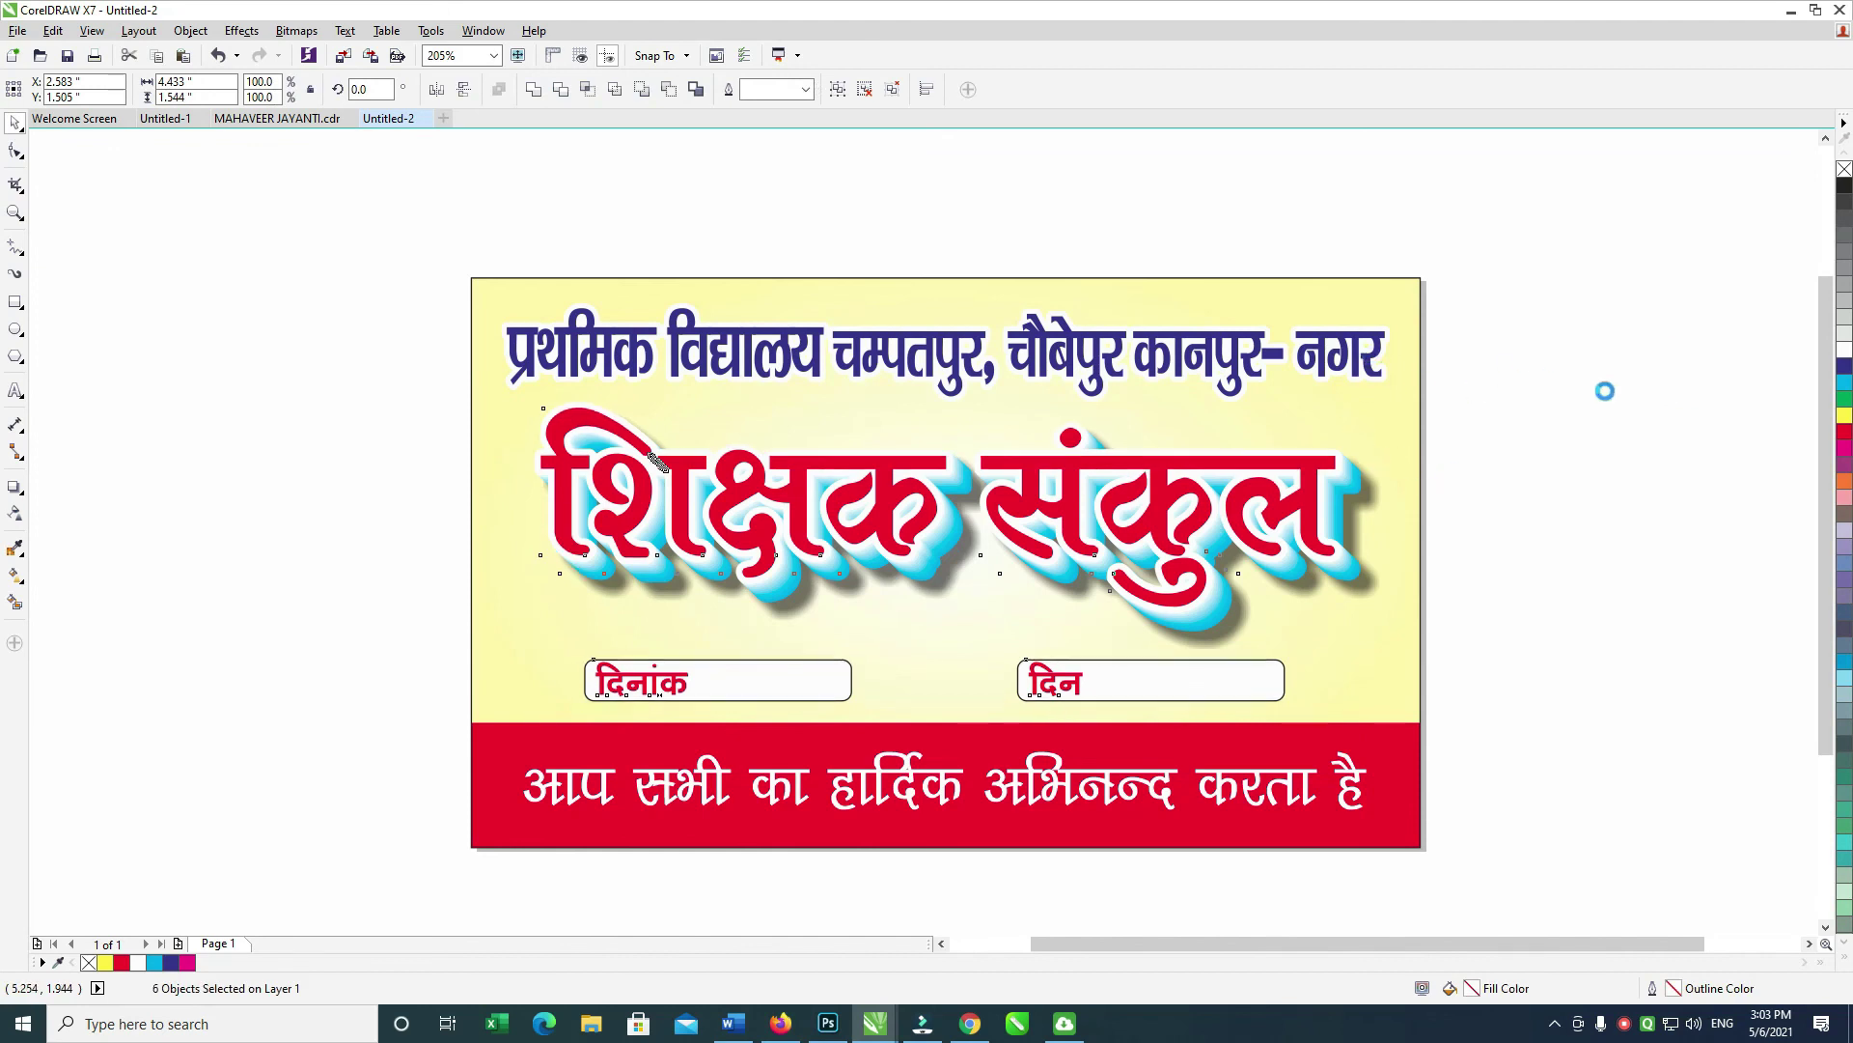
Step: Group the school name, heading and labelled boxes, and PowerClip the group inside the yellow card background
click(1597, 374)
drag(1599, 216, 375, 809)
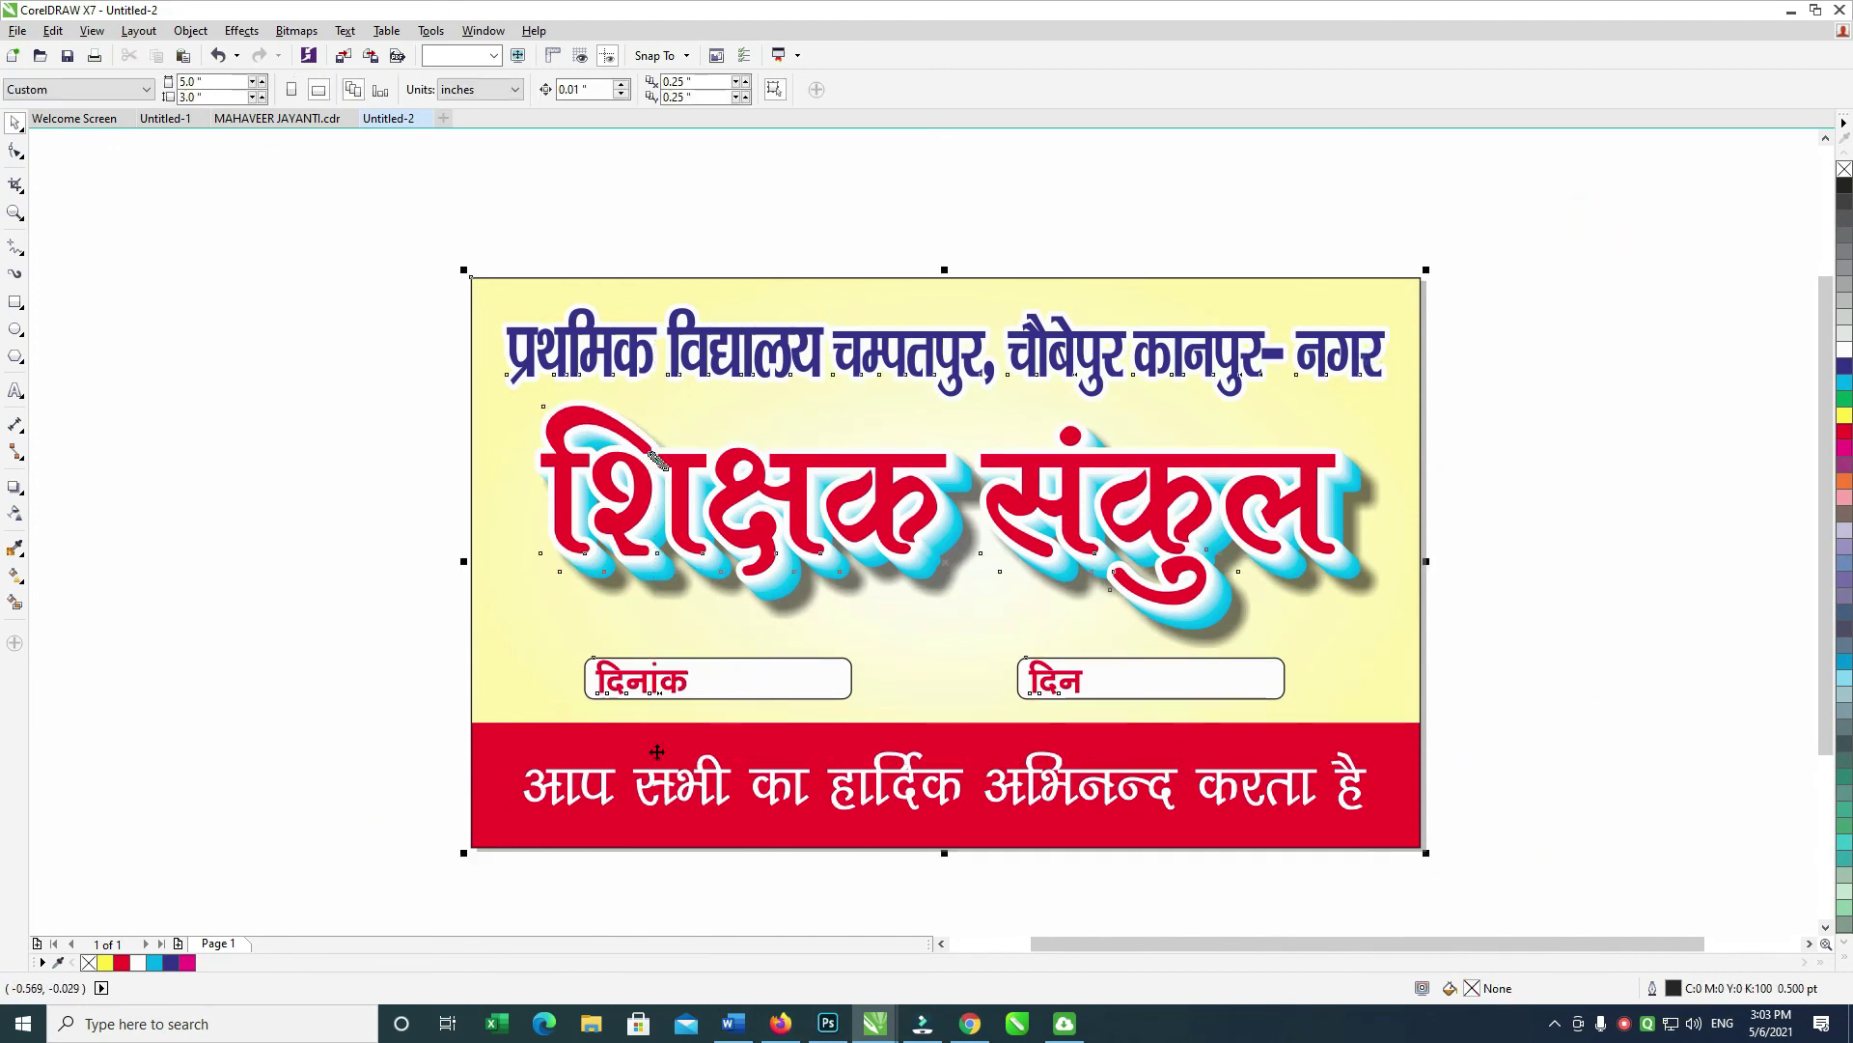
drag(1623, 223, 367, 740)
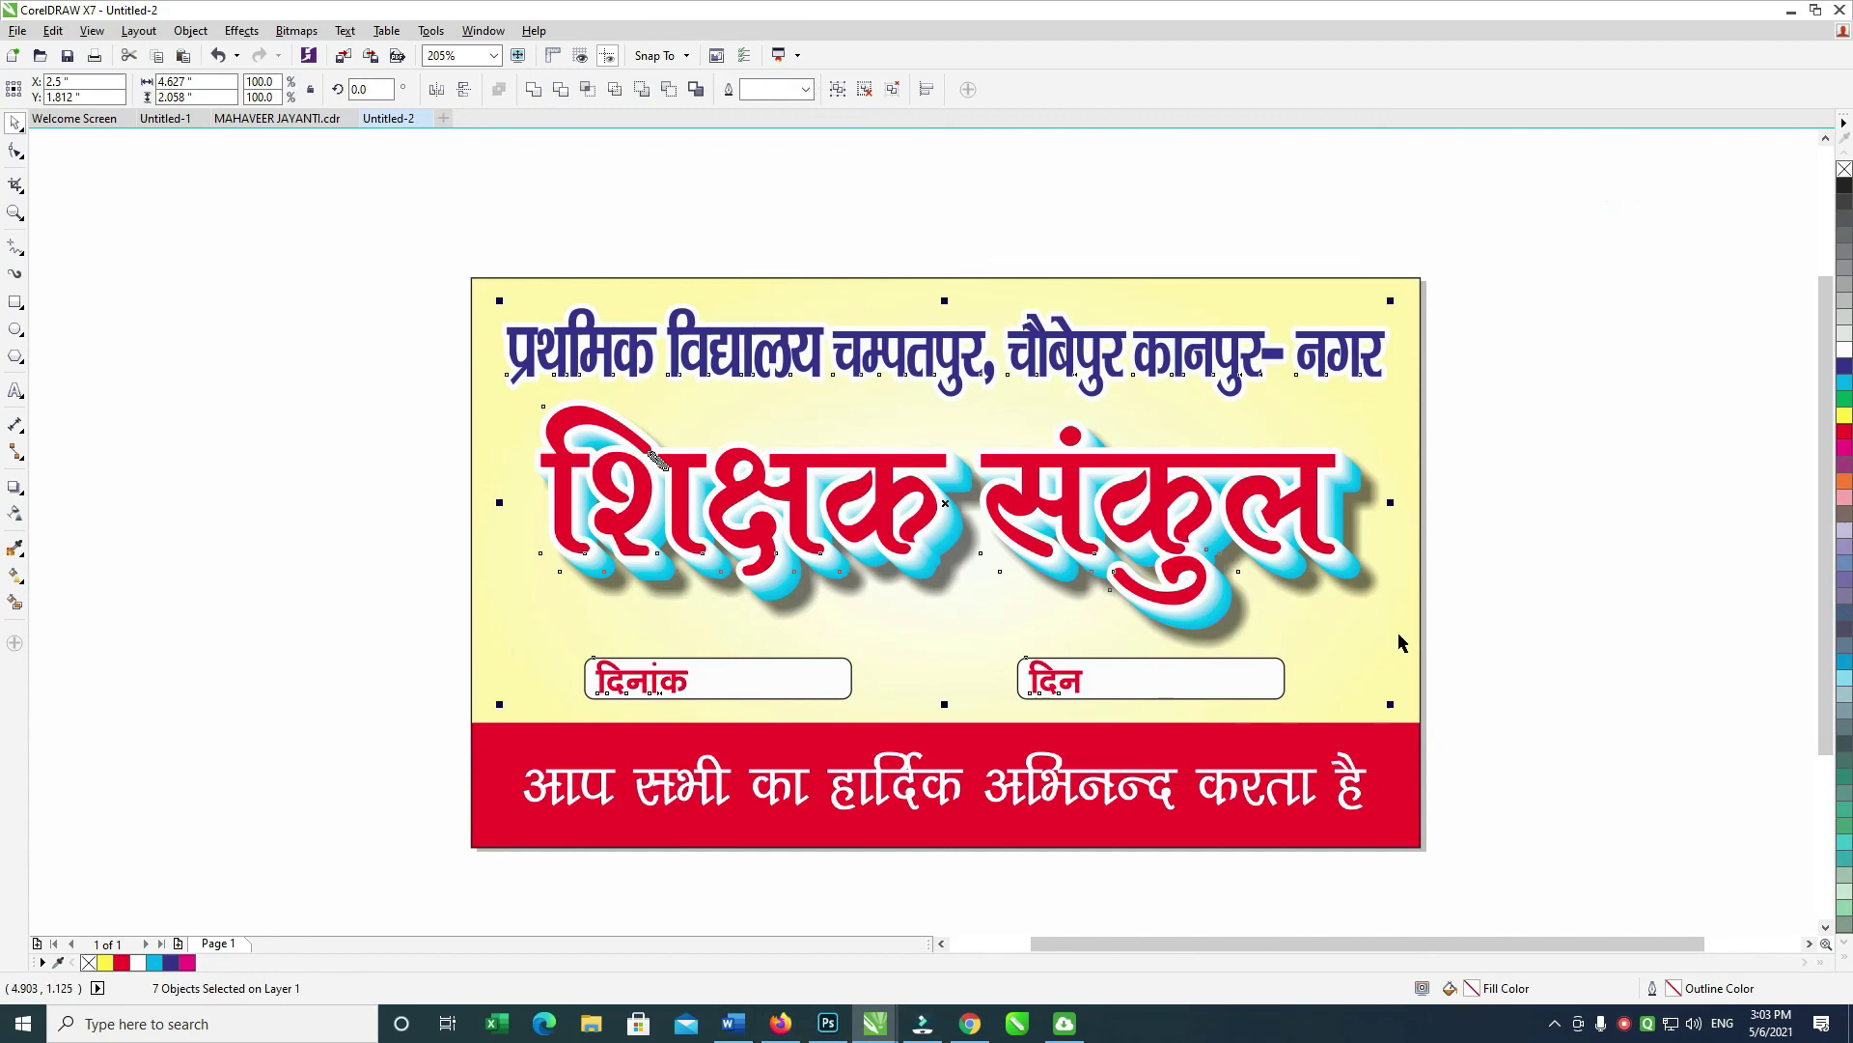
key(ctrl+g)
key(ctrl+1)
click(1408, 657)
click(1510, 513)
drag(1614, 232, 324, 784)
drag(1079, 483, 1077, 472)
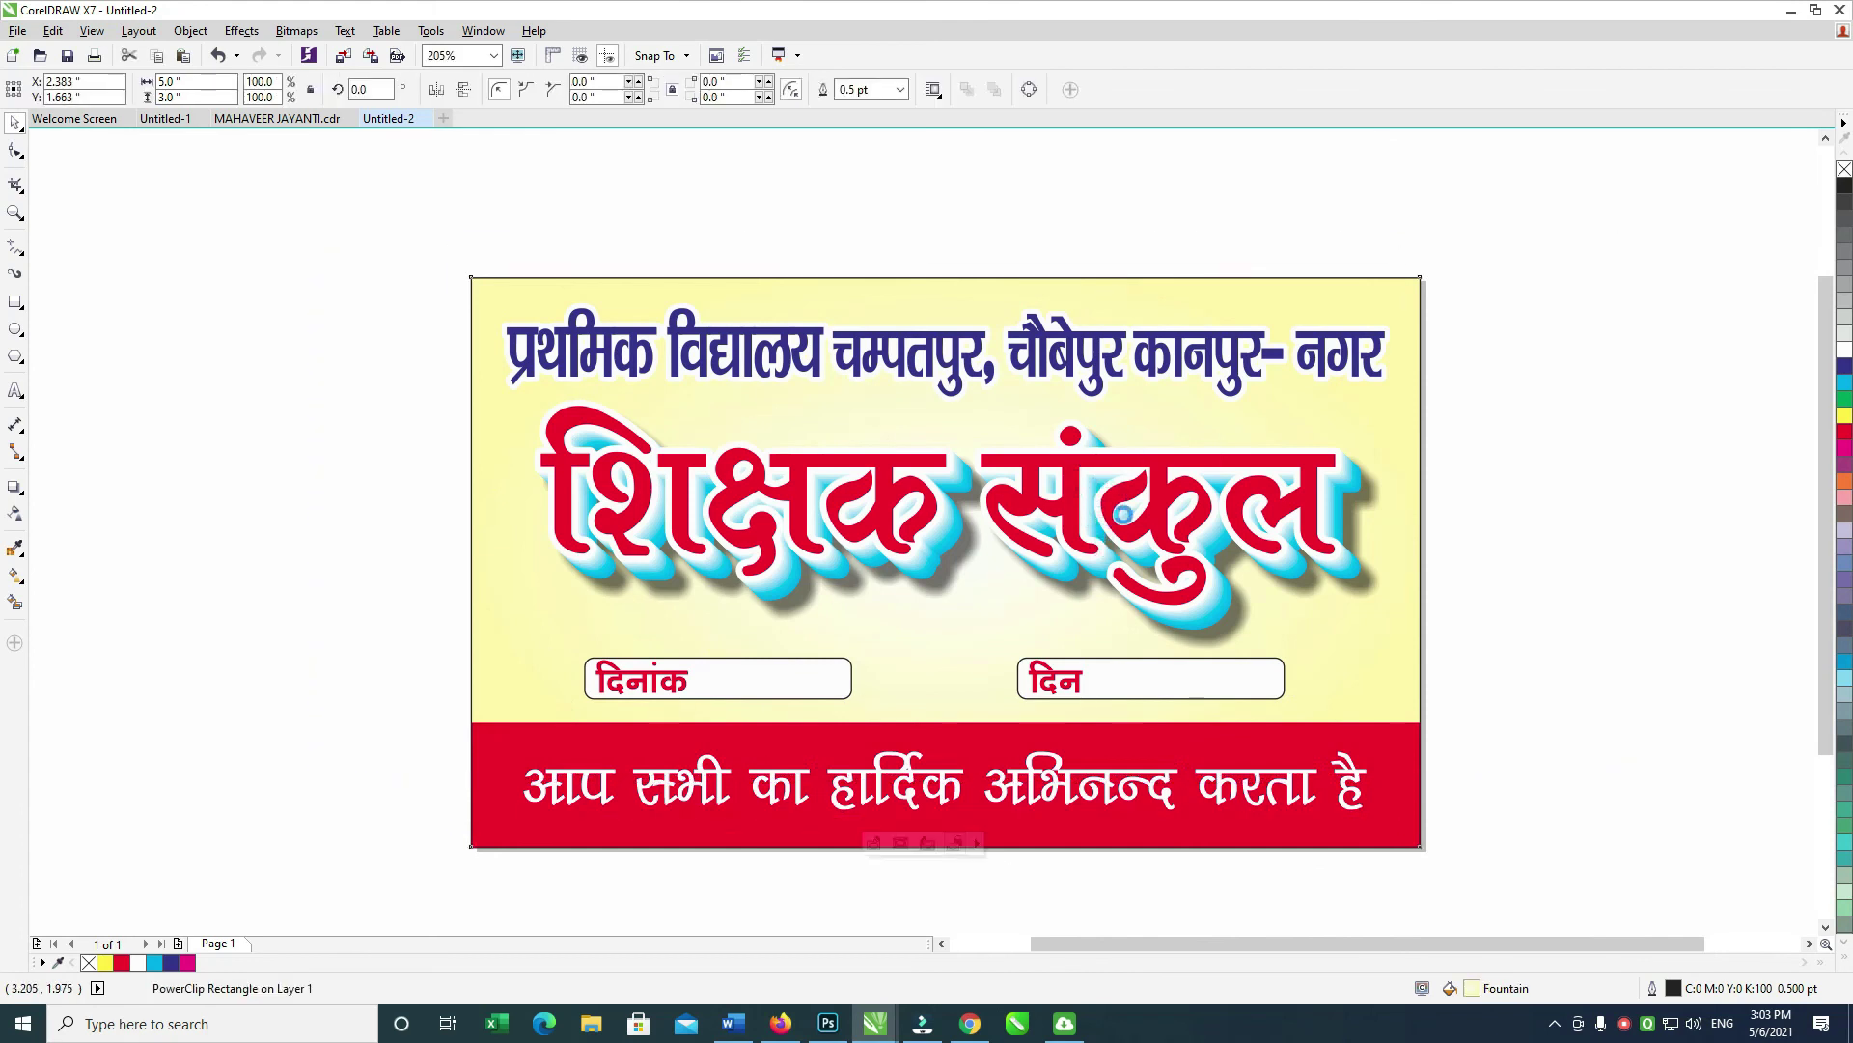
key(ctrl+z)
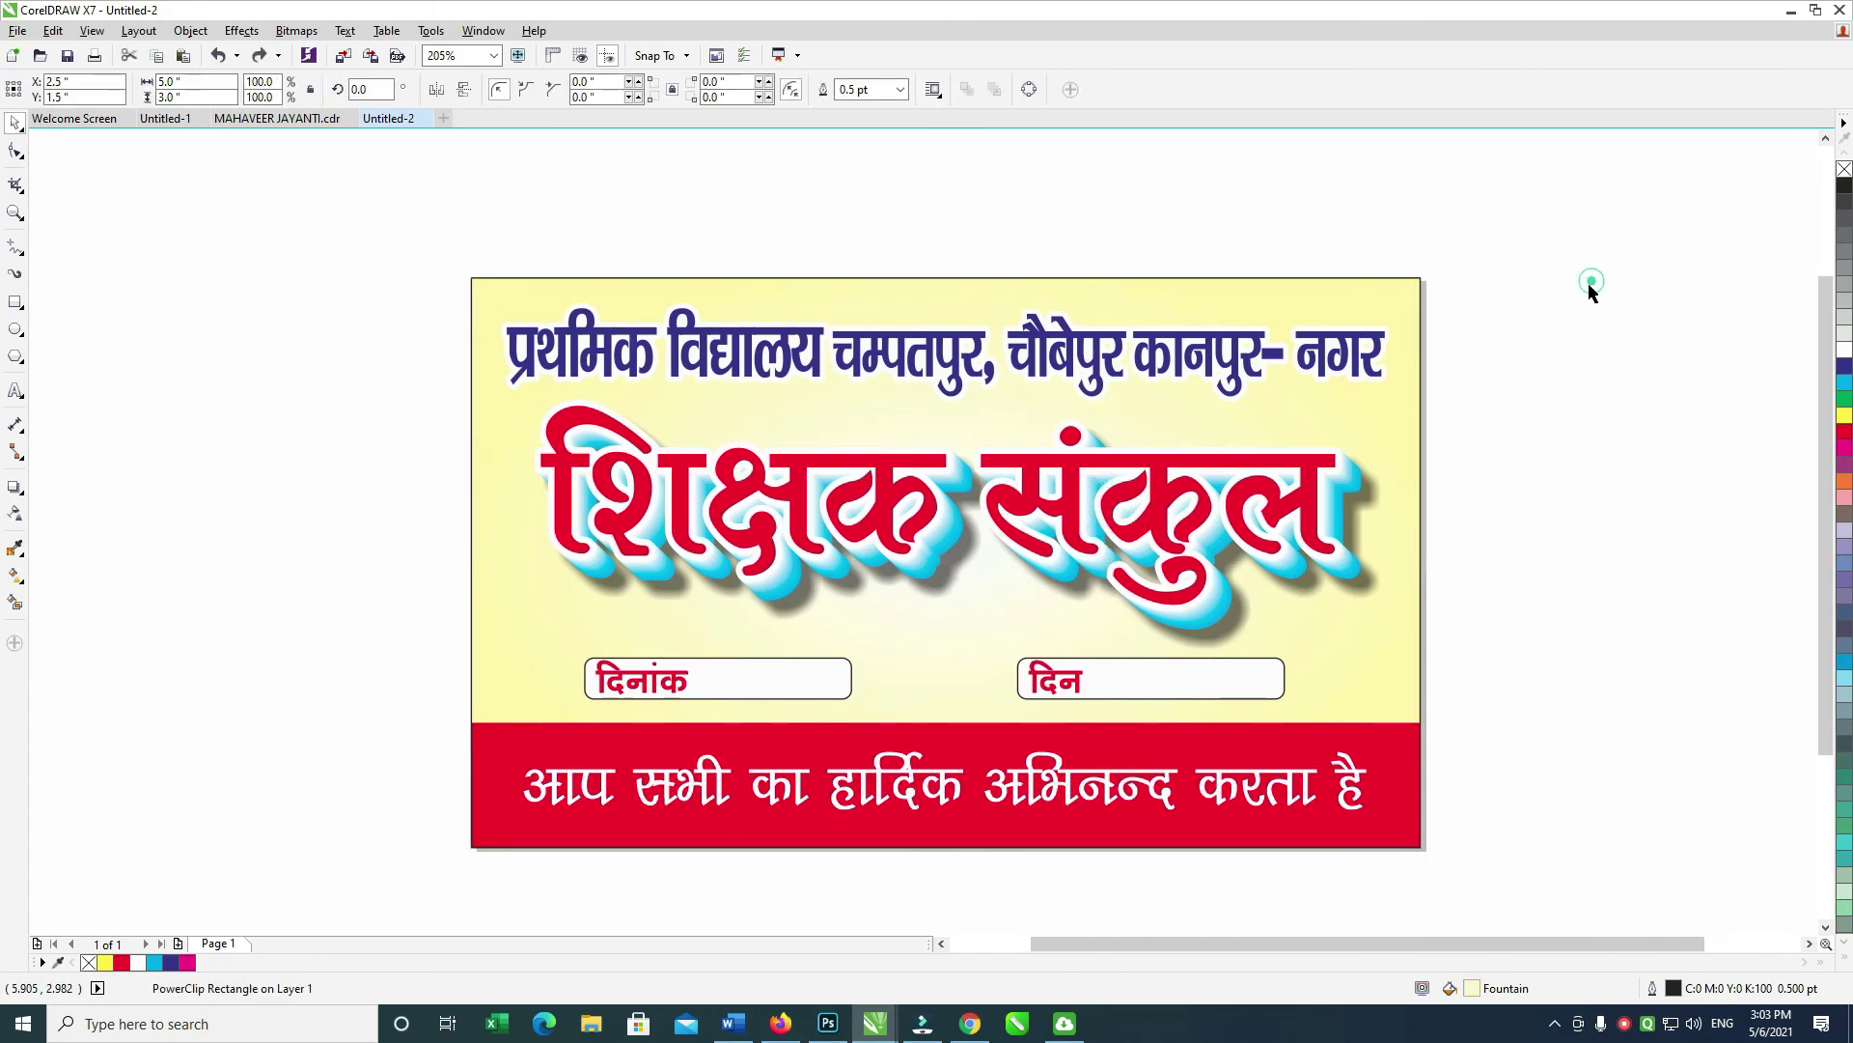
Step: Shrink the card frame with its contents about its centre to about 4.858 by 2.851 inches
click(1042, 204)
click(944, 281)
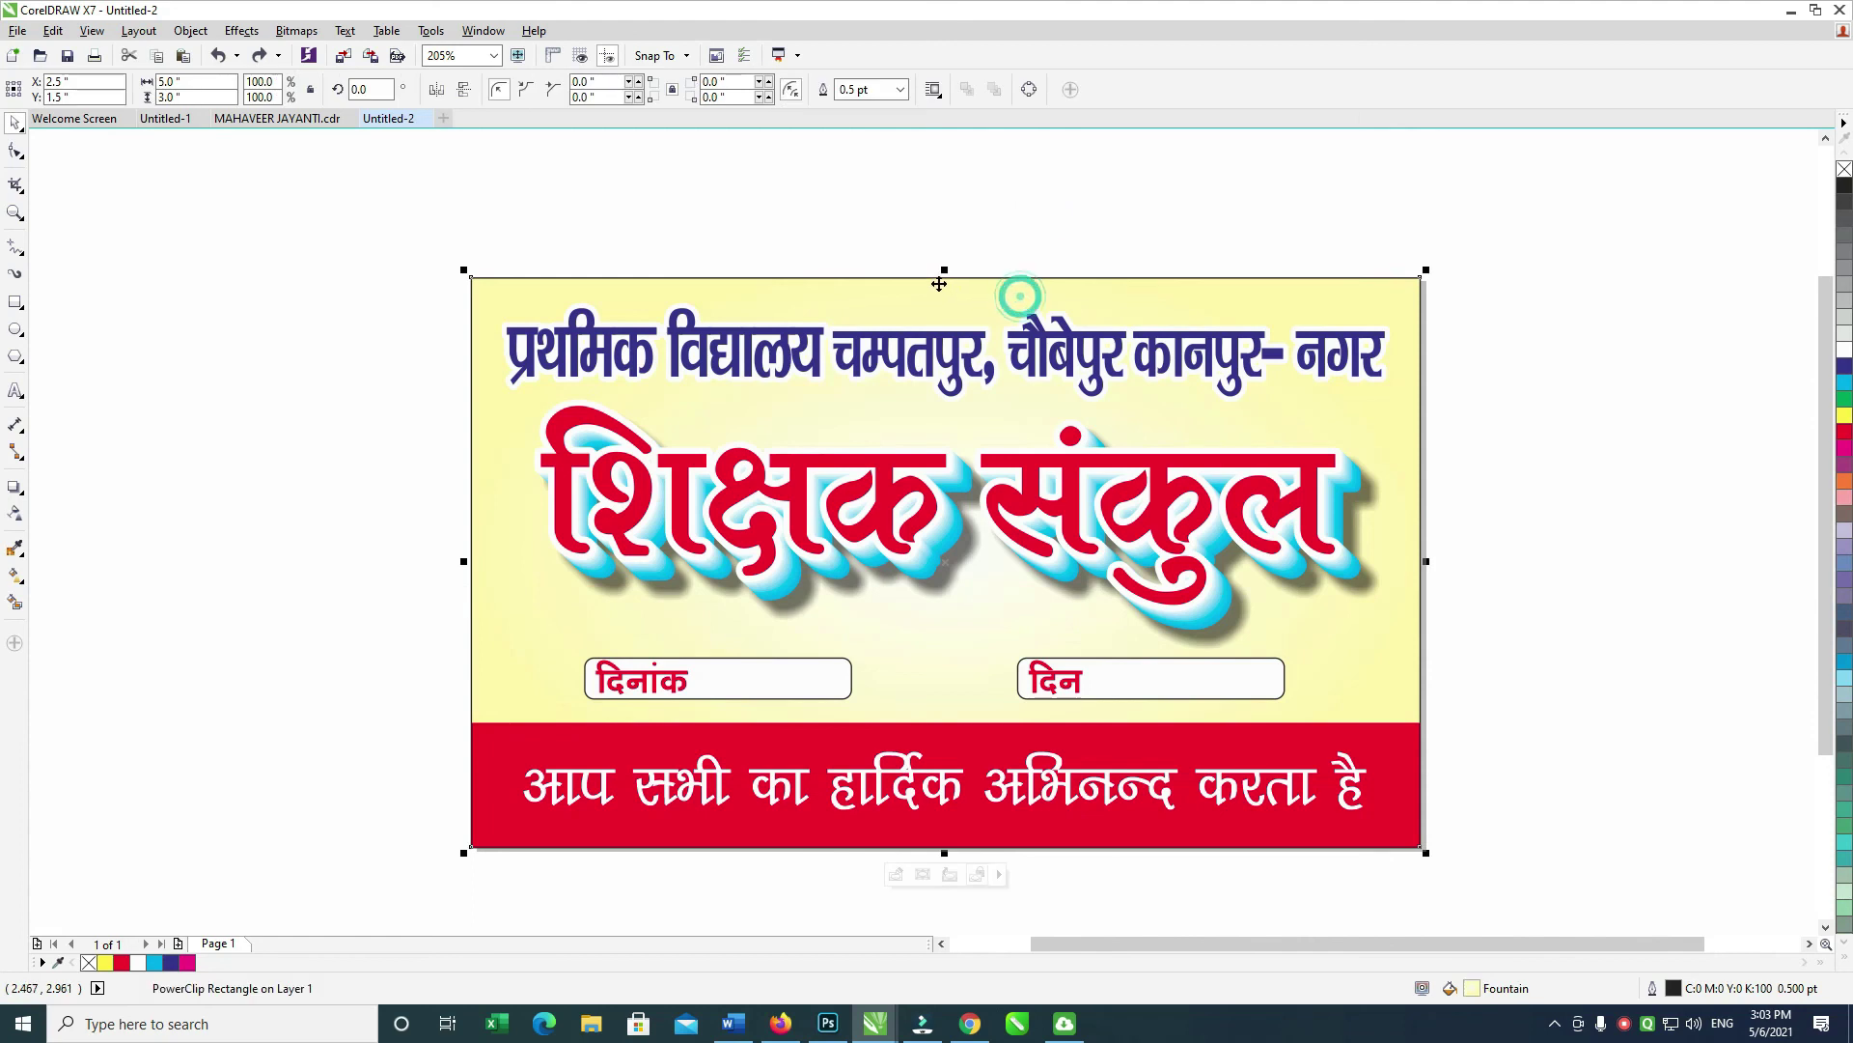
click(947, 270)
drag(947, 270, 942, 285)
drag(1428, 561, 1413, 562)
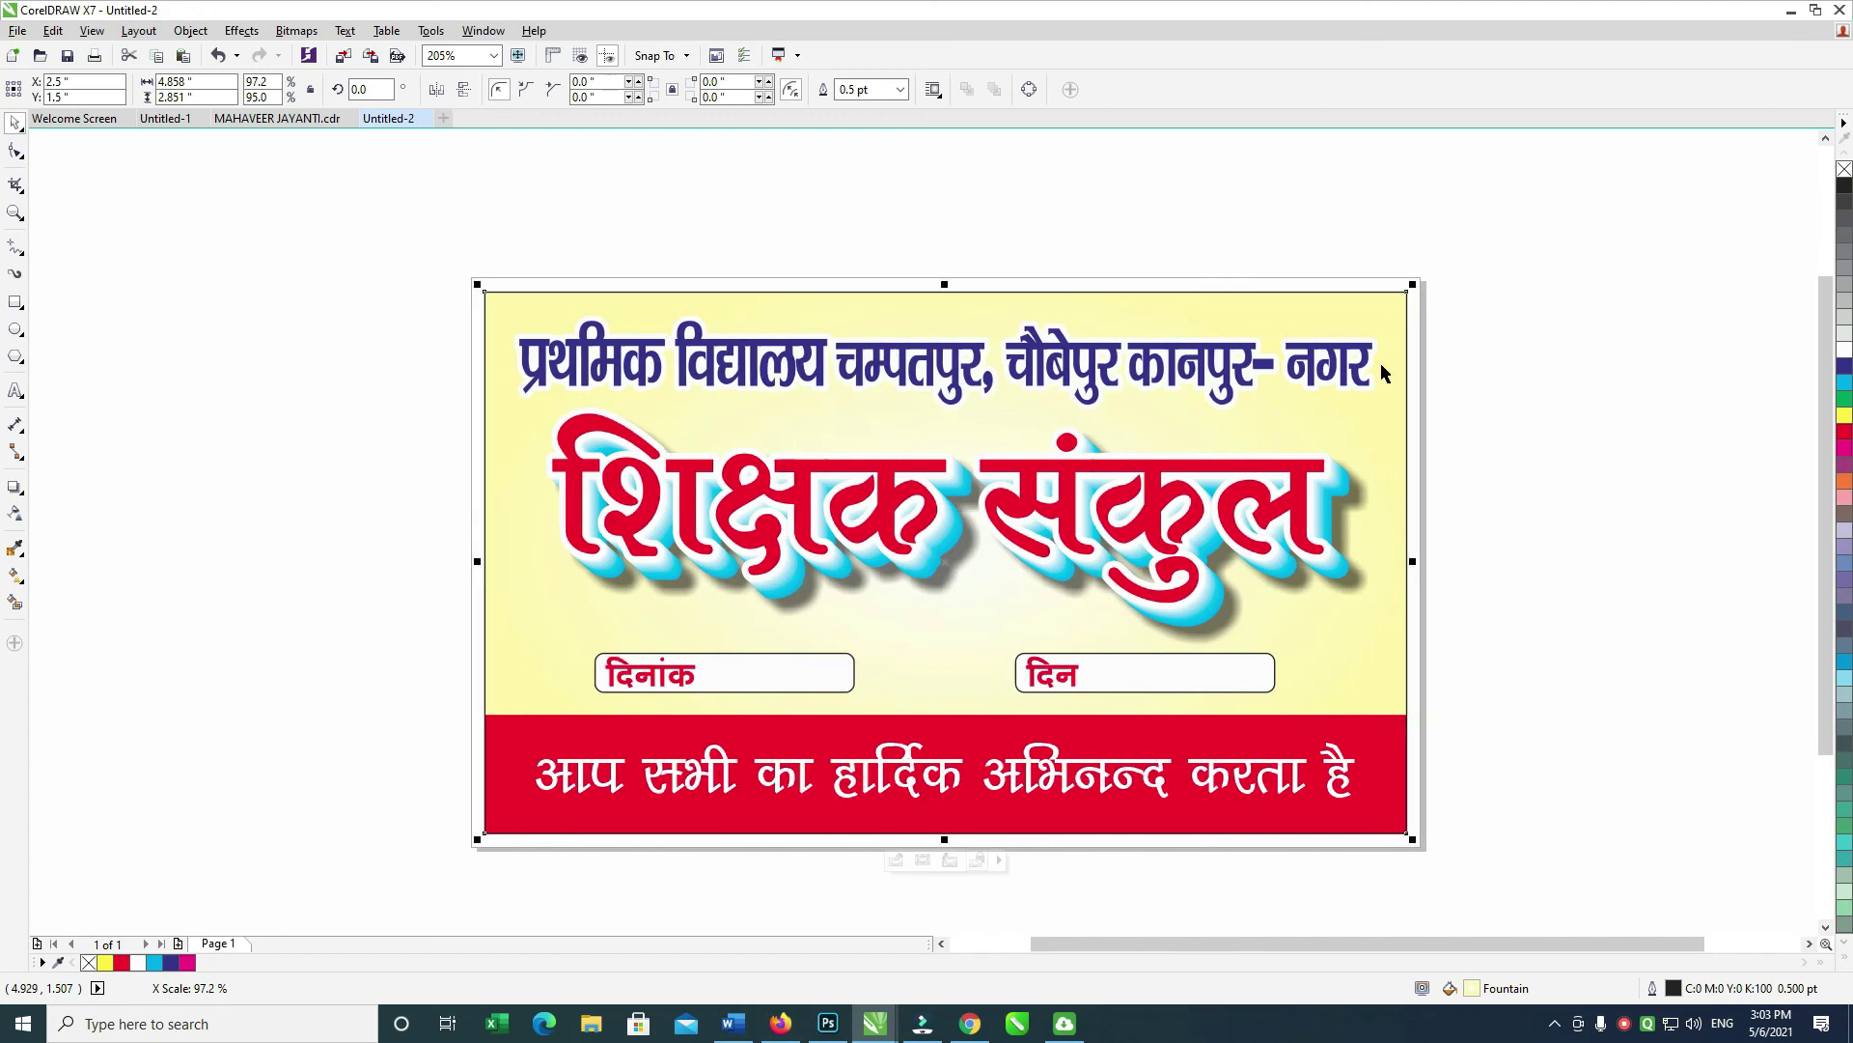
Step: Add a page-sized 5 by 3 inch rectangle behind the card and fill it cyan as a border
double_click(16, 305)
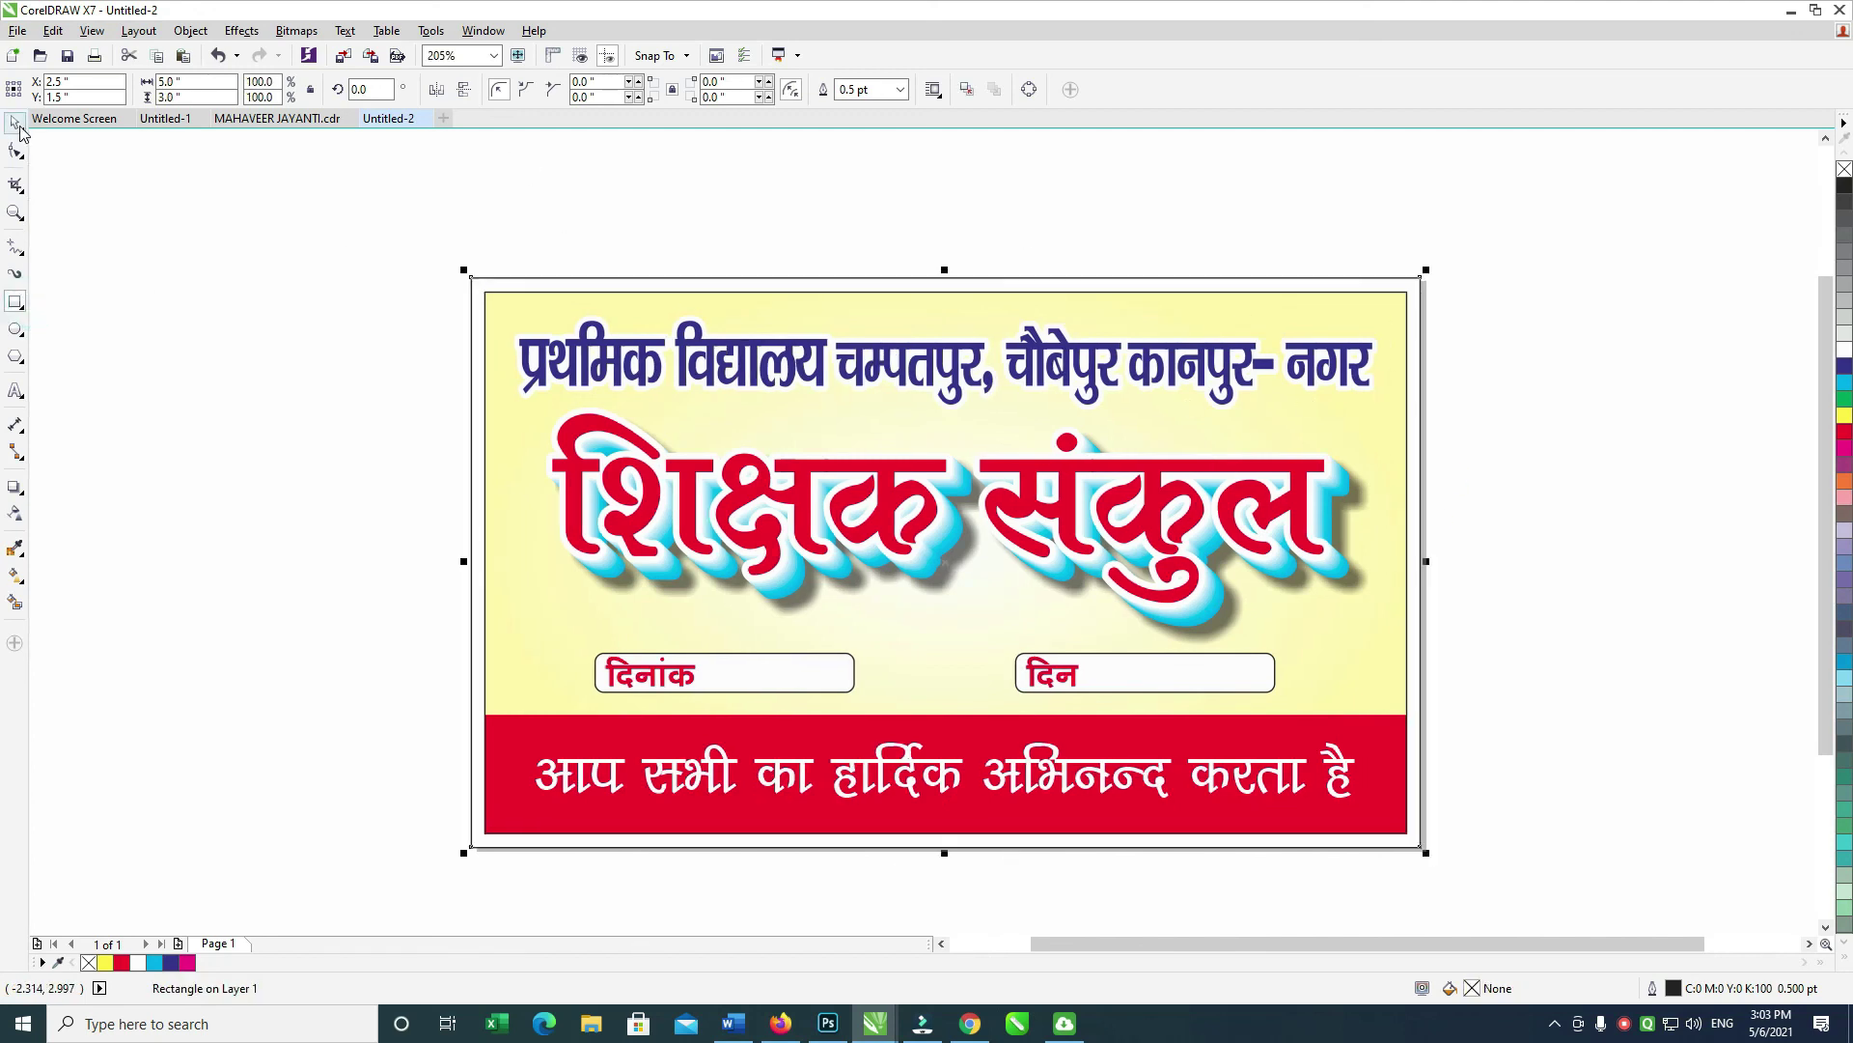
click(16, 124)
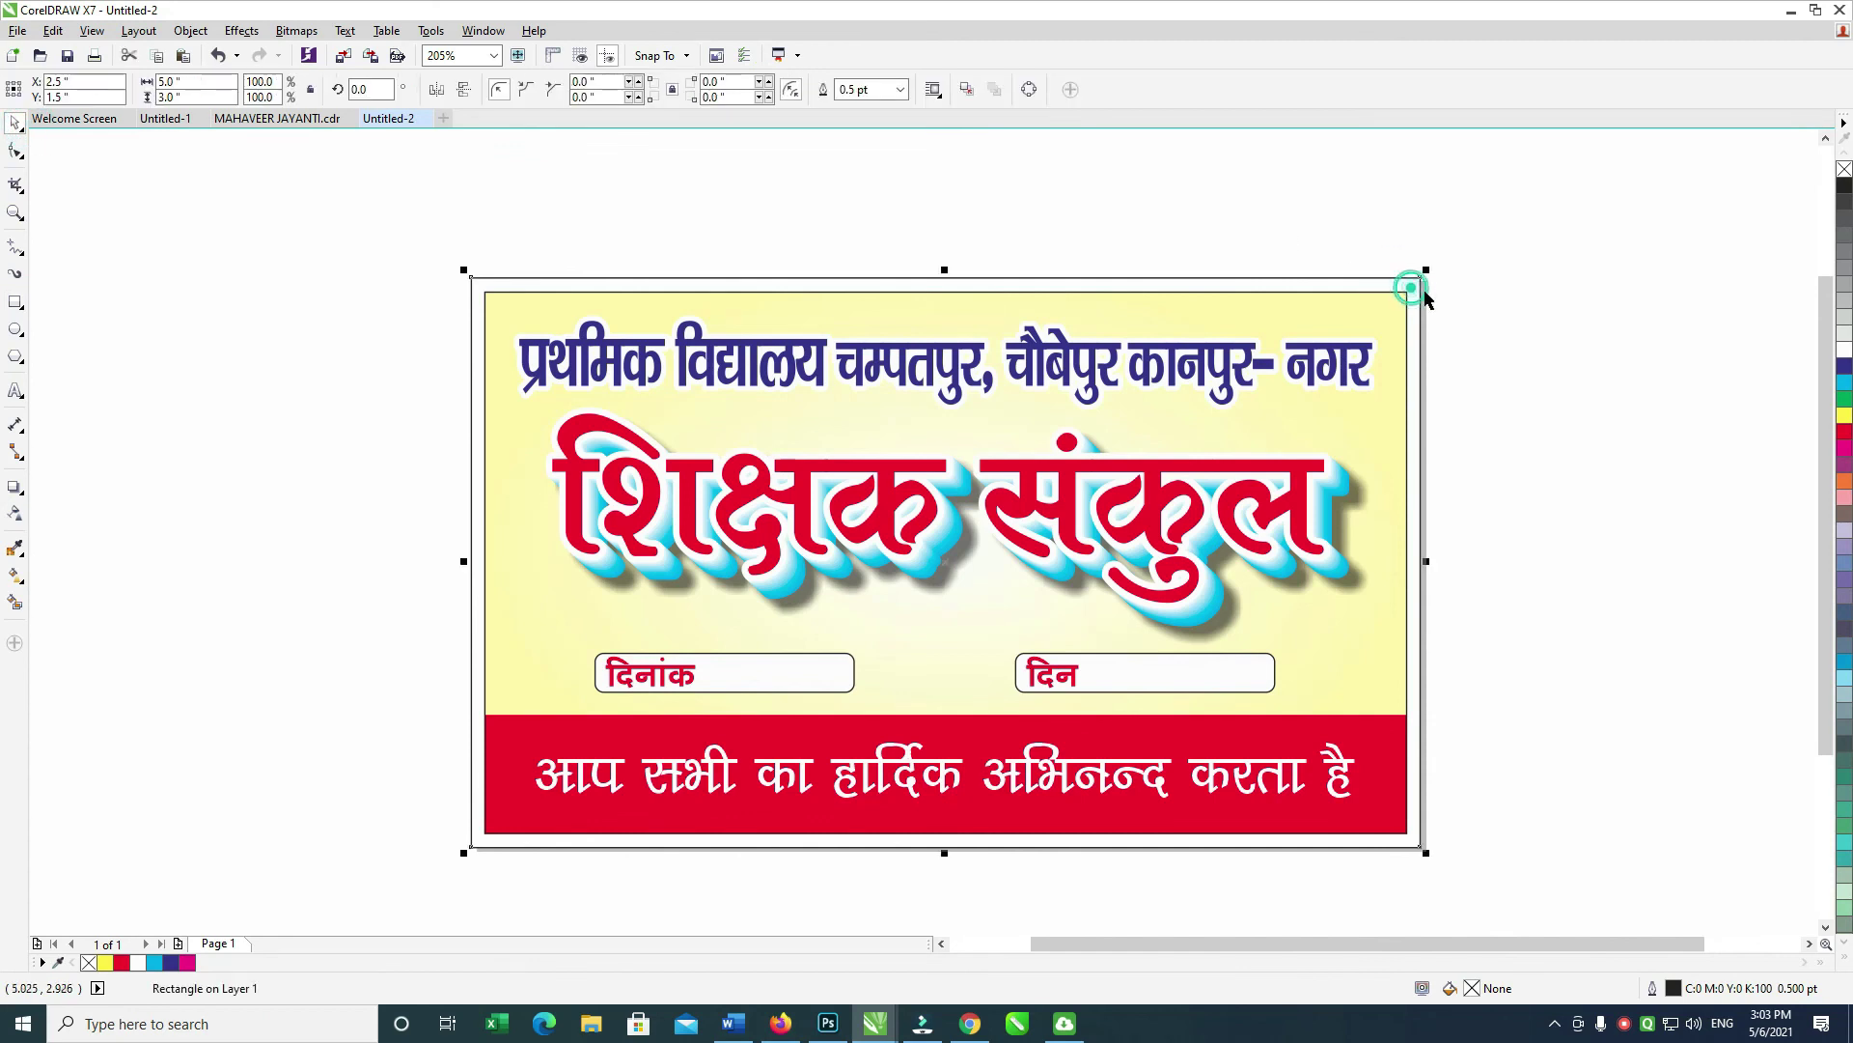
click(1844, 383)
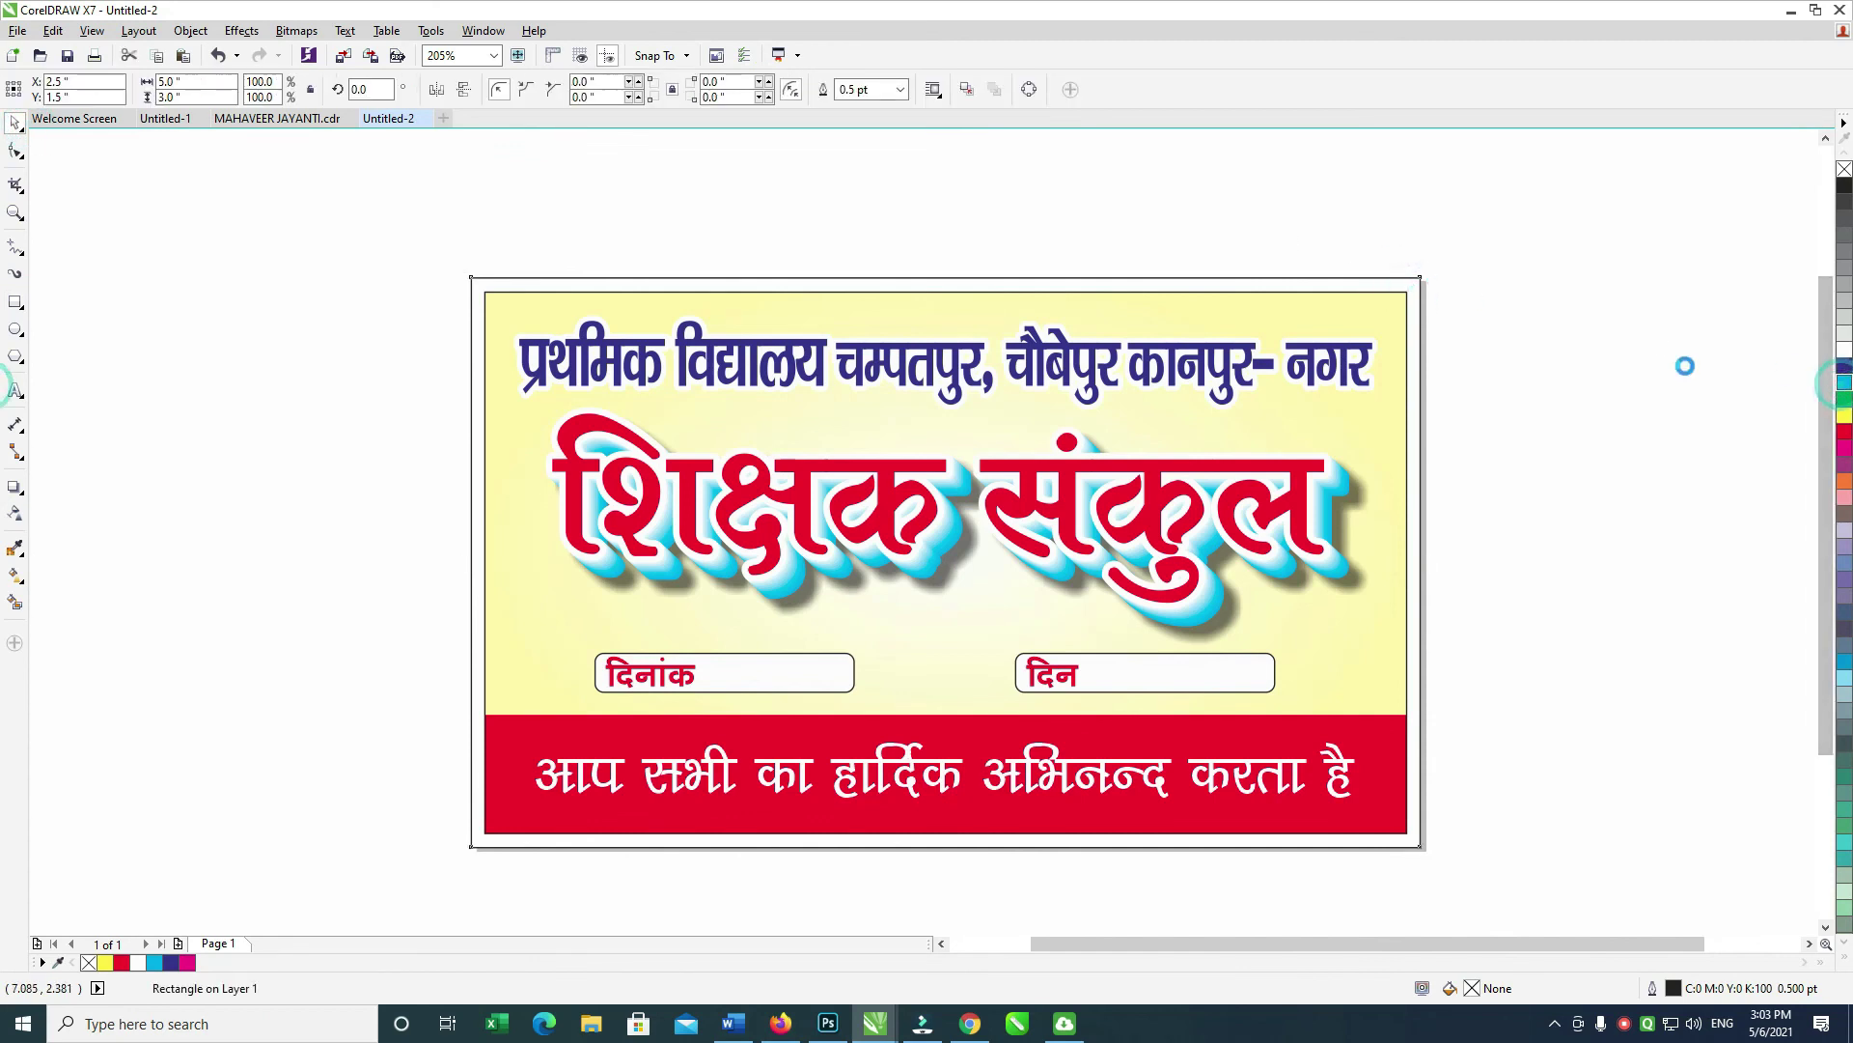
click(1622, 289)
Step: Remove the inner card frame's outline and round its four corners to about 0.158 inch
click(1386, 305)
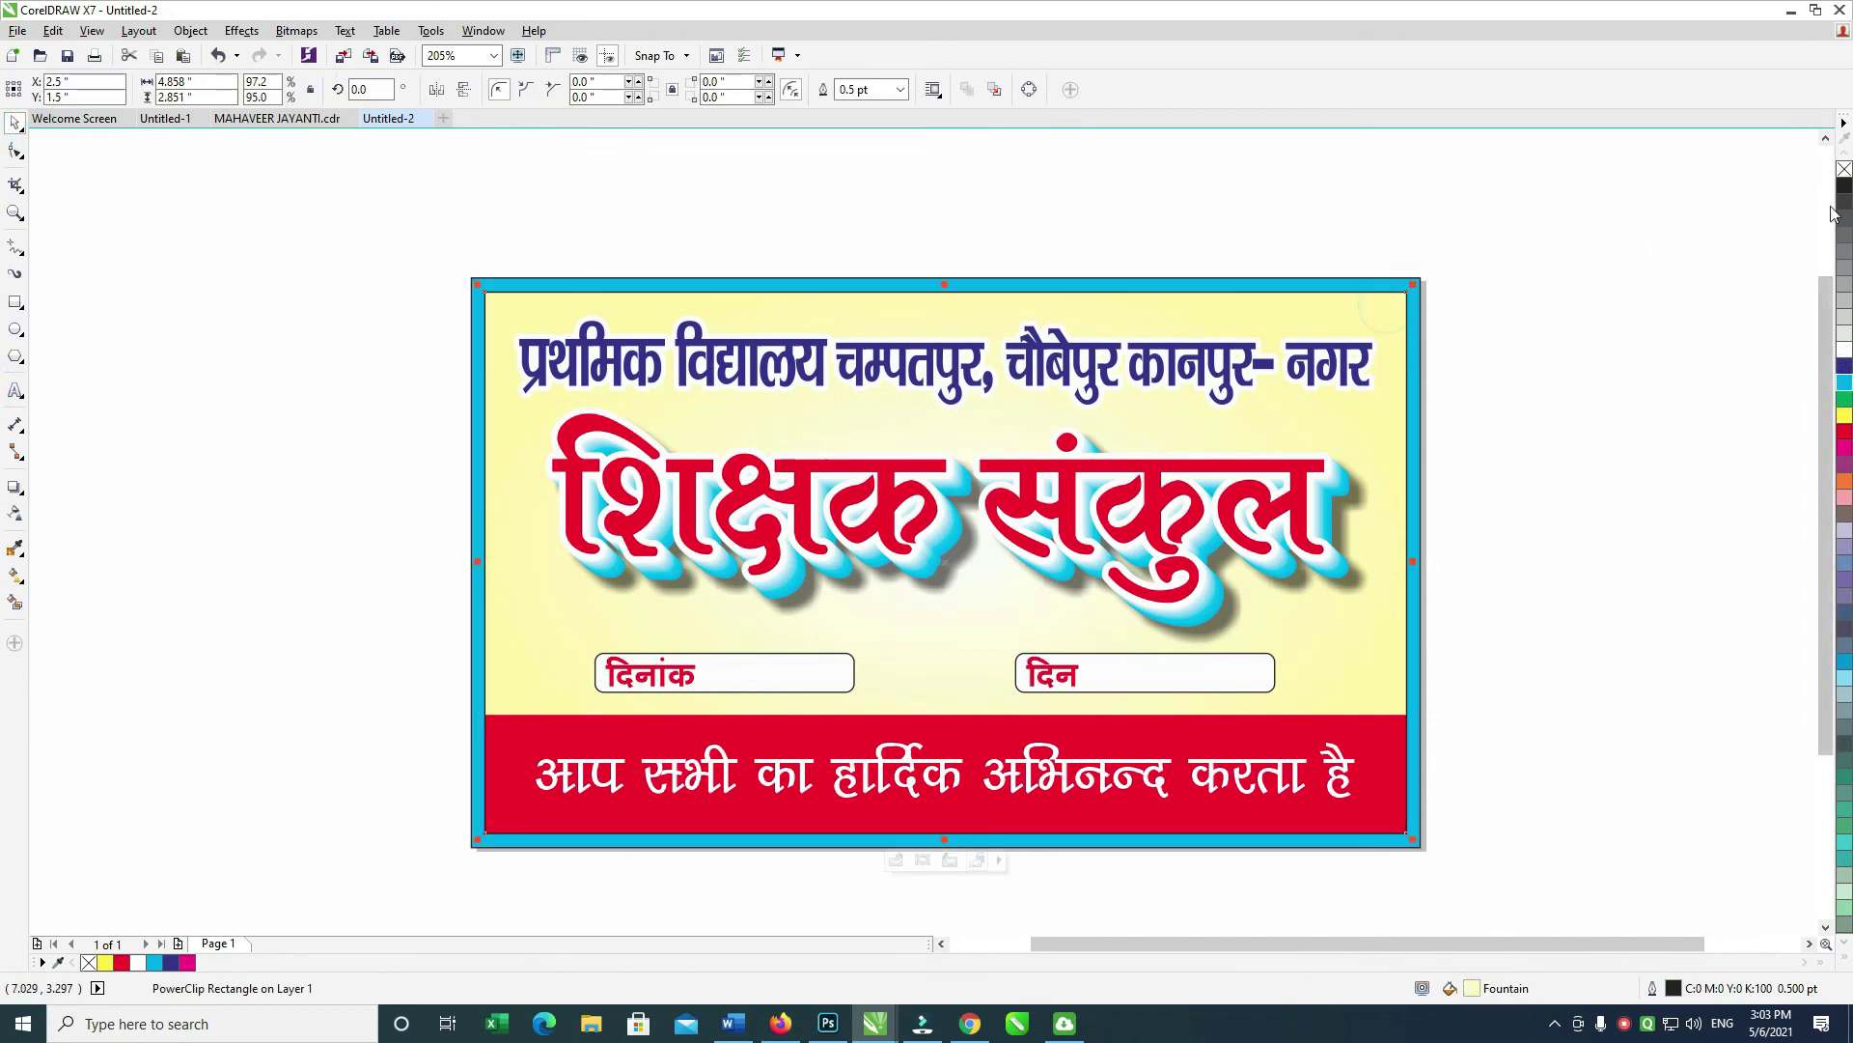
click(1503, 195)
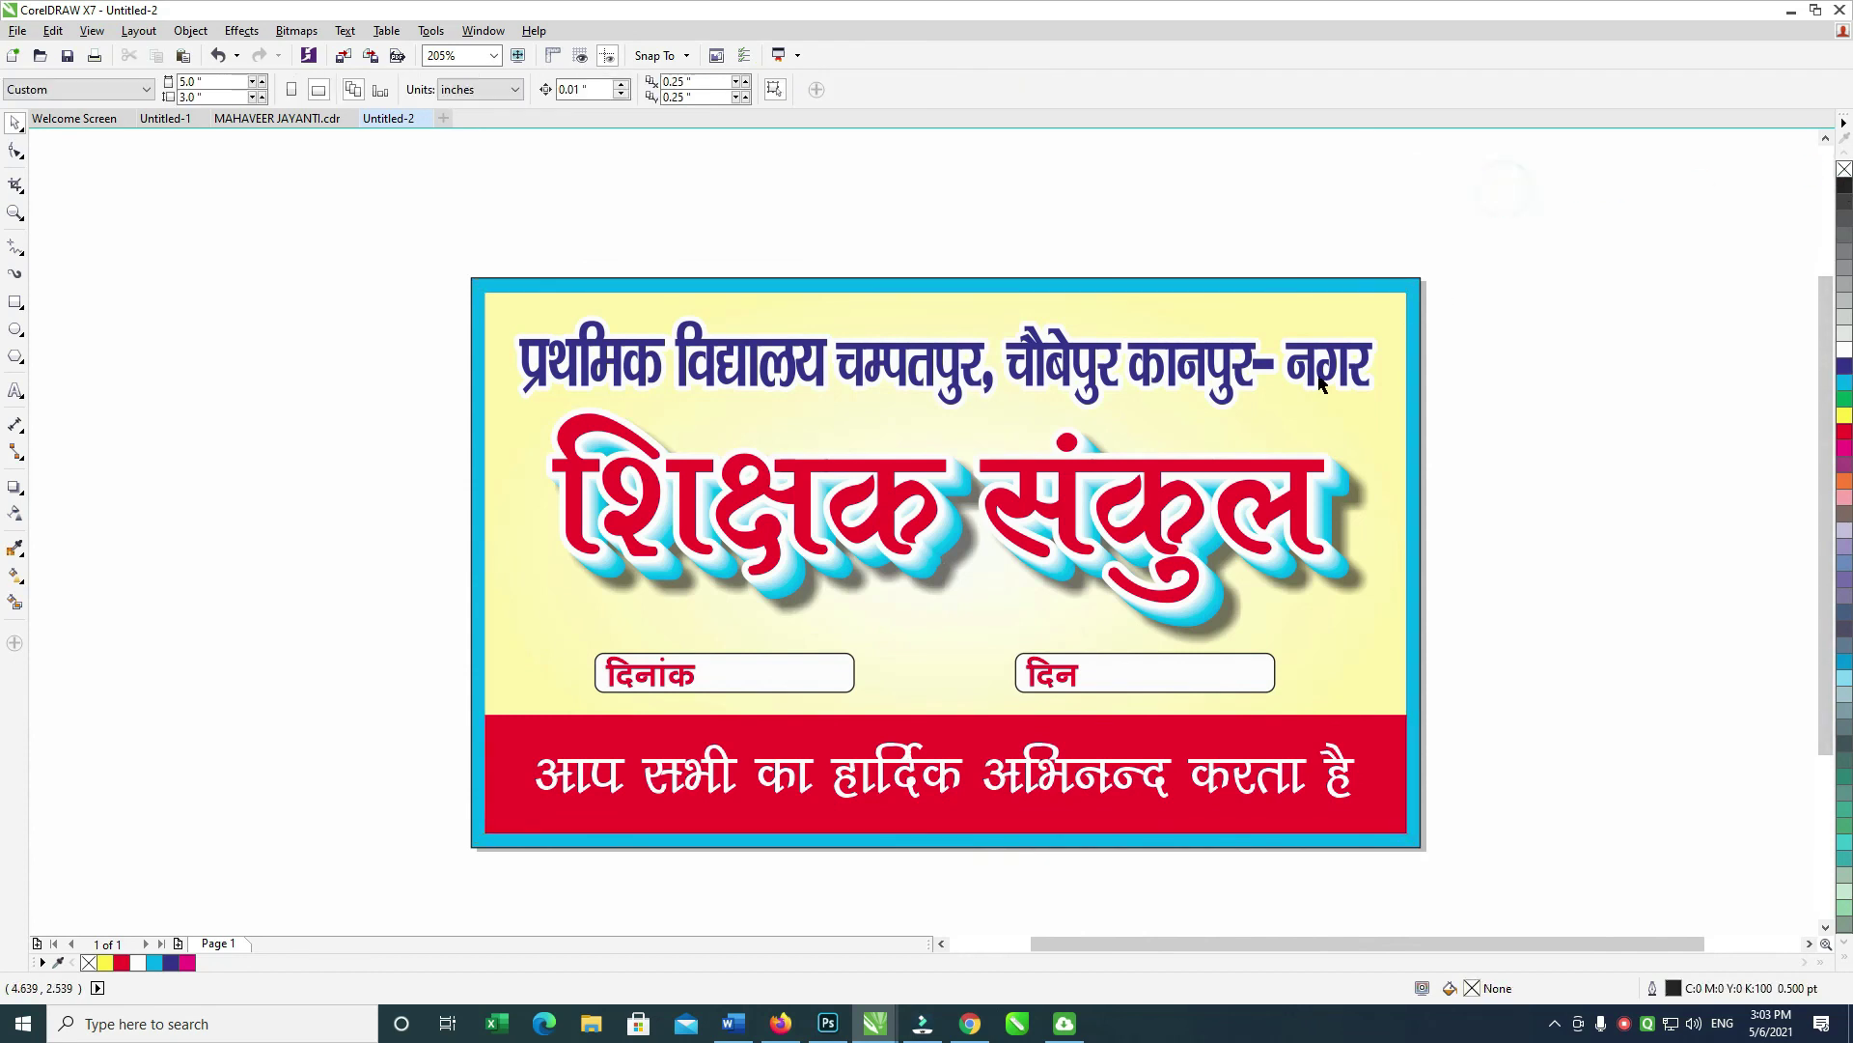
click(1410, 333)
click(16, 152)
mouse_move(485, 296)
mouse_down()
mouse_move(521, 298)
mouse_move(512, 309)
mouse_up()
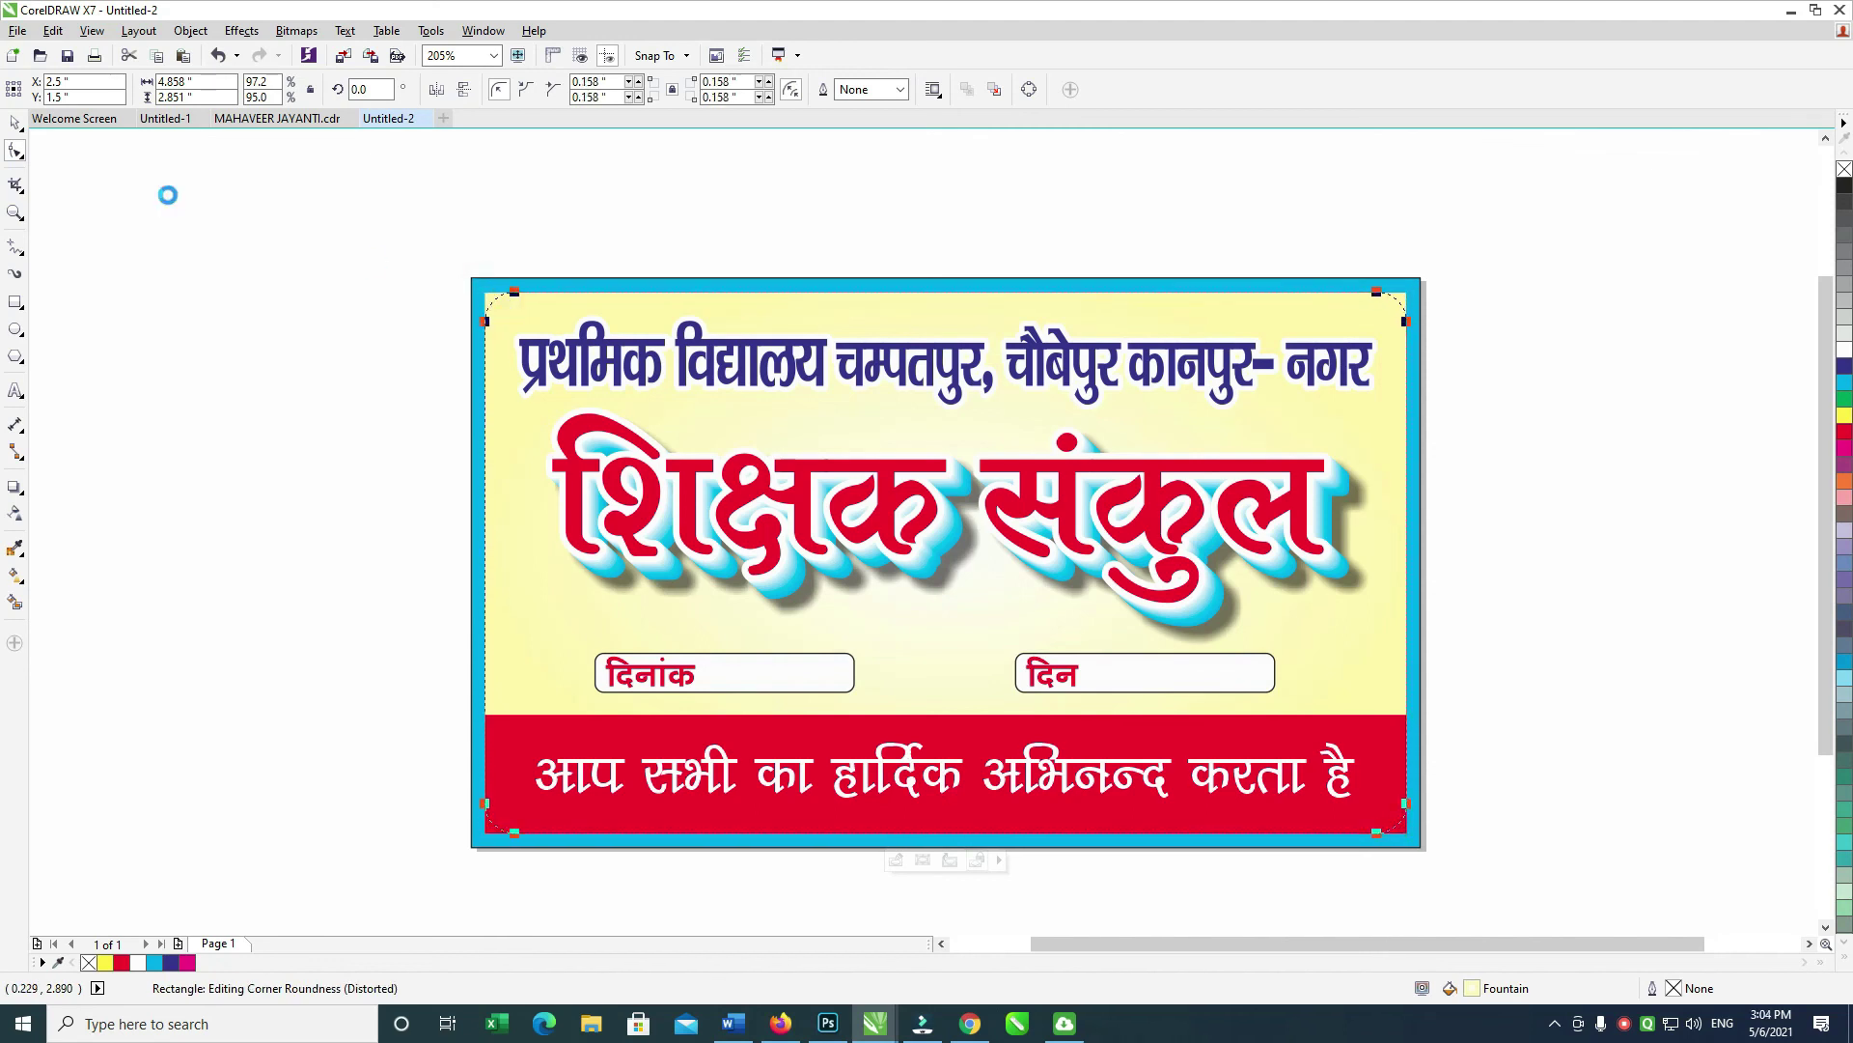
click(16, 123)
click(123, 150)
Step: Examine the whole card with its cyan border at a view fitted to it
drag(303, 212, 1468, 868)
click(1510, 831)
drag(1624, 236, 390, 822)
scroll(425, 849, up, 3)
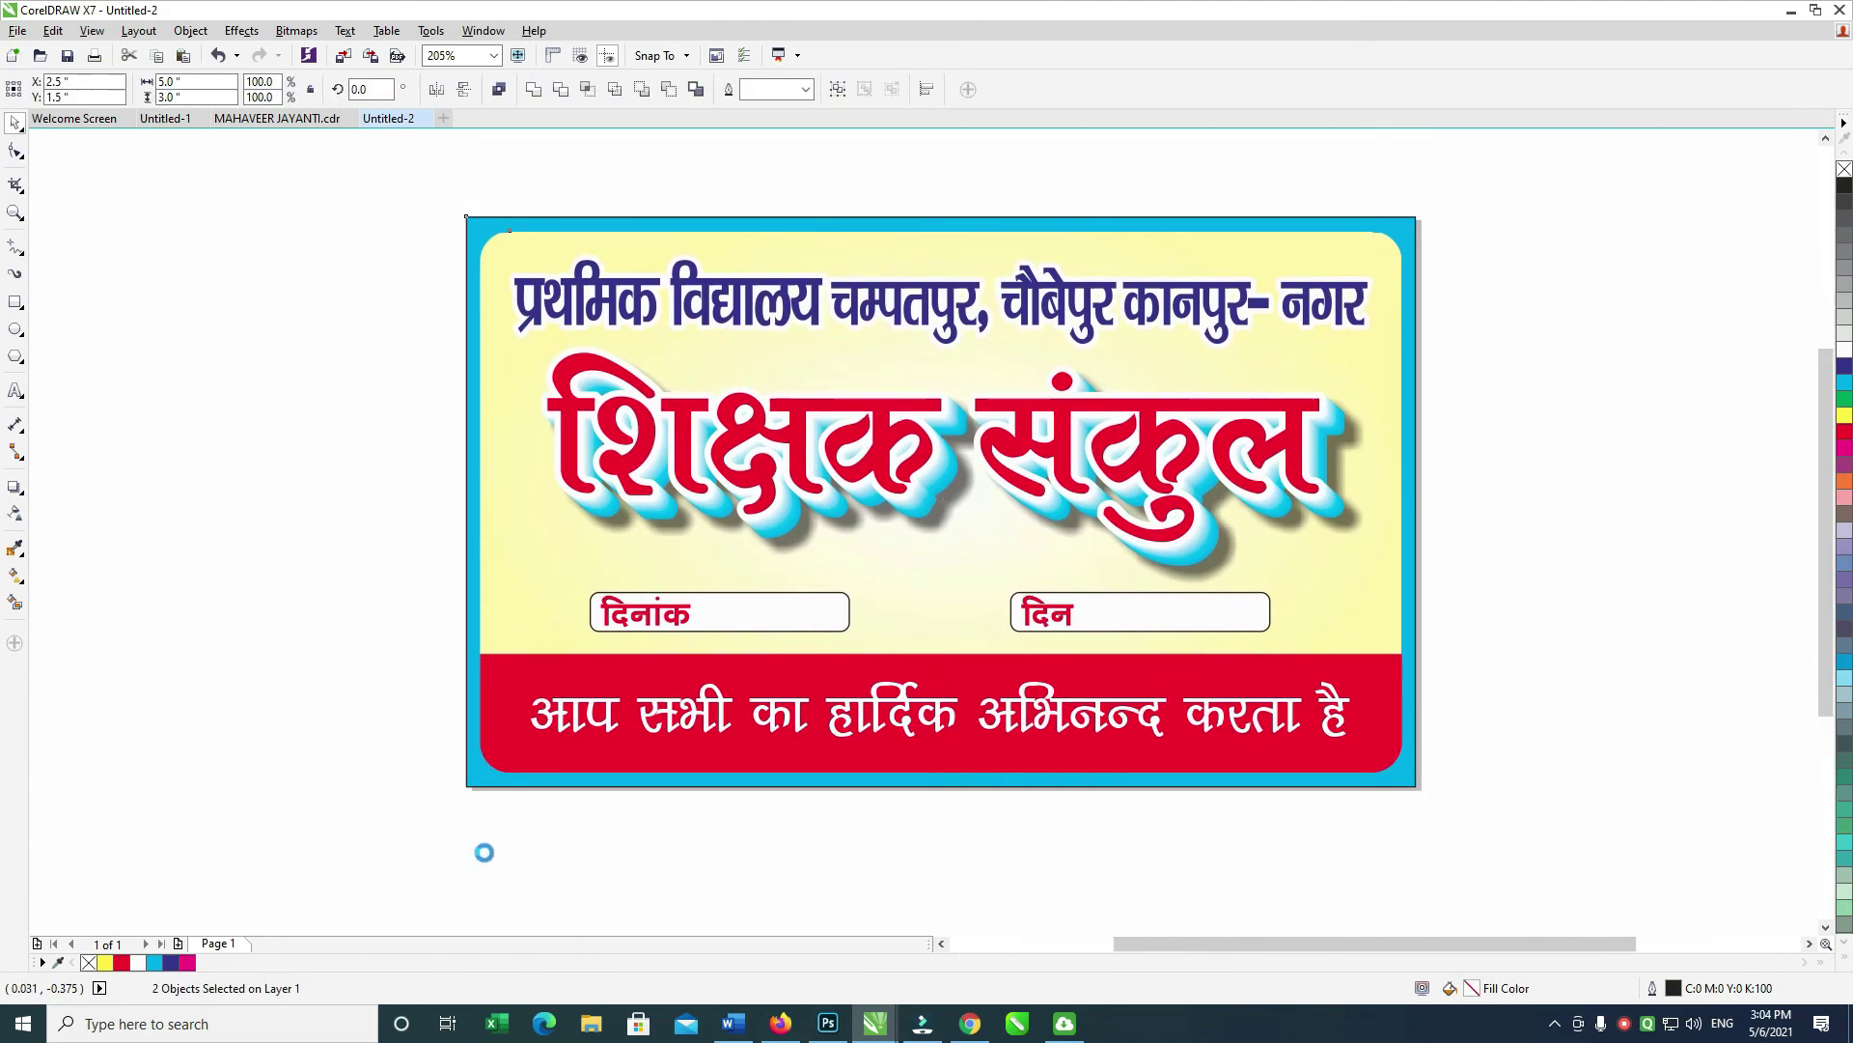
key(shift+F2)
click(1704, 340)
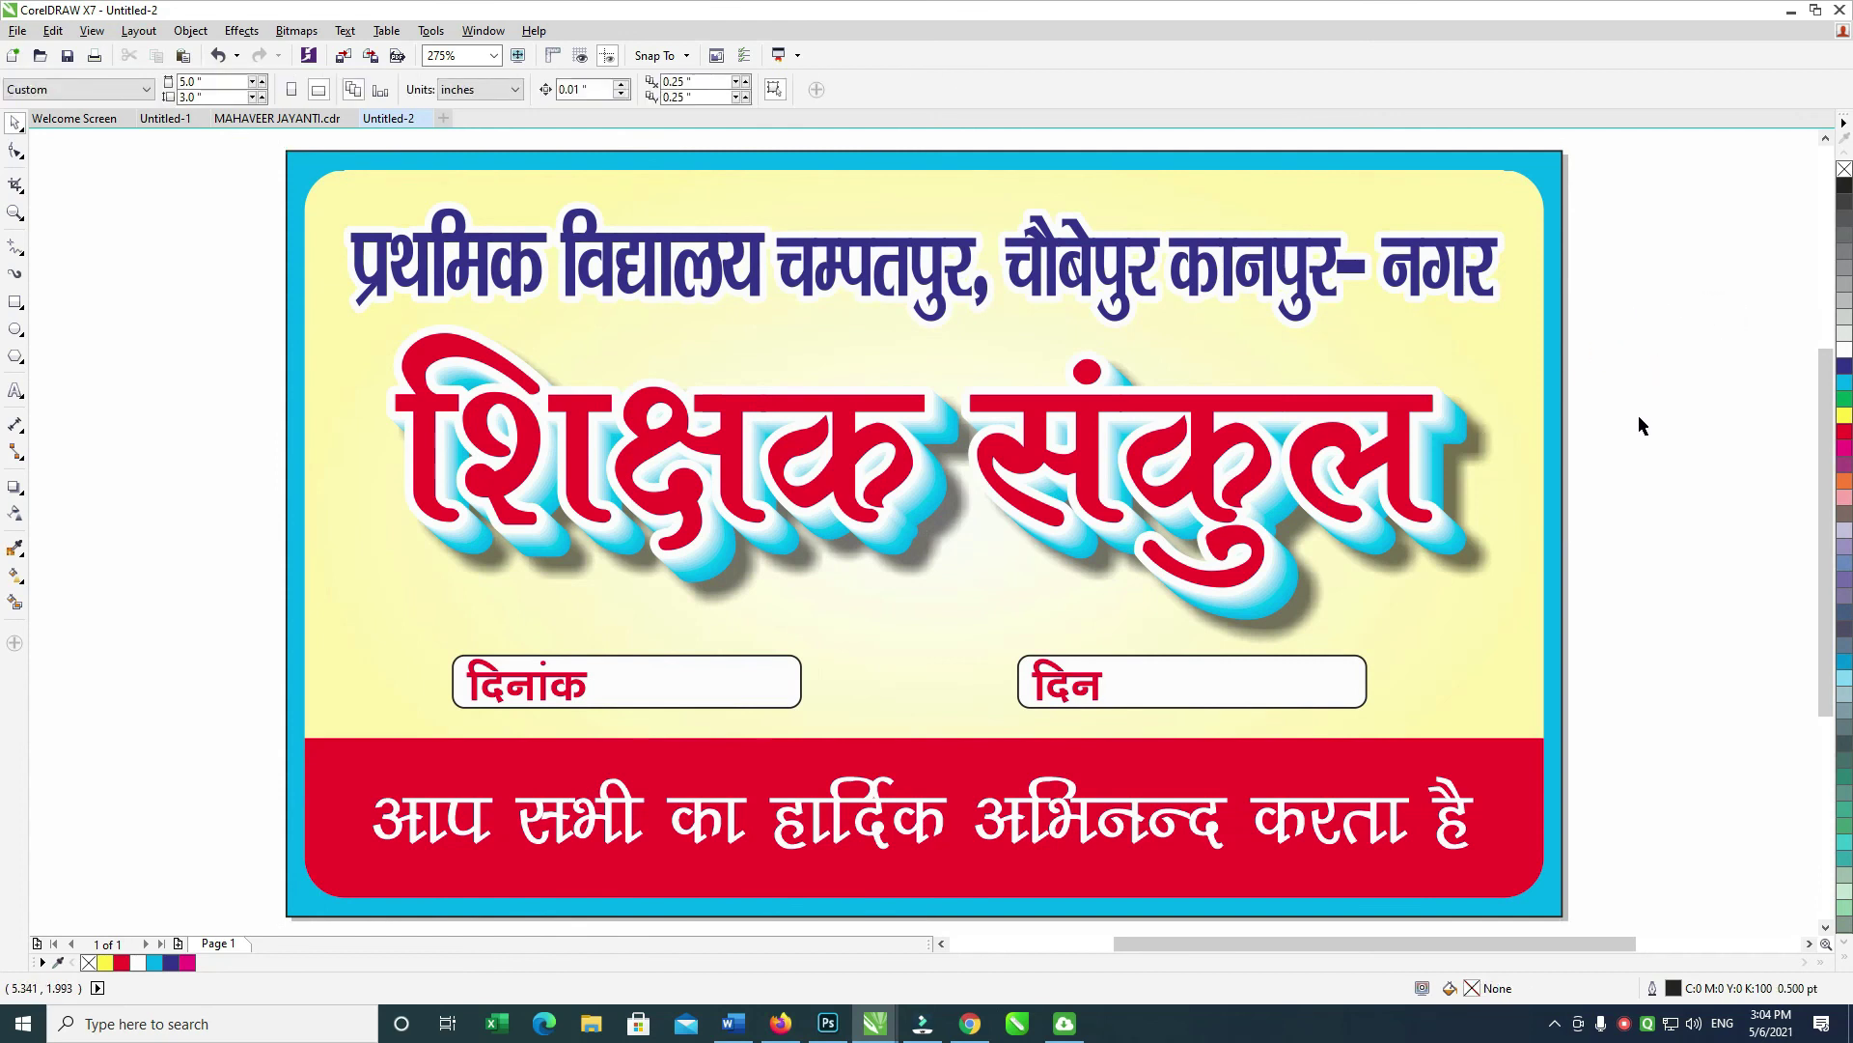
Step: Review the finished card's heading, date and day boxes, greeting band and rounded border, both zoomed out and fitted to the view
scroll(1687, 359, up, 1)
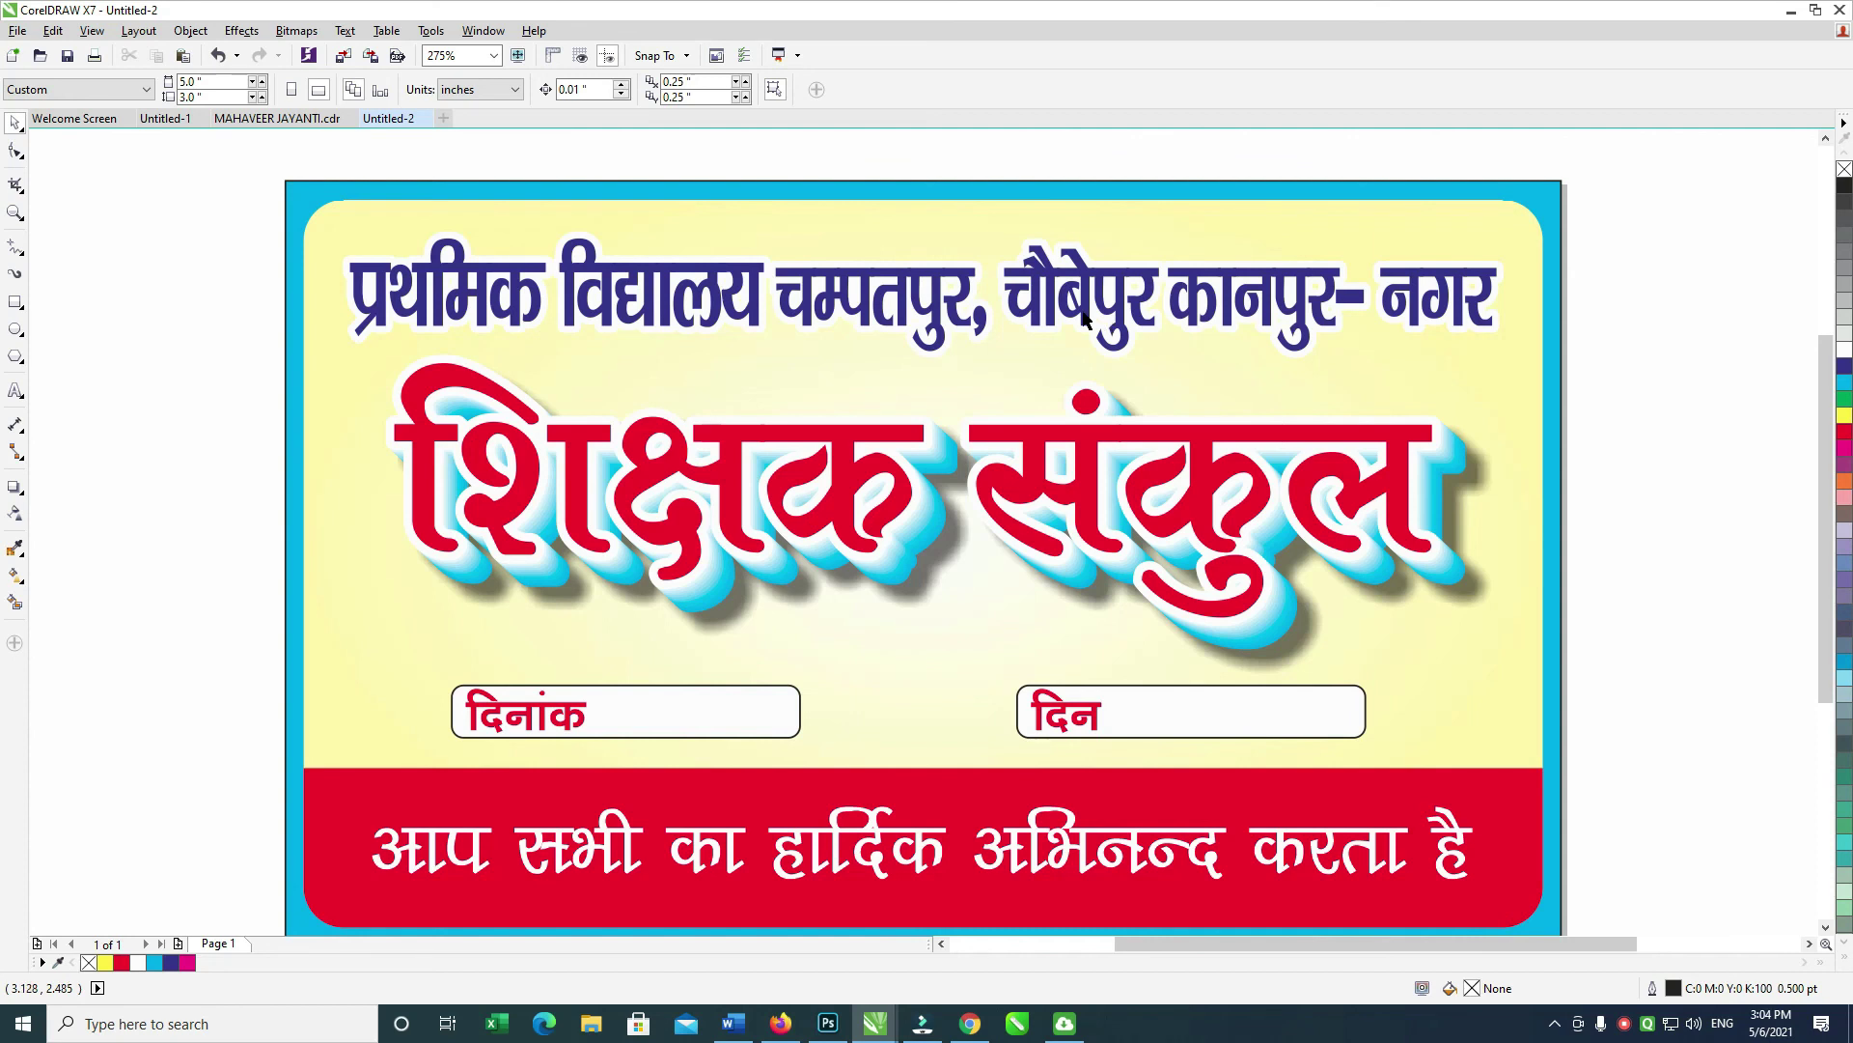
mouse_move(1489, 271)
mouse_down()
mouse_move(1551, 286)
mouse_move(1154, 385)
mouse_move(1516, 274)
mouse_up()
scroll(1438, 261, down, 1)
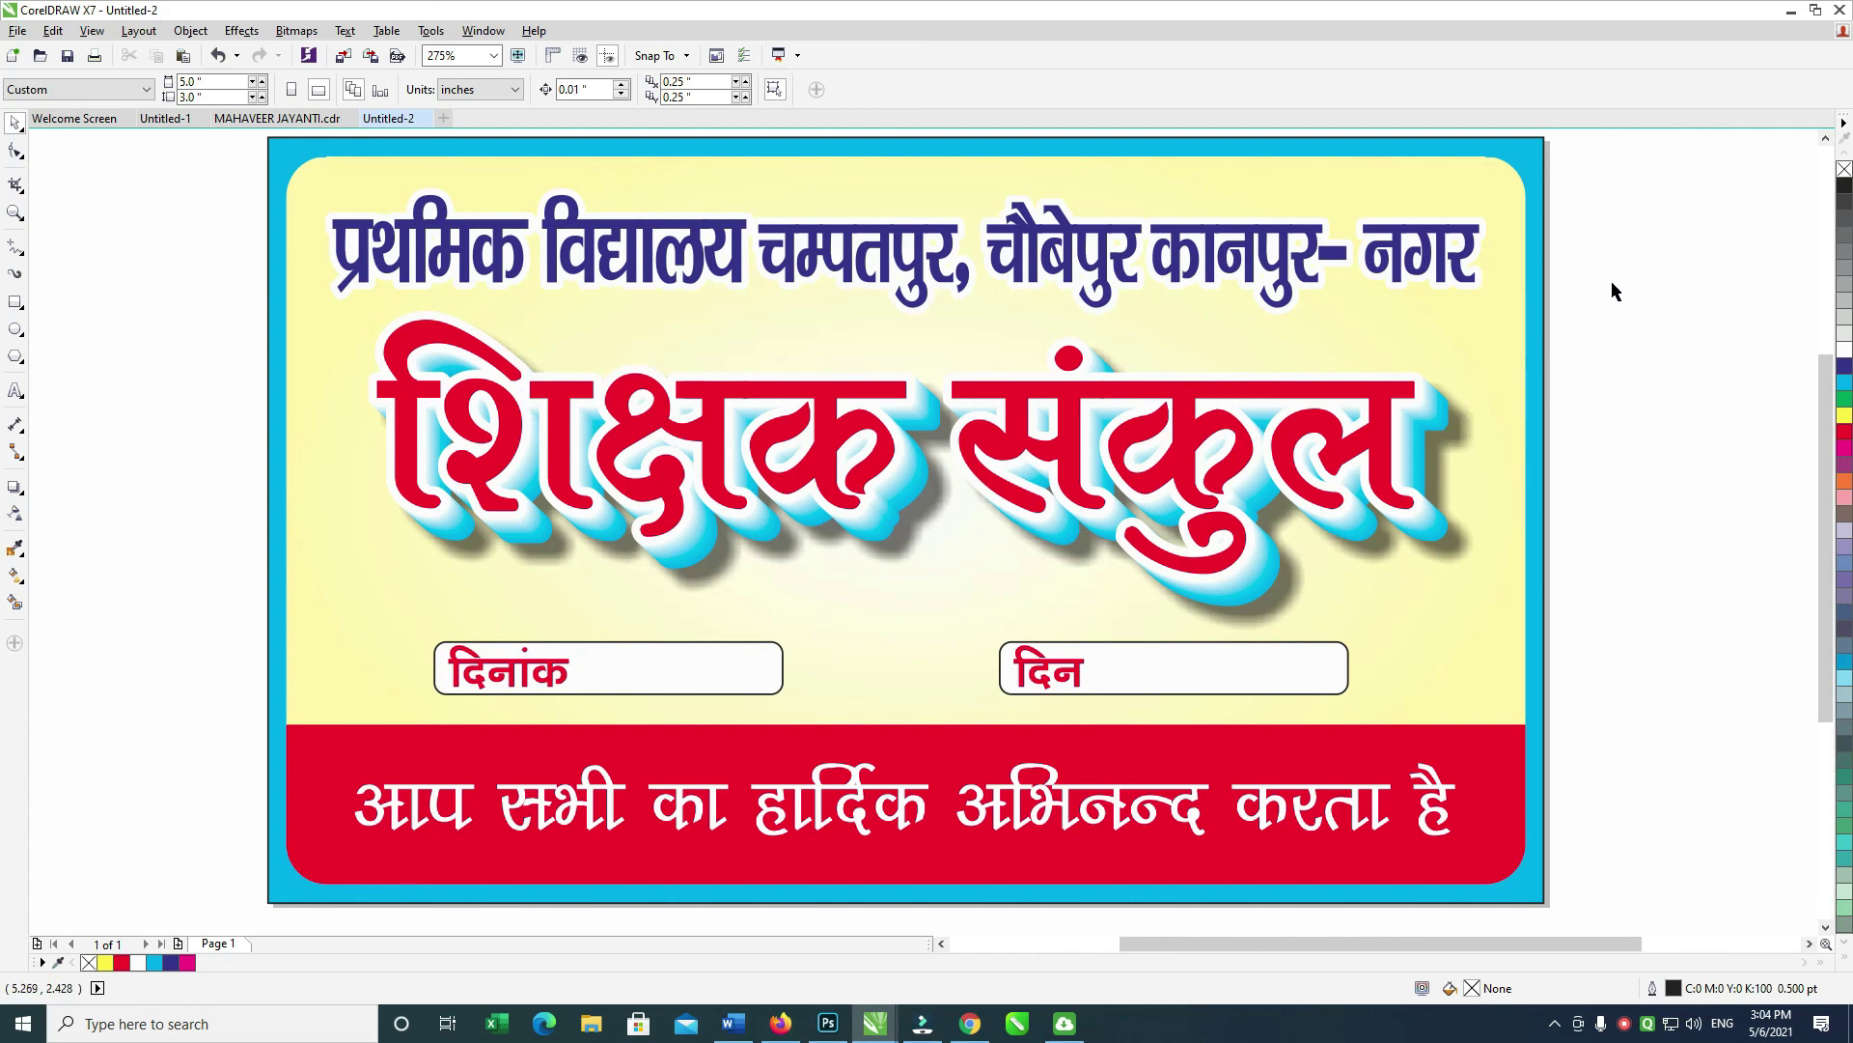
scroll(1617, 441, down, 2)
drag(1566, 280, 1453, 278)
drag(1601, 203, 682, 728)
drag(610, 777, 1718, 215)
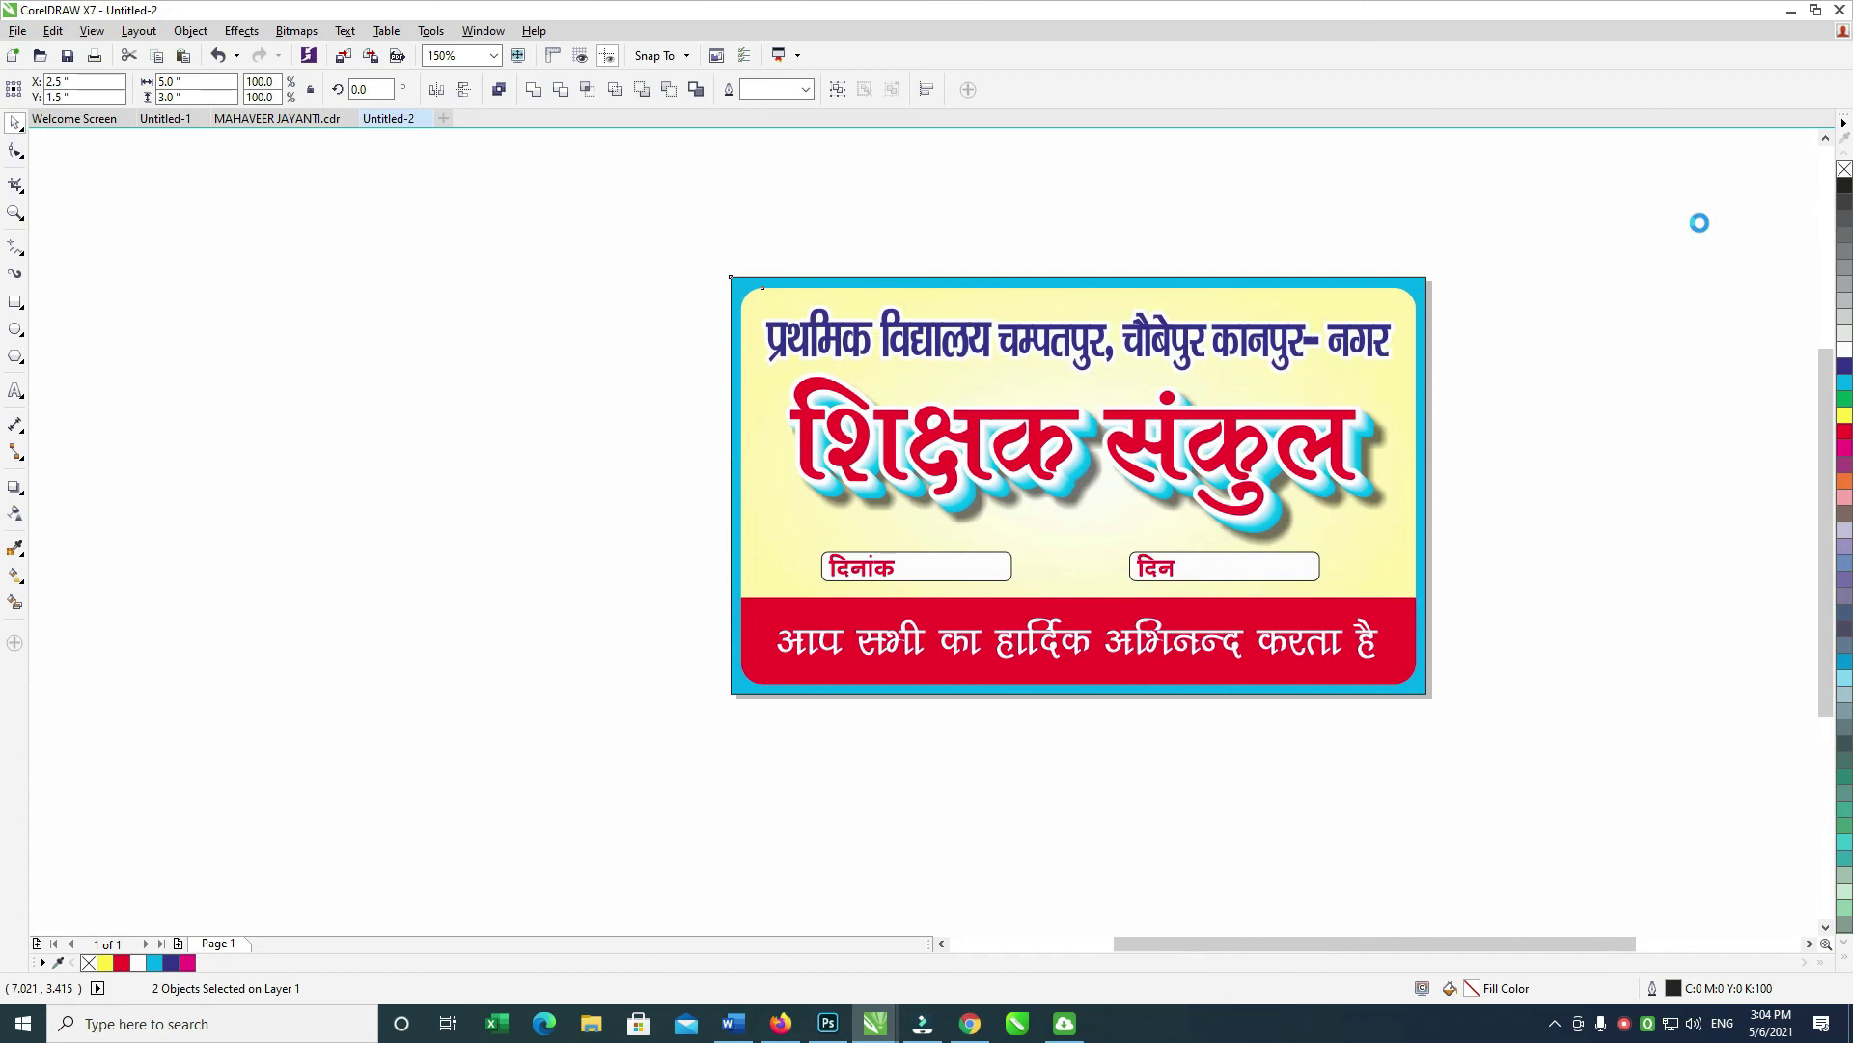
key(shift+F2)
click(1634, 206)
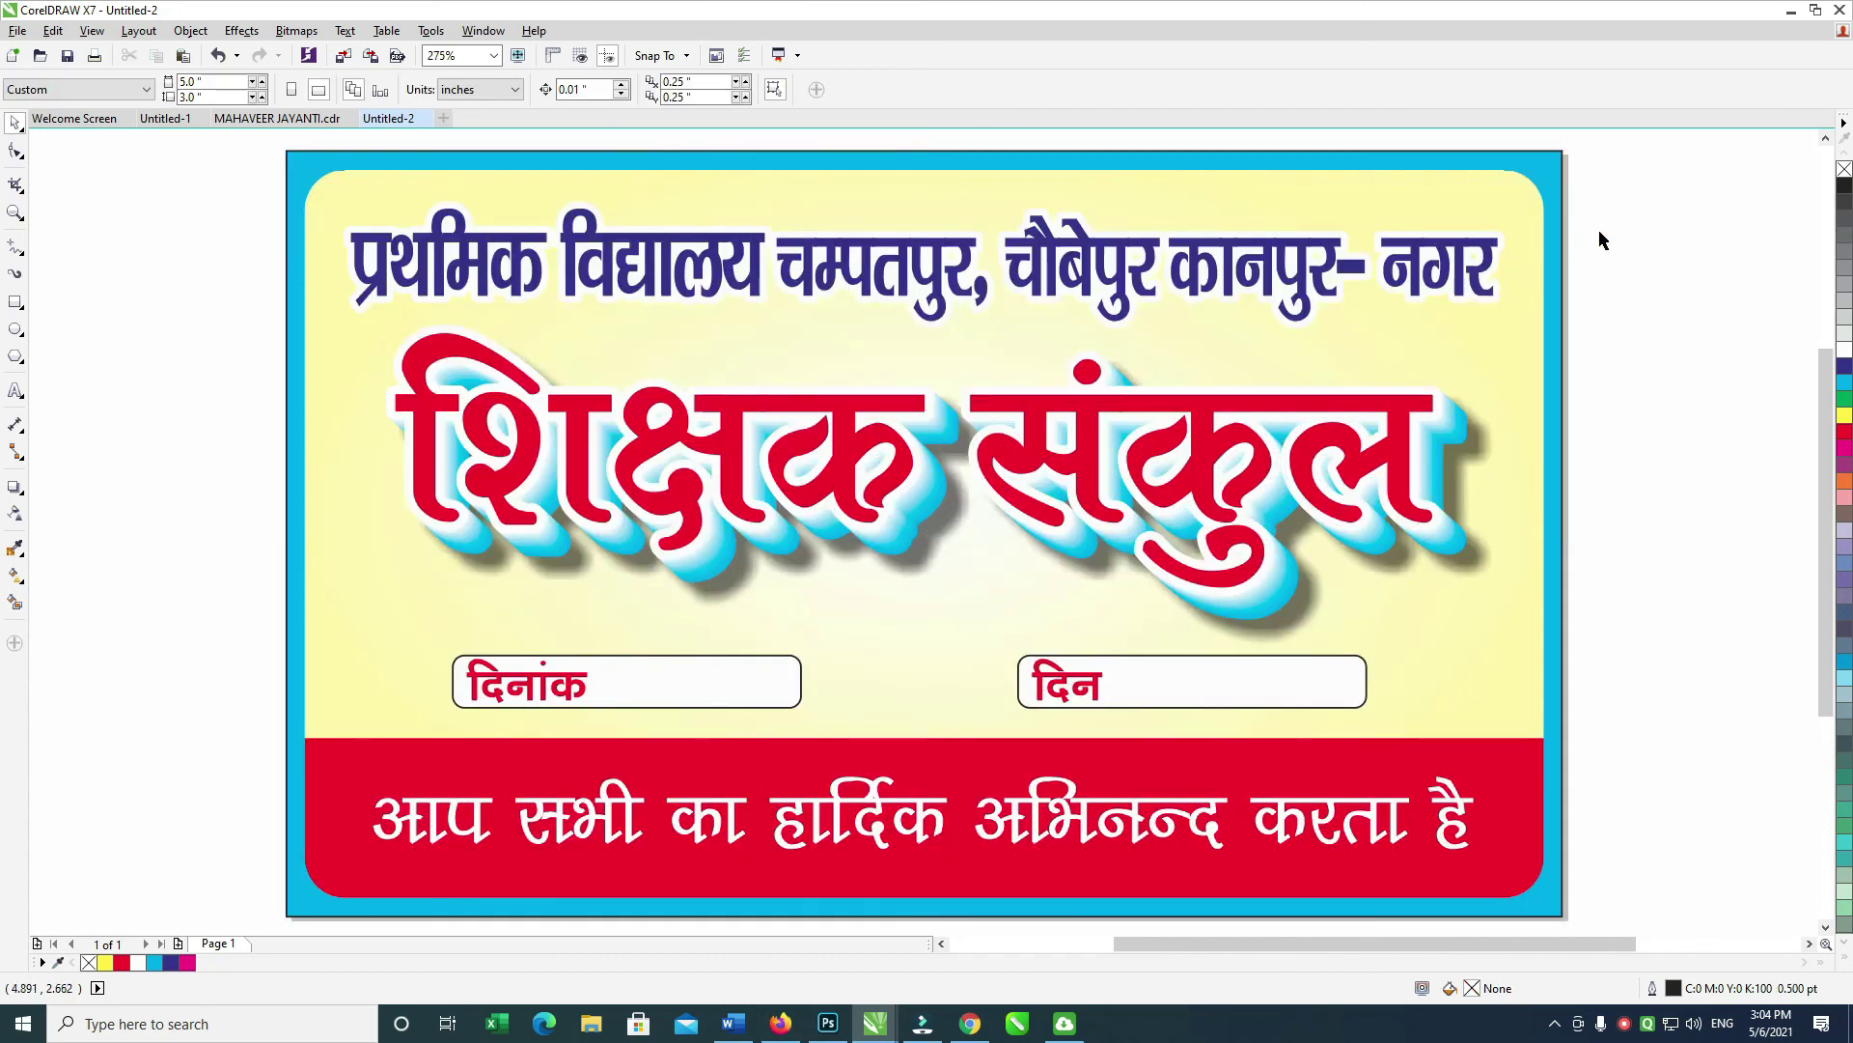
click(1503, 248)
shift+click(1553, 189)
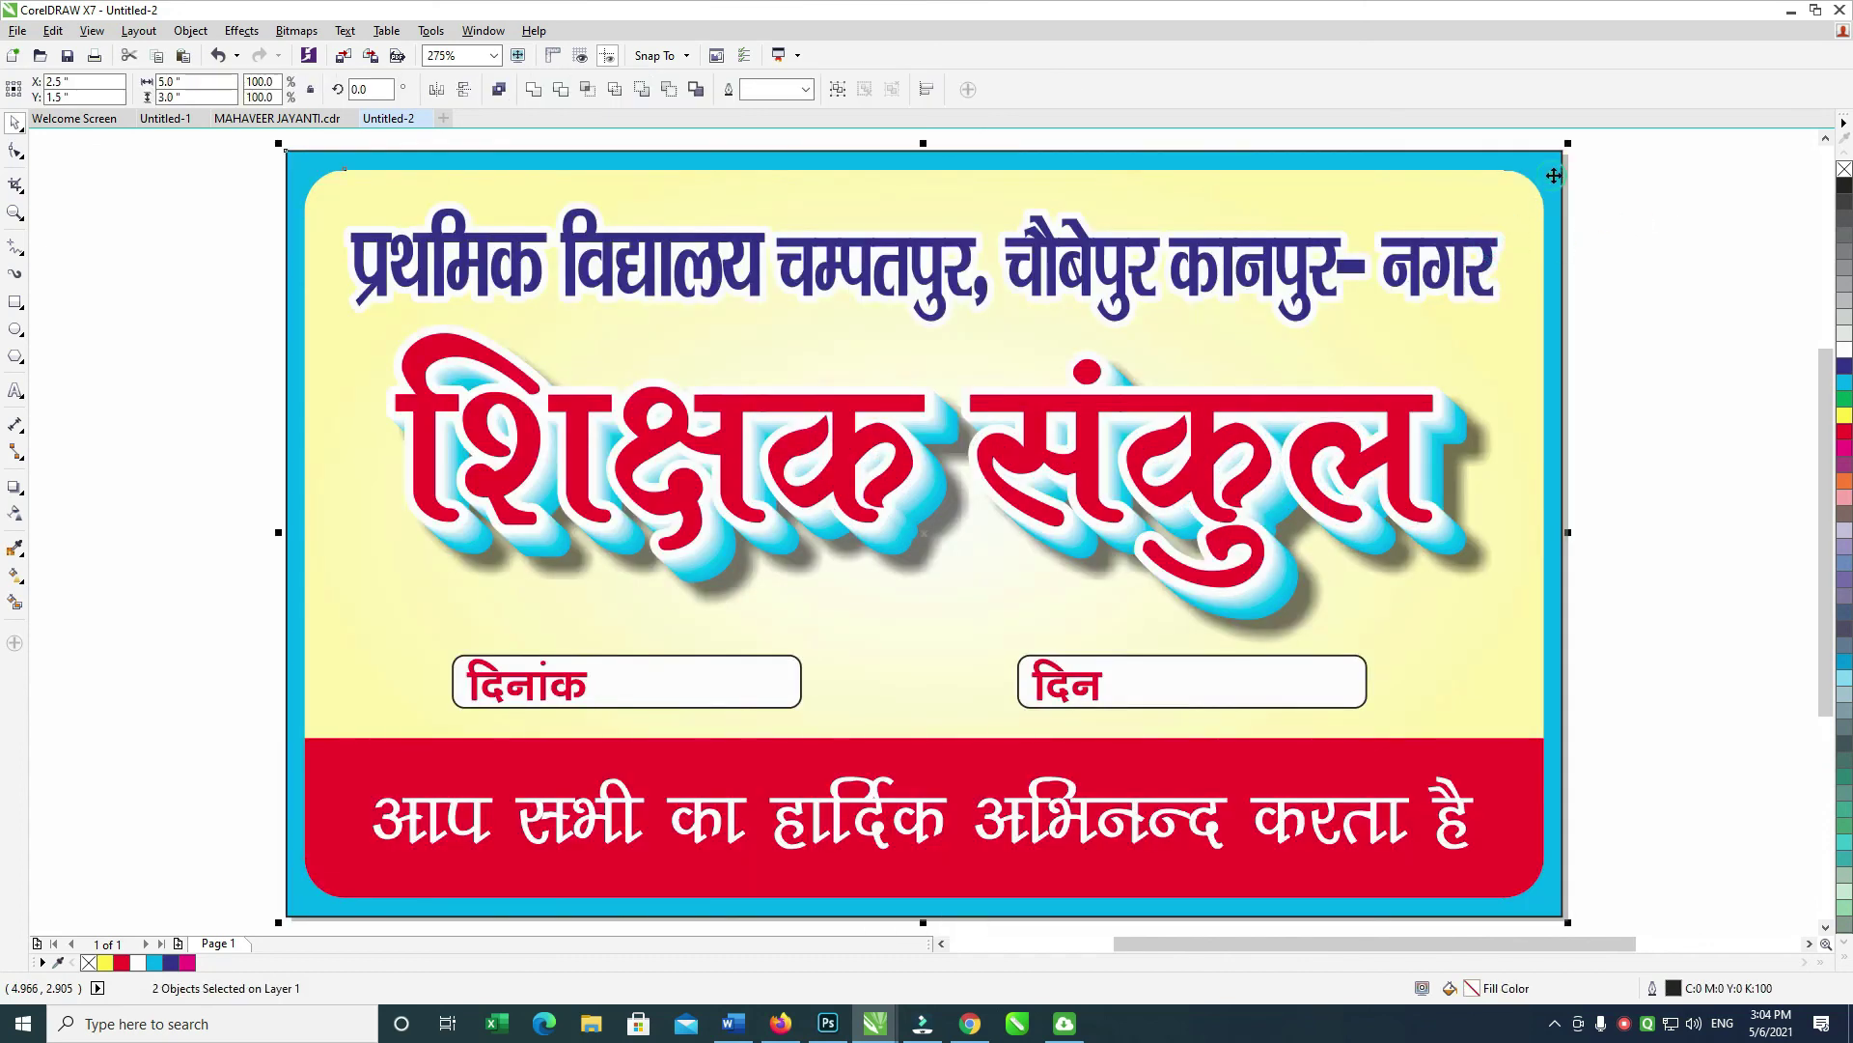
click(1638, 232)
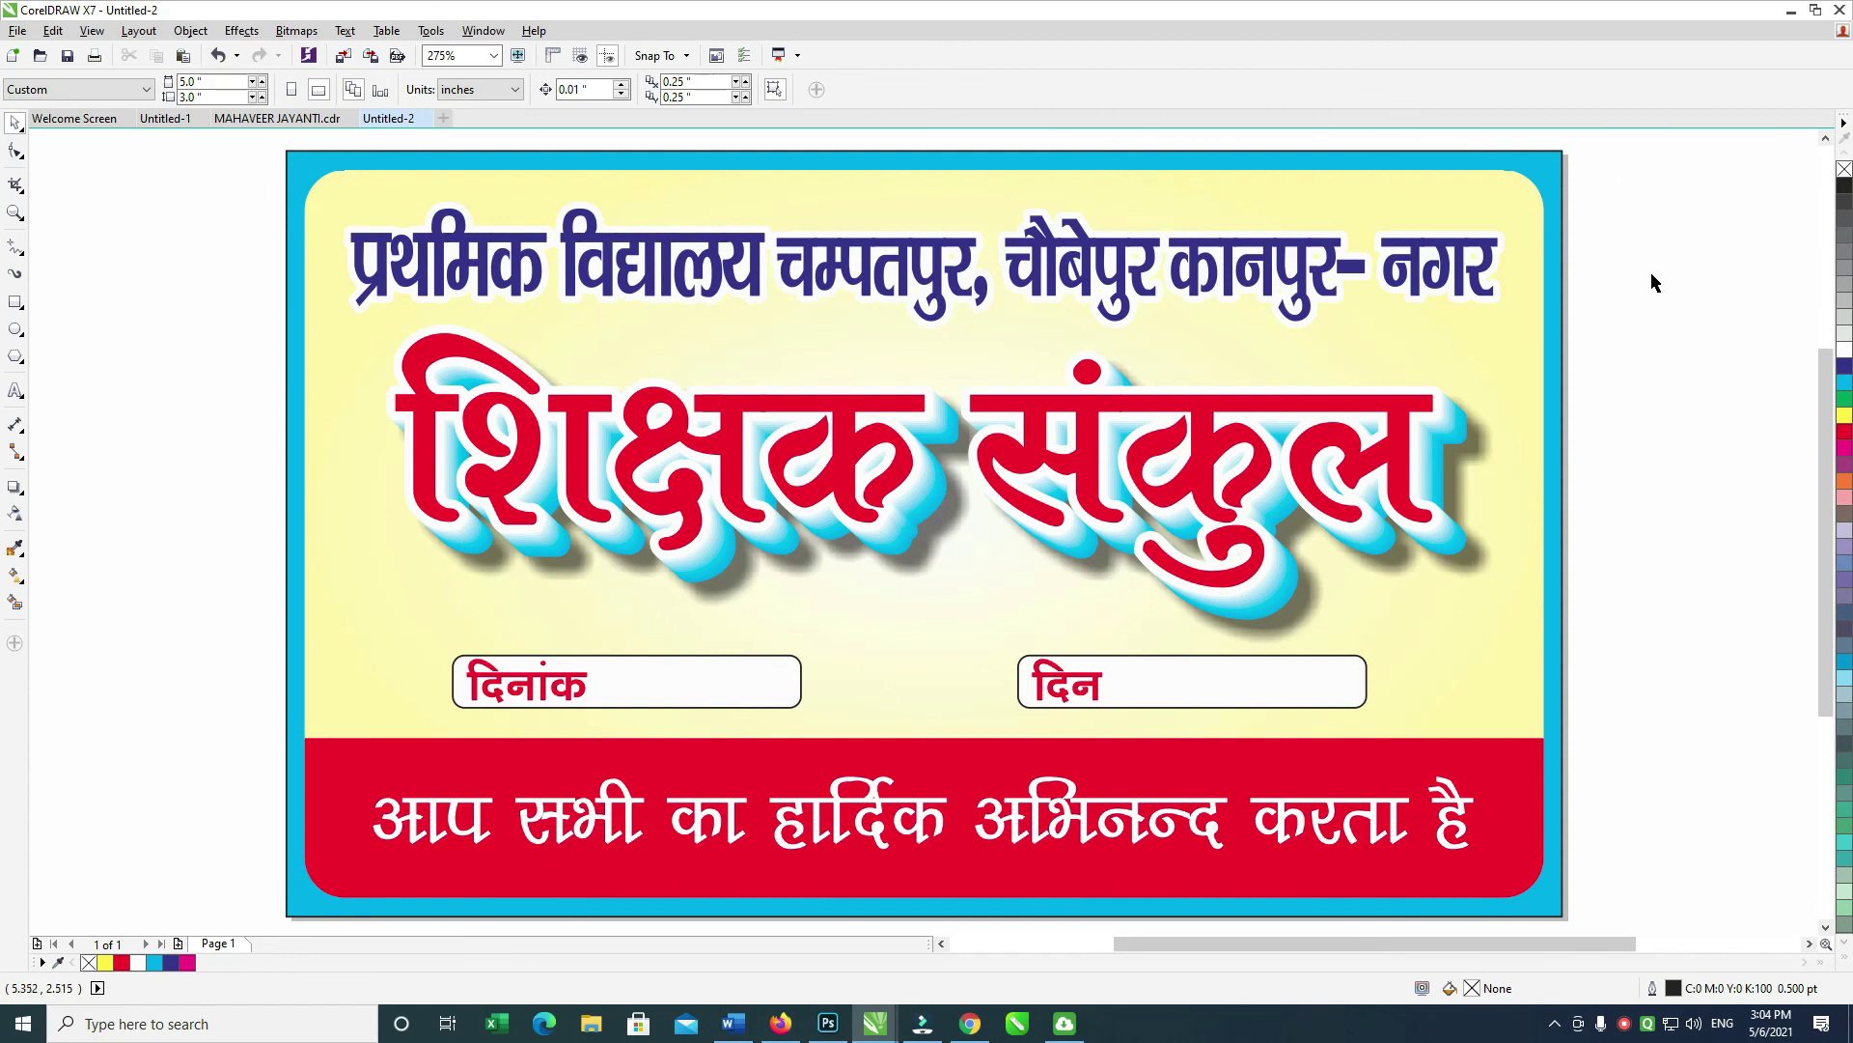
Step: Save the card document
key(ctrl+s)
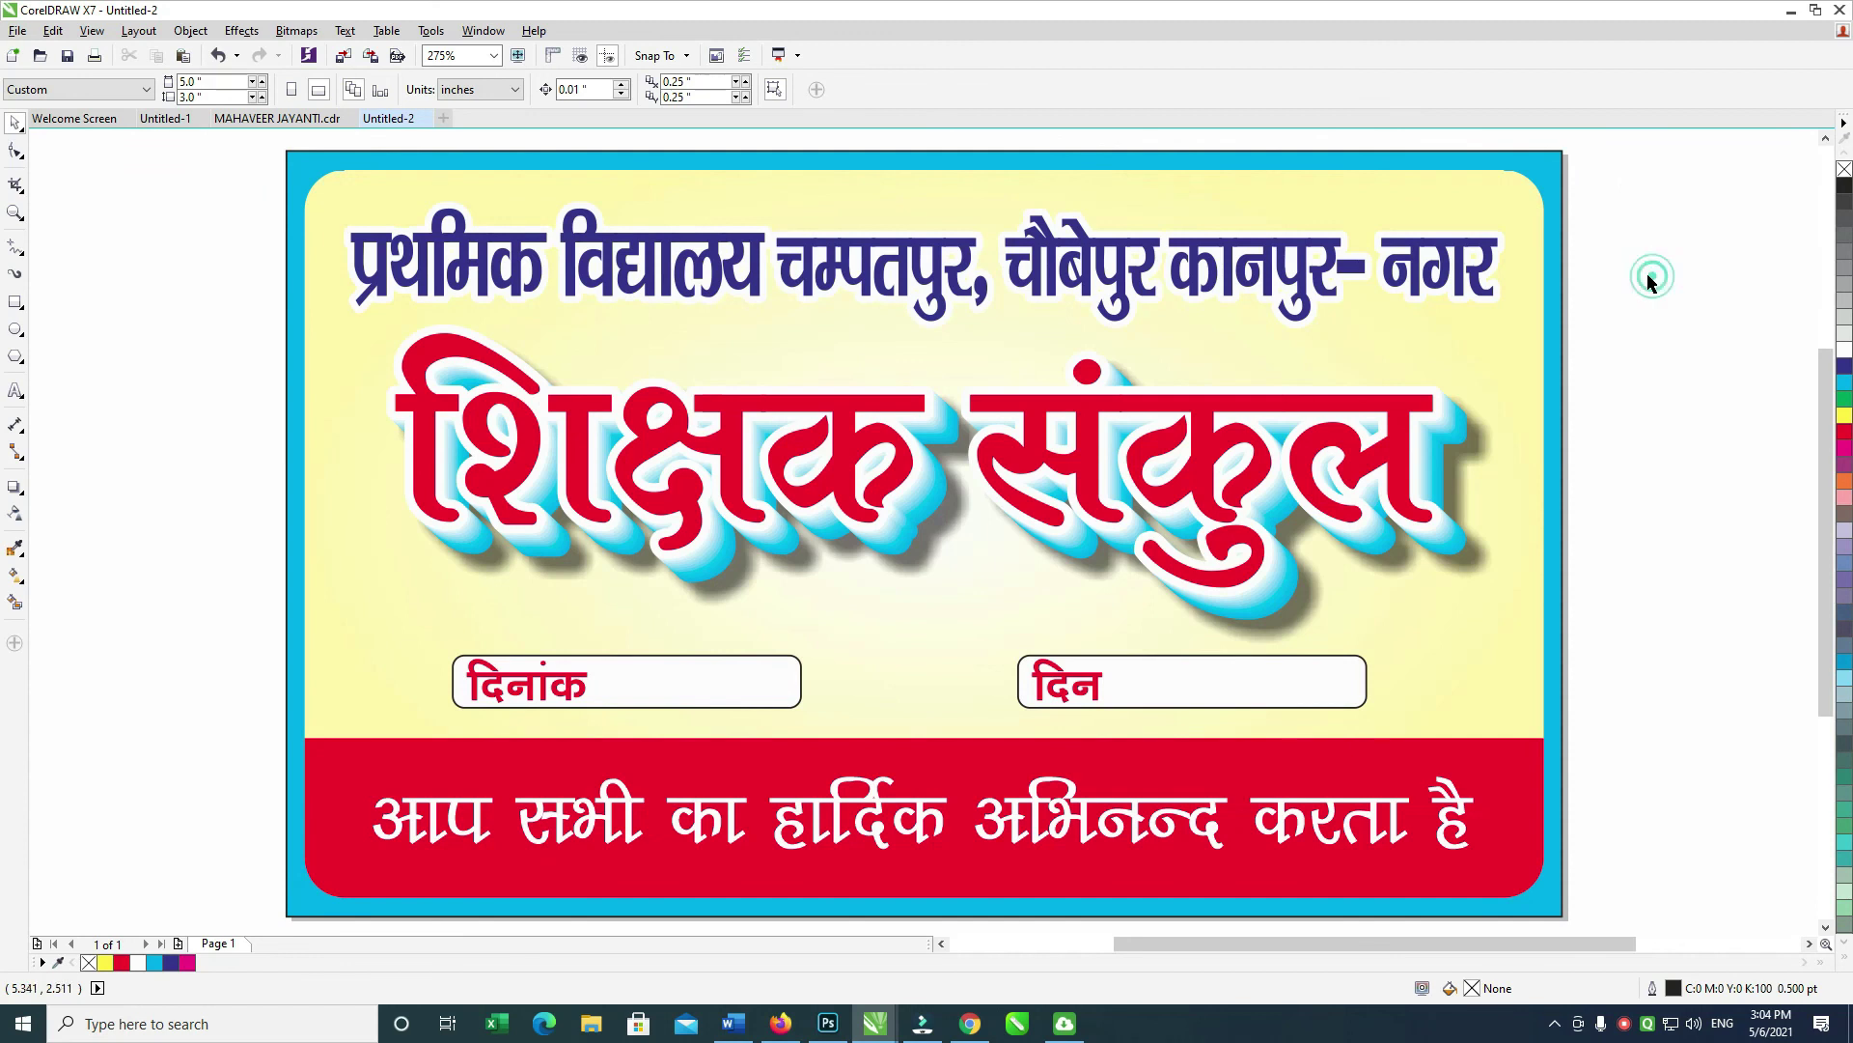